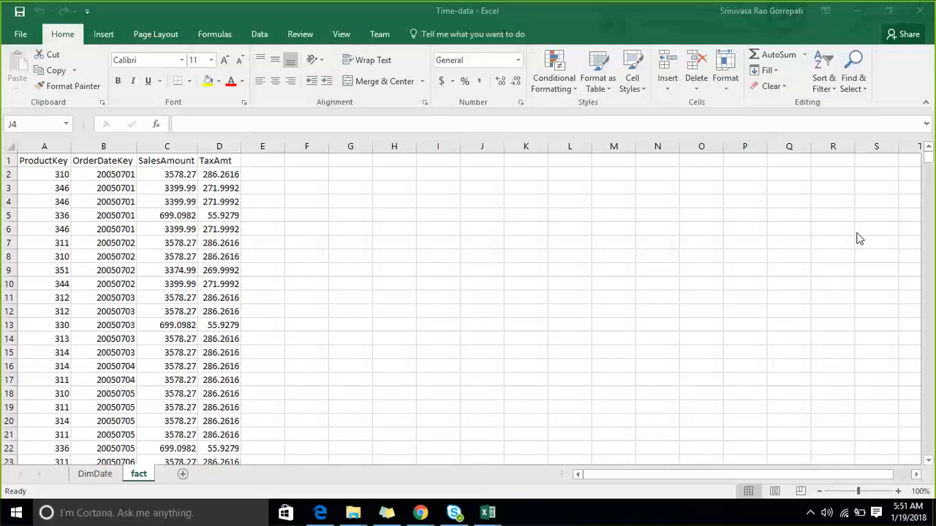
pyautogui.click(527, 178)
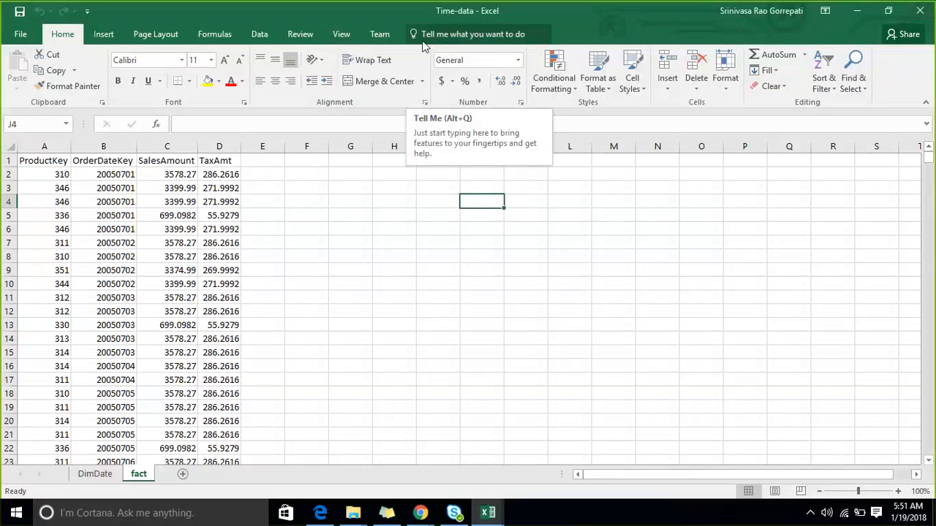
pyautogui.click(299, 226)
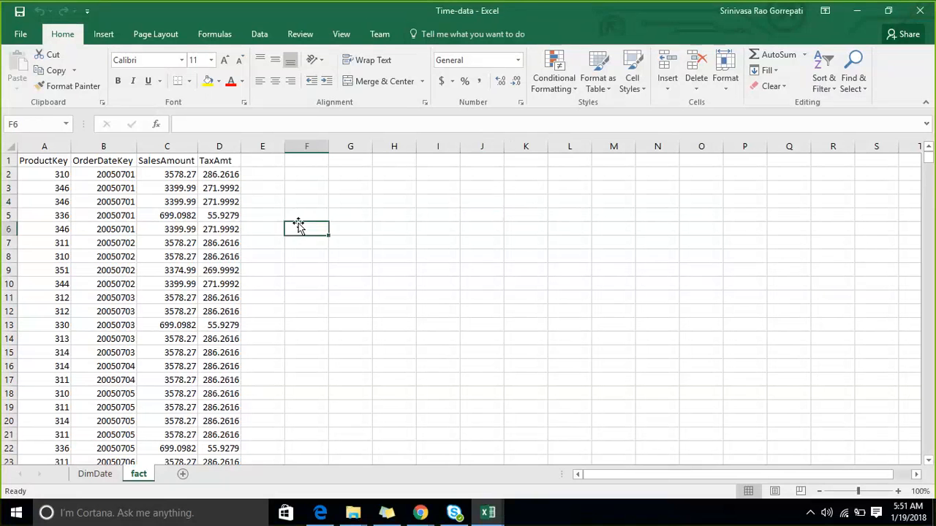
# - Open the list of available COM Add-ins from the Excel options
pyautogui.click(18, 35)
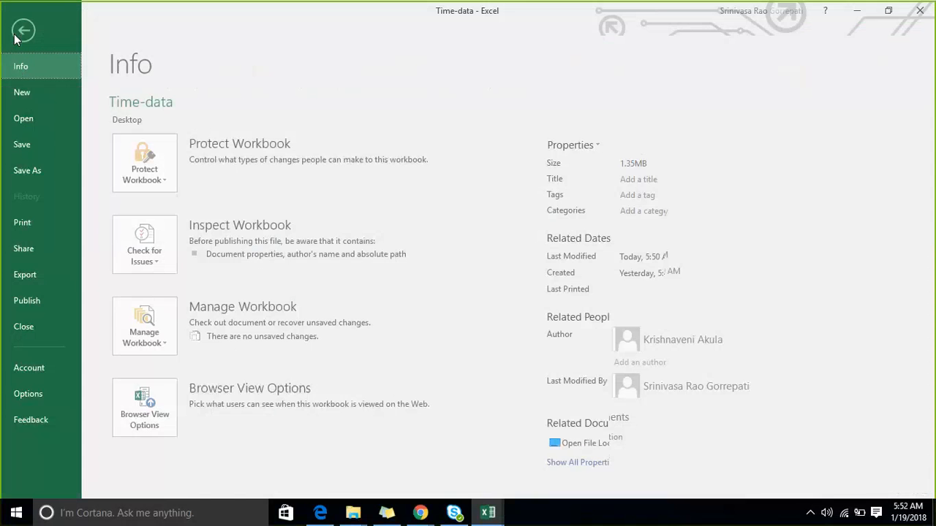
pyautogui.click(33, 394)
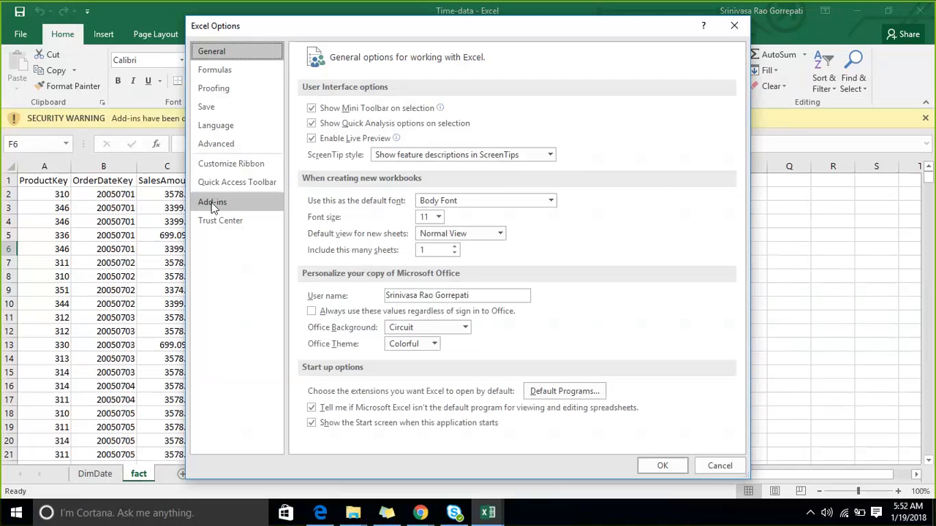
pyautogui.click(214, 204)
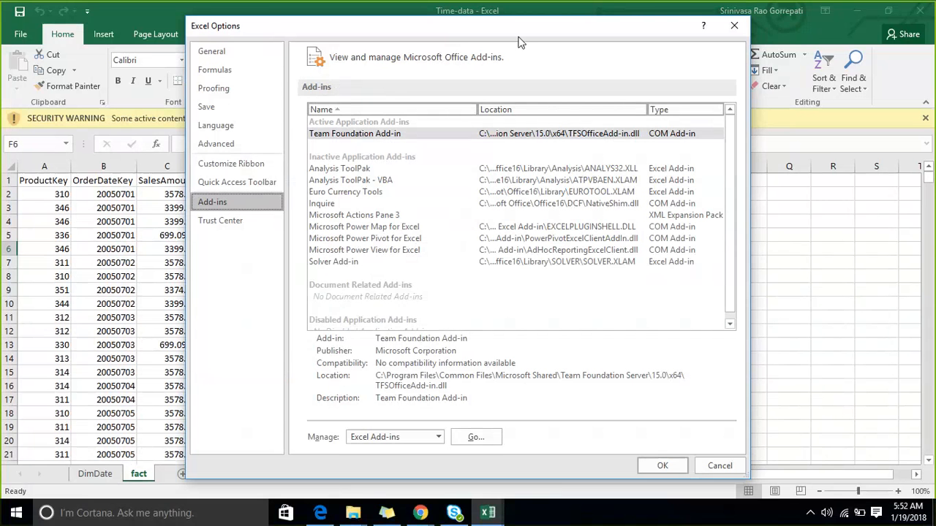
pyautogui.moveTo(269, 15); pyautogui.dragTo(169, 0)
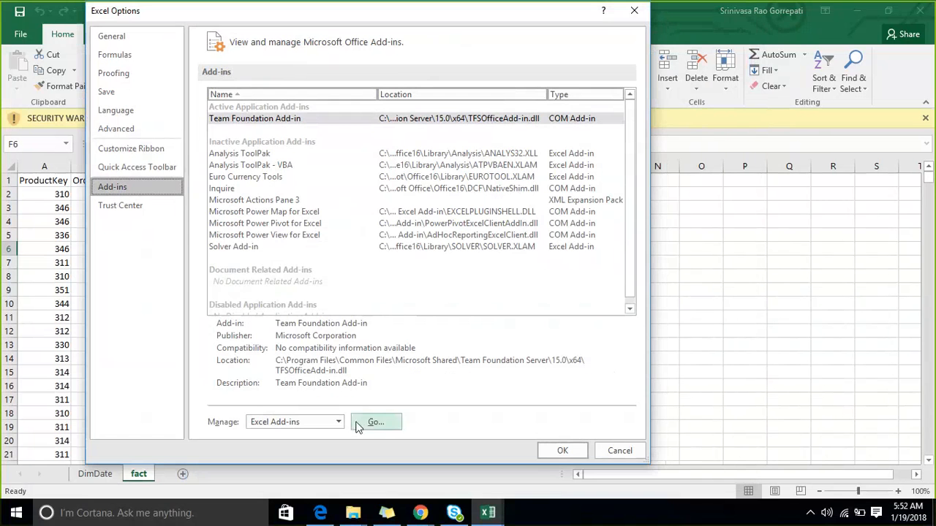
pyautogui.click(339, 424)
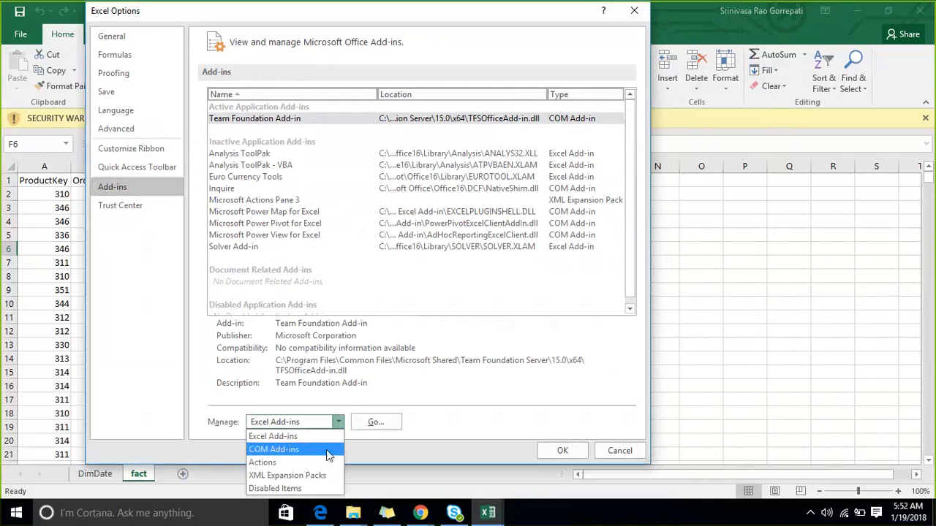
pyautogui.click(326, 449)
pyautogui.click(375, 422)
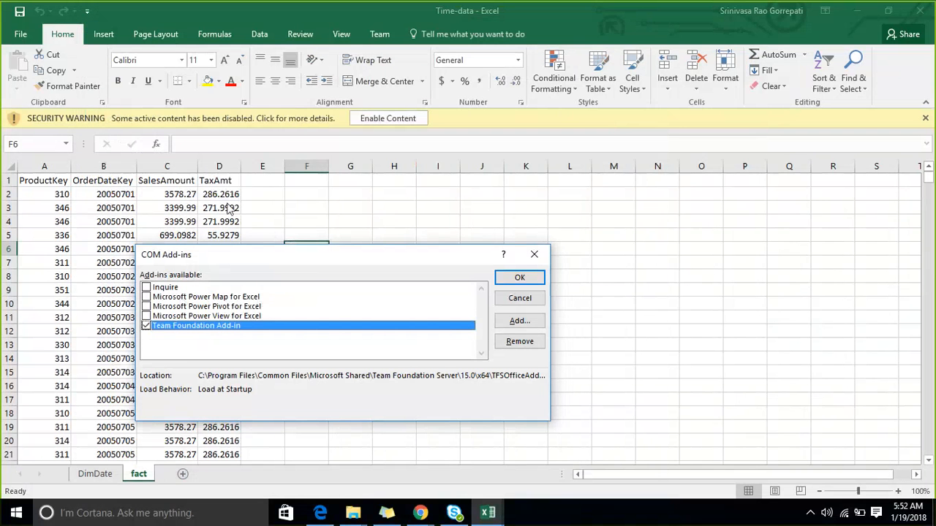
# - Enable the Microsoft Power Pivot for Excel and Microsoft Power View for Excel add-ins and allow the blocked active content
pyautogui.moveTo(215, 255); pyautogui.dragTo(232, 193)
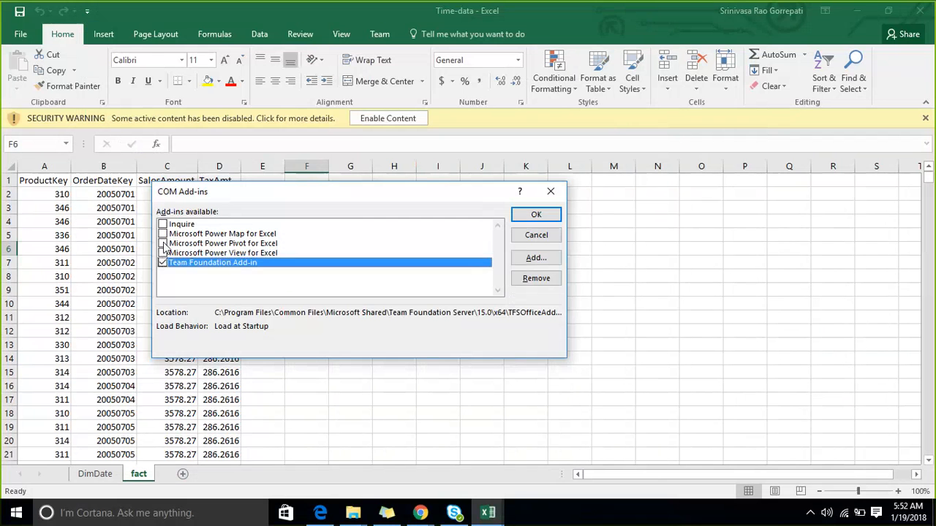
pyautogui.click(162, 244)
pyautogui.click(162, 253)
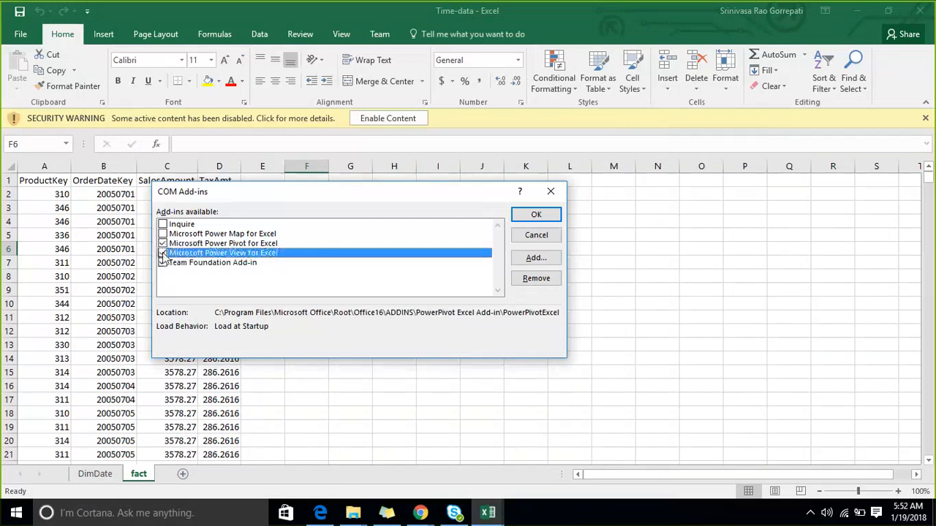
pyautogui.click(538, 215)
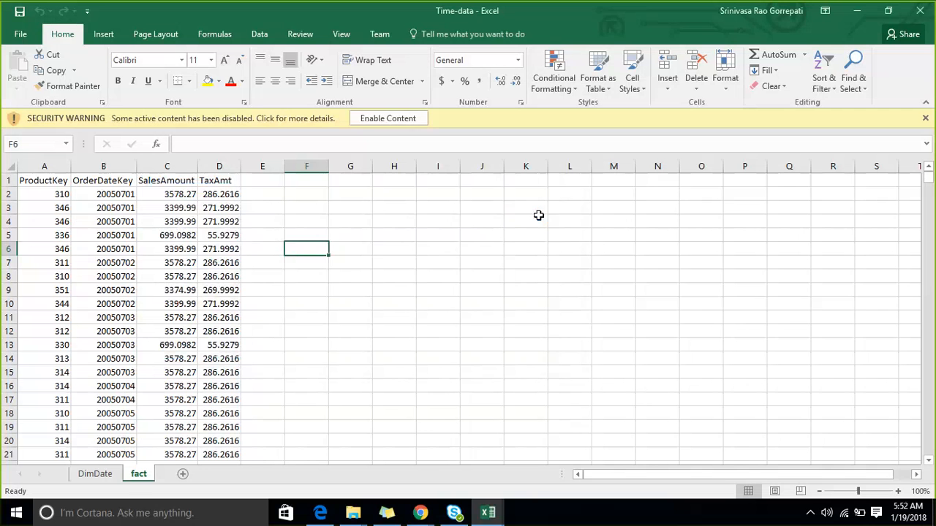
pyautogui.click(372, 118)
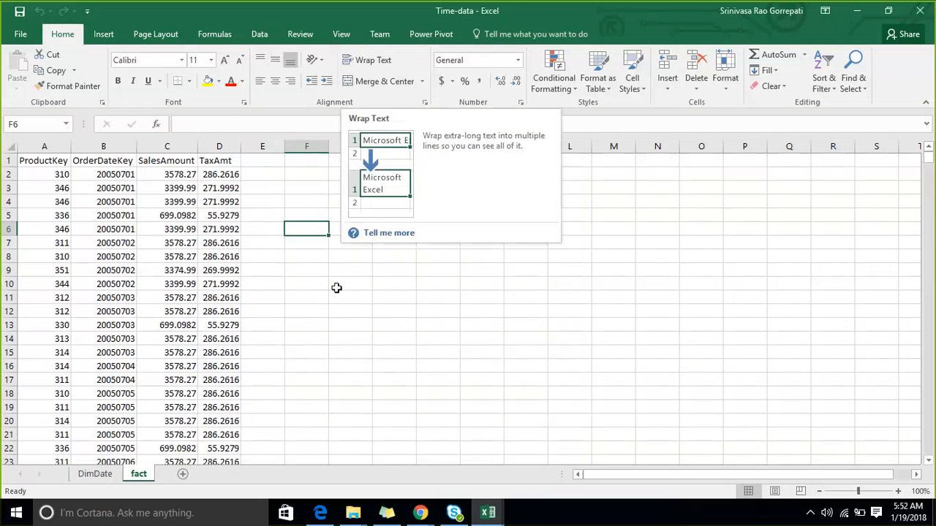
pyautogui.click(358, 308)
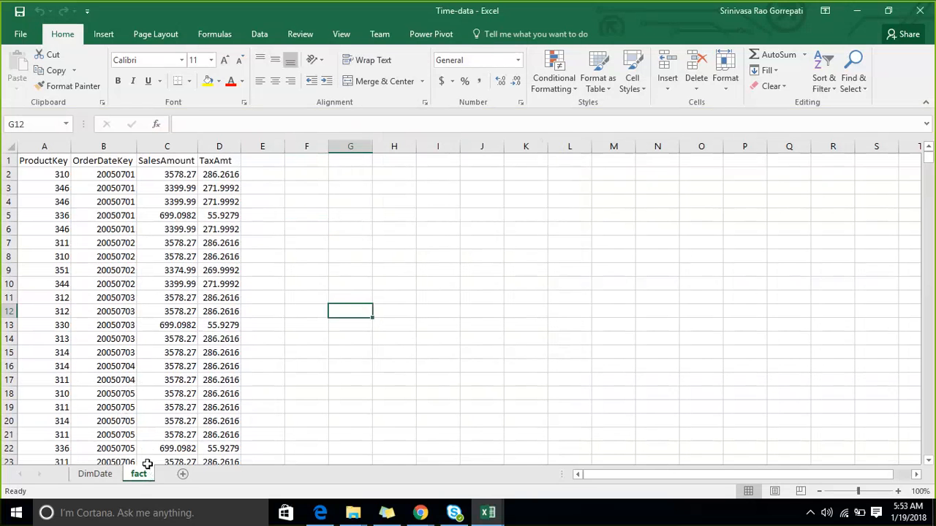
# - Convert the DimDate sheet's data in A1:H2192 into a table with headers and name it Date
pyautogui.click(95, 475)
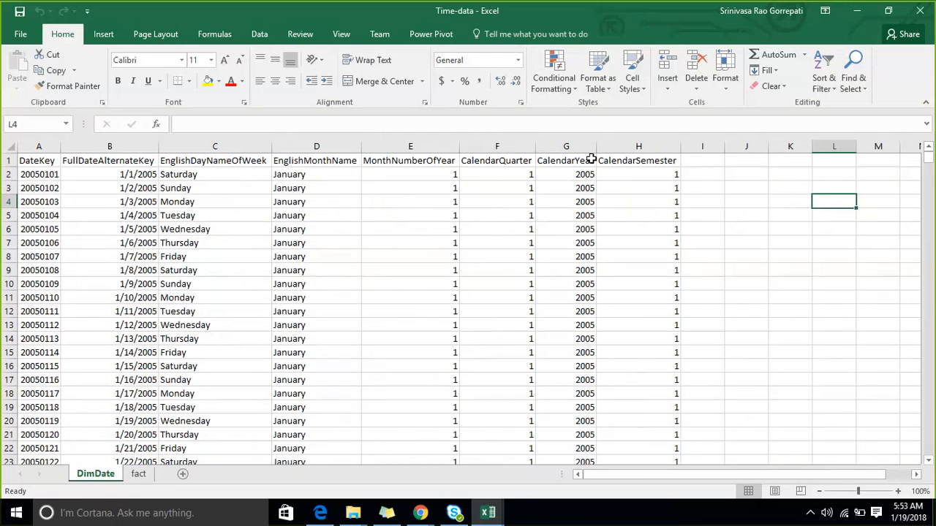
pyautogui.scroll(-7, 574, 366)
pyautogui.scroll(7, 577, 349)
pyautogui.click(258, 205)
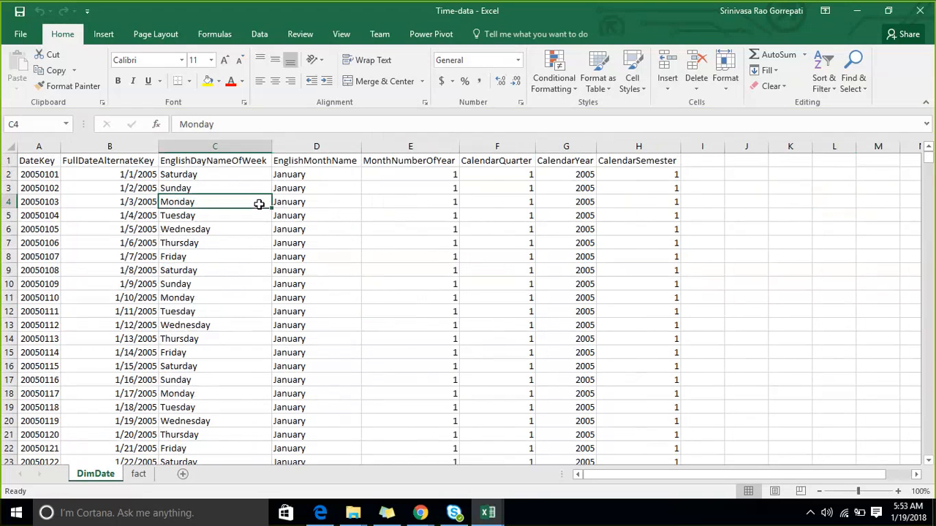
pyautogui.hotkey('ctrl', 't')
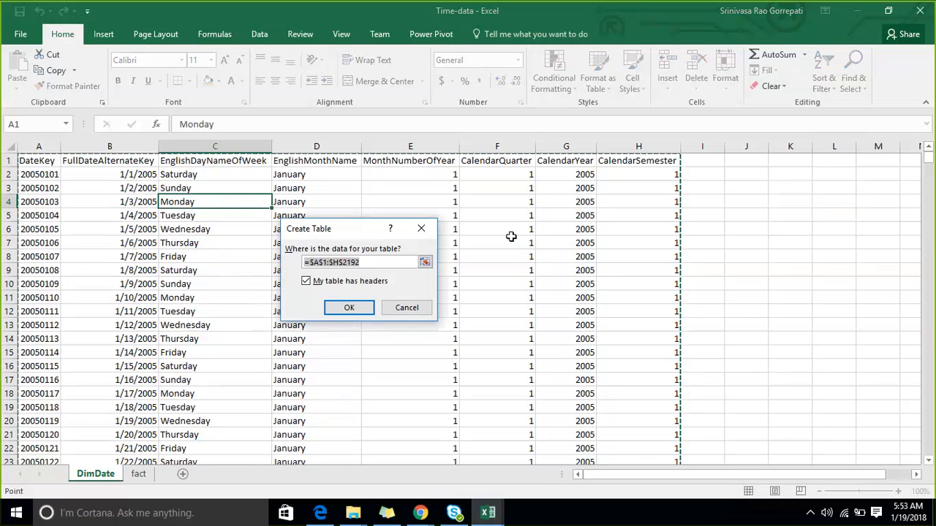
pyautogui.scroll(-3, 521, 211)
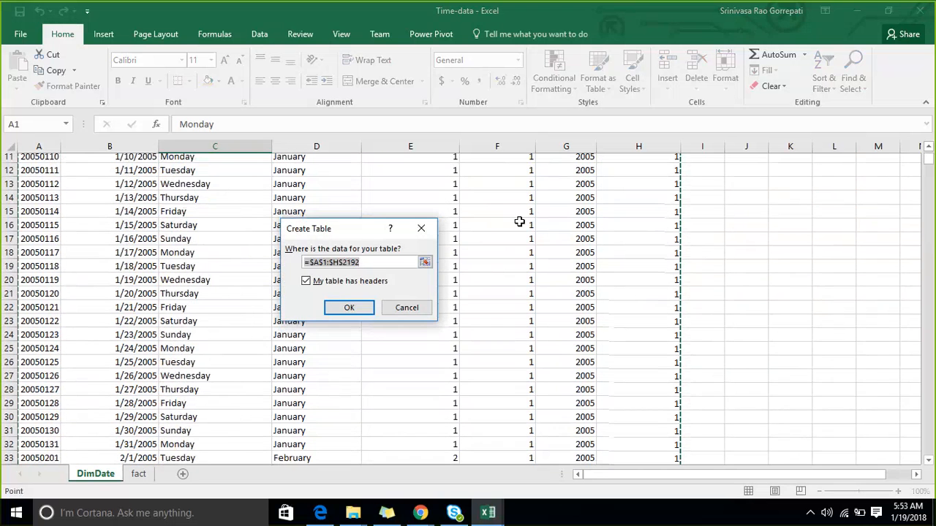
pyautogui.scroll(-20, 519, 222)
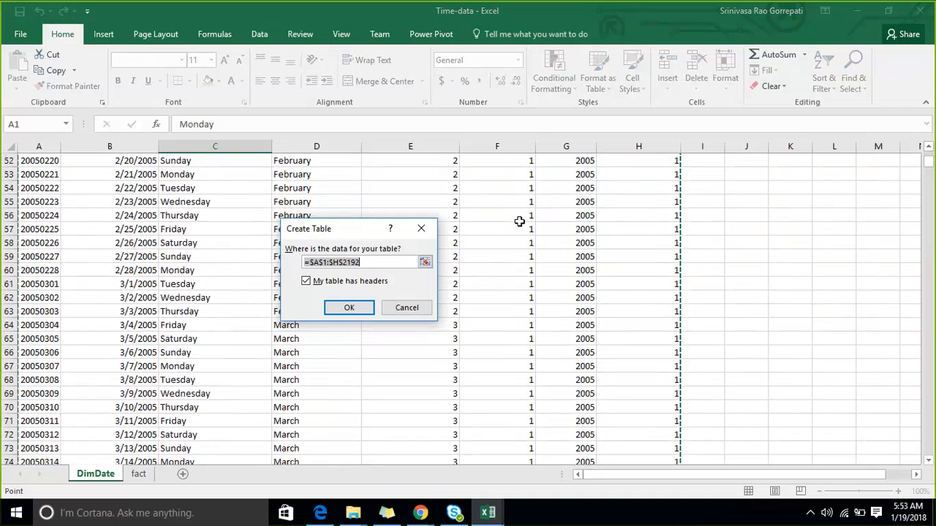
pyautogui.scroll(-7, 519, 221)
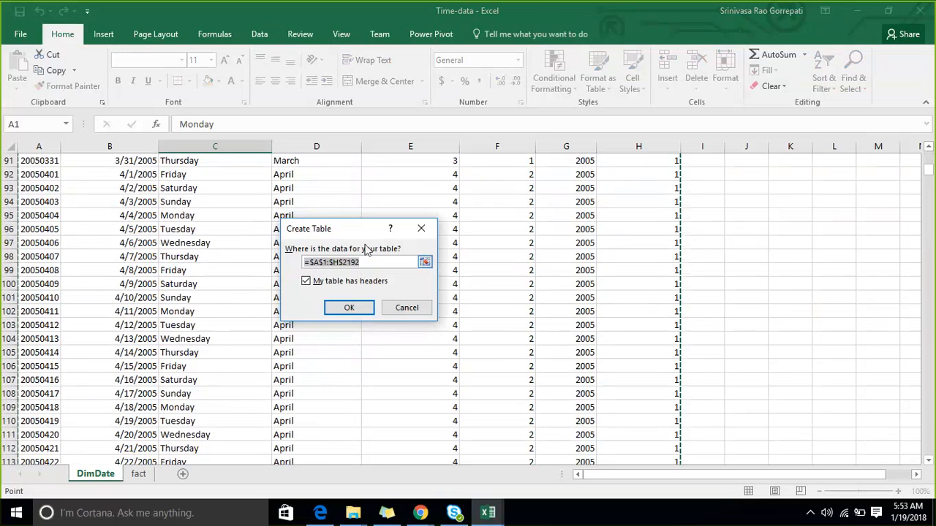
pyautogui.scroll(-1, 526, 241)
pyautogui.scroll(-7, 526, 241)
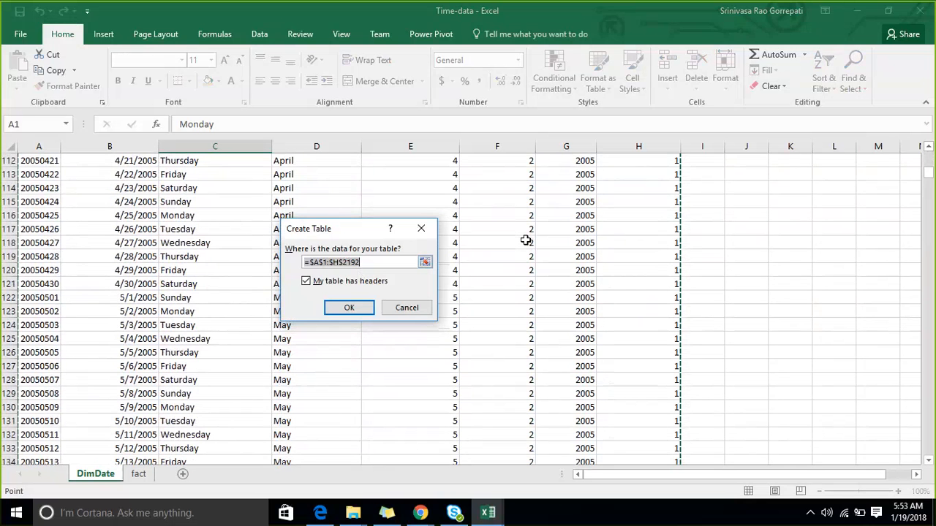
pyautogui.scroll(-5, 526, 240)
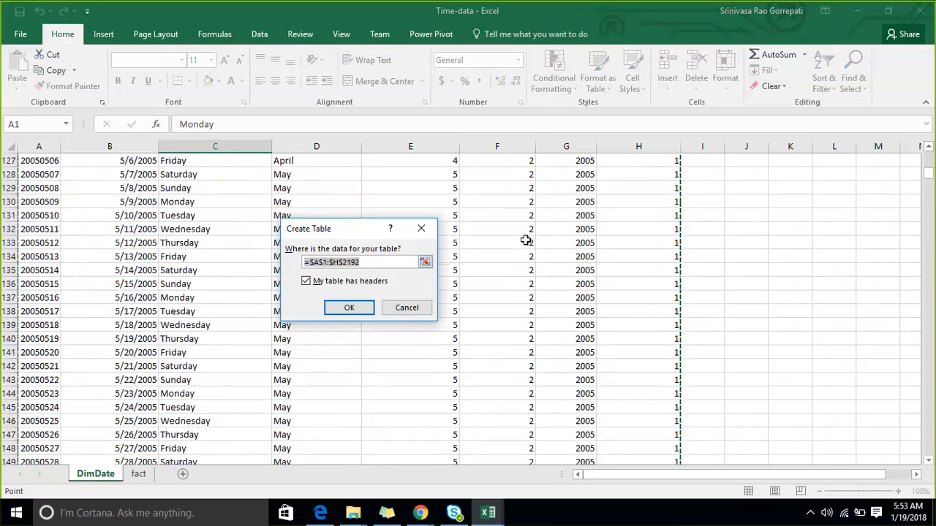
pyautogui.click(349, 309)
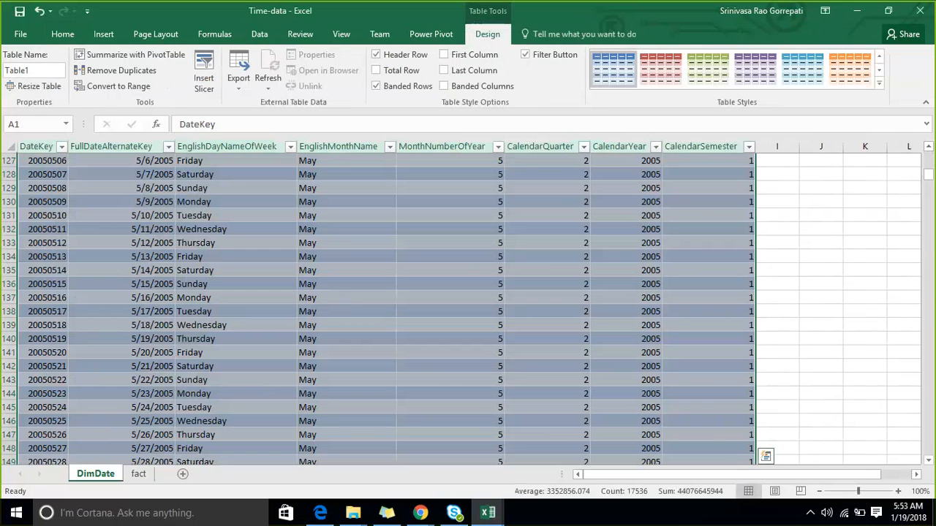
pyautogui.click(28, 70)
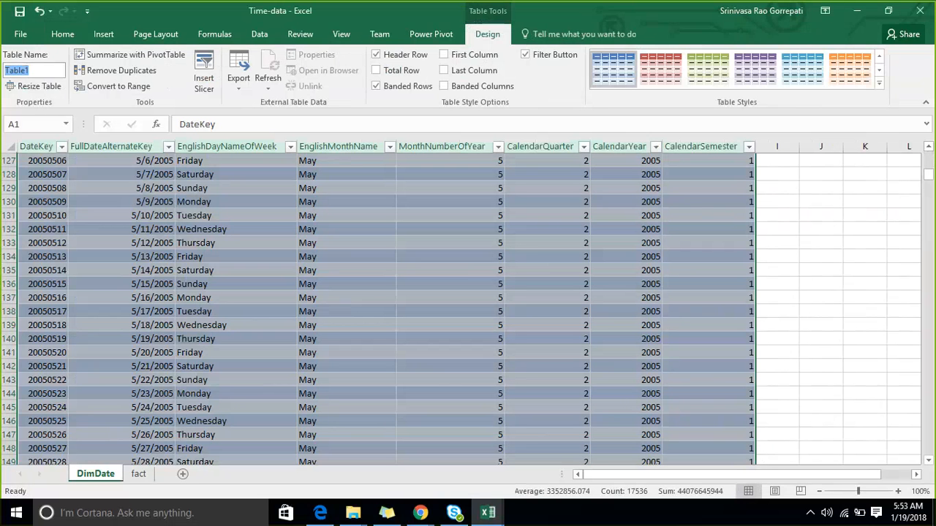
pyautogui.write('Date')
# - Convert the fact sheet's data in A1:D60399 into a table with headers
pyautogui.click(138, 474)
pyautogui.click(153, 271)
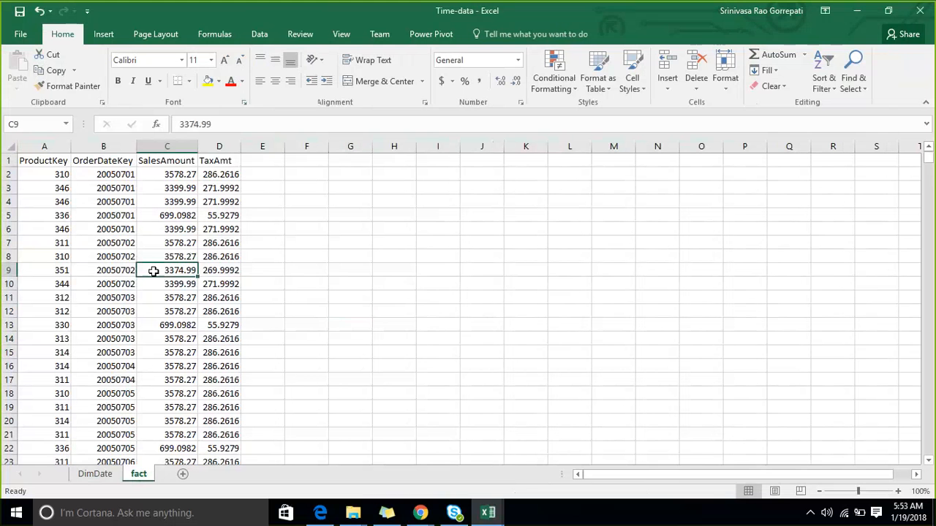
pyautogui.hotkey('ctrl', 't')
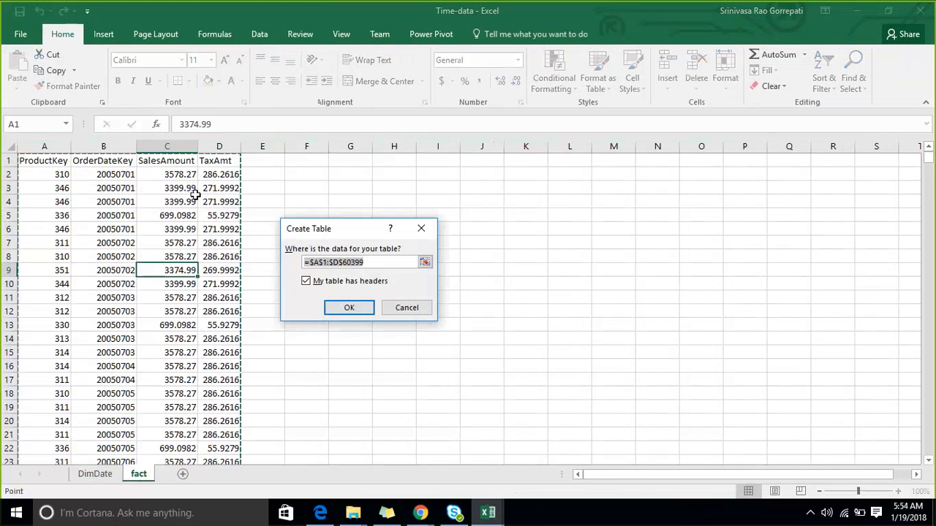
pyautogui.click(347, 307)
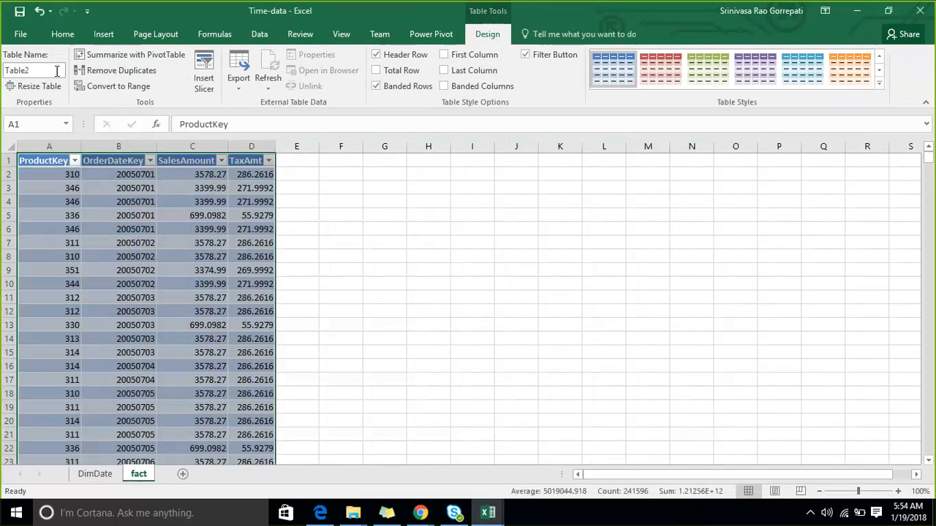
# - Name the fact sheet's table sales
pyautogui.click(56, 71)
pyautogui.write('Factsales')
pyautogui.hotkey('ctrl', 'BackSpace')
pyautogui.write('sales')
pyautogui.press('Return')
pyautogui.click(342, 230)
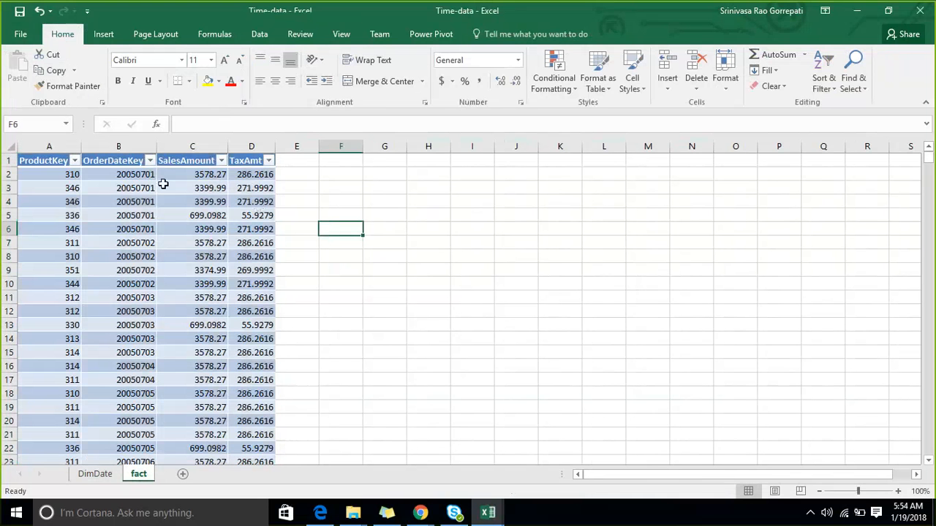
pyautogui.click(163, 185)
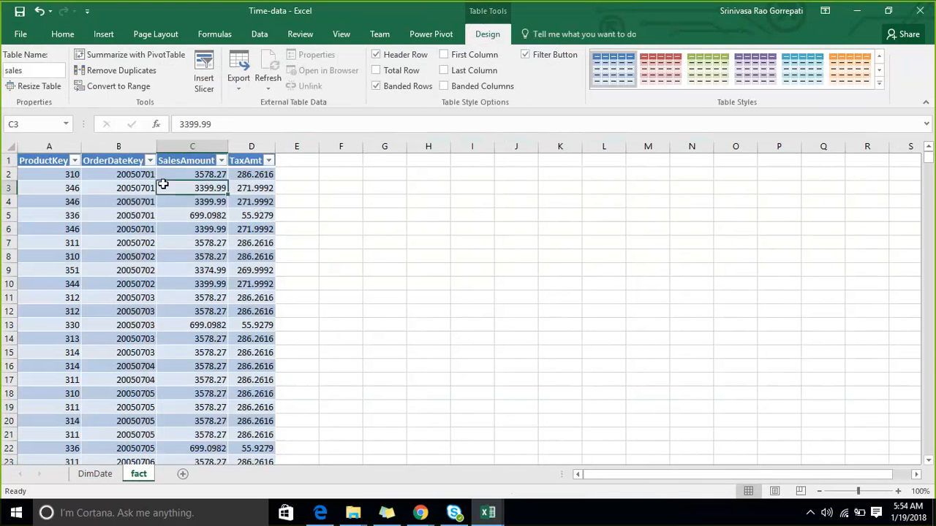
pyautogui.click(95, 477)
pyautogui.click(138, 475)
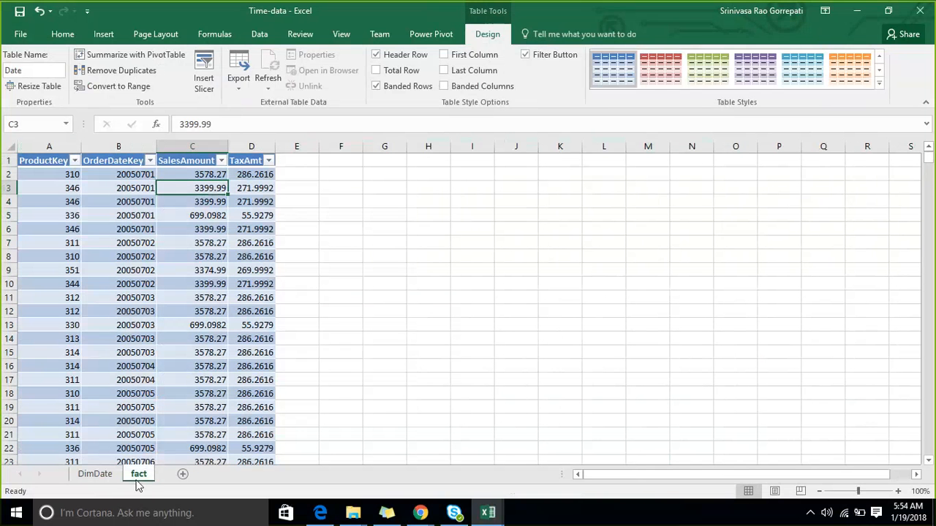
pyautogui.click(329, 312)
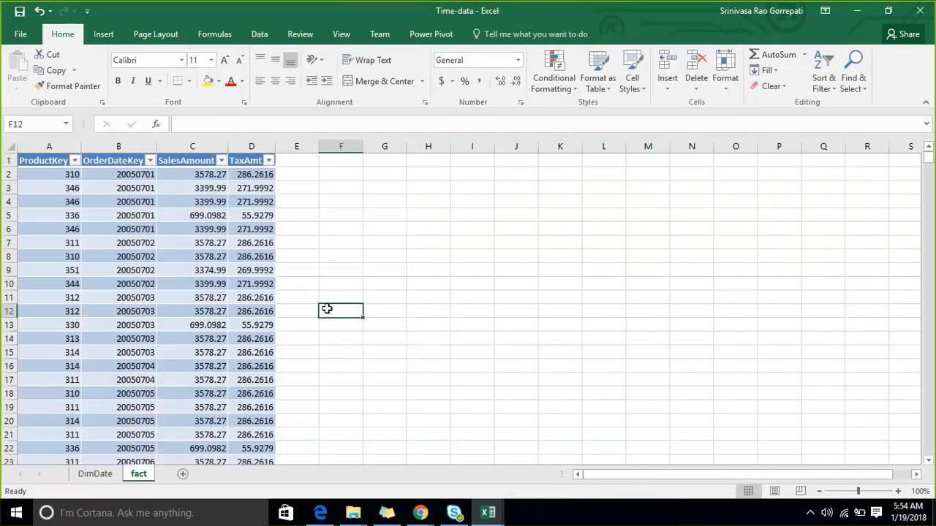
# - Add the fact sheet's sales table to the Power Pivot data model
pyautogui.click(203, 307)
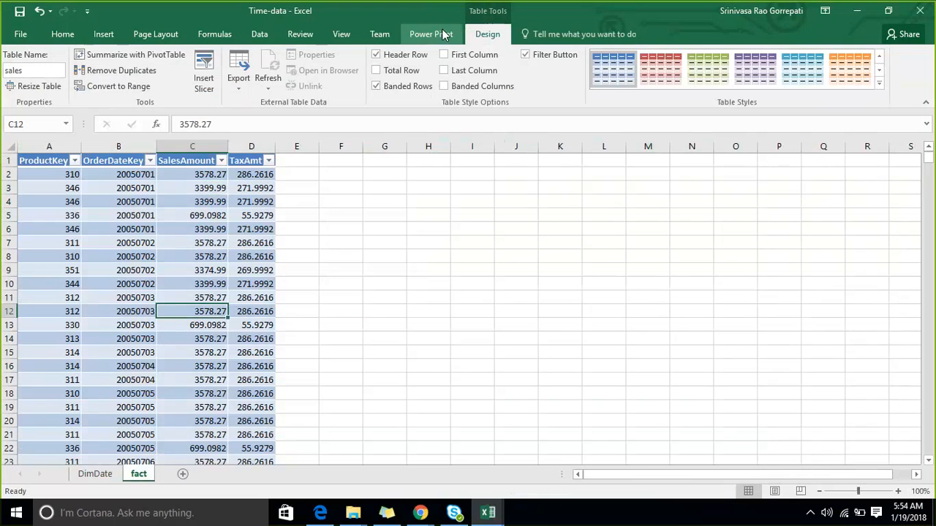
pyautogui.click(444, 34)
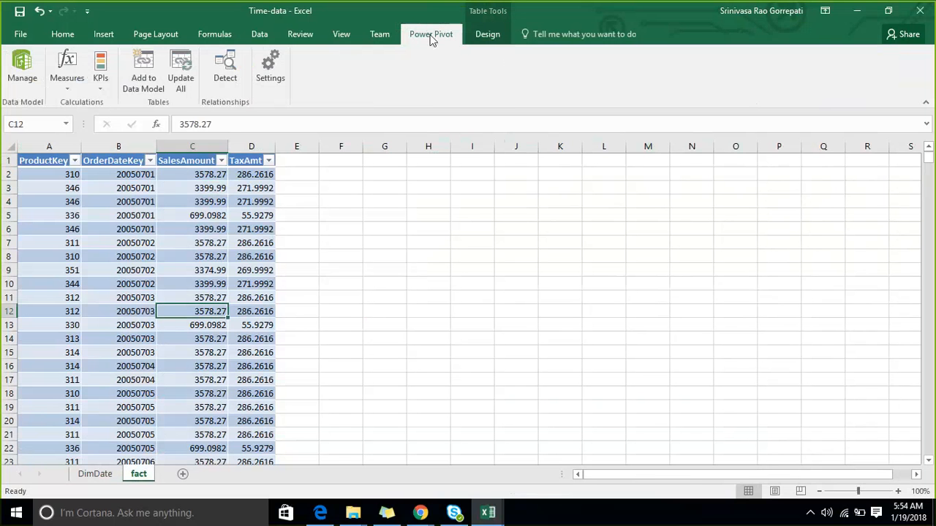
pyautogui.click(106, 253)
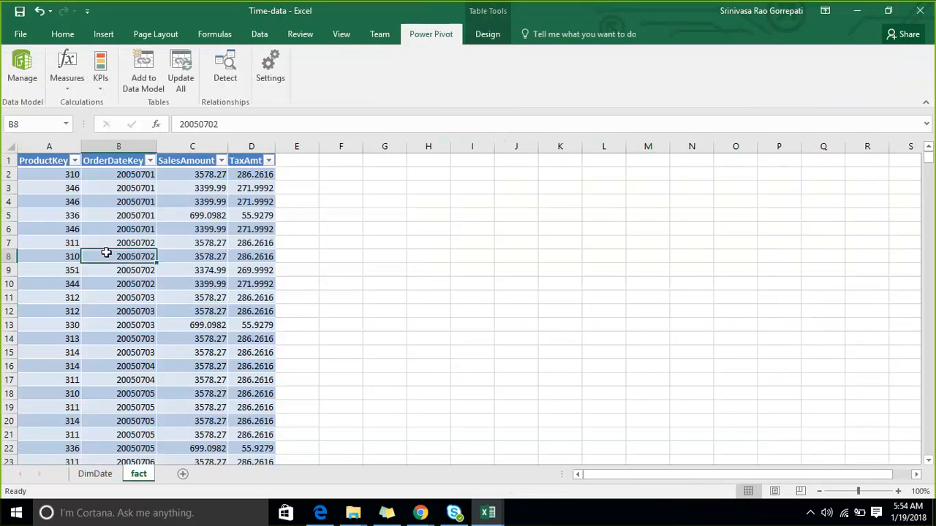
pyautogui.click(147, 86)
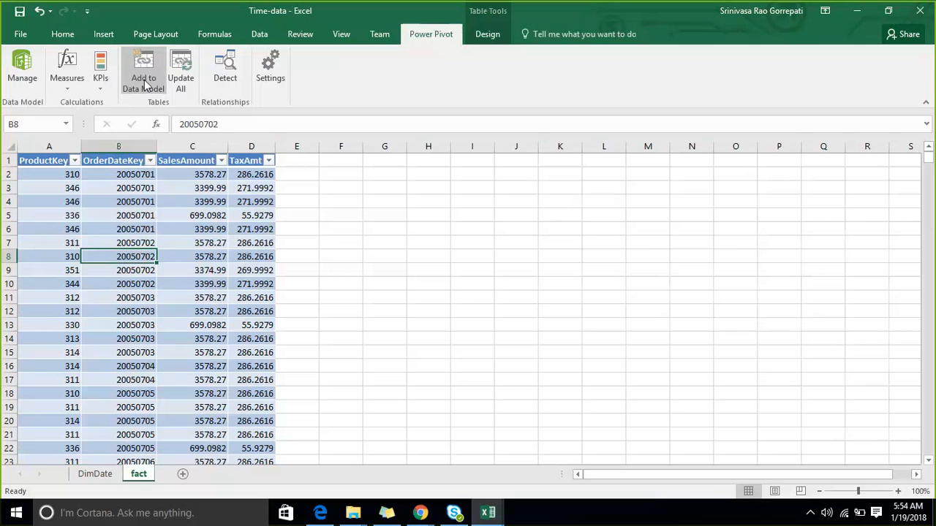
pyautogui.click(144, 79)
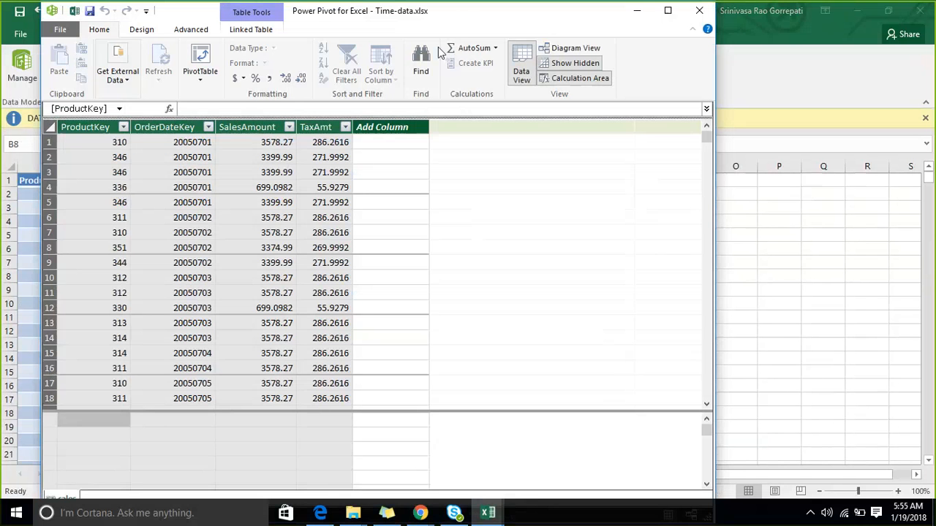
# - Return to the workbook and add the DimDate sheet's Date table to the Power Pivot data model
pyautogui.click(667, 10)
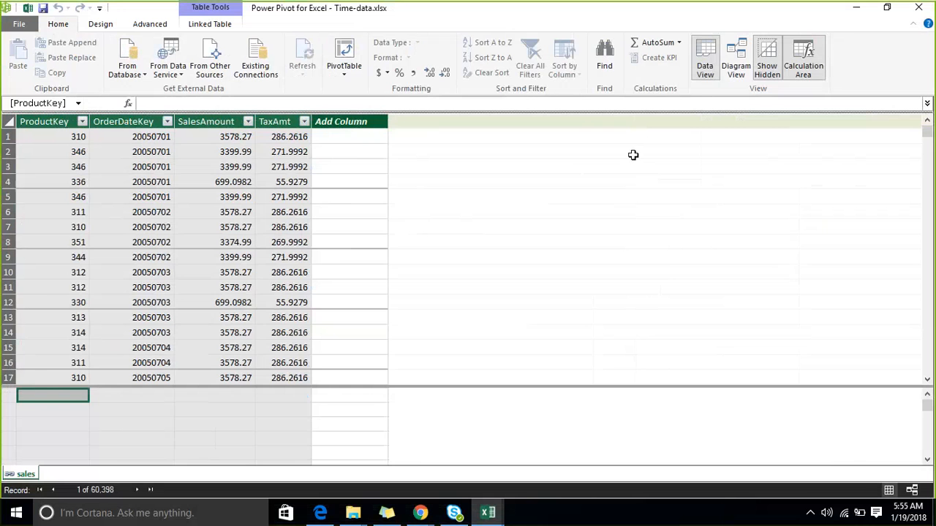
pyautogui.click(846, 12)
pyautogui.click(98, 479)
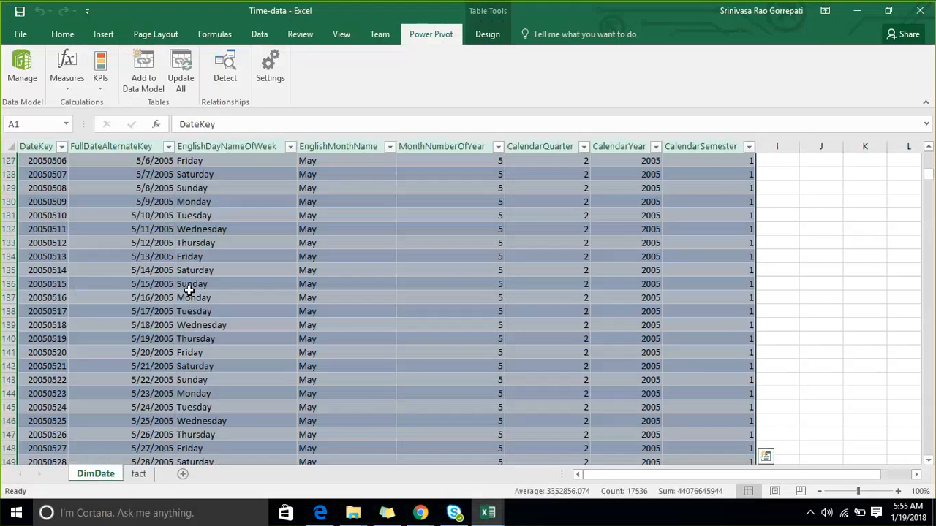
pyautogui.click(179, 270)
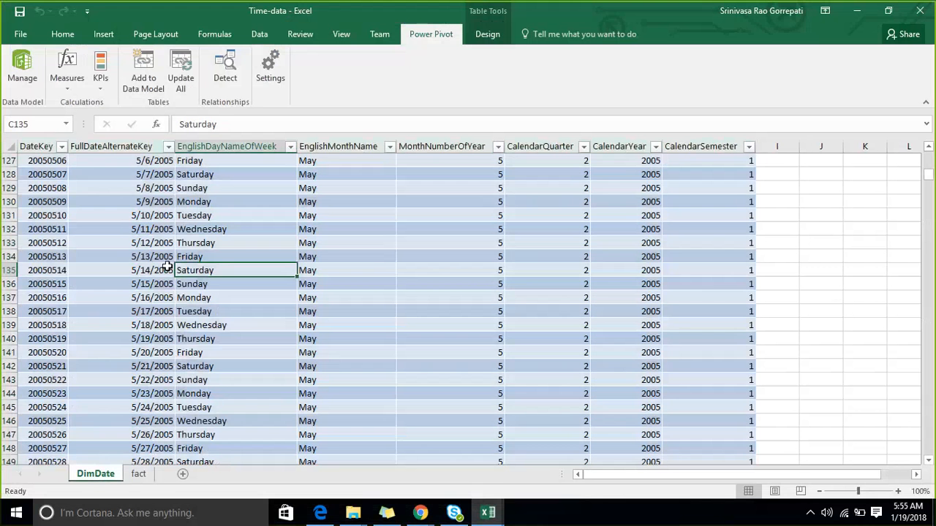
pyautogui.click(155, 84)
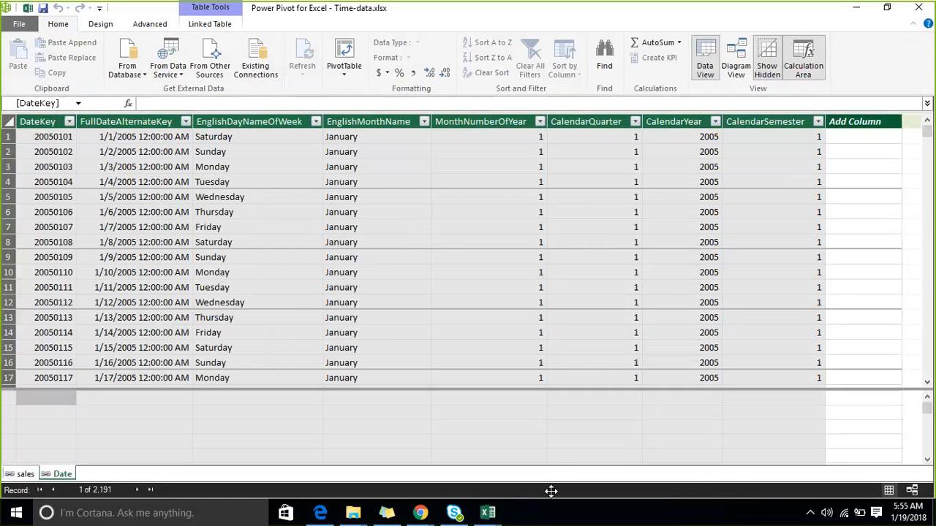
# - In the model diagram, relate the sales table's OrderDateKey to the Date table's DateKey and enlarge the Date table's box
pyautogui.click(916, 490)
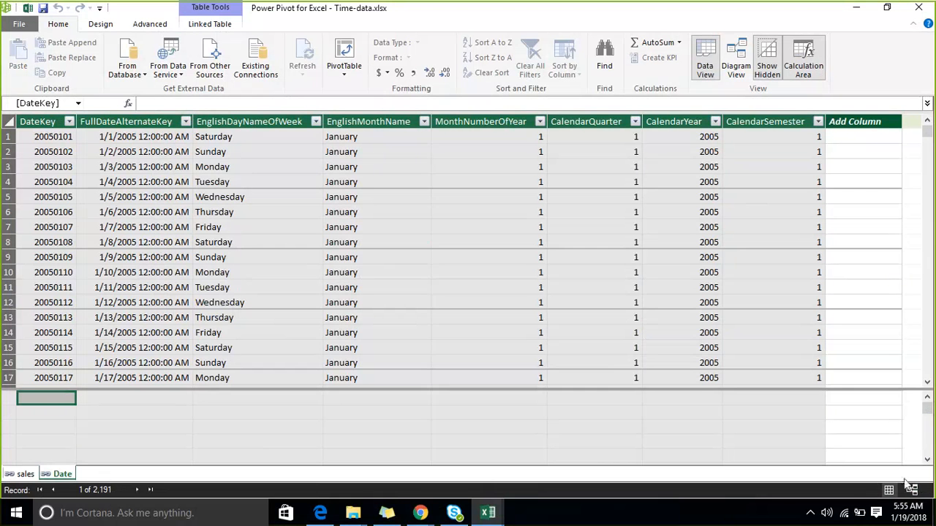
pyautogui.click(913, 494)
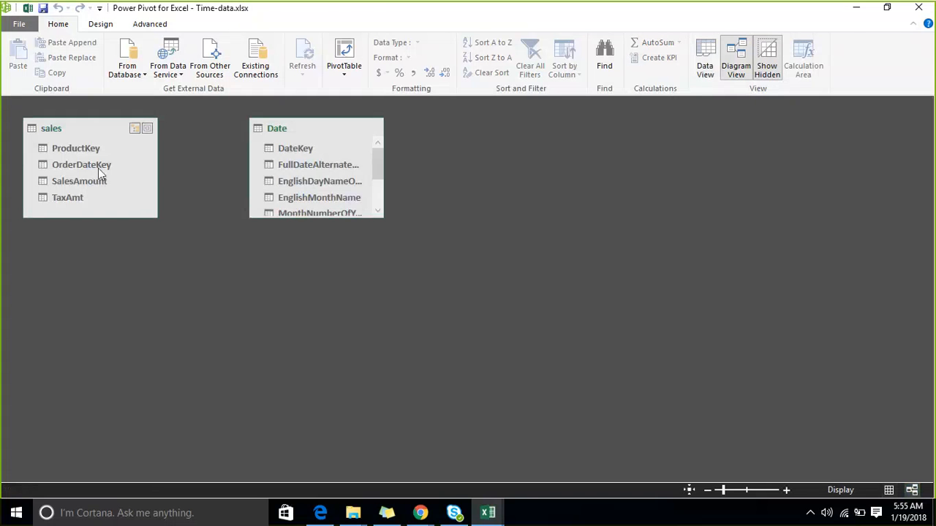
pyautogui.click(97, 167)
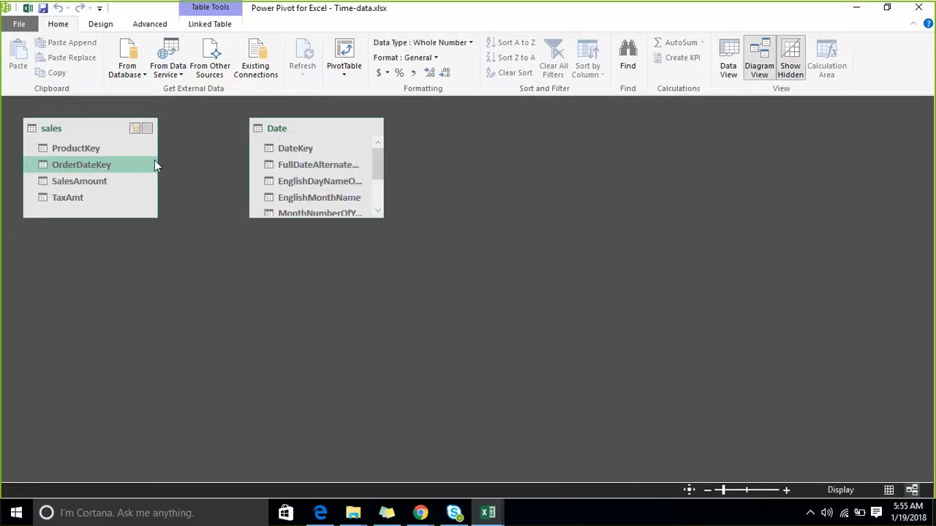
pyautogui.moveTo(154, 162); pyautogui.dragTo(297, 148)
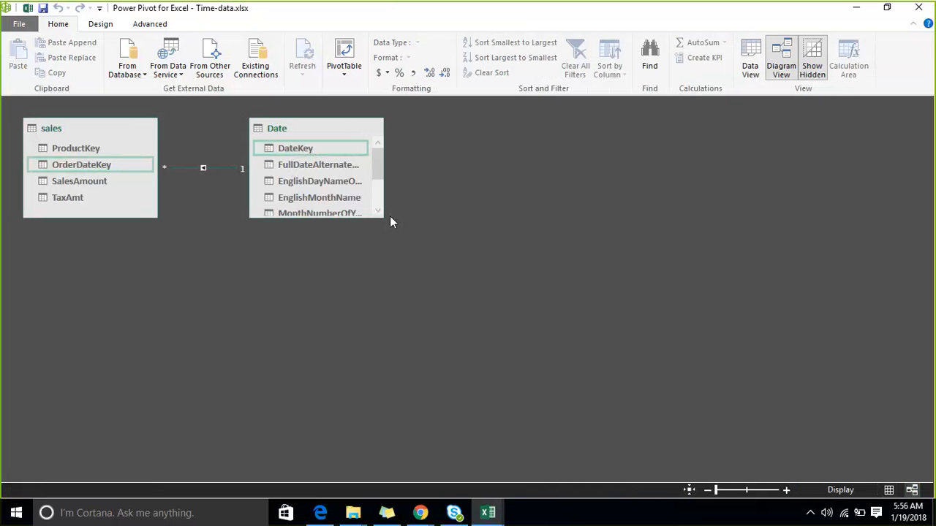
pyautogui.moveTo(391, 217); pyautogui.dragTo(431, 236)
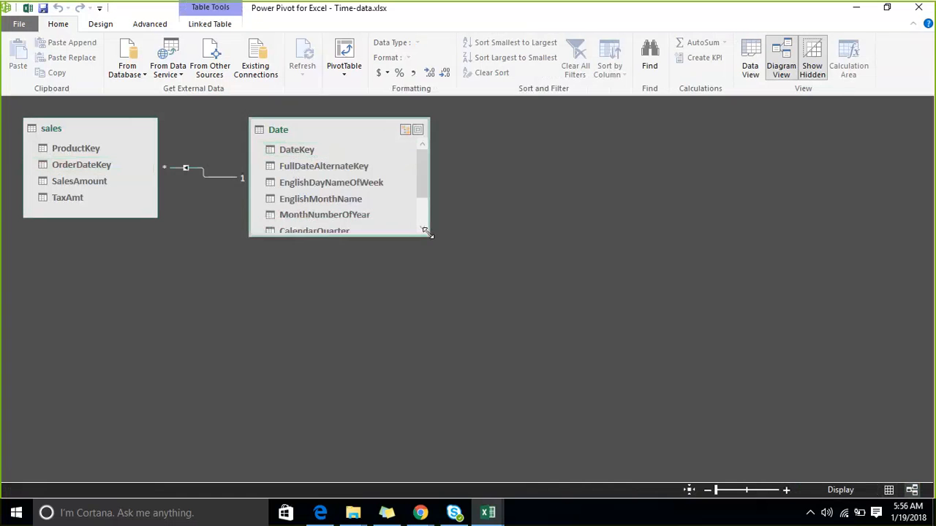
pyautogui.click(357, 169)
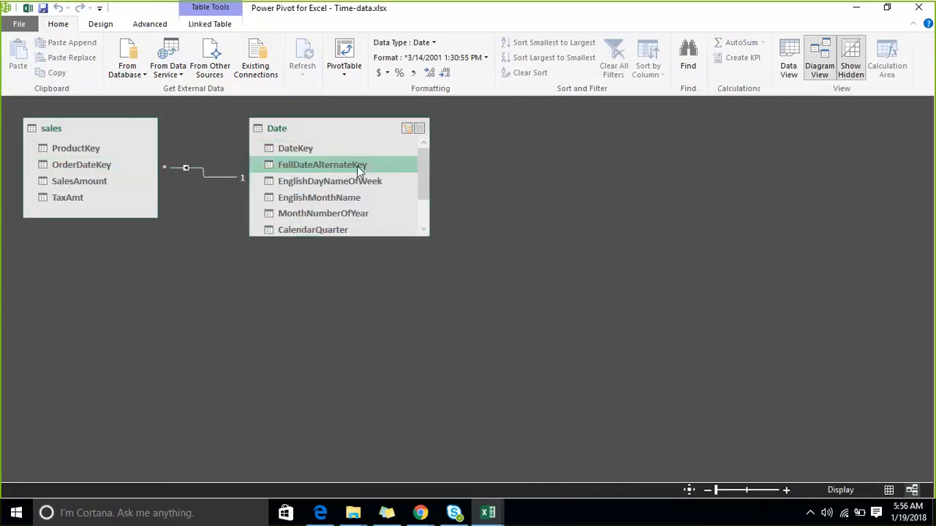
# - Return to the data view and look over the sales and Date tables
pyautogui.click(889, 491)
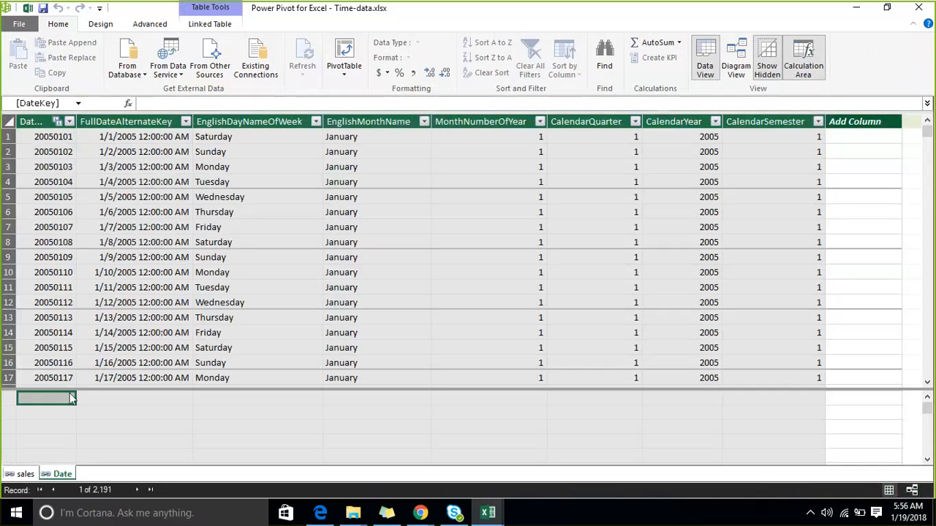
pyautogui.click(22, 475)
pyautogui.doubleClick(22, 475)
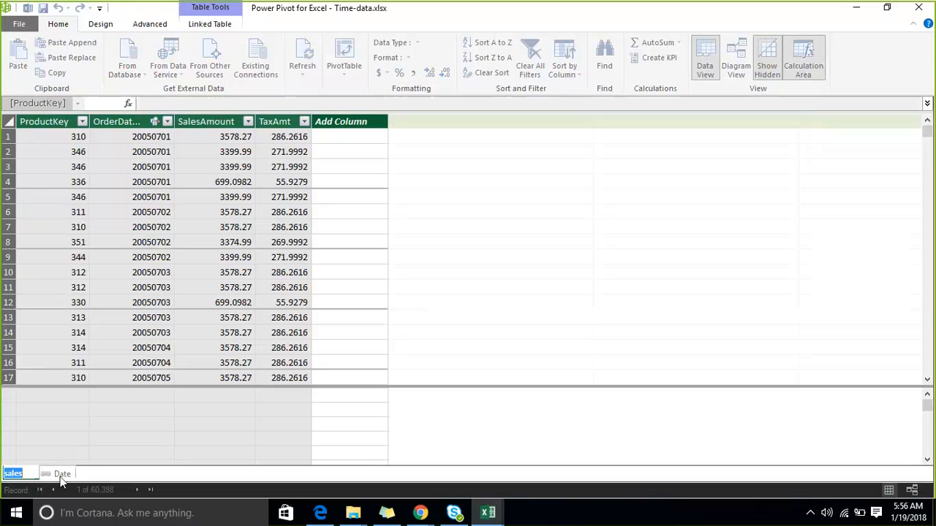
pyautogui.click(117, 390)
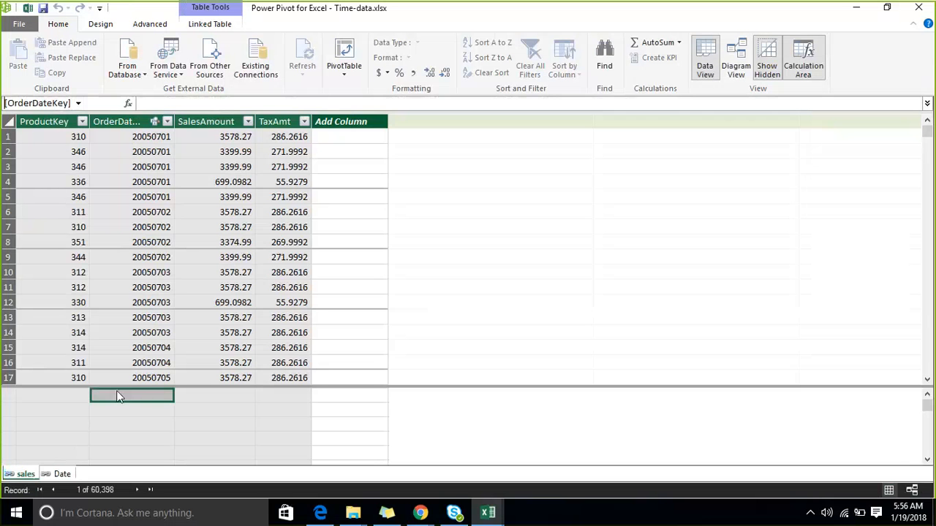
pyautogui.click(62, 473)
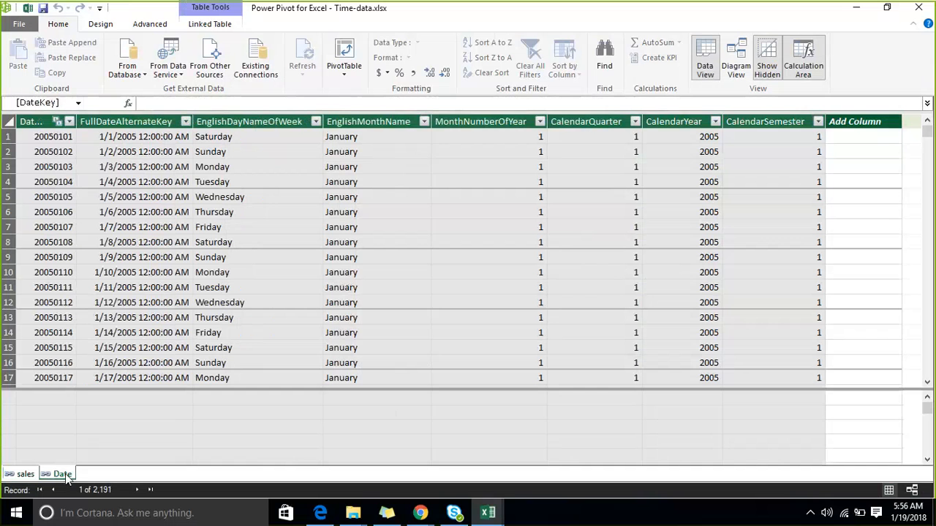
# - Set the Date table's EnglishMonthName column to sort by MonthNumberOfYear
pyautogui.click(384, 120)
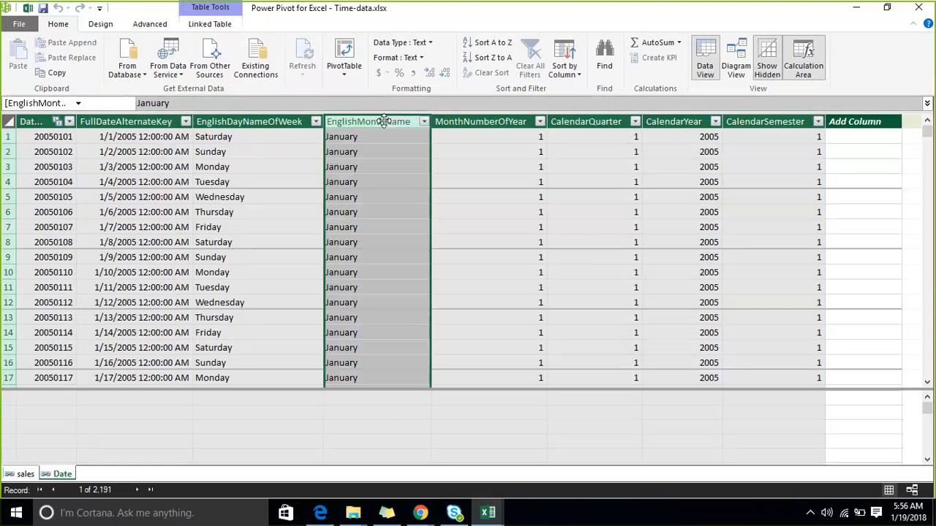
pyautogui.click(95, 27)
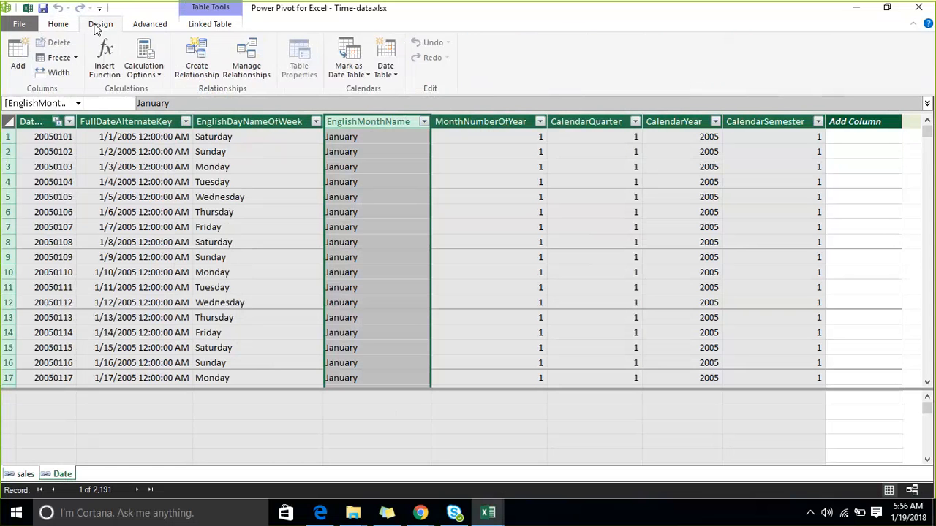
pyautogui.click(144, 28)
pyautogui.click(196, 25)
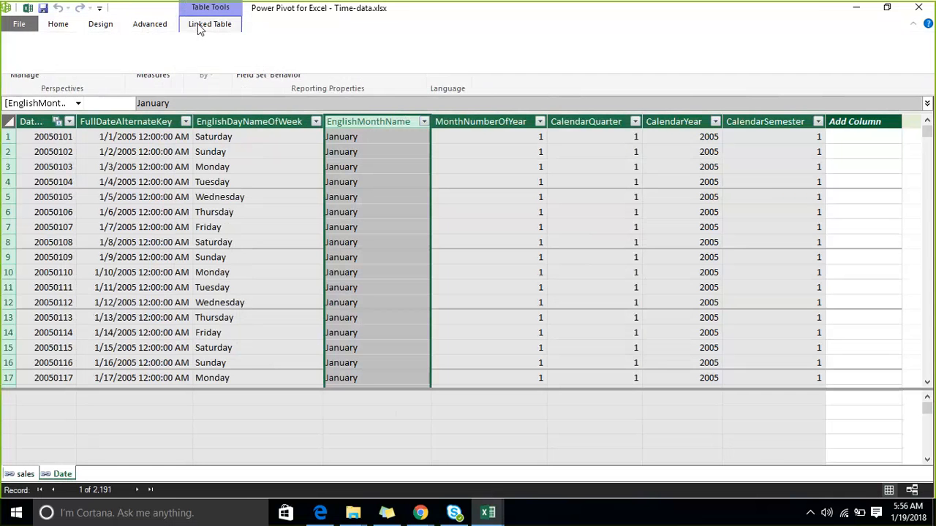
pyautogui.click(149, 24)
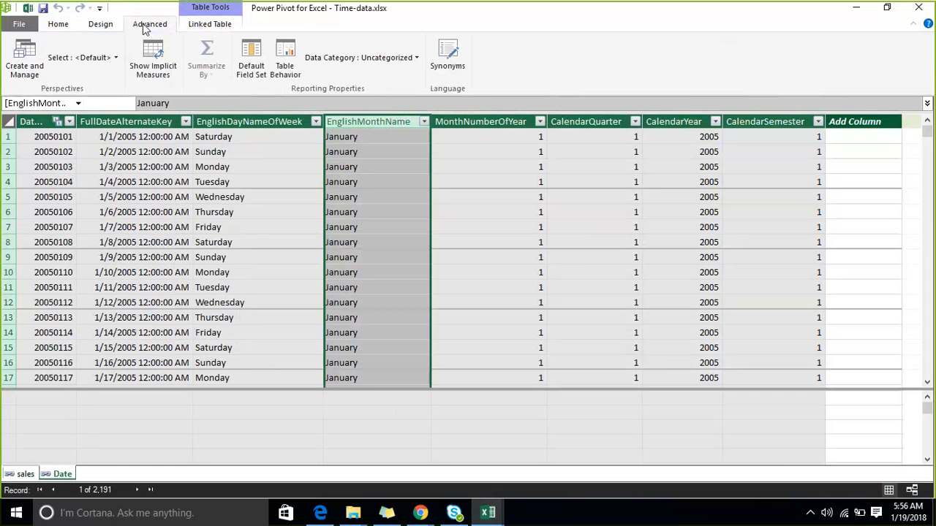
pyautogui.click(101, 24)
pyautogui.click(60, 26)
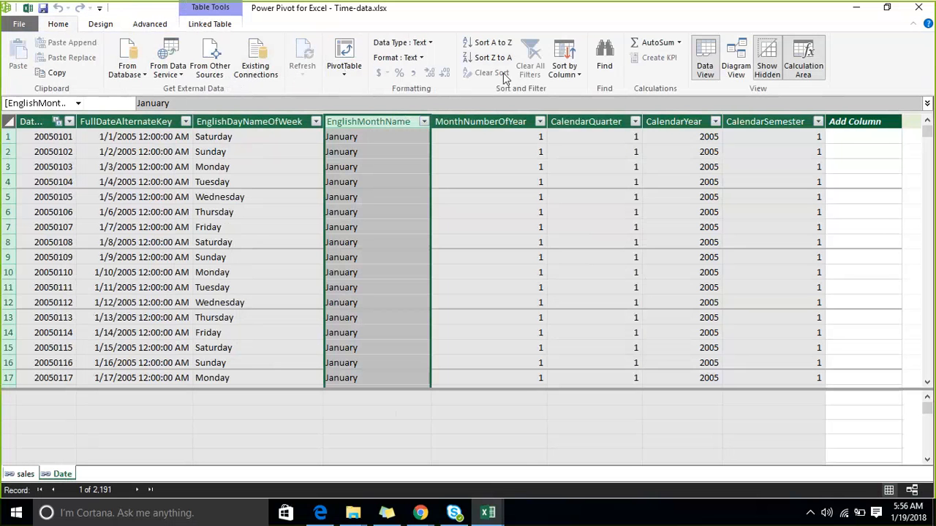
pyautogui.click(576, 75)
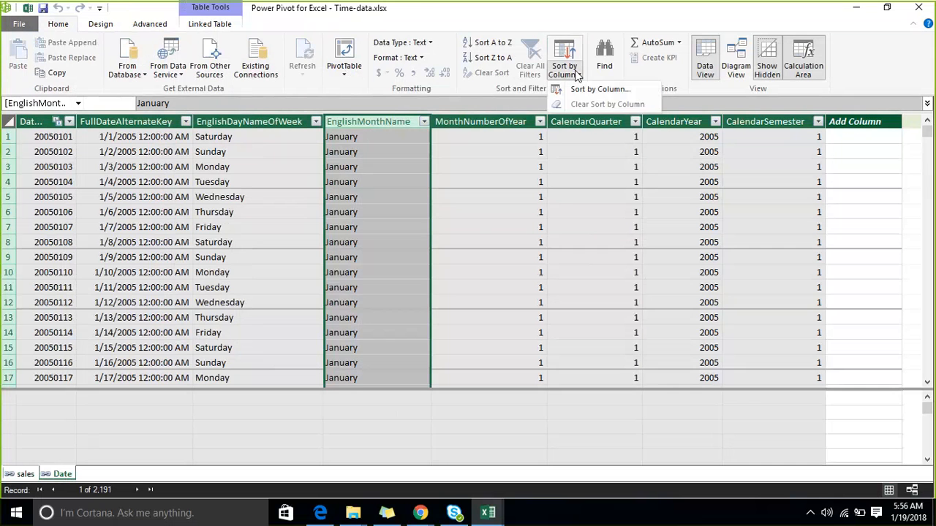
pyautogui.click(588, 90)
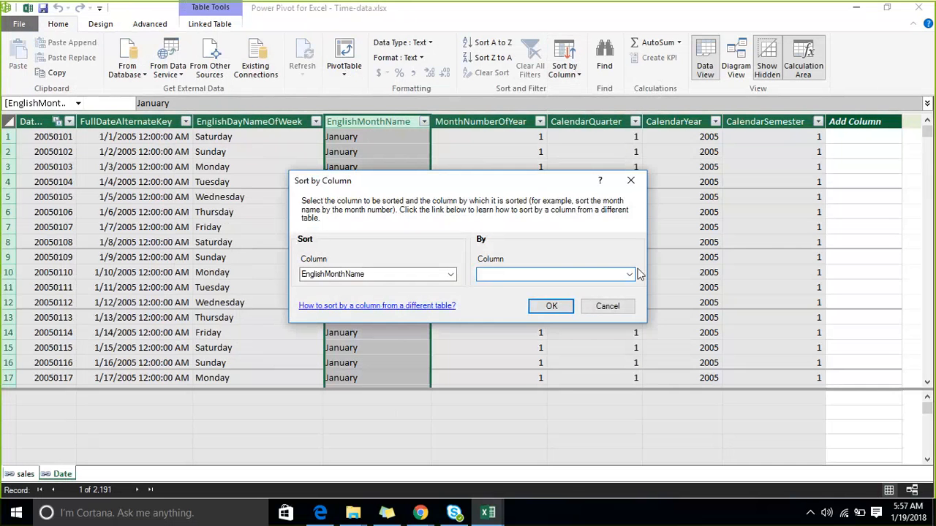
pyautogui.click(628, 274)
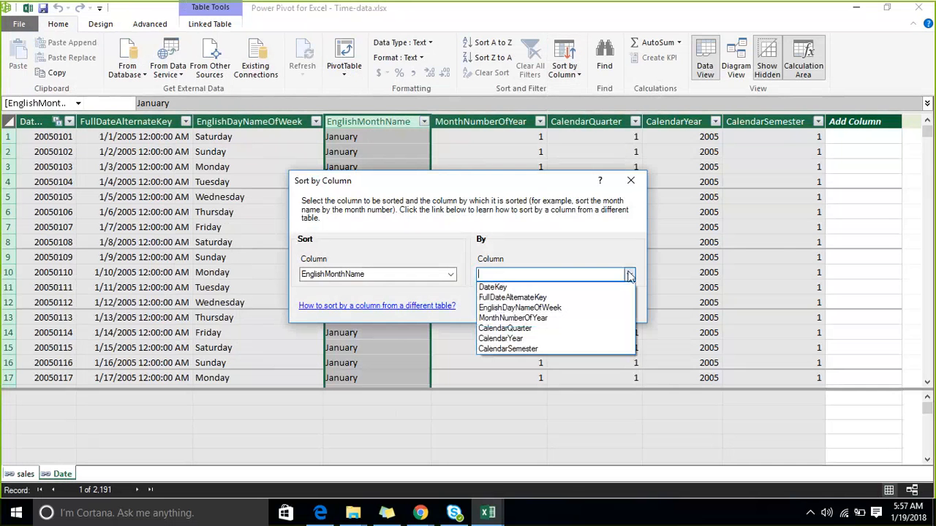
pyautogui.click(557, 318)
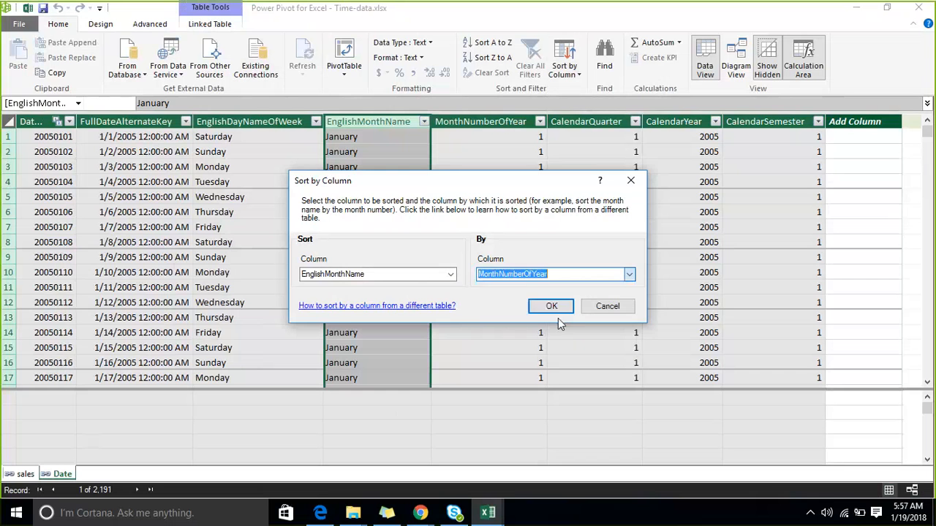
pyautogui.click(549, 306)
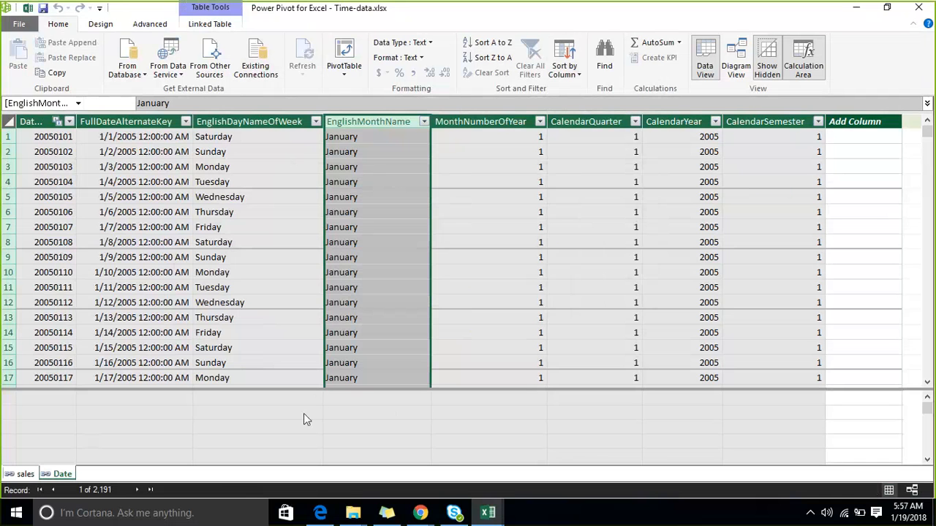
pyautogui.click(304, 413)
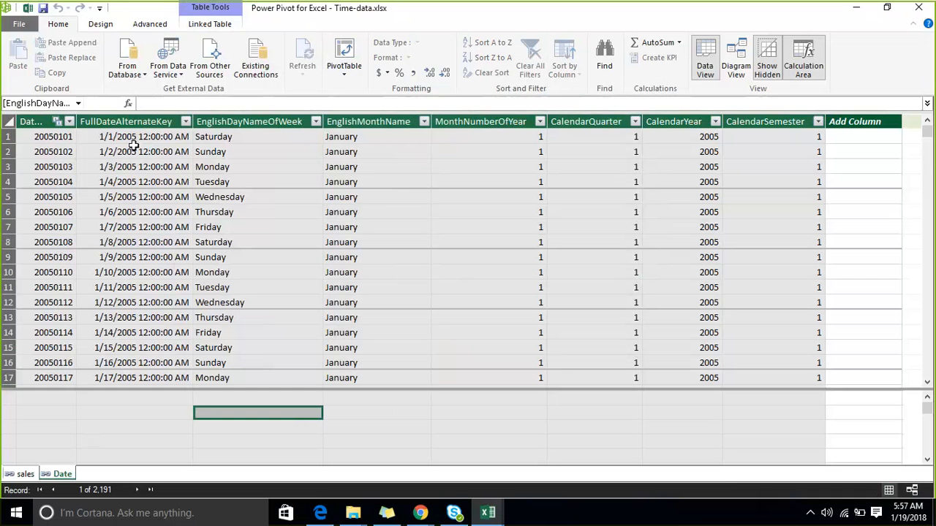
# - Mark the Date table as a date table with FullDateAlternateKey as its unique date column
pyautogui.click(166, 168)
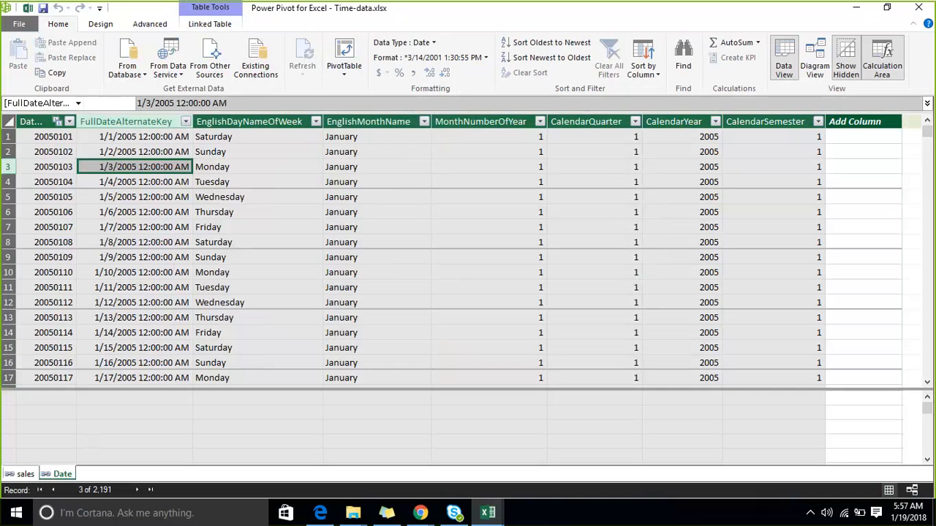
pyautogui.click(104, 25)
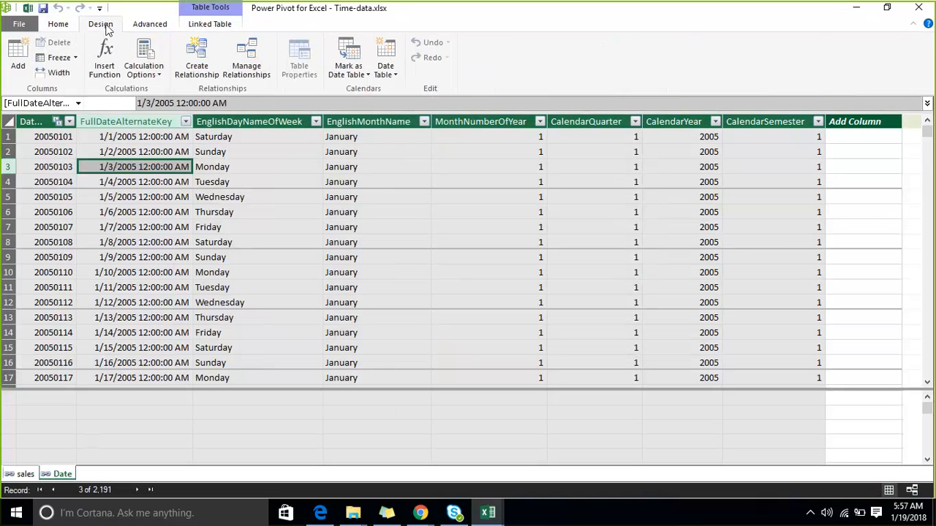
pyautogui.click(370, 76)
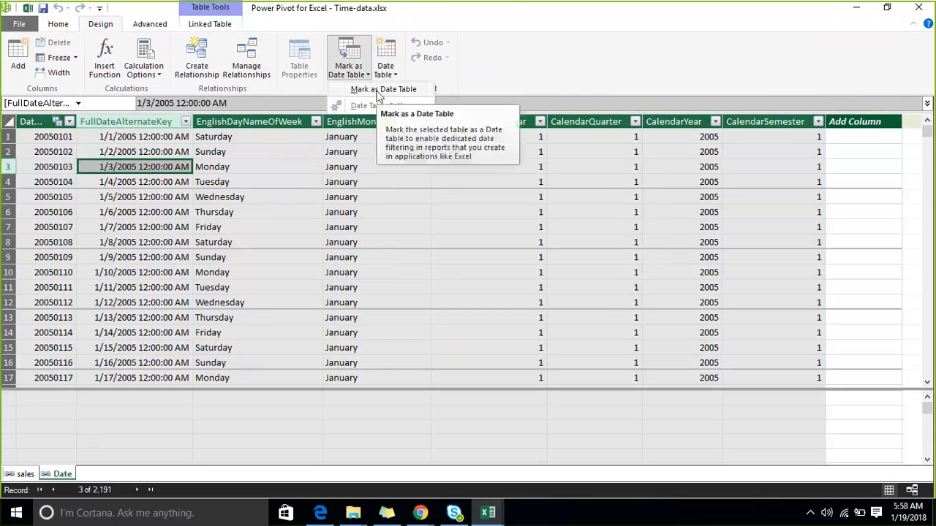
pyautogui.click(378, 91)
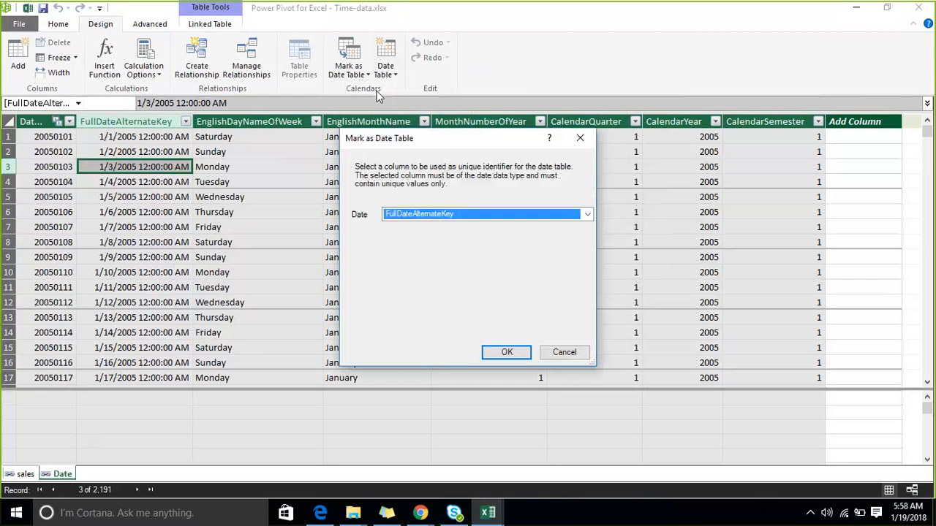
pyautogui.click(588, 213)
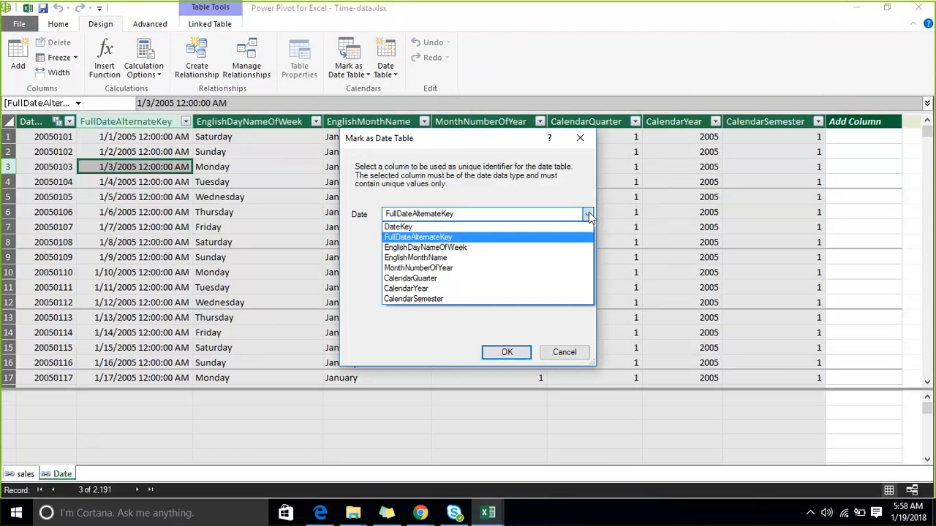
pyautogui.click(548, 238)
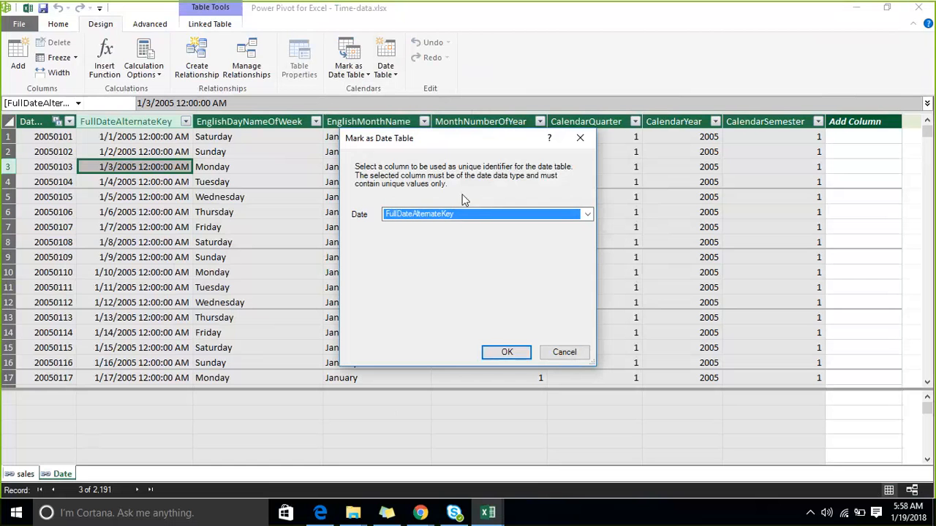
pyautogui.click(504, 353)
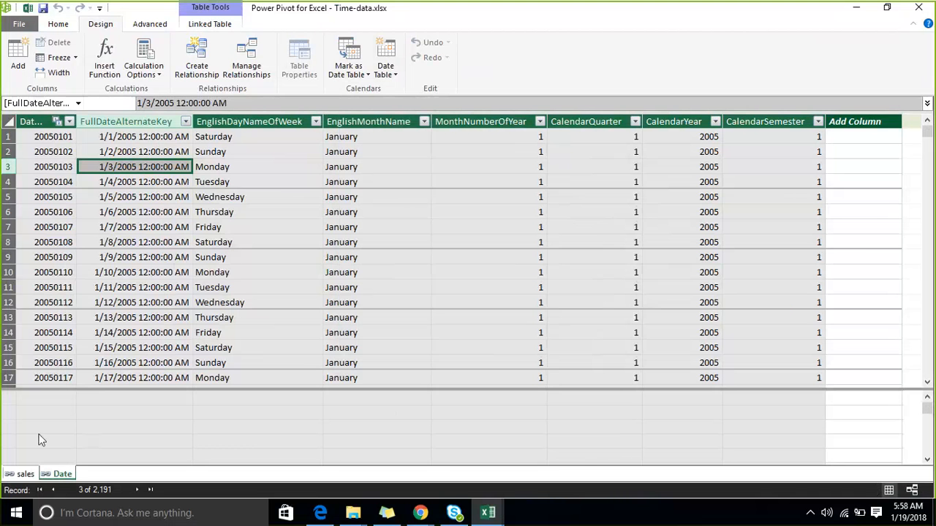
# - Show the sales table and save the workbook with its data model
pyautogui.click(25, 474)
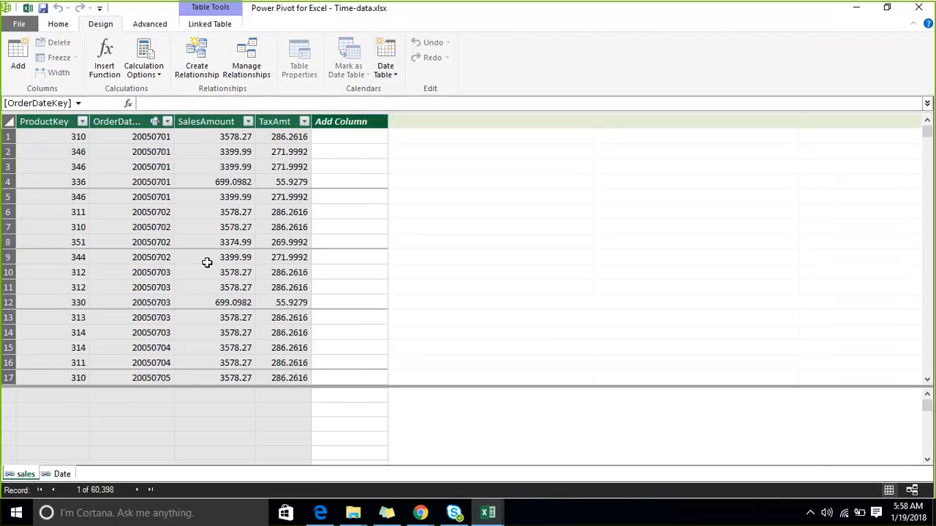
pyautogui.click(19, 23)
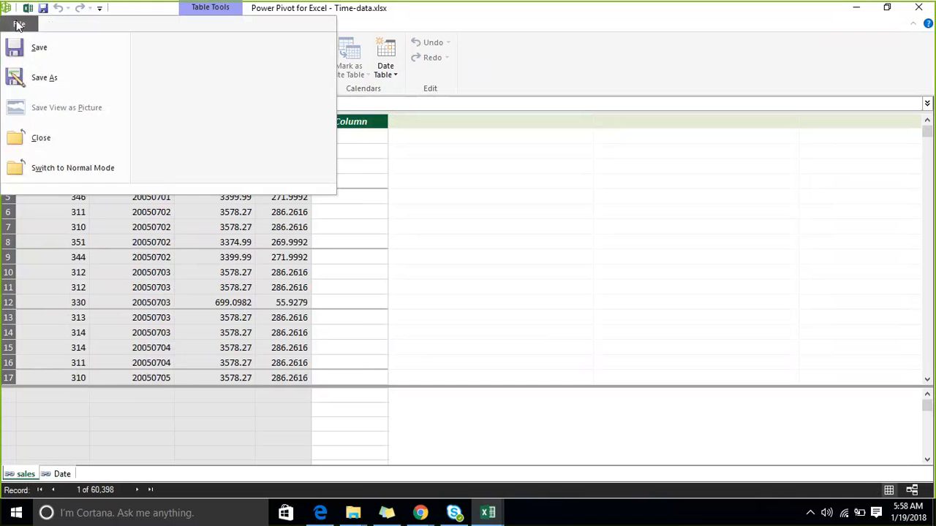
pyautogui.click(43, 45)
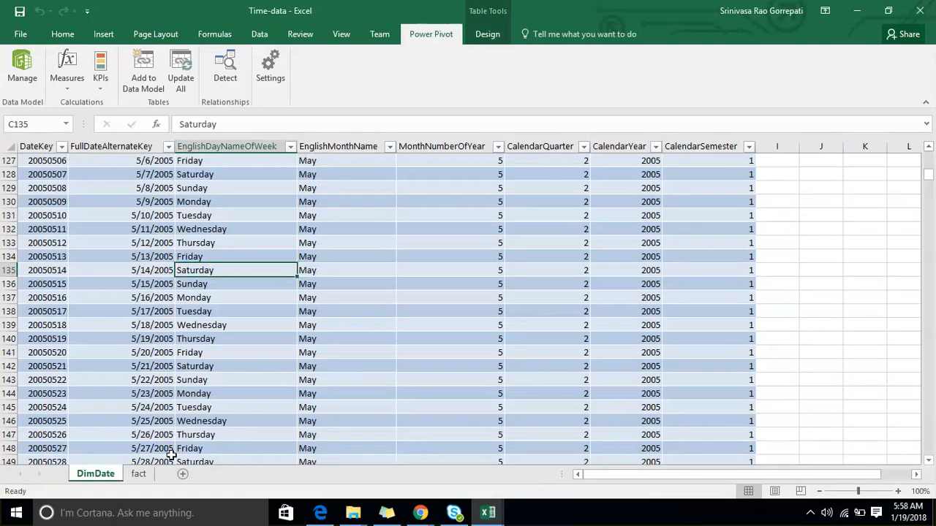
# - Add a new worksheet and insert a PivotTable at cell B5, connected to Tables in Workbook Data Model as its external data source
pyautogui.click(184, 475)
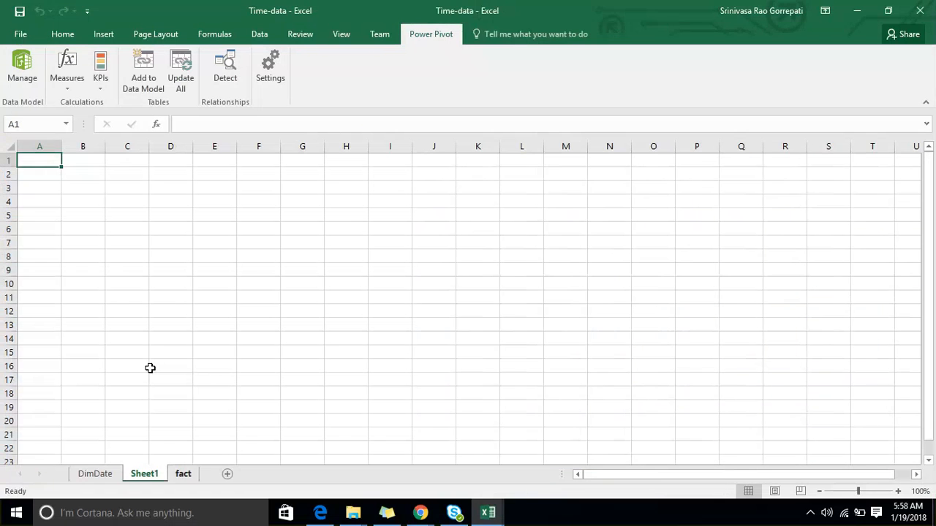
pyautogui.click(92, 214)
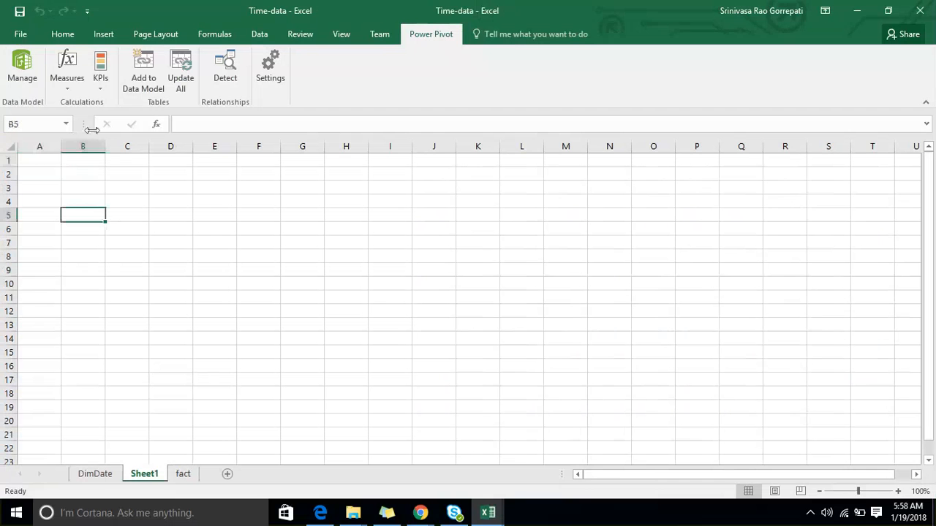
pyautogui.click(98, 36)
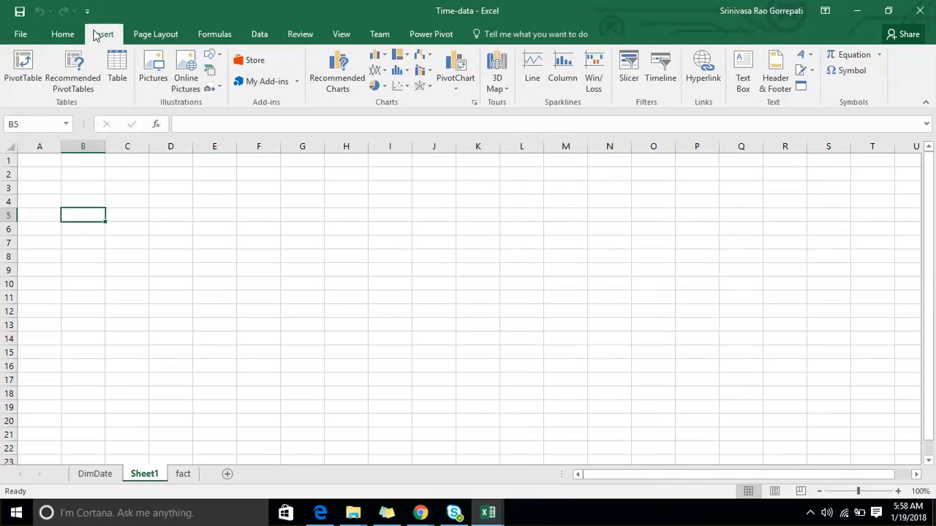
pyautogui.click(25, 82)
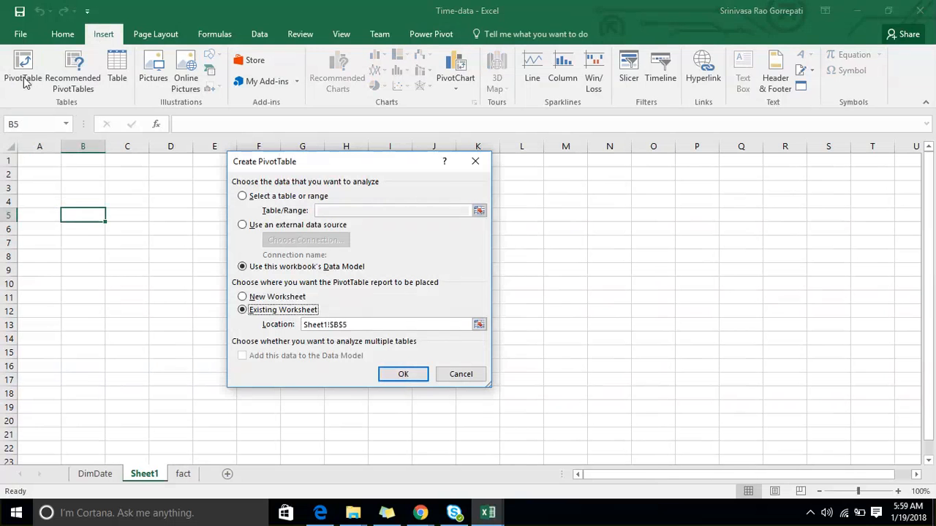
pyautogui.click(244, 226)
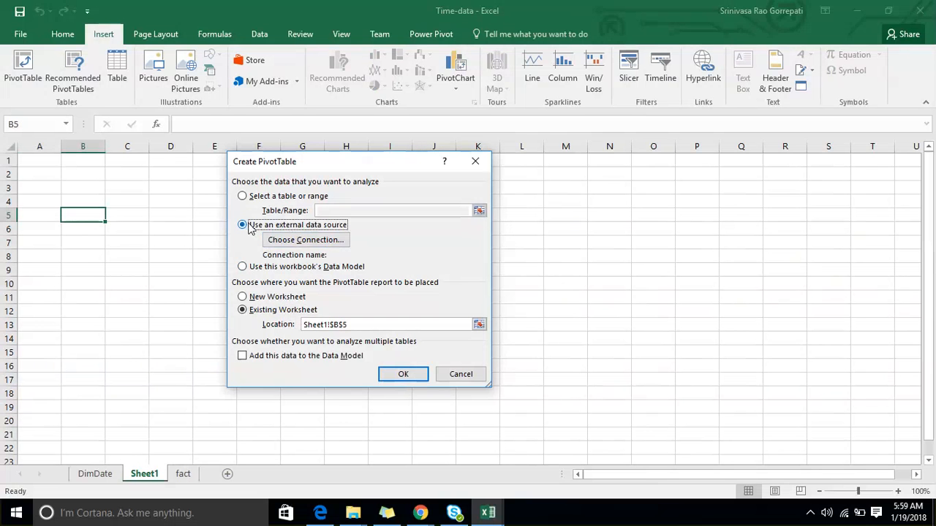
pyautogui.click(281, 245)
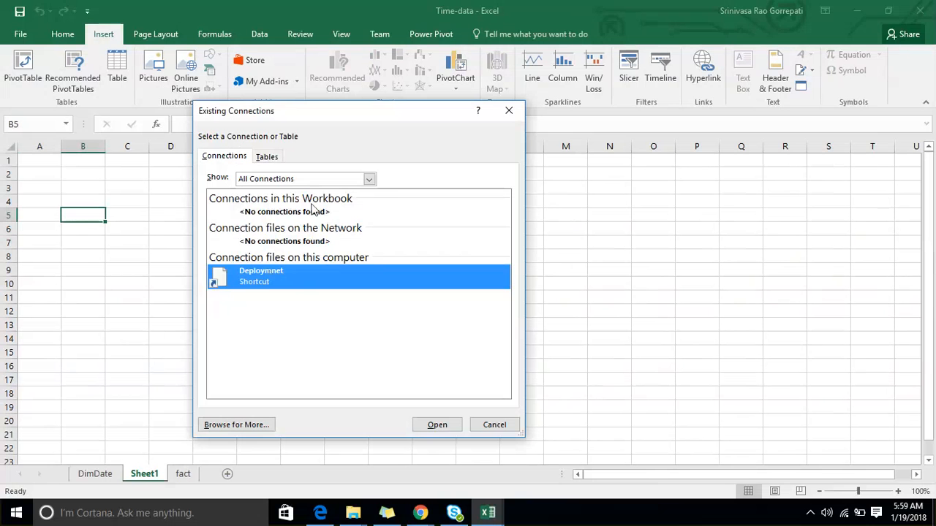
pyautogui.click(267, 157)
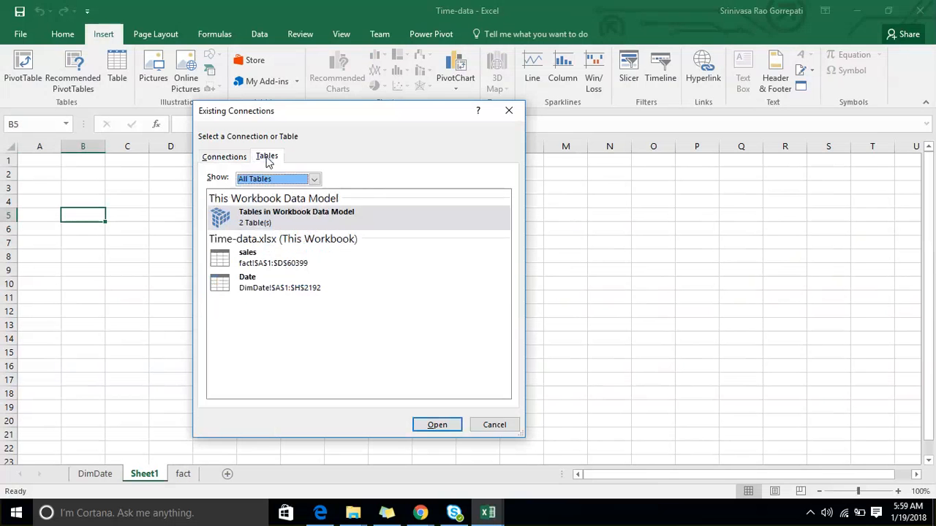
pyautogui.click(305, 218)
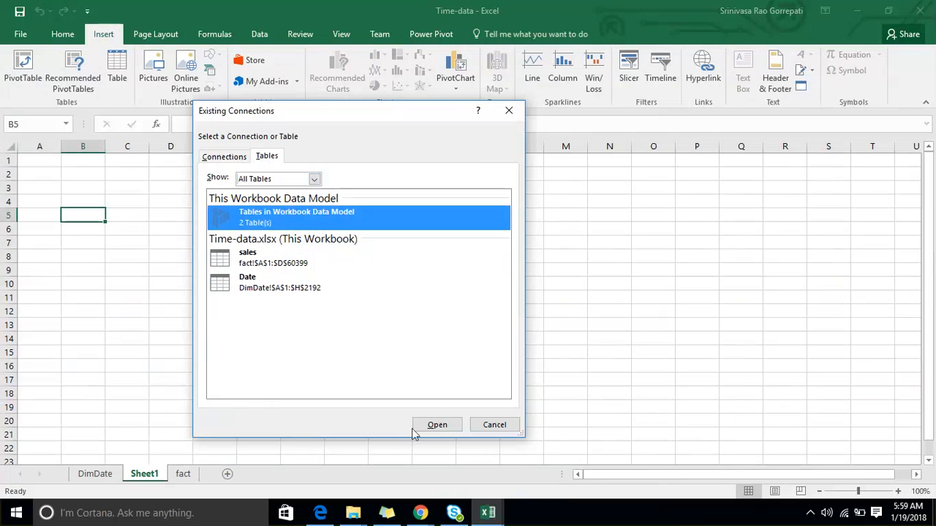
pyautogui.click(430, 427)
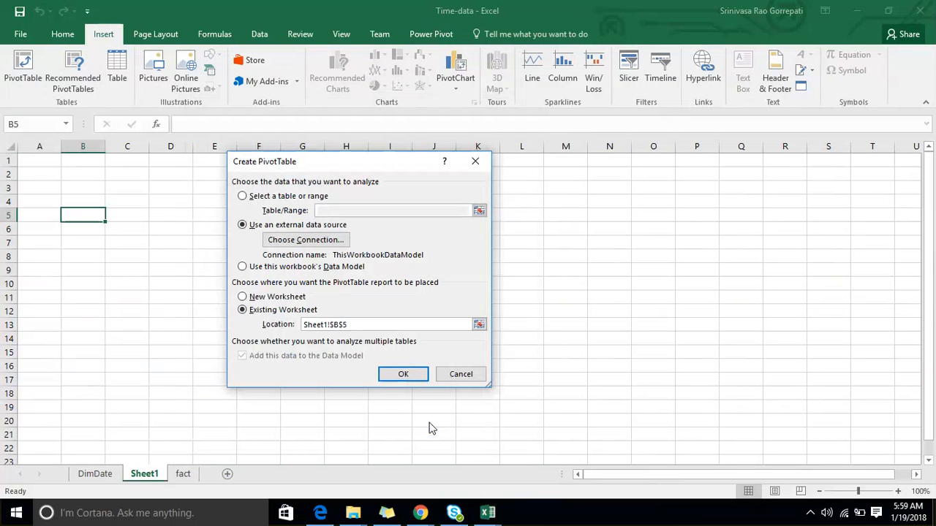
pyautogui.click(404, 375)
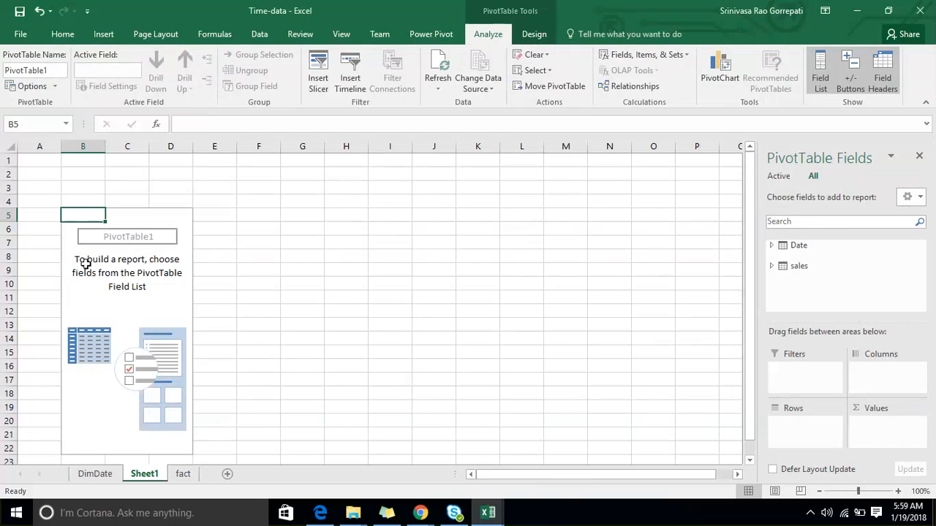
# - Add SalesAmount from the sales table to the PivotTable's values
pyautogui.click(772, 266)
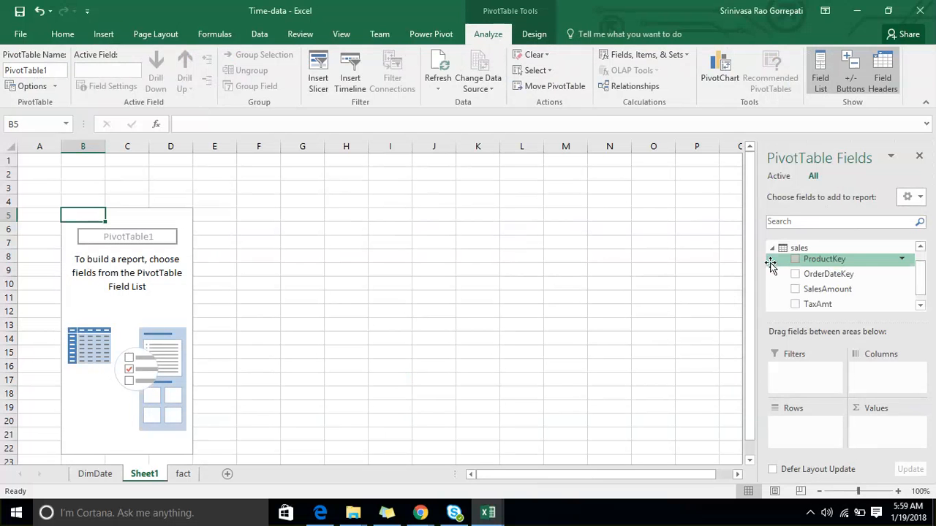
pyautogui.scroll(-1, 838, 279)
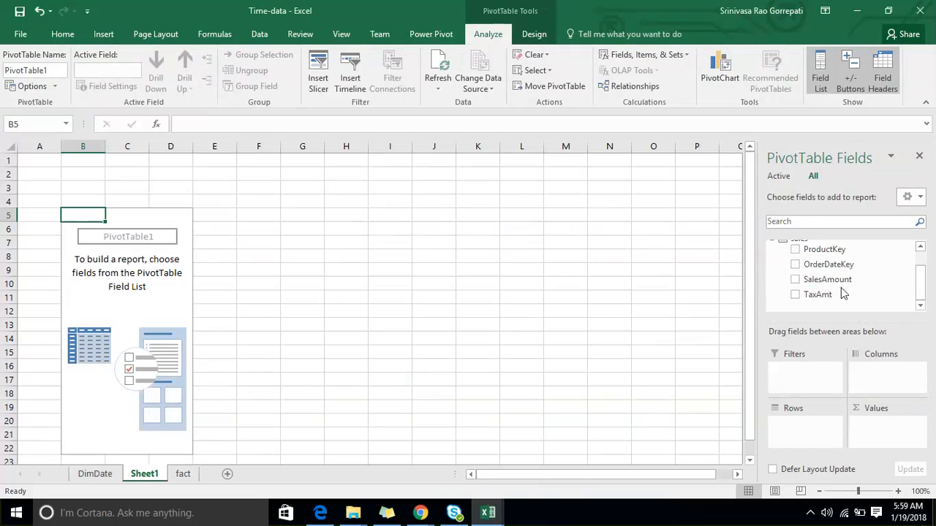
pyautogui.moveTo(828, 281); pyautogui.dragTo(882, 419)
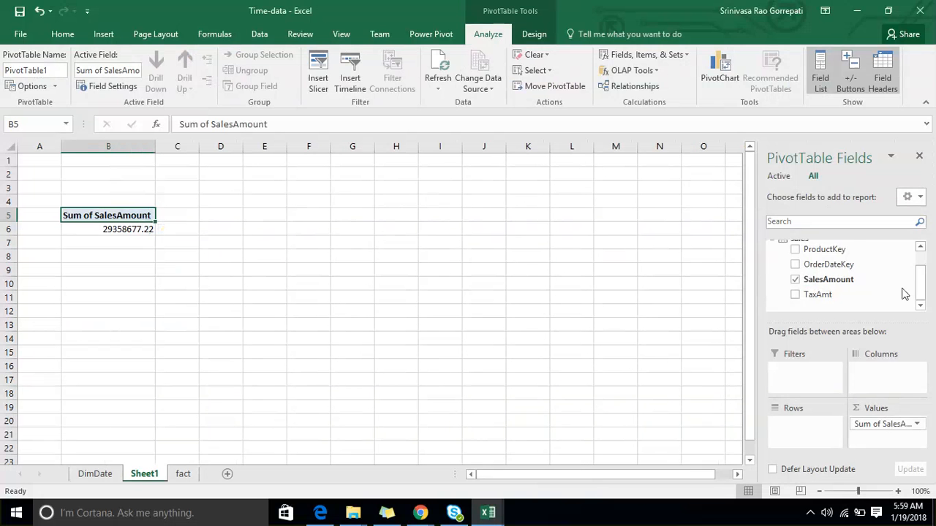
# - Add CalendarYear from the Date table to the PivotTable and place it in the rows
pyautogui.scroll(2, 885, 283)
pyautogui.click(781, 249)
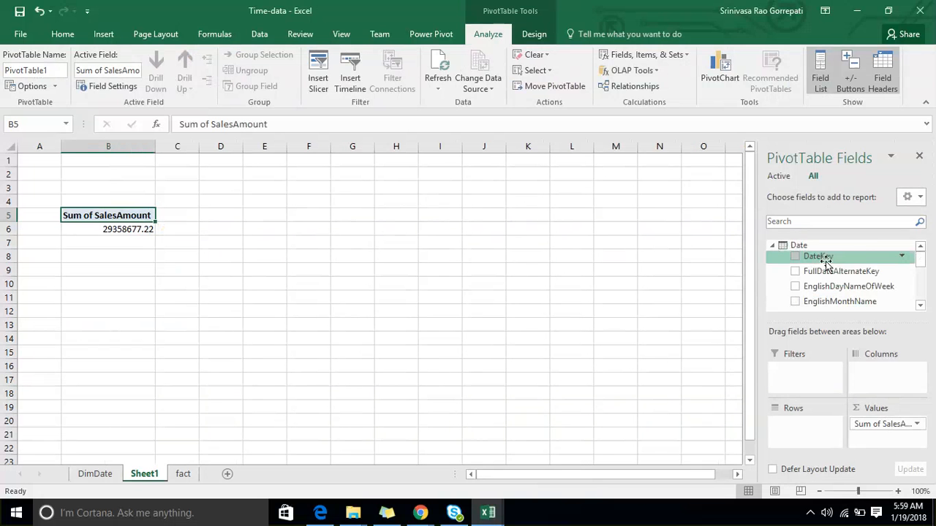
pyautogui.scroll(-3, 850, 282)
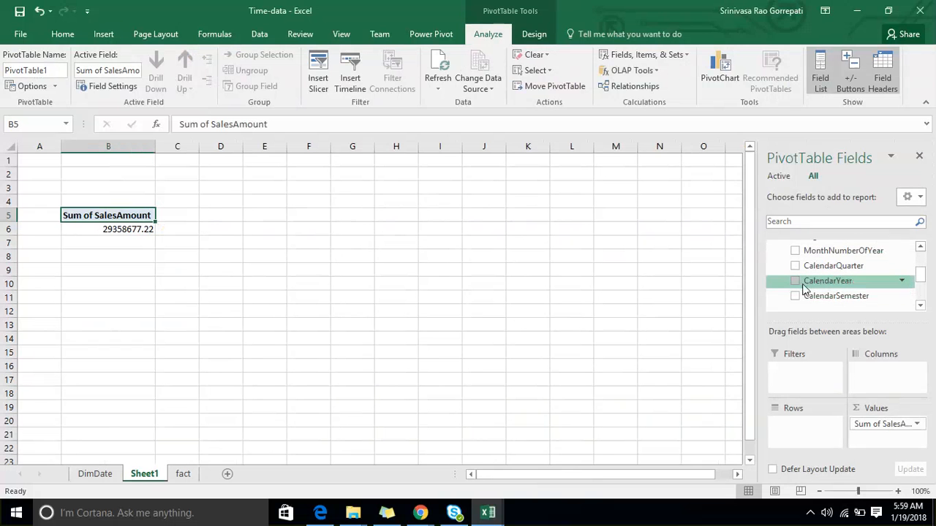
pyautogui.click(797, 282)
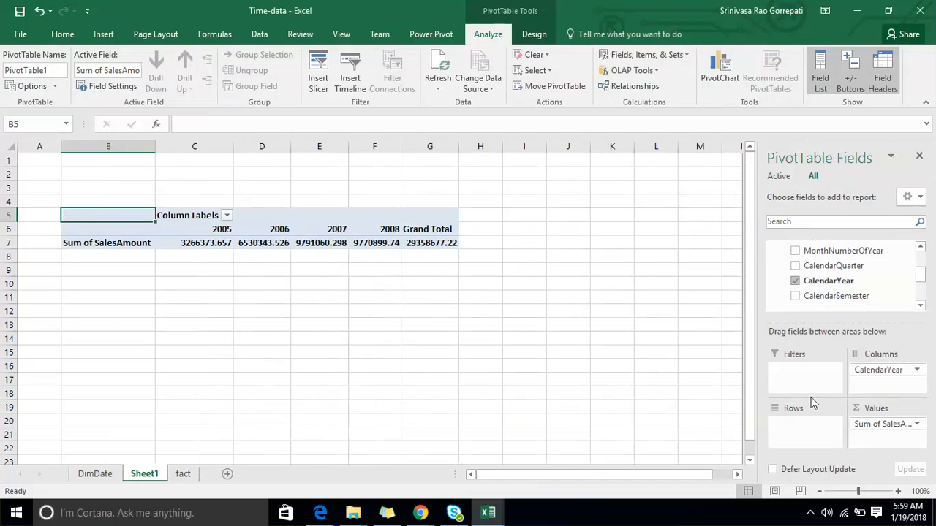
pyautogui.moveTo(867, 374); pyautogui.dragTo(798, 431)
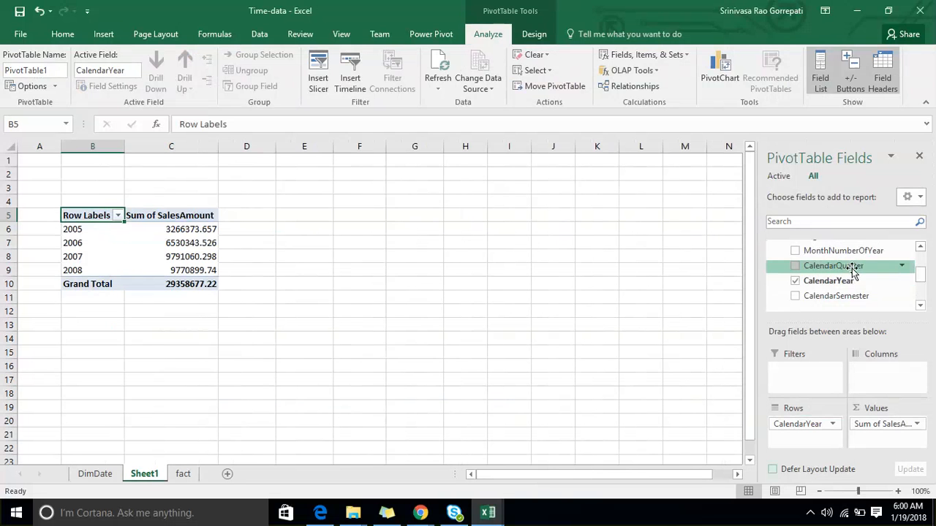
# - Add EnglishMonthName to the PivotTable rows beneath CalendarYear
pyautogui.scroll(1, 852, 272)
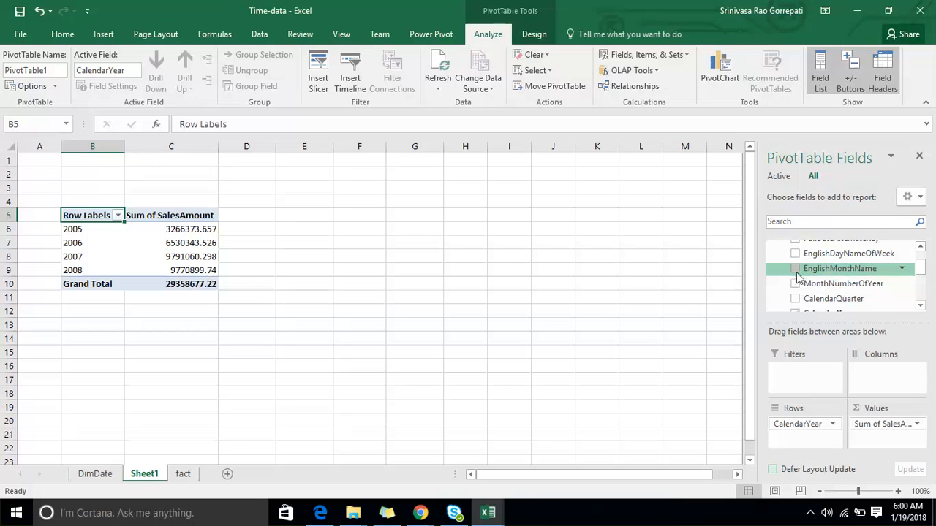
pyautogui.click(795, 270)
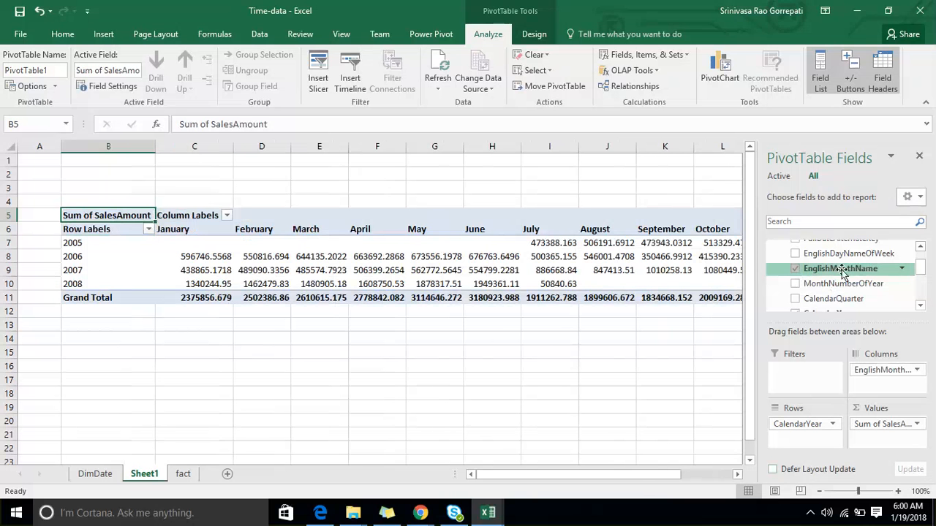
pyautogui.moveTo(841, 272); pyautogui.dragTo(812, 437)
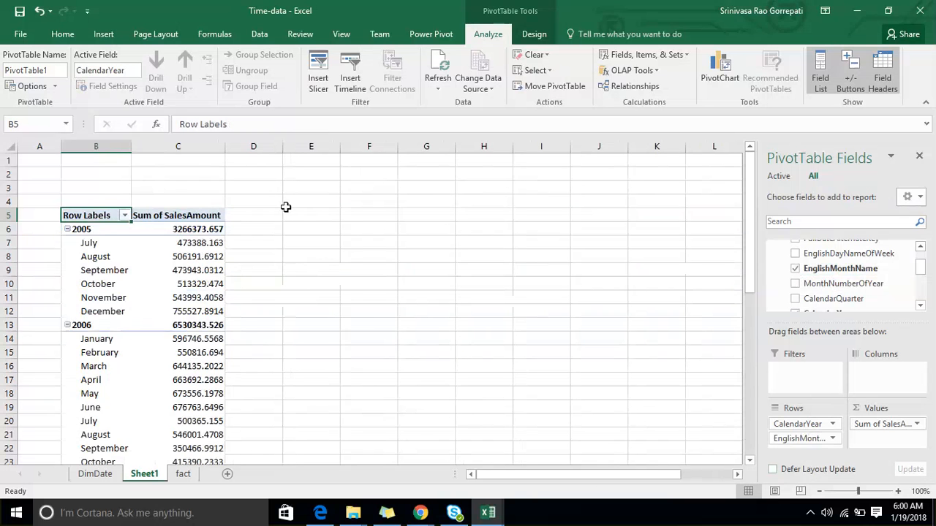
# - Look through the PivotTable's monthly sales for each year and check the order of the months
pyautogui.scroll(-2, 285, 216)
pyautogui.scroll(2, 146, 212)
pyautogui.scroll(-2, 92, 234)
pyautogui.scroll(-6, 92, 246)
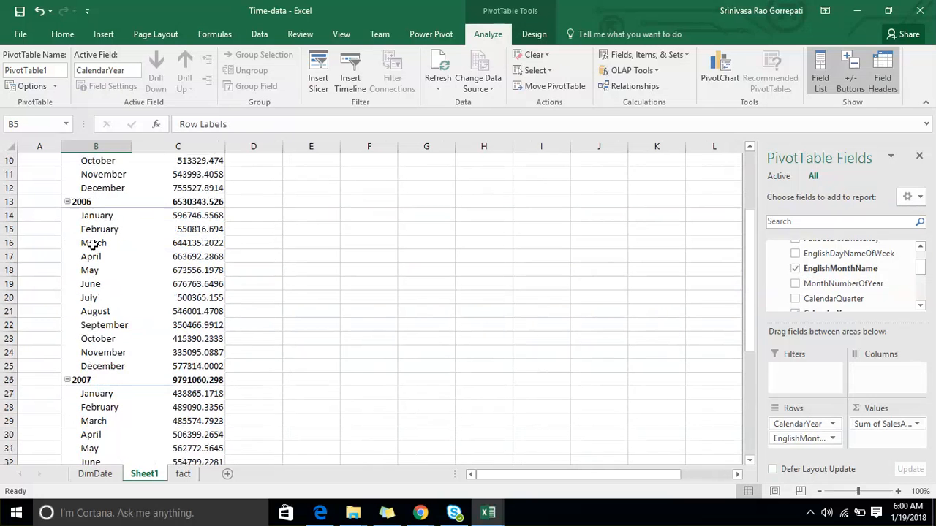
pyautogui.scroll(-2, 96, 238)
pyautogui.scroll(-1, 97, 233)
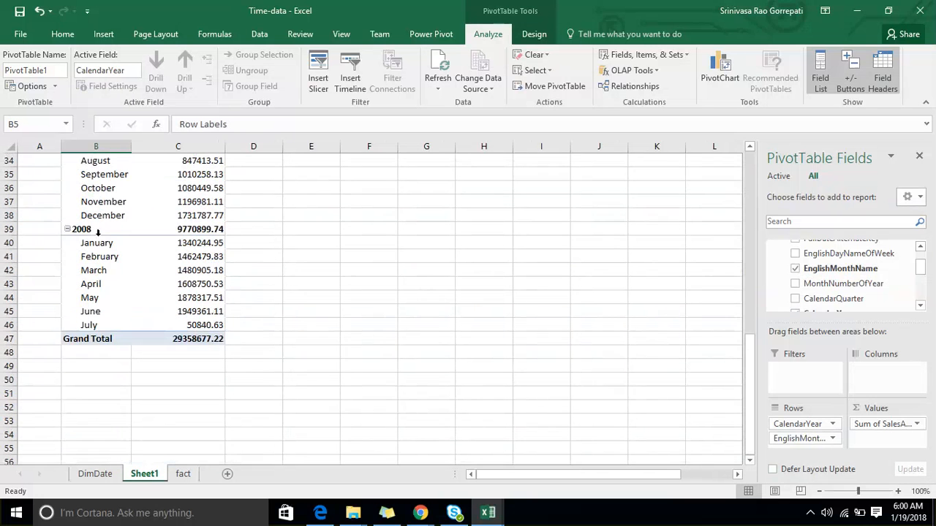
pyautogui.scroll(10, 100, 234)
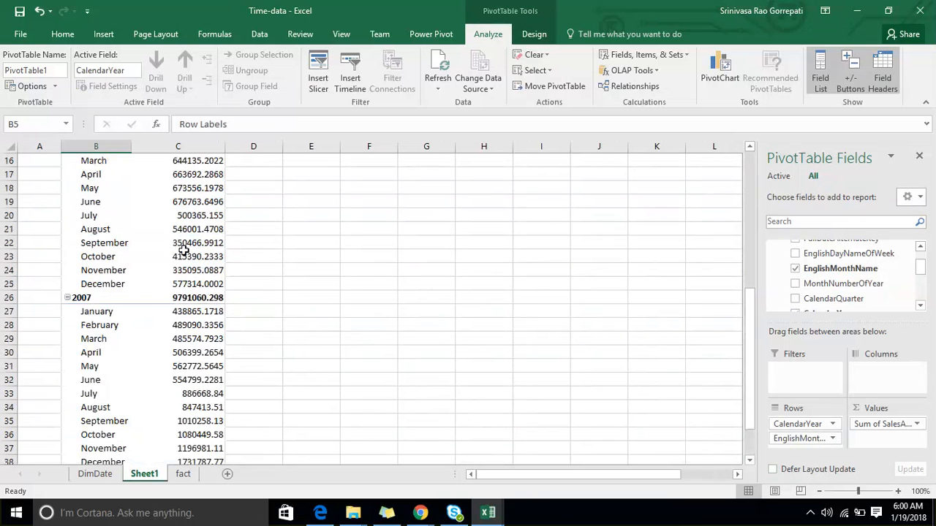
pyautogui.moveTo(165, 220)
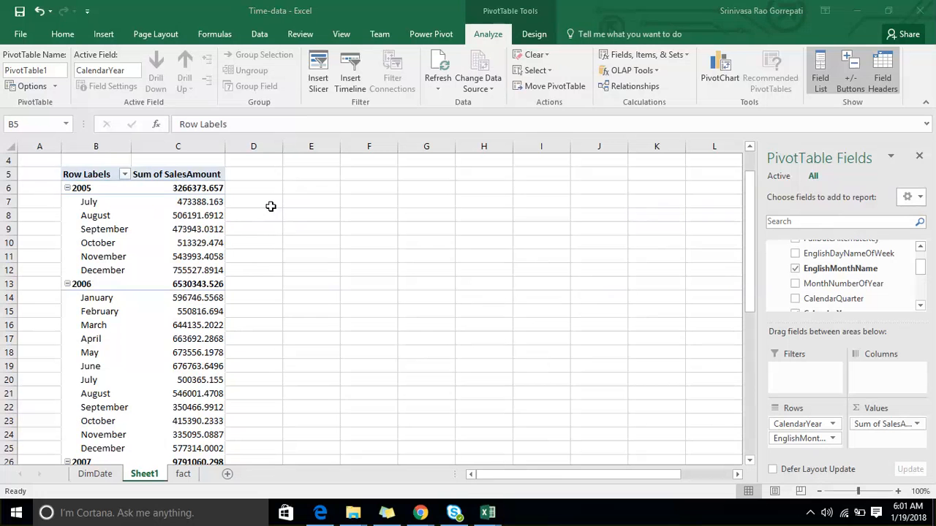
pyautogui.click(168, 199)
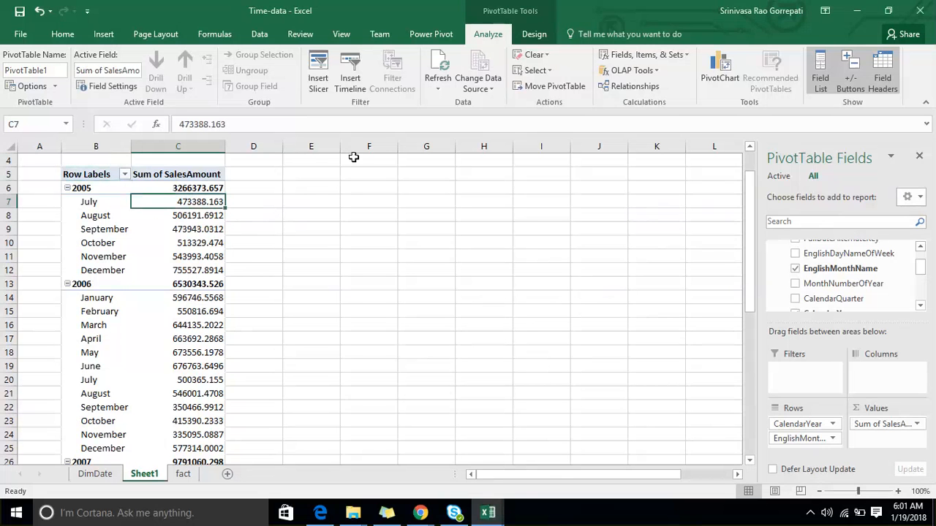
pyautogui.click(796, 185)
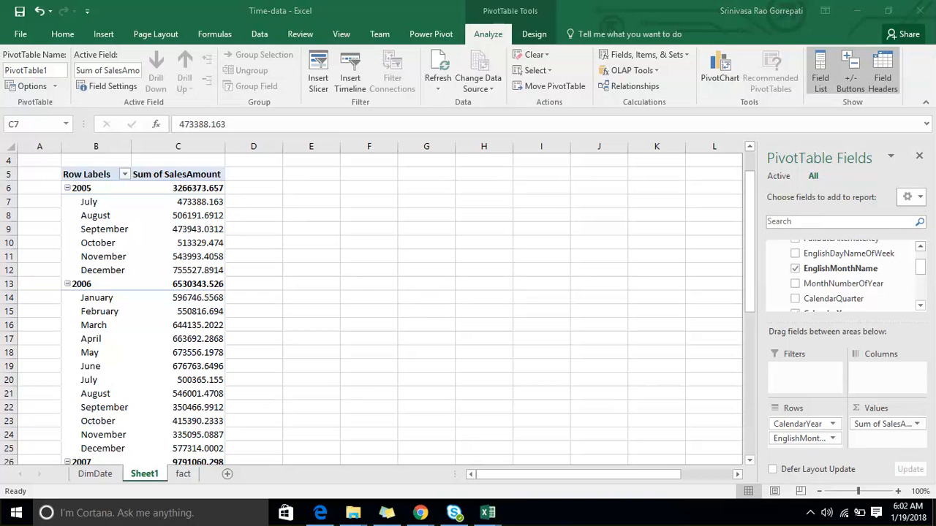
# - Open Notepad and list the functions TotalMTD, TotalQTD and TotalYTD on separate lines
pyautogui.click(15, 514)
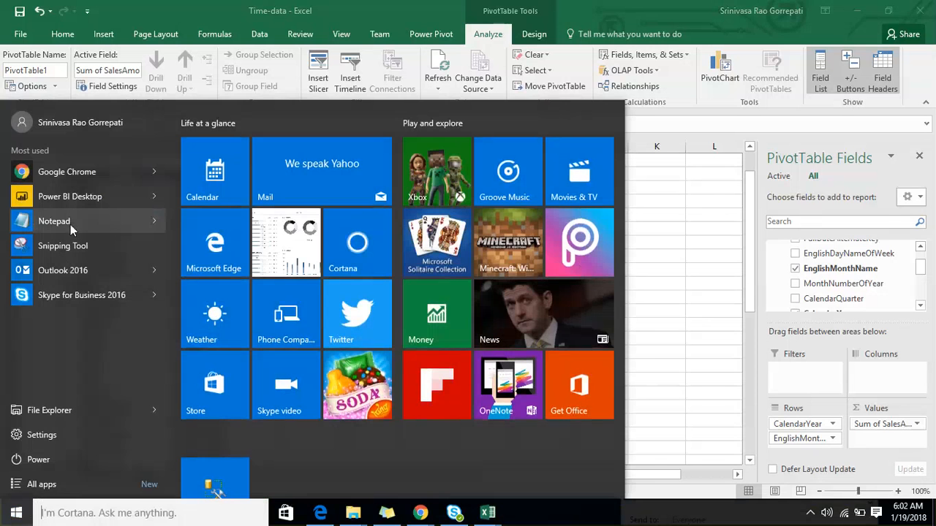
pyautogui.click(70, 224)
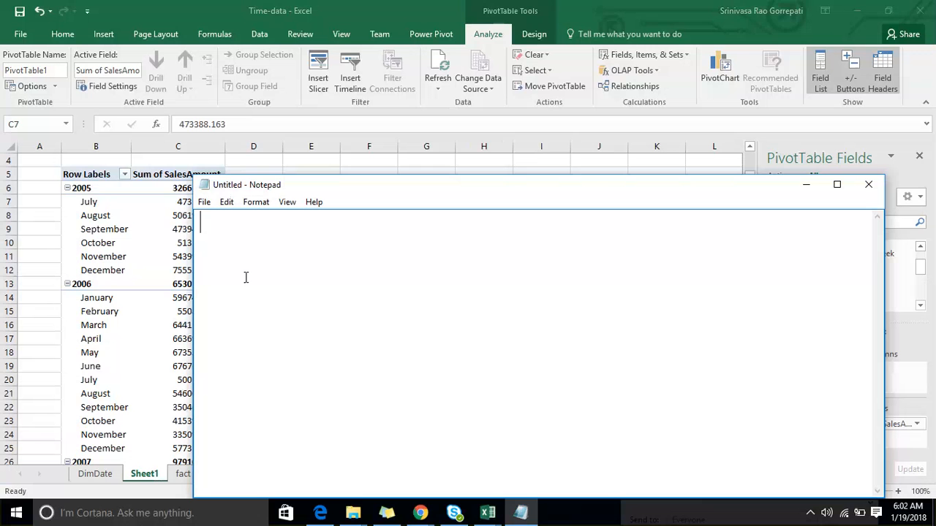
pyautogui.write('TotalMTD')
pyautogui.press('Return')
pyautogui.write('To')
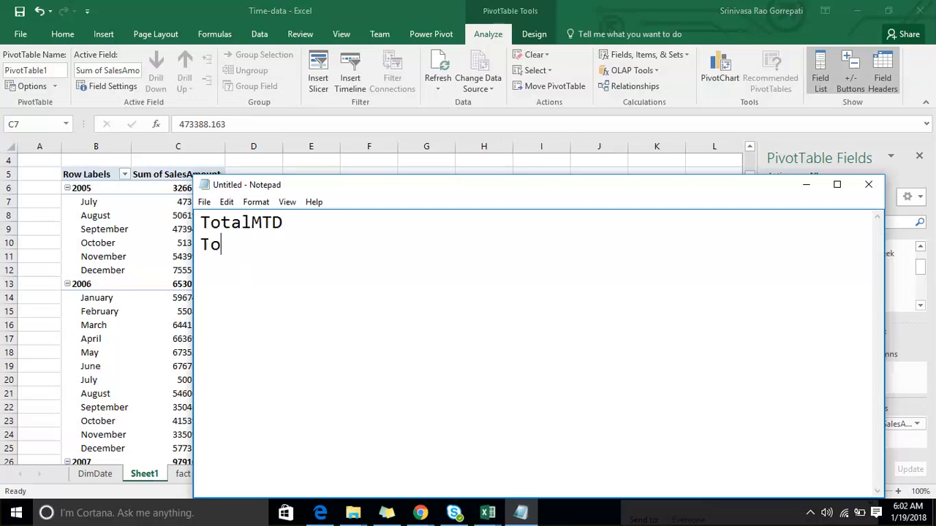
pyautogui.write('tal')
pyautogui.press('BackSpace')
pyautogui.write('QTD')
pyautogui.press('Return')
pyautogui.write('TotalY')
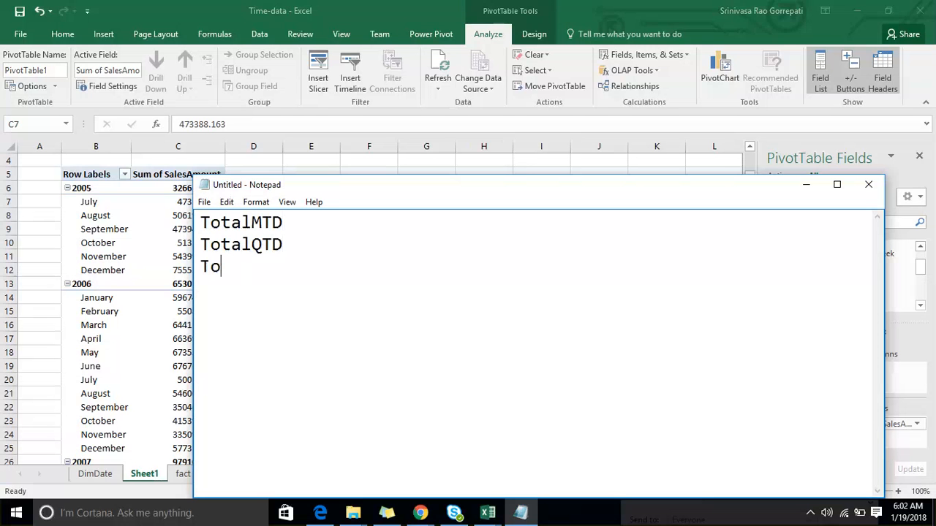
pyautogui.write('TD')
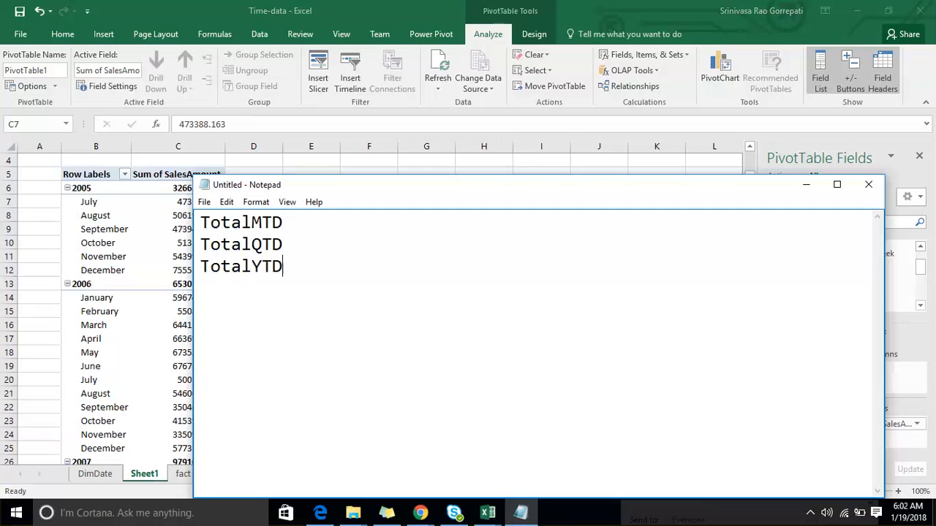
# - Go over the listed functions in the note and highlight the TotalYTD line
pyautogui.press('Up')
pyautogui.press('Up')
pyautogui.press('Down')
pyautogui.press('Down')
pyautogui.hotkey('shift', 'Home')
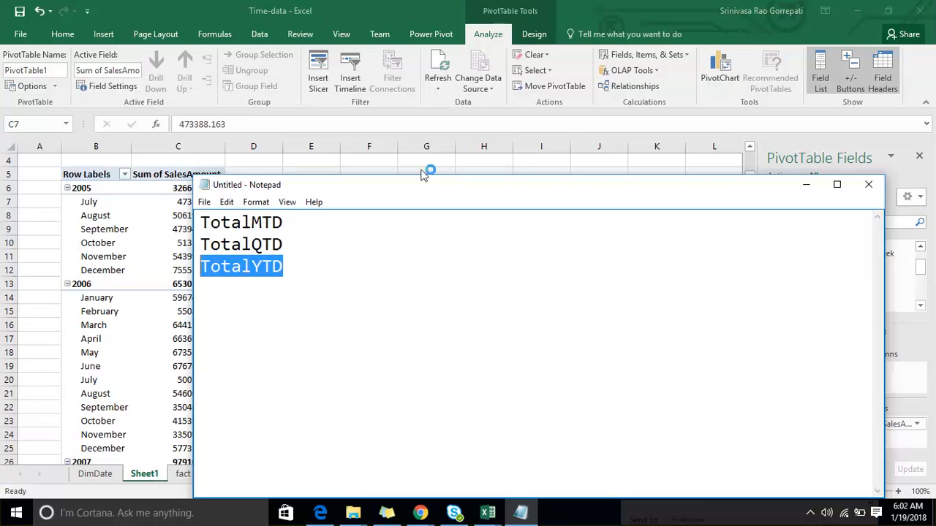
# - Switch back to Excel and highlight the January and February 2006 sales cells, range C14:D15
pyautogui.hotkey('alt', 'Tab')
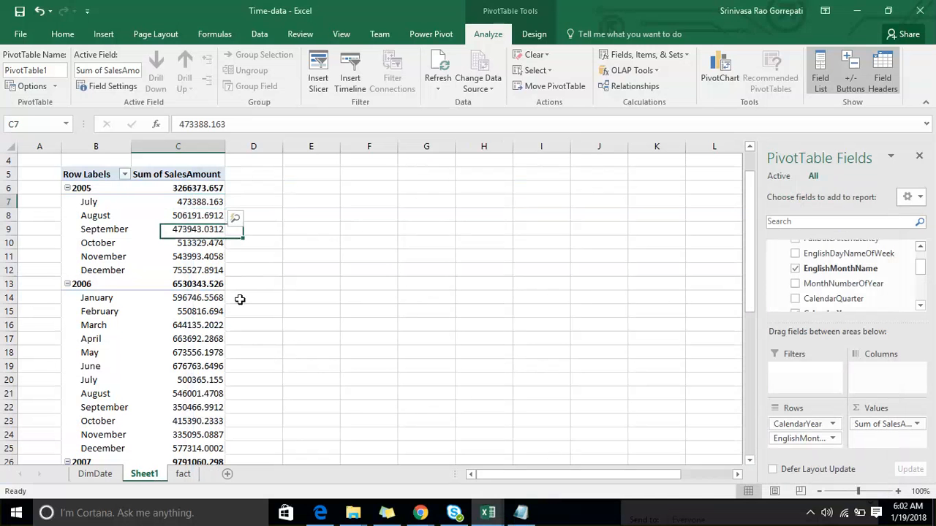
pyautogui.click(240, 299)
pyautogui.click(219, 298)
pyautogui.click(247, 296)
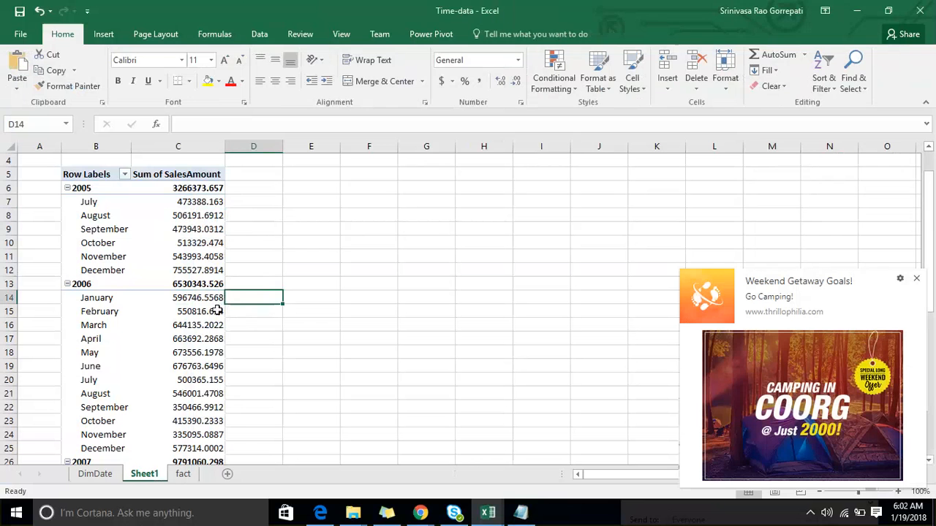
pyautogui.moveTo(218, 298); pyautogui.dragTo(246, 312)
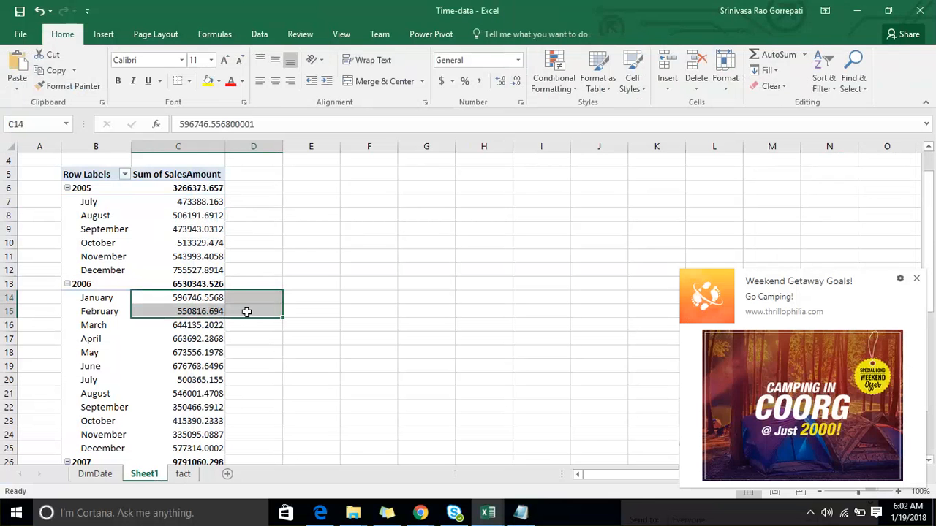
# - Highlight the January to March 2006 sales cells in the PivotTable, range C14:D16
pyautogui.click(249, 312)
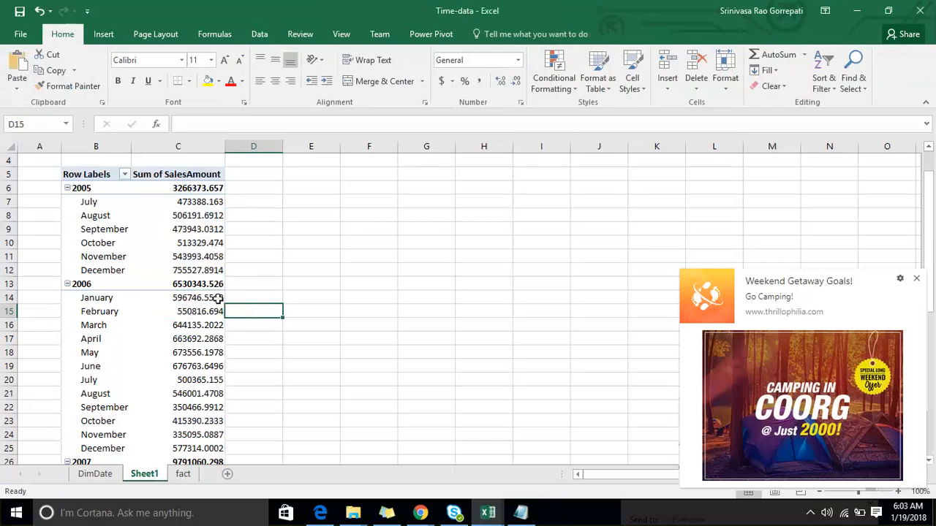
pyautogui.moveTo(219, 298); pyautogui.dragTo(259, 325)
pyautogui.click(259, 325)
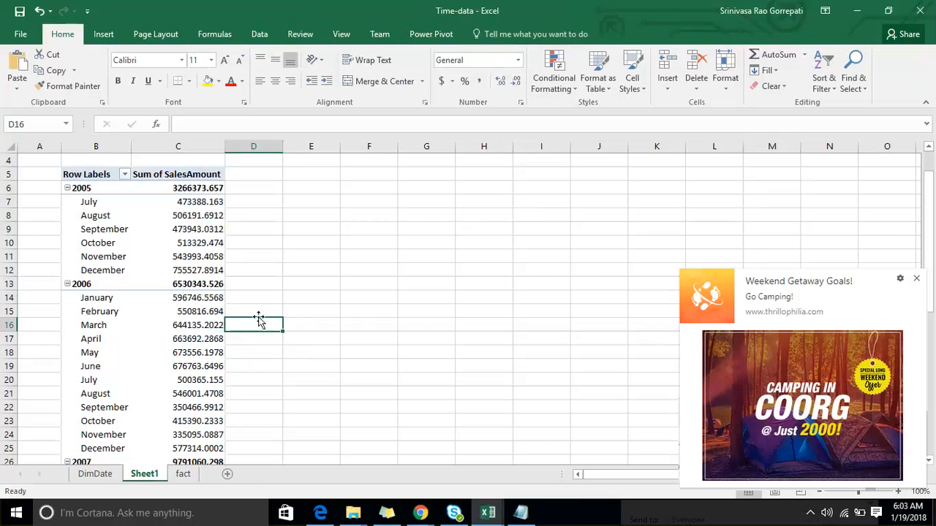
# - Switch to Notepad, highlight all three listed functions, and move the note window aside before returning to Excel
pyautogui.click(521, 513)
pyautogui.click(312, 269)
pyautogui.moveTo(312, 269); pyautogui.dragTo(200, 223)
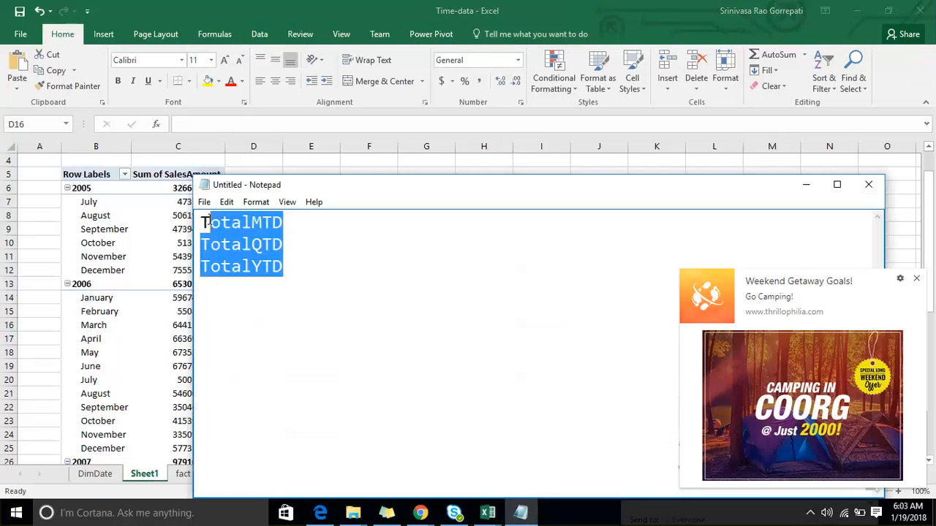
pyautogui.moveTo(436, 196); pyautogui.dragTo(247, 384)
pyautogui.click(431, 244)
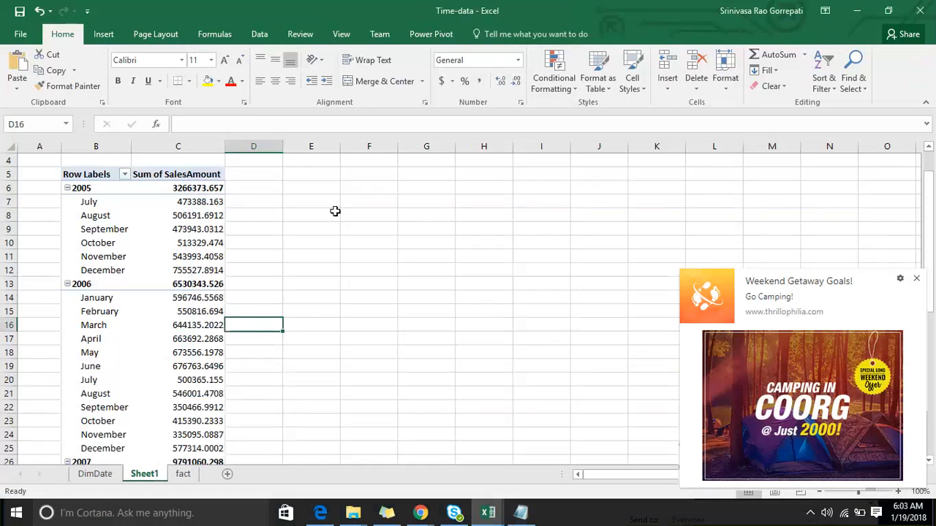
pyautogui.click(169, 256)
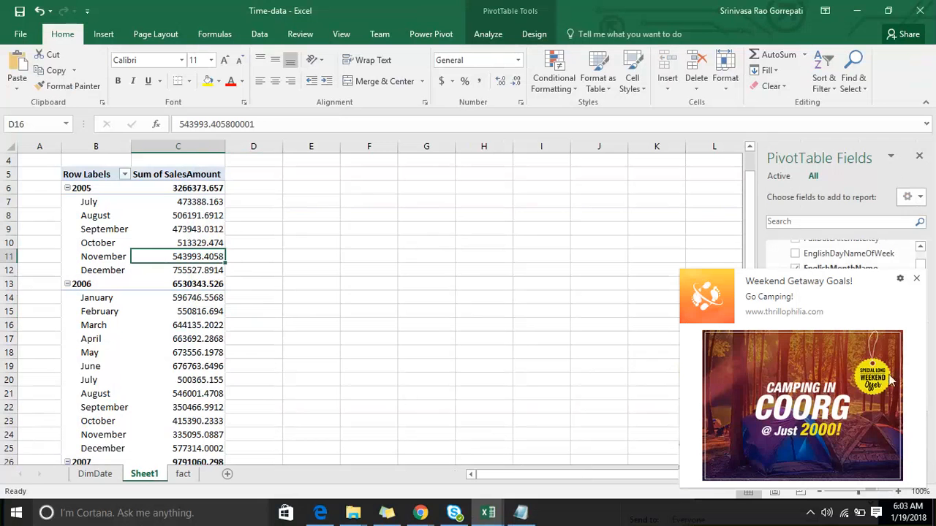
pyautogui.click(920, 155)
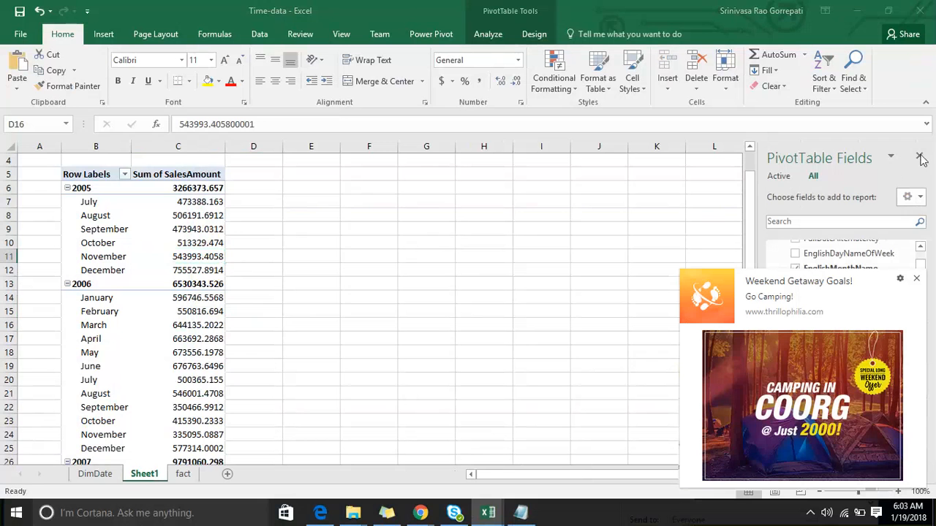
pyautogui.click(919, 199)
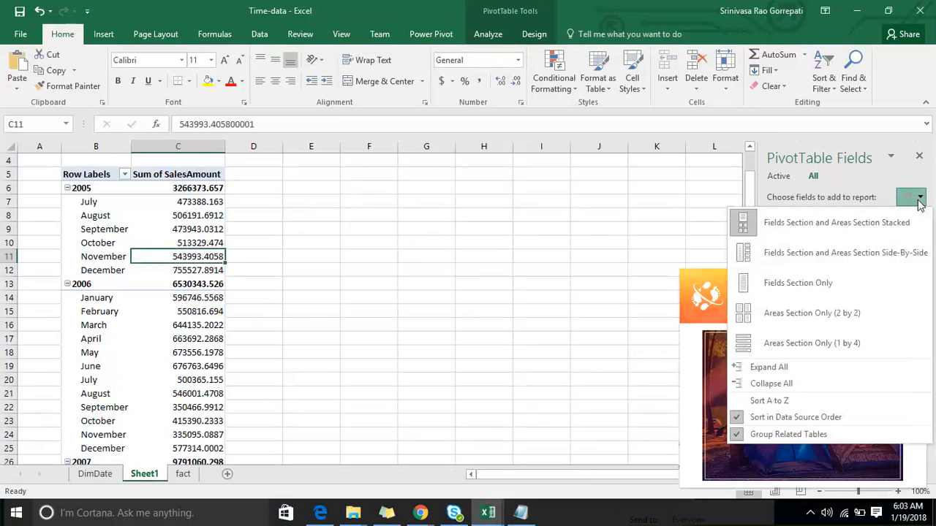
pyautogui.click(413, 231)
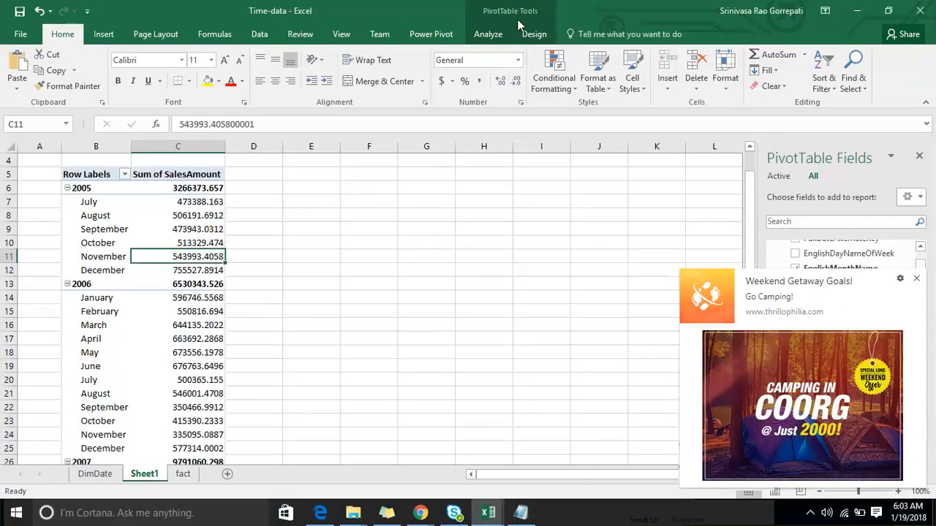
pyautogui.click(368, 270)
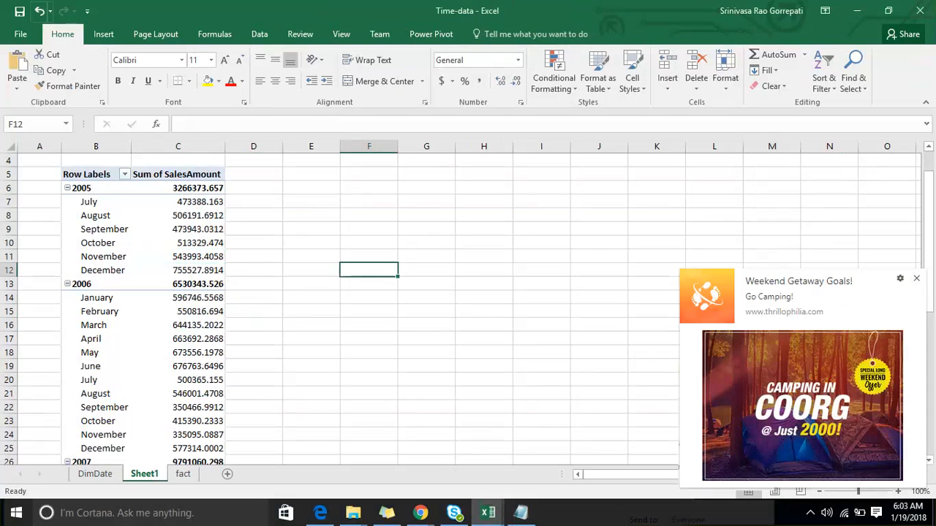
pyautogui.click(889, 13)
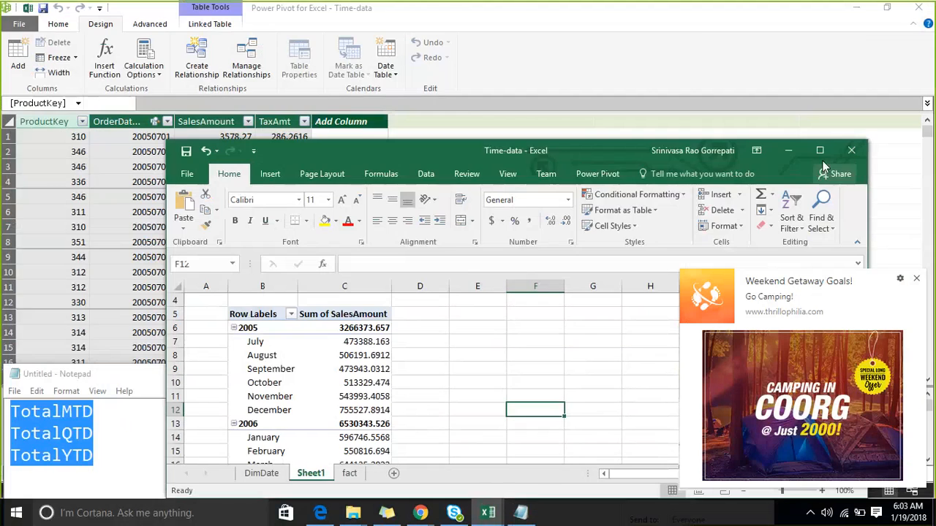
pyautogui.click(820, 151)
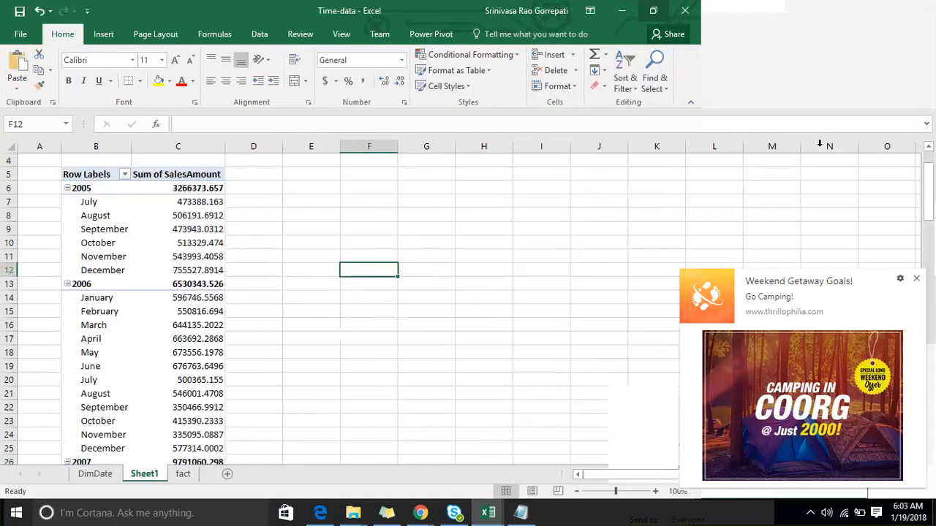
# - Start a new Power Pivot measure assigned to the sales table
pyautogui.click(430, 35)
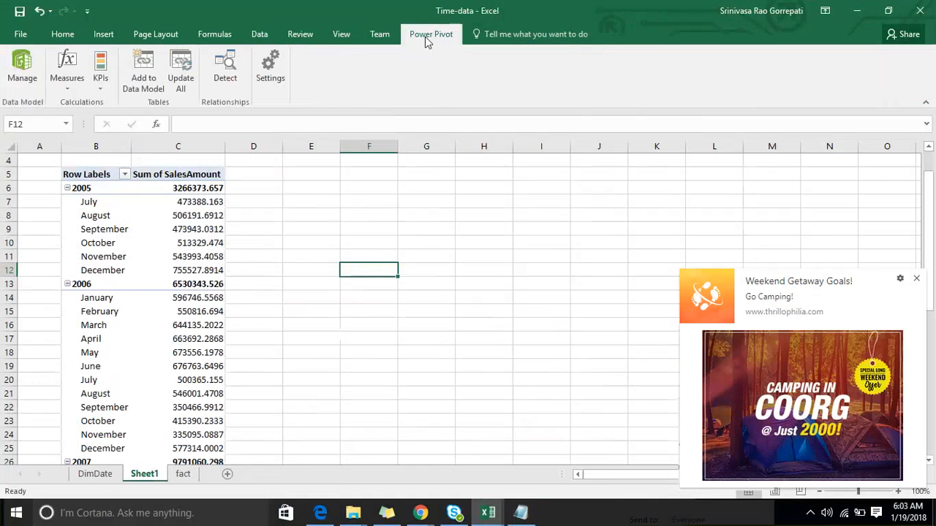
pyautogui.click(69, 89)
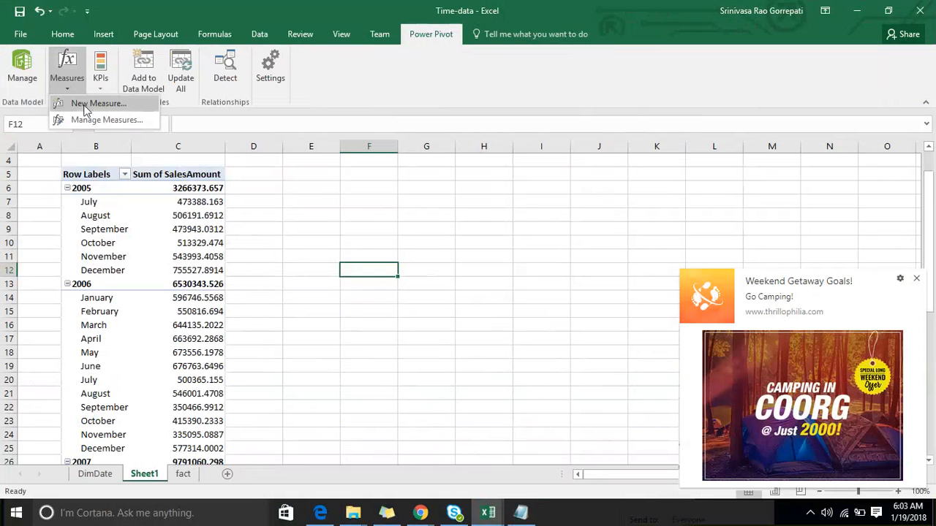
pyautogui.click(84, 107)
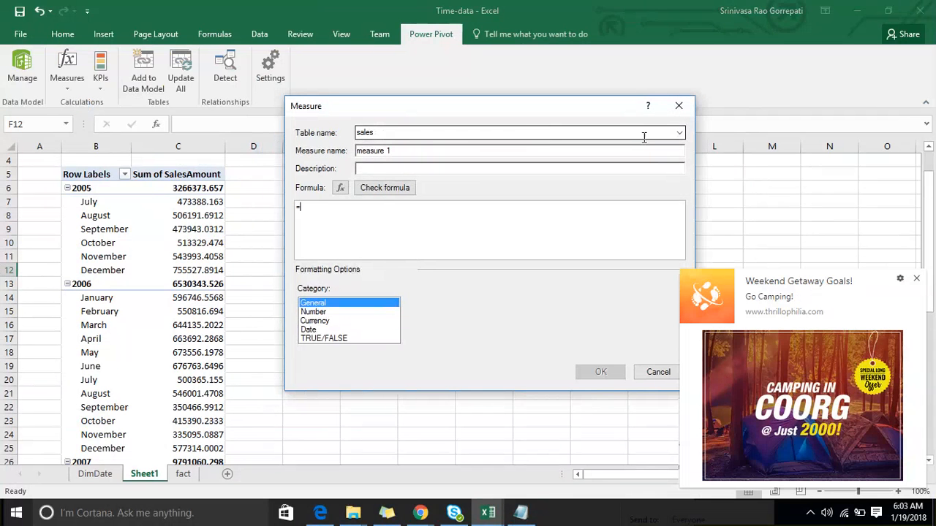
pyautogui.click(680, 133)
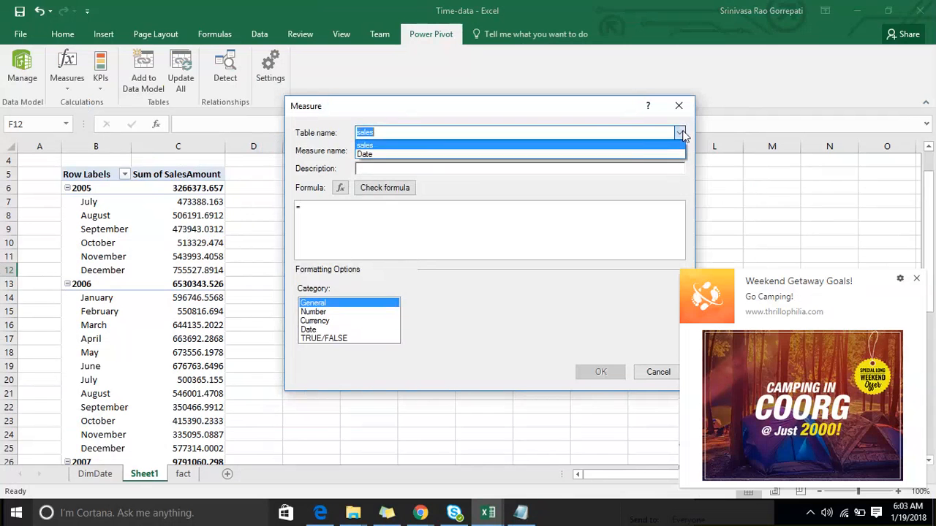
pyautogui.click(635, 146)
pyautogui.click(445, 151)
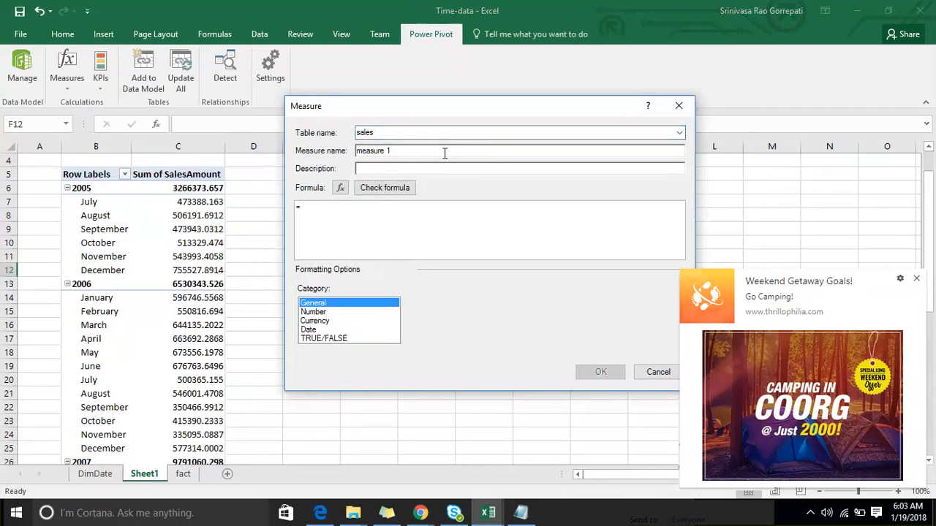
pyautogui.doubleClick(445, 151)
pyautogui.click(360, 205)
pyautogui.write('Amount')
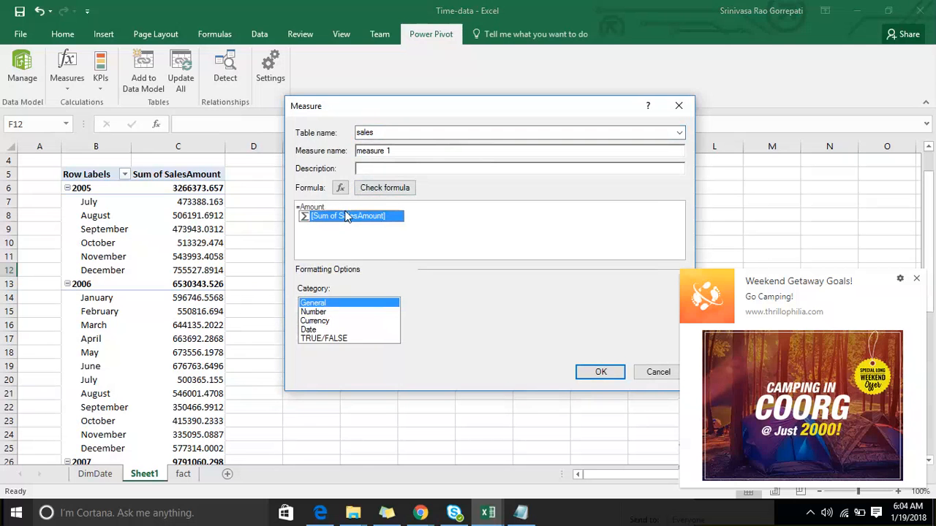
pyautogui.press('BackSpace')
pyautogui.press('BackSpace')
pyautogui.press('BackSpace')
pyautogui.press('BackSpace')
pyautogui.press('BackSpace')
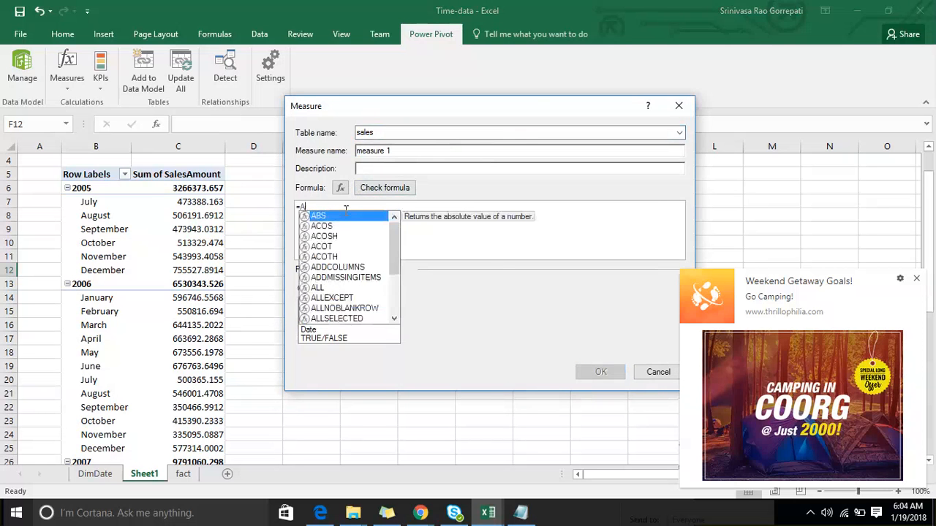
pyautogui.press('BackSpace')
# - Enter the measure formula =SUM(sales[SalesAmount])
pyautogui.write('SUM(sal')
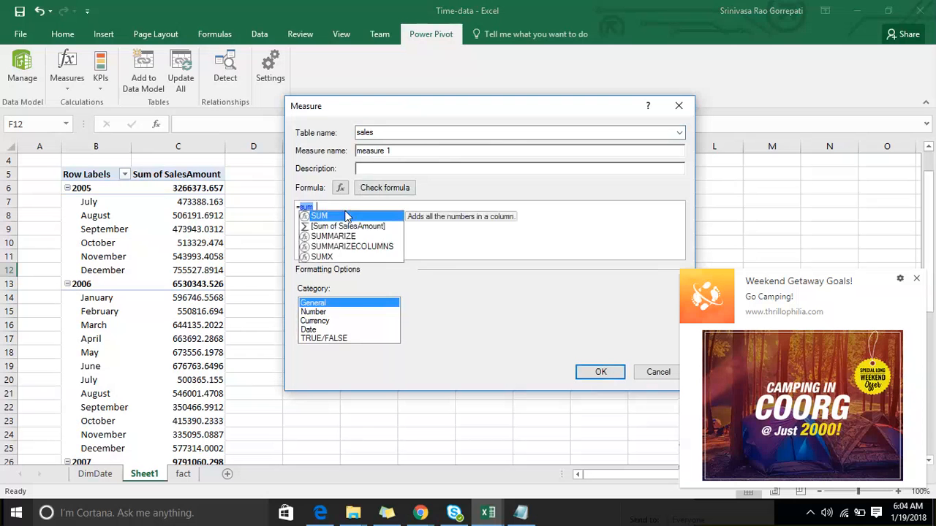
pyautogui.write('e')
pyautogui.press('Down')
pyautogui.press('Down')
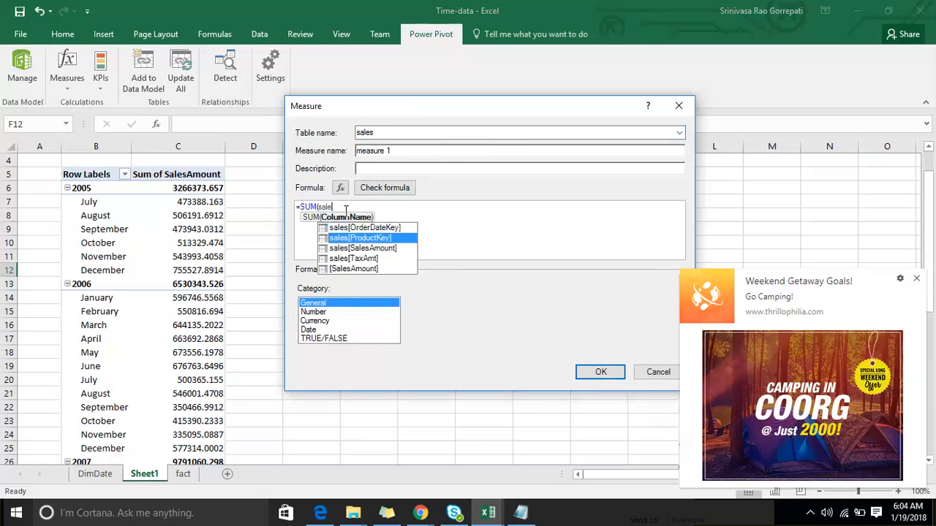
pyautogui.press('Tab')
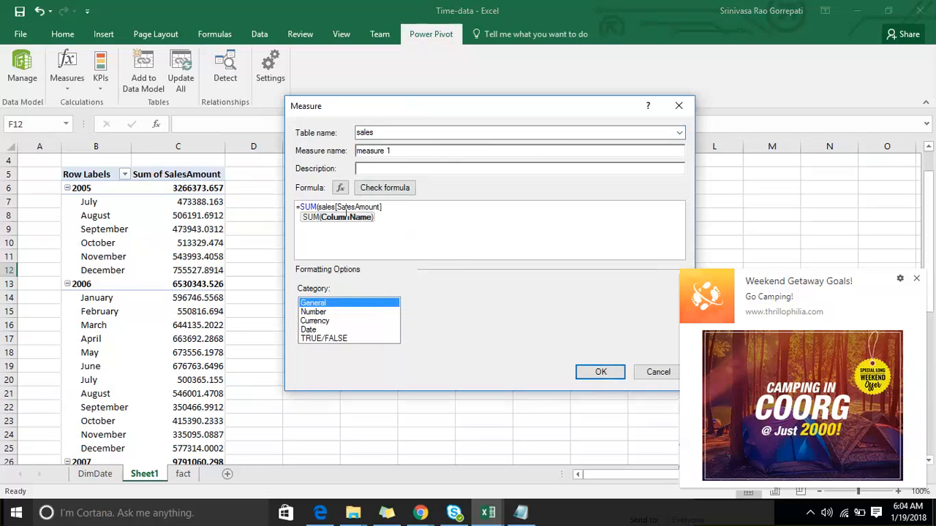
pyautogui.write(')')
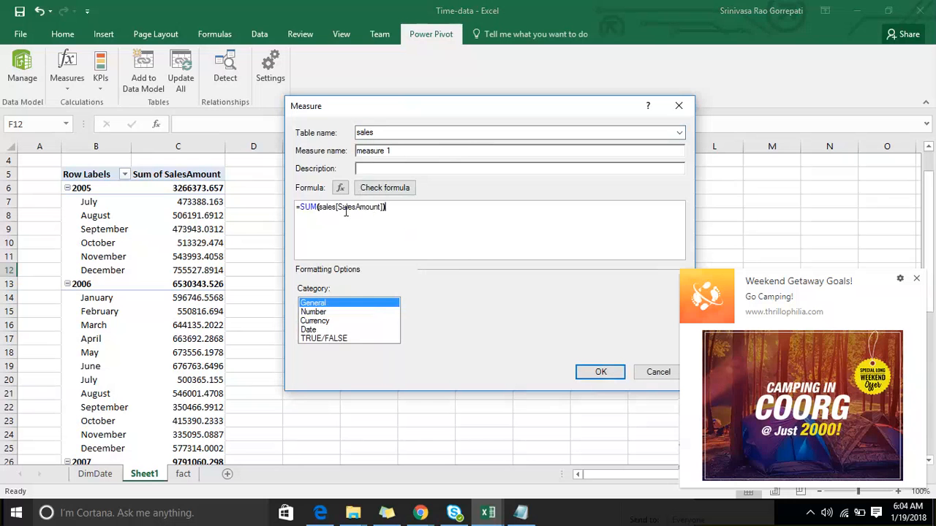
# - Name the measure Amount and check its formula for errors
pyautogui.click(423, 151)
pyautogui.hotkey('ctrl', 'a')
pyautogui.write('Amount')
pyautogui.moveTo(418, 210); pyautogui.dragTo(315, 208)
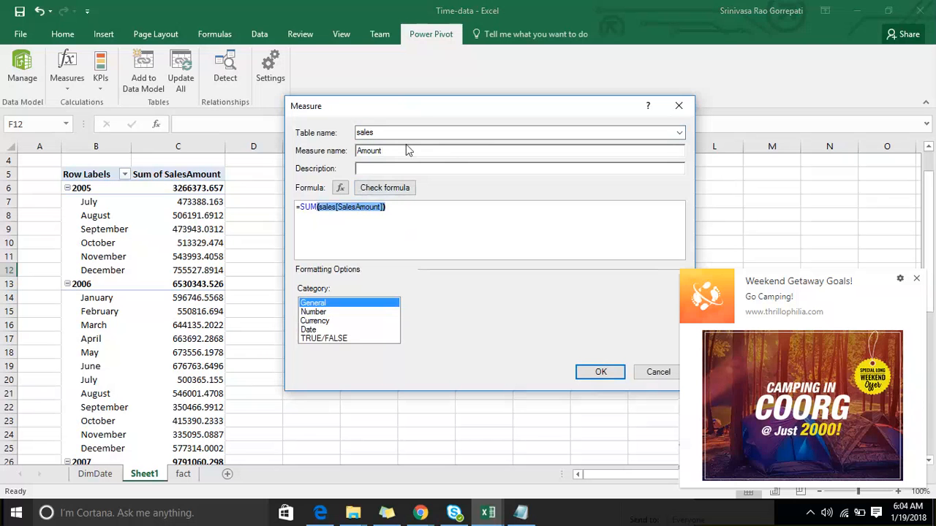
pyautogui.click(396, 192)
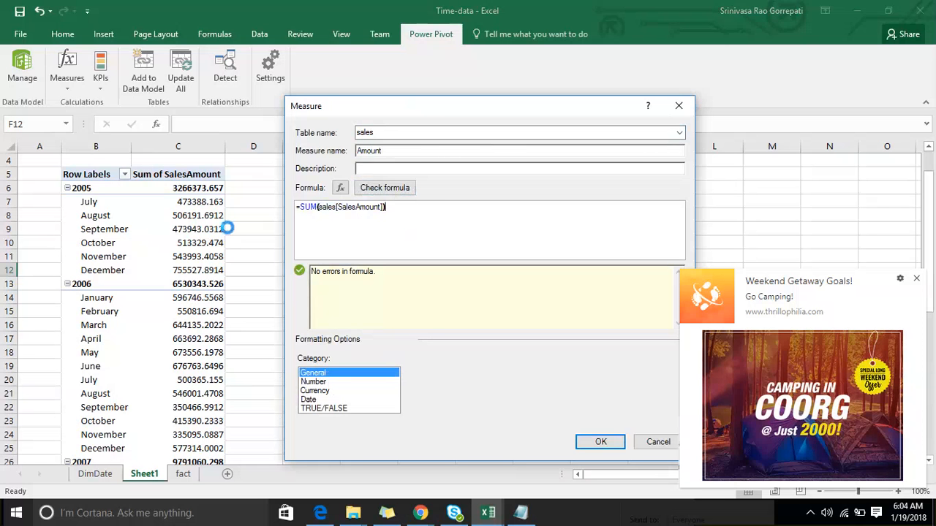
# - Format the measure as a decimal number with 1 decimal place and the 1000 separator, and create it
pyautogui.click(321, 391)
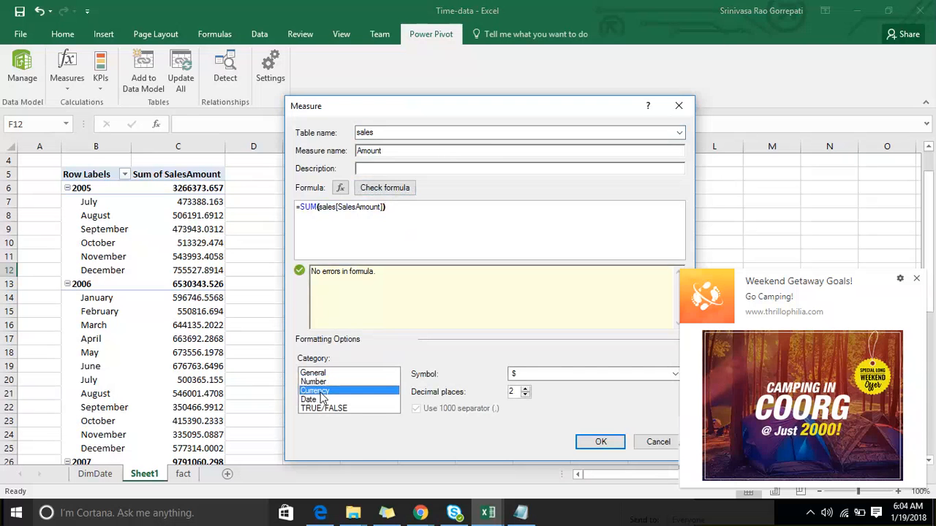
pyautogui.click(314, 382)
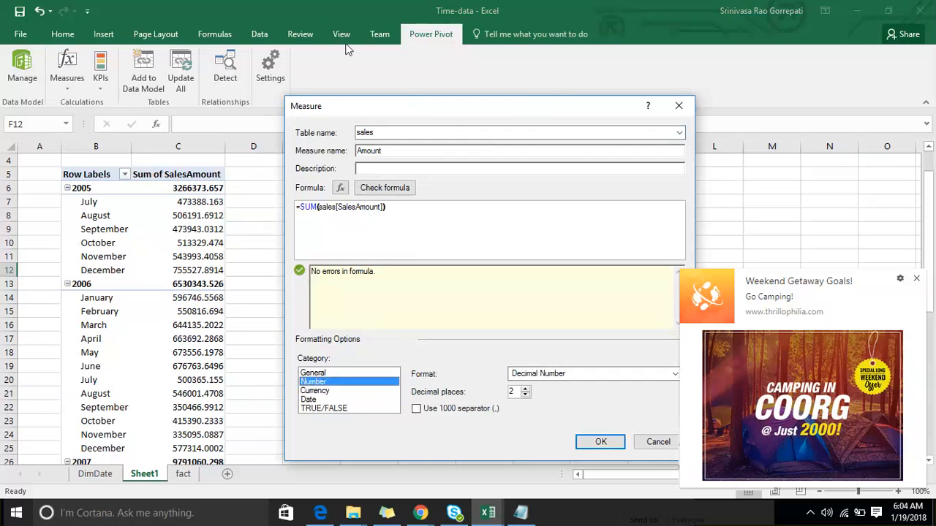
pyautogui.moveTo(450, 110); pyautogui.dragTo(333, 36)
pyautogui.click(407, 316)
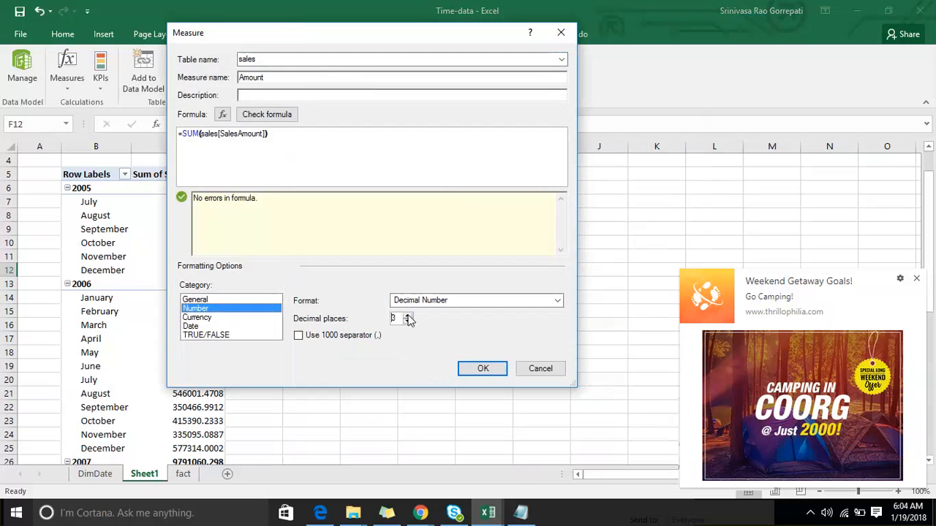
pyautogui.click(408, 321)
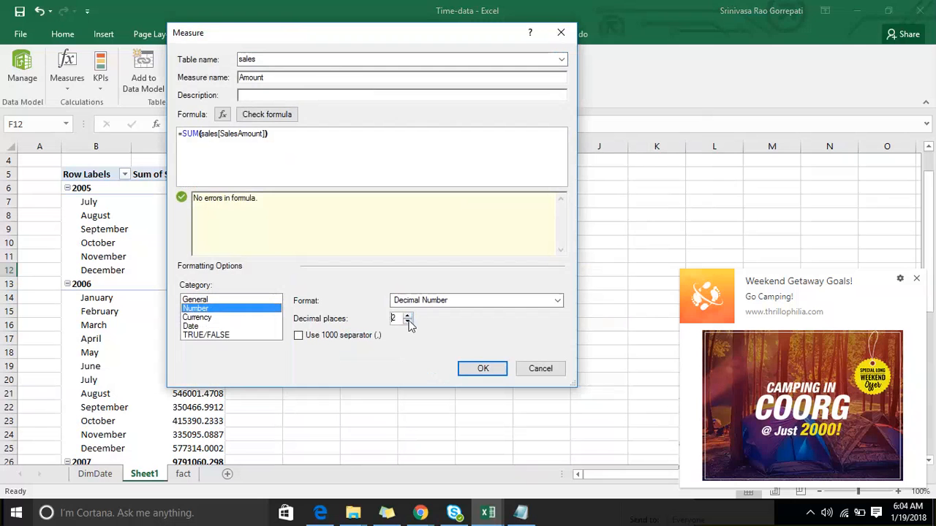
pyautogui.click(299, 336)
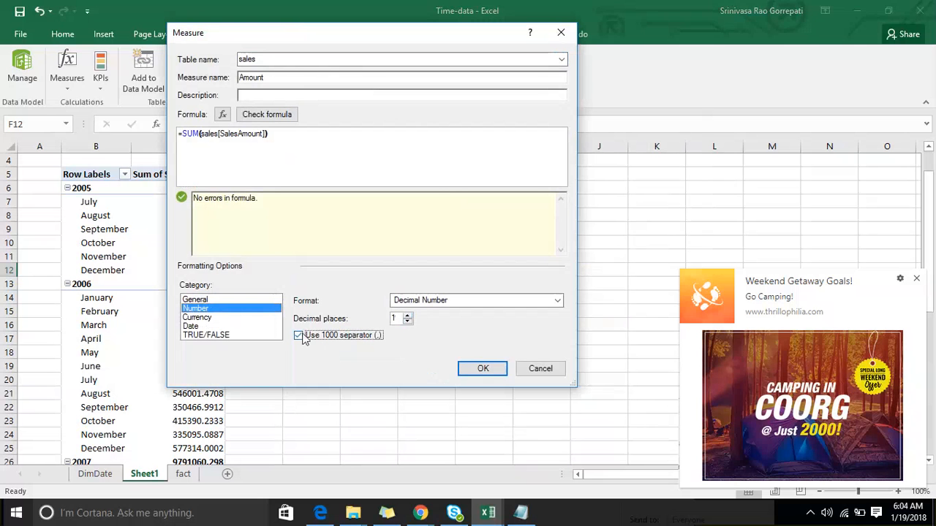
pyautogui.click(484, 368)
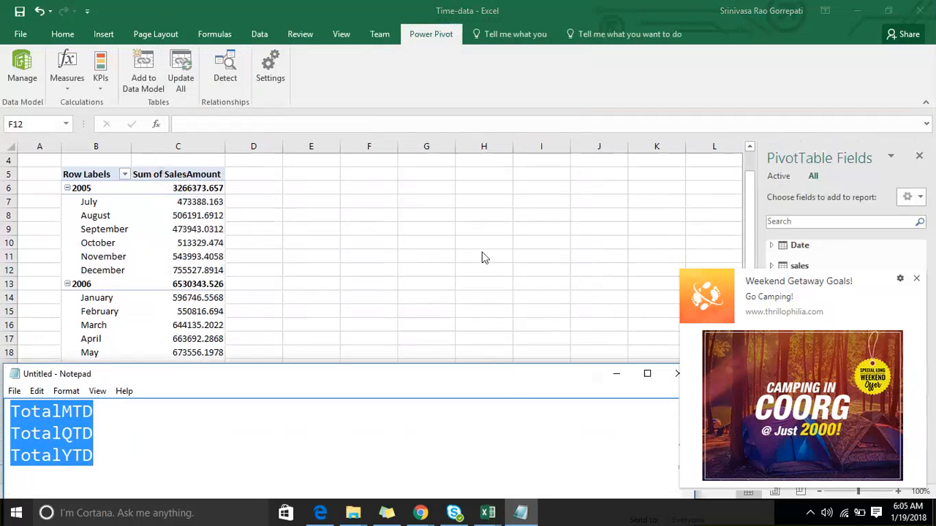
# - Add the Amount measure from the sales table to the PivotTable values and remove the SalesAmount field
pyautogui.click(212, 261)
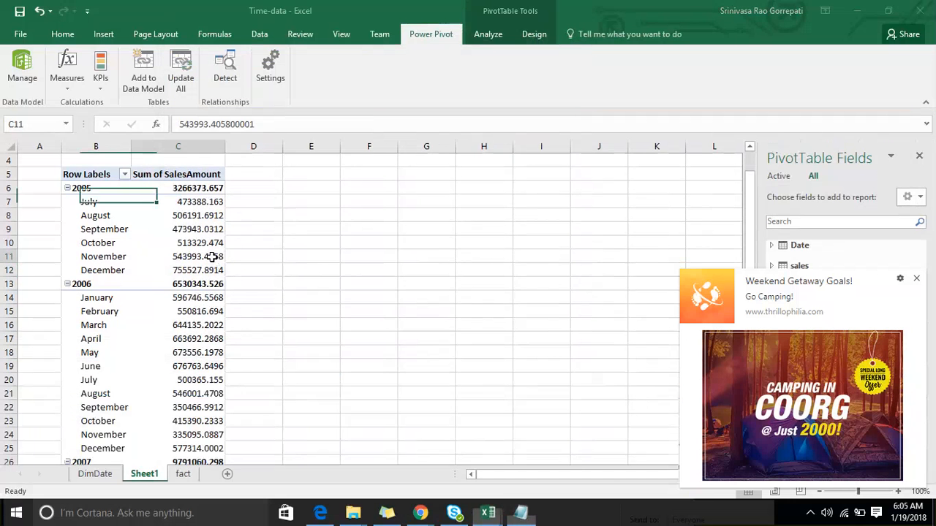
pyautogui.click(917, 283)
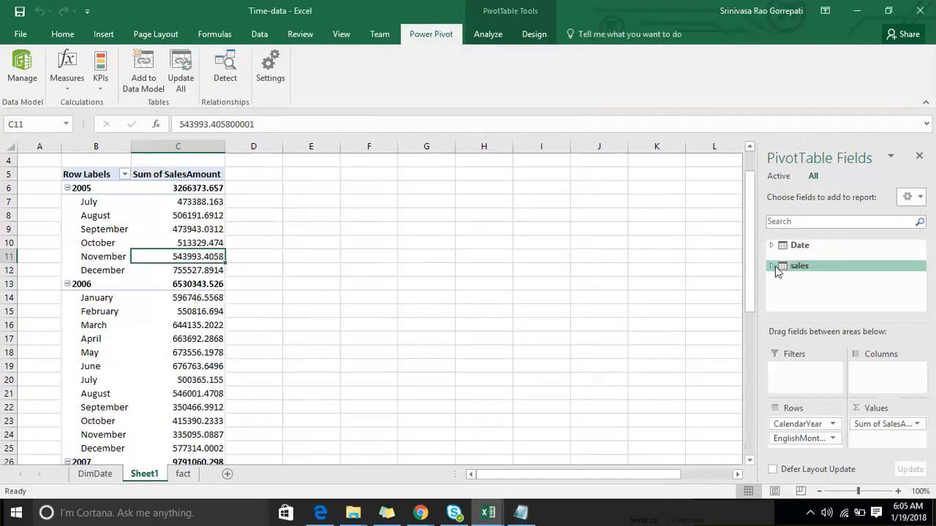
pyautogui.click(770, 264)
pyautogui.scroll(-1, 830, 266)
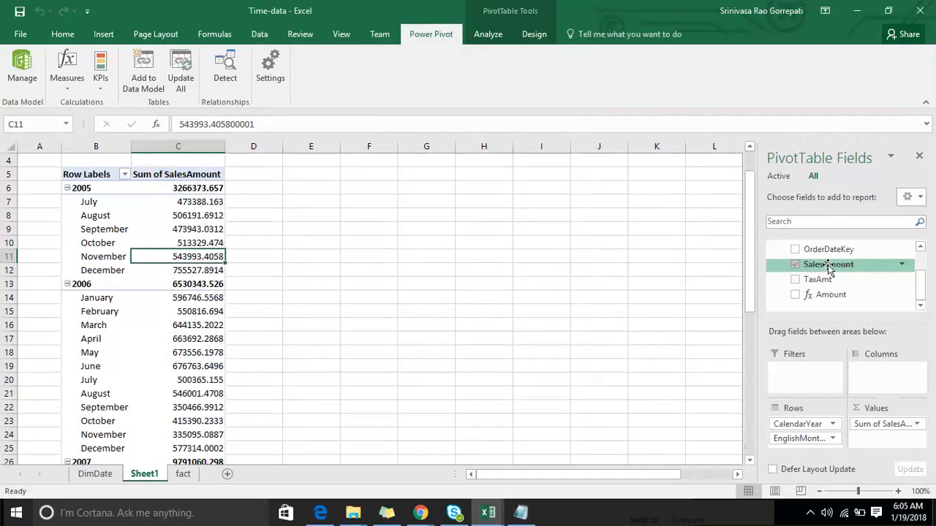
pyautogui.click(795, 296)
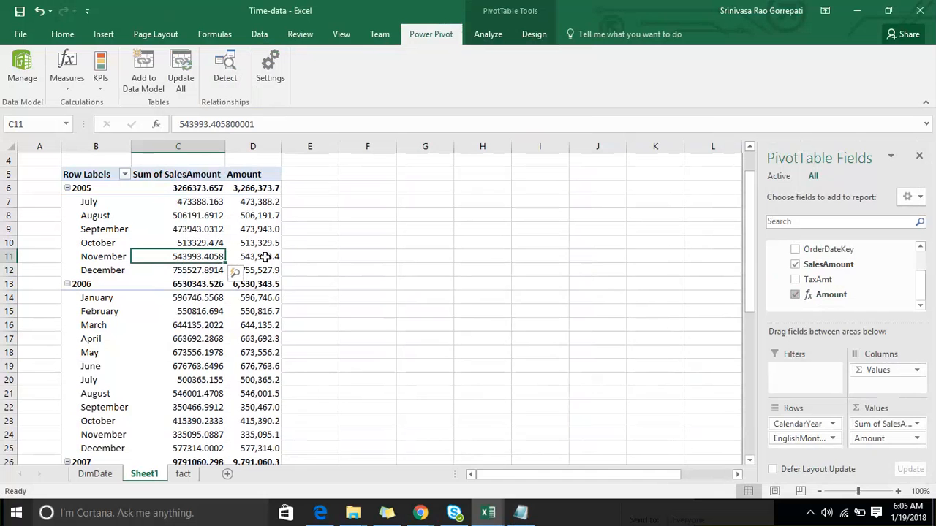
pyautogui.moveTo(258, 212)
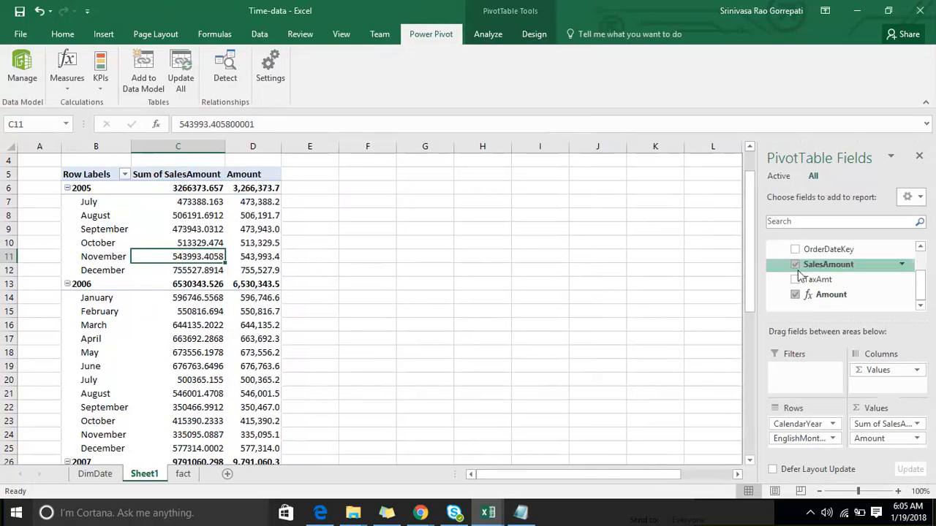
pyautogui.click(796, 264)
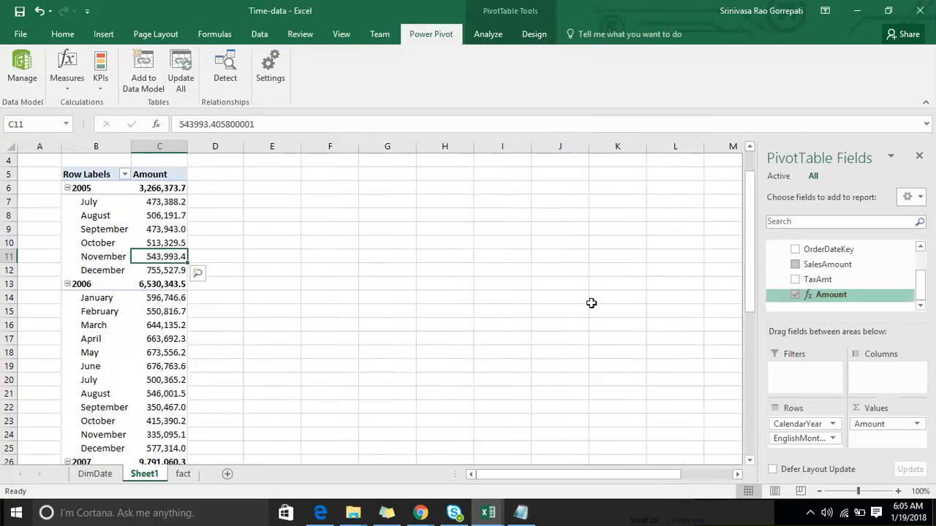
# - Start a new measure in the sales table and name it MTD
pyautogui.moveTo(272, 188); pyautogui.dragTo(272, 202)
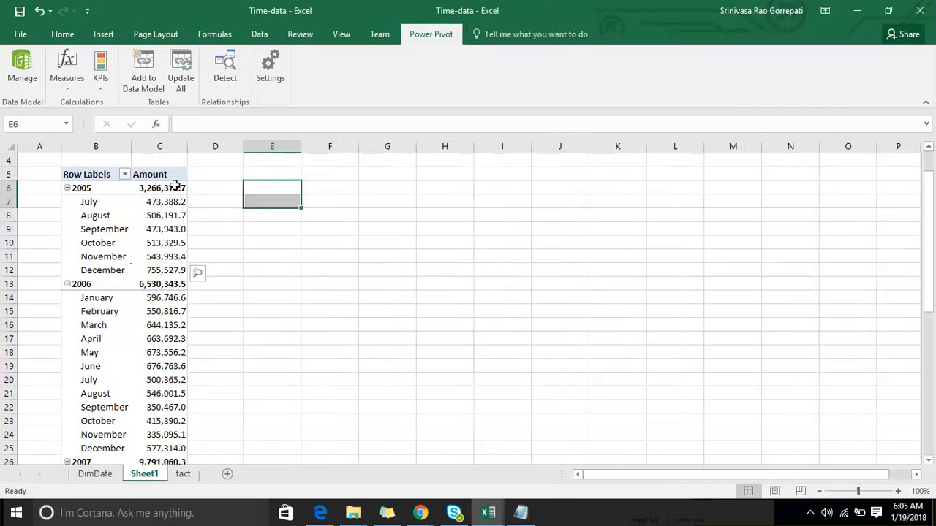
pyautogui.click(169, 200)
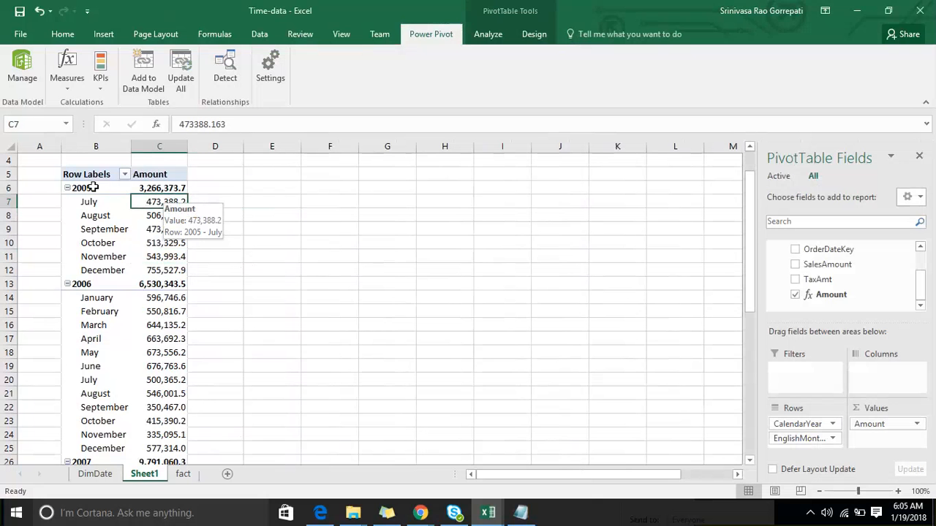
pyautogui.click(70, 88)
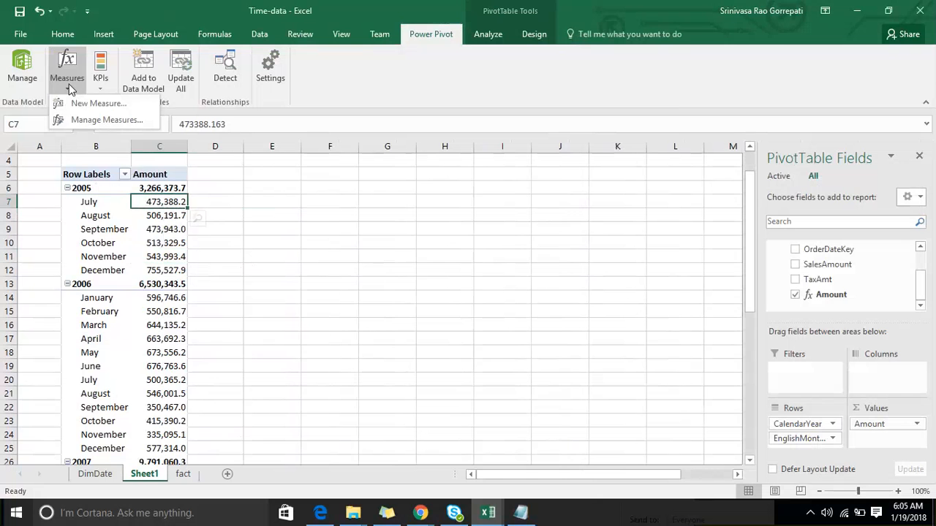
pyautogui.click(80, 101)
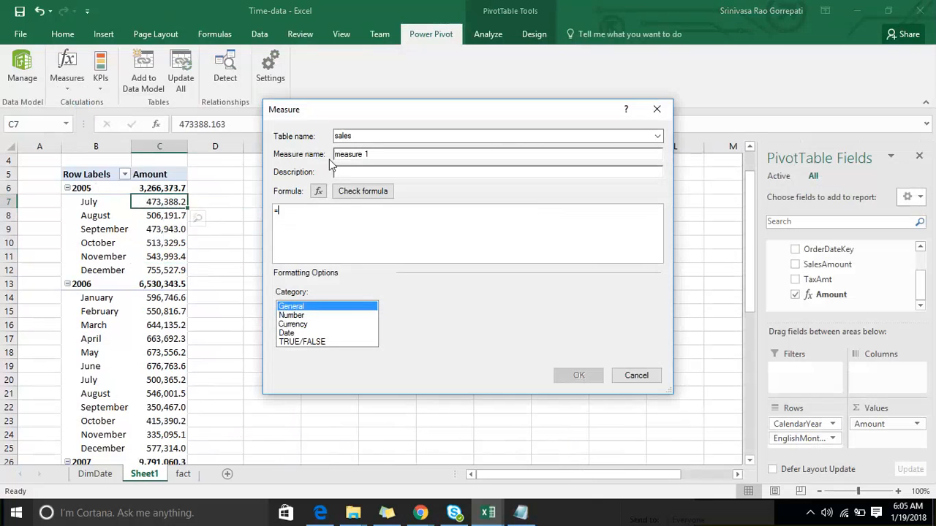
pyautogui.moveTo(369, 154); pyautogui.dragTo(315, 157)
pyautogui.write('MTD')
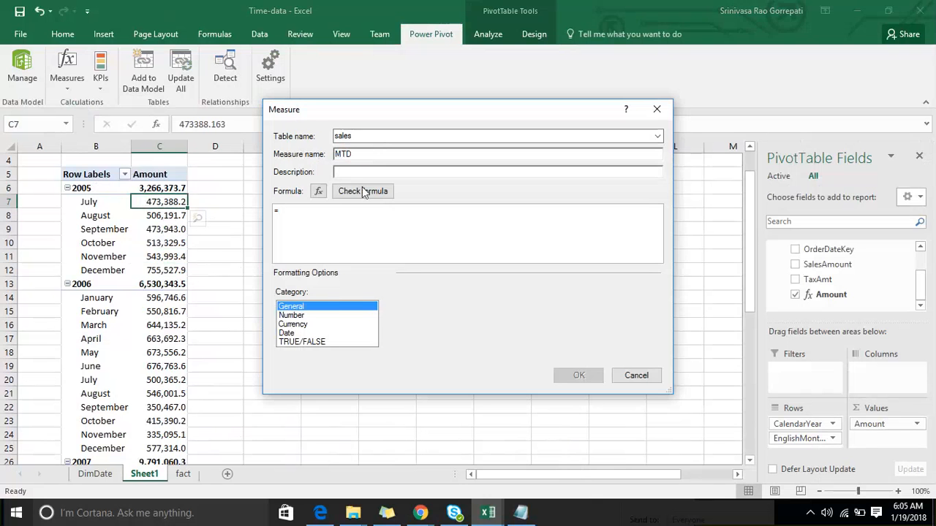
# - Begin the measure's formula with the TOTALMTD function, using [Amount] as the expression
pyautogui.click(320, 216)
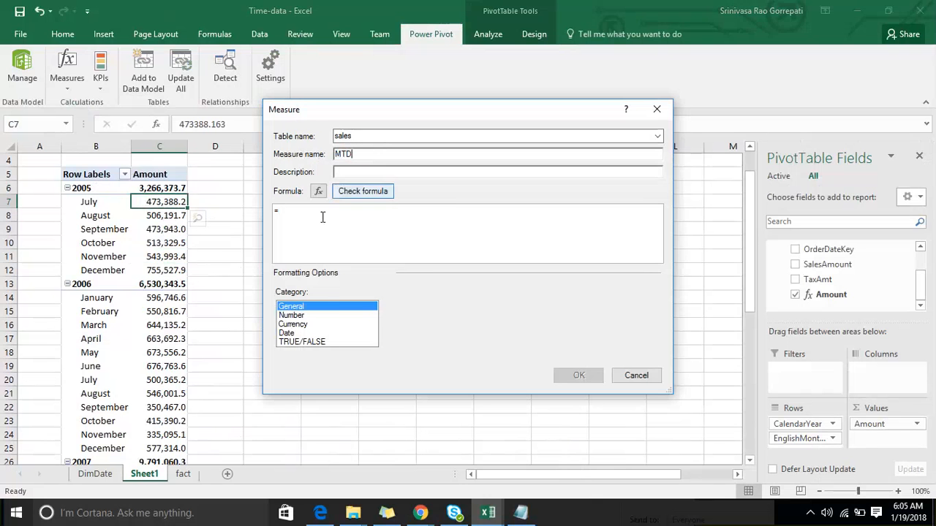
pyautogui.write('Tota')
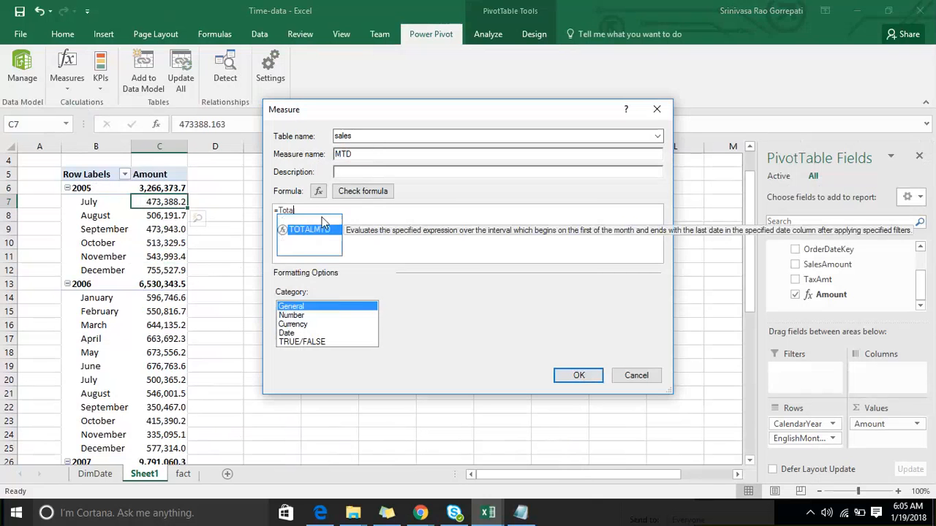
pyautogui.press('Tab')
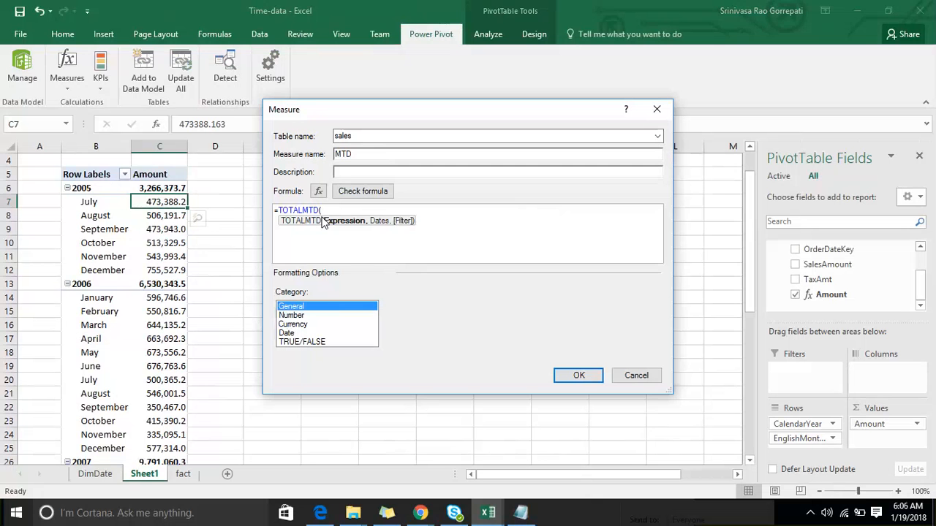
pyautogui.write('[Amount],')
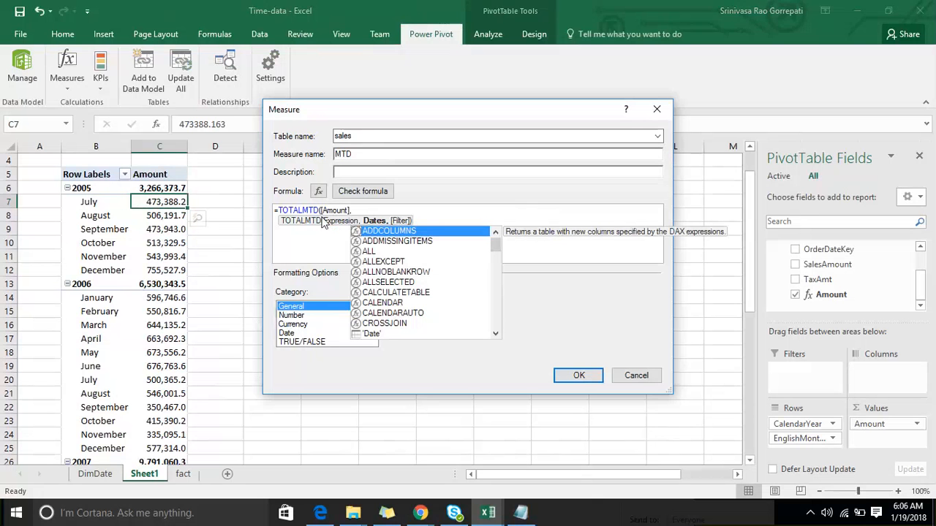
pyautogui.write('dat')
# - Set 'Date'[FullDateAlternateKey] as the dates argument, close the TOTALMTD formula and check it for errors
pyautogui.press('Down')
pyautogui.press('Down')
pyautogui.press('Down')
pyautogui.press('Down')
pyautogui.press('Down')
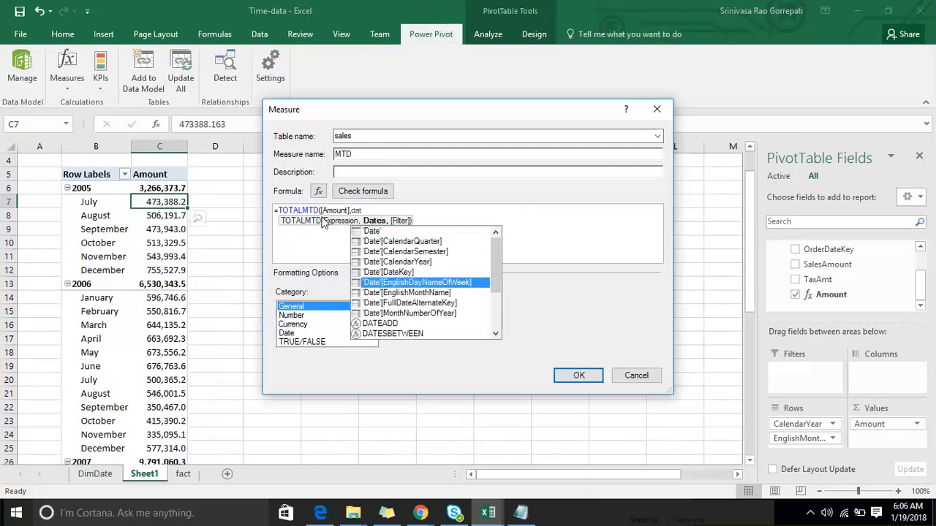
pyautogui.press('Down')
pyautogui.press('Down')
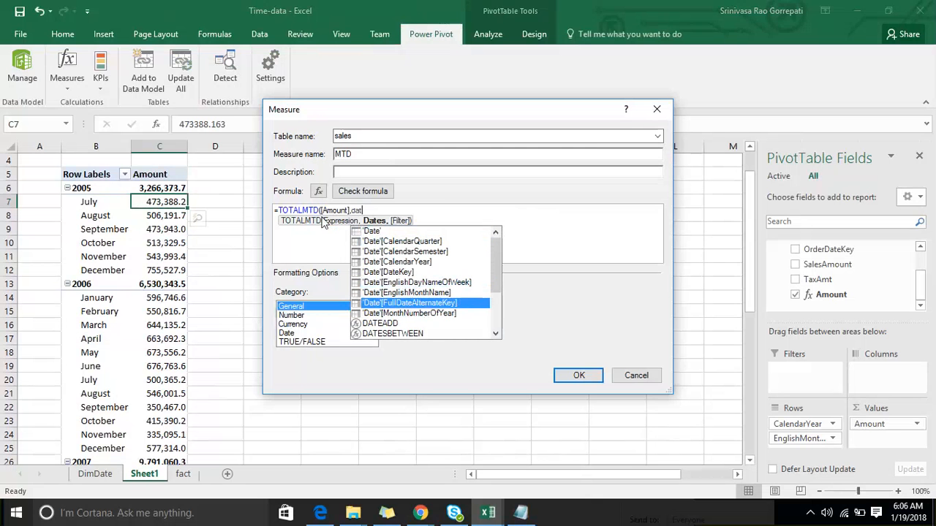
pyautogui.press('Tab')
pyautogui.write(')')
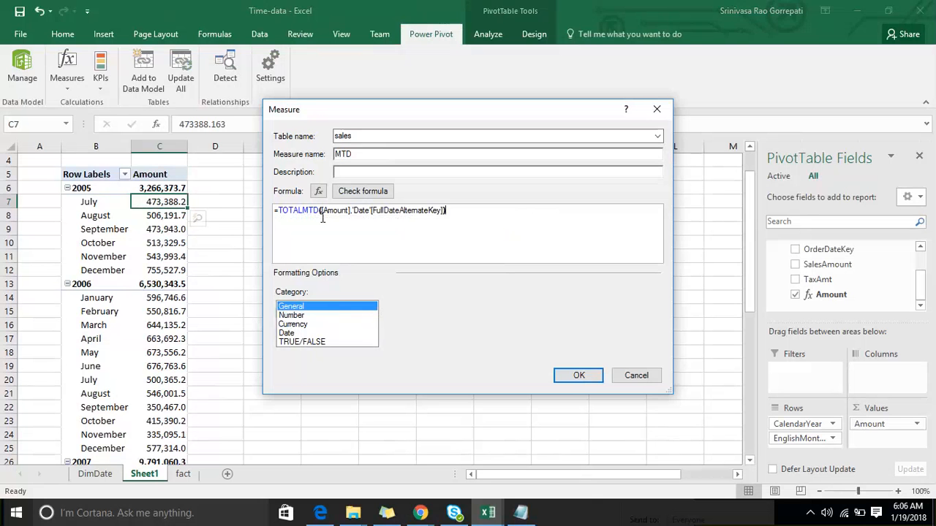
pyautogui.click(362, 194)
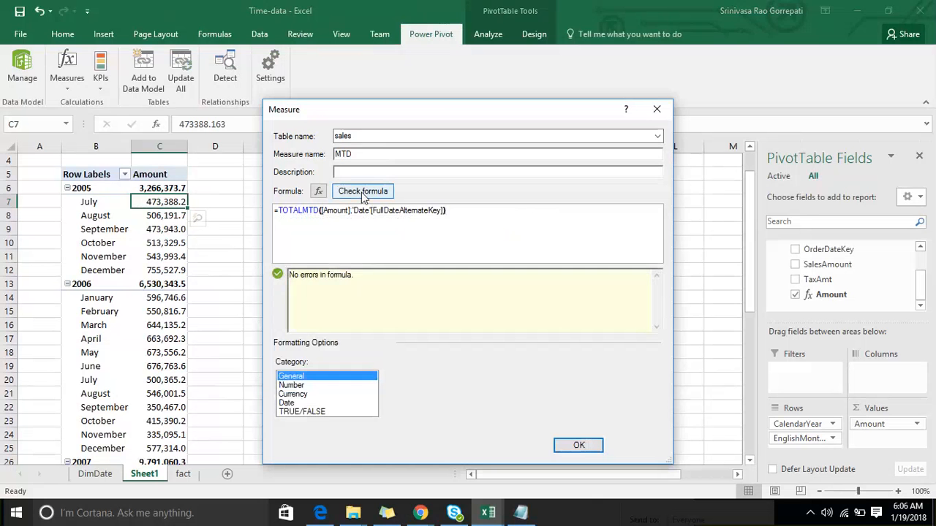
# - Format the MTD measure as a decimal number with 1 decimal place and the 1000 separator, create it, and minimize the Notepad window
pyautogui.click(313, 386)
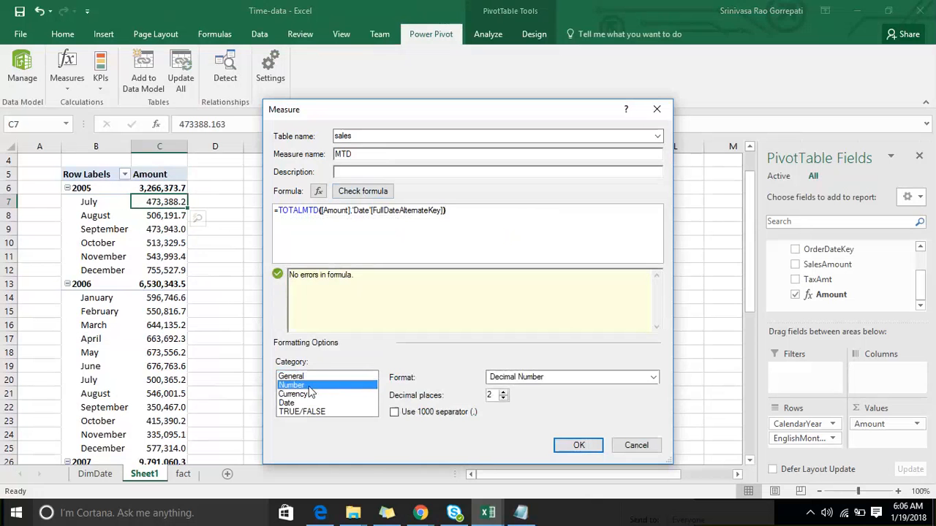
pyautogui.click(576, 376)
pyautogui.click(524, 389)
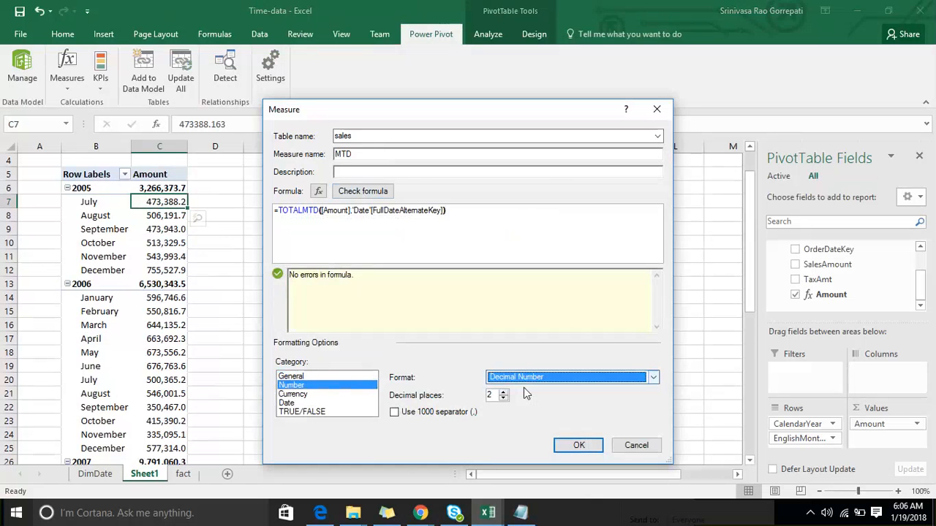
pyautogui.click(503, 397)
pyautogui.click(395, 413)
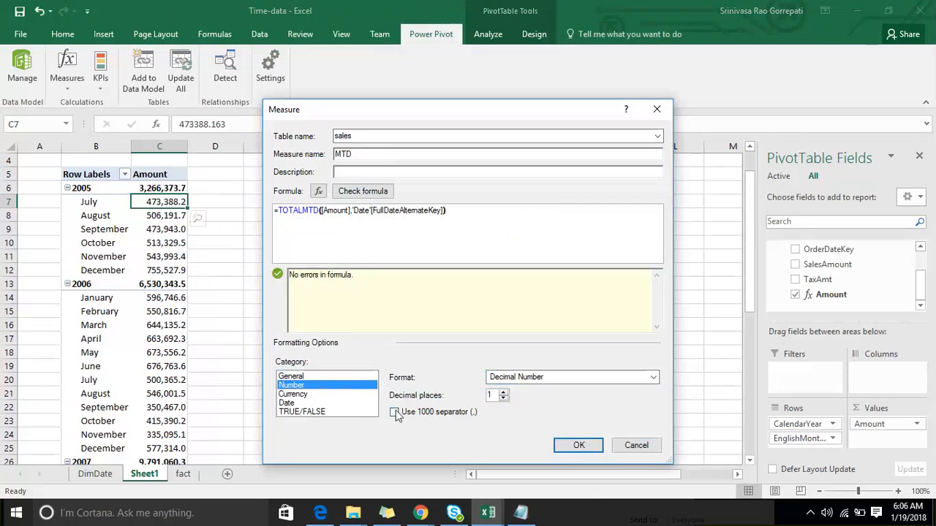
pyautogui.click(566, 446)
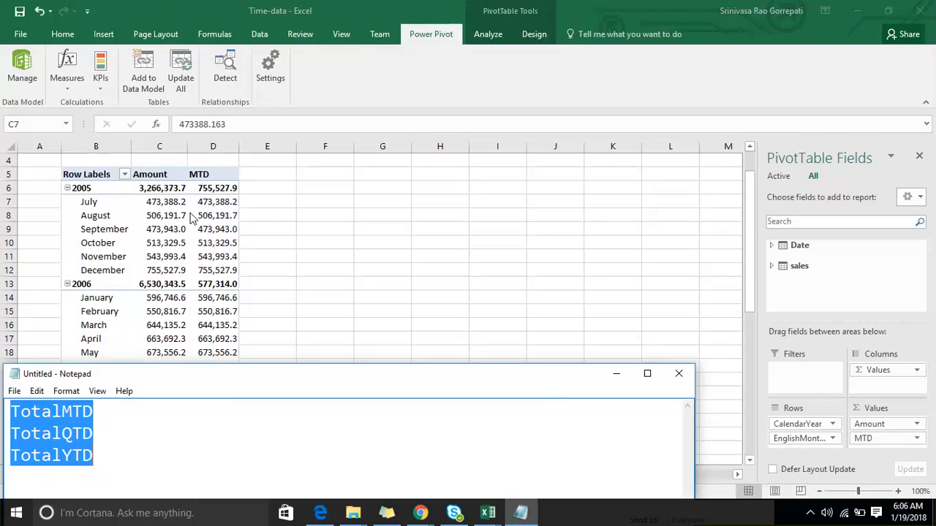
pyautogui.click(616, 374)
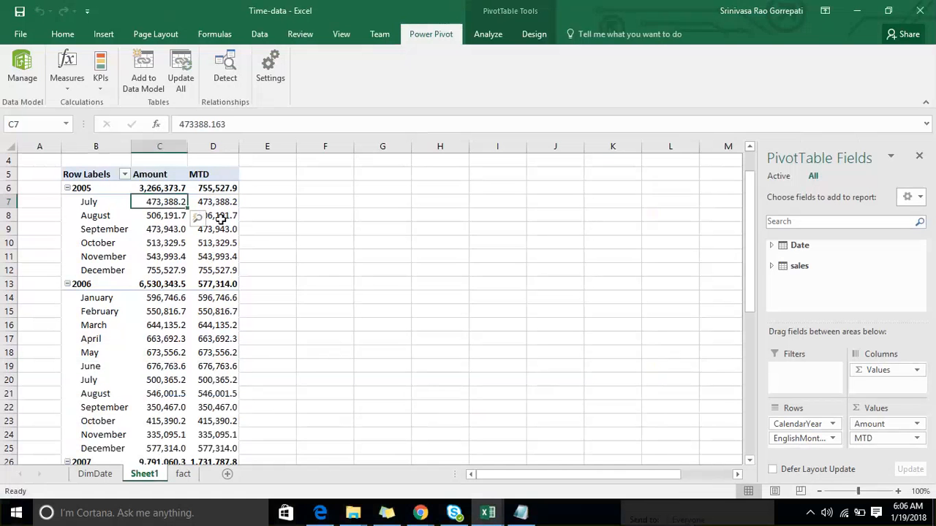
# - Add FullDateAlternateKey from the Date table to the PivotTable and place it in the rows below EnglishMonthName
pyautogui.moveTo(220, 218)
pyautogui.click(774, 246)
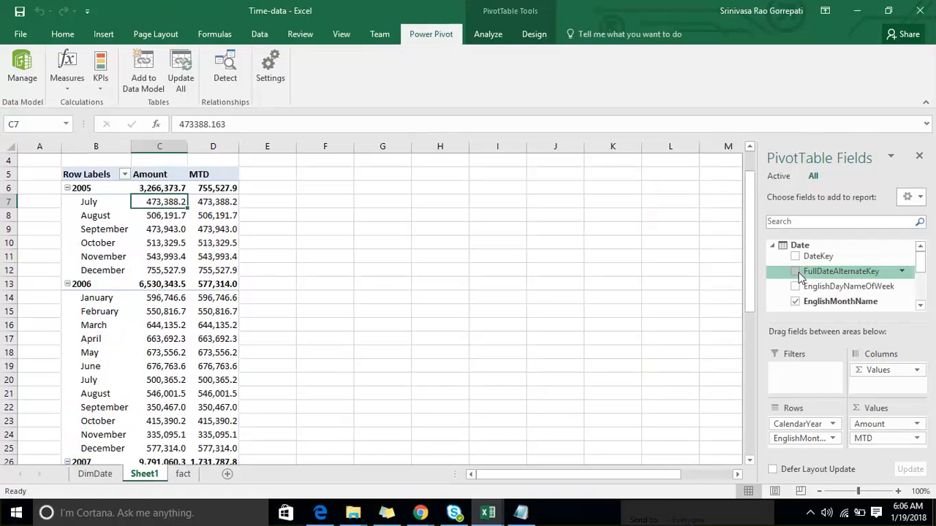
pyautogui.click(797, 271)
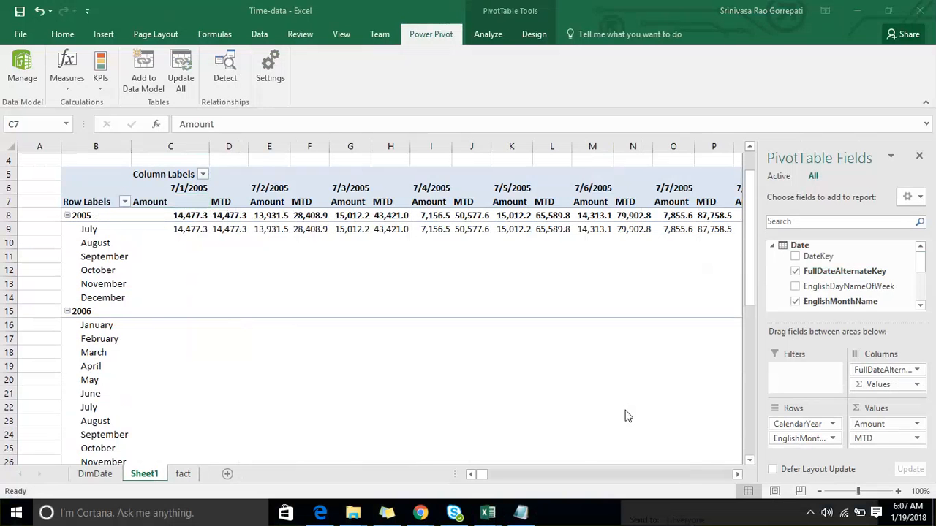
pyautogui.click(863, 403)
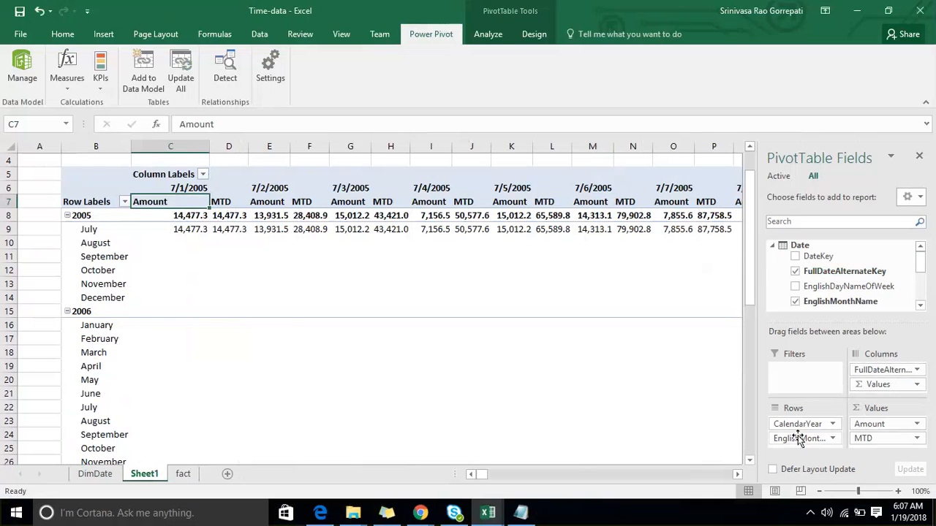
pyautogui.scroll(-3, 775, 300)
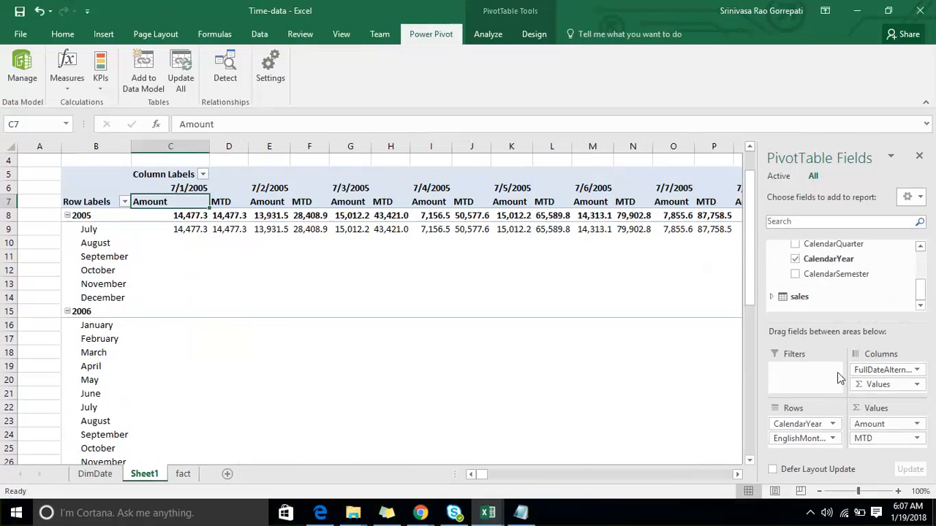
pyautogui.moveTo(869, 371); pyautogui.dragTo(804, 445)
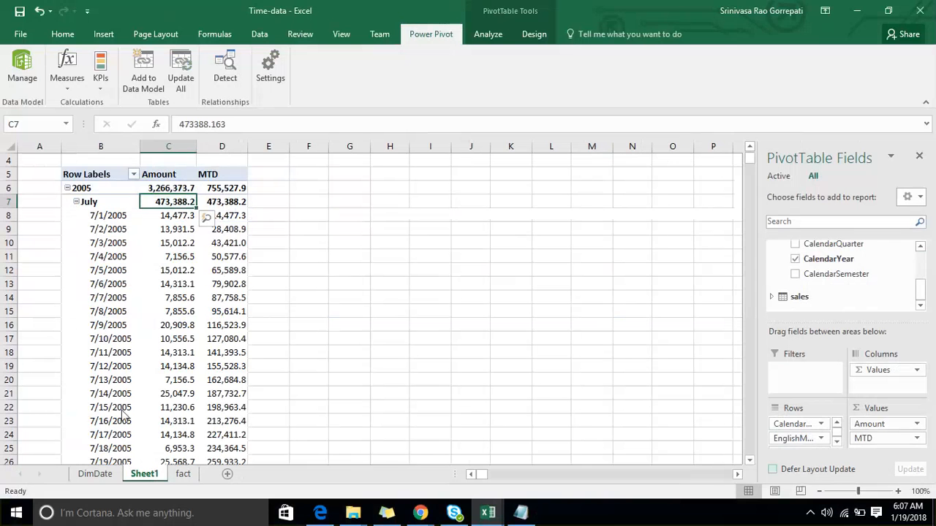
pyautogui.click(468, 330)
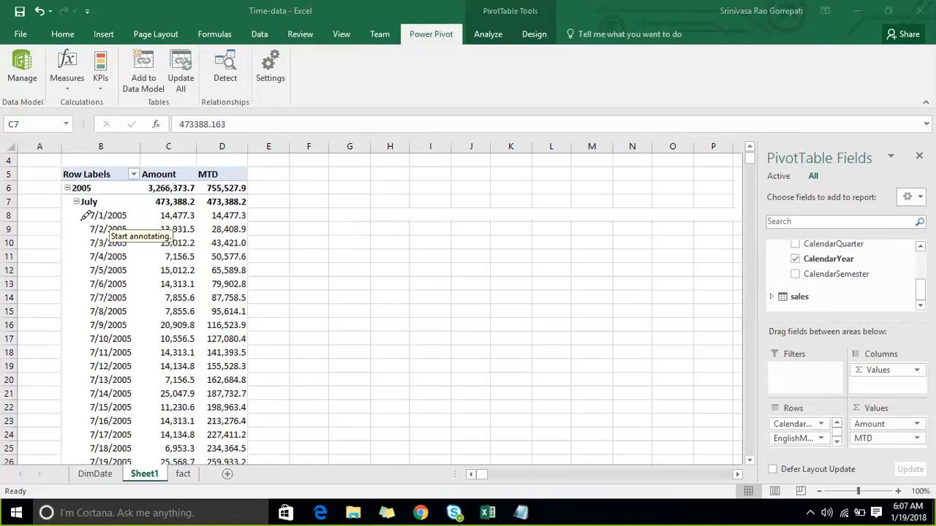
pyautogui.moveTo(102, 219); pyautogui.dragTo(116, 196)
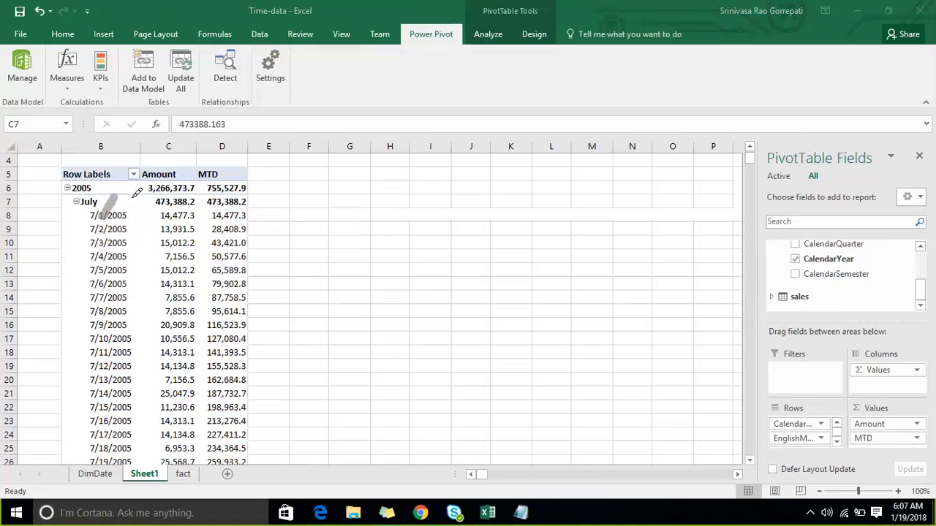
pyautogui.moveTo(165, 224); pyautogui.dragTo(195, 207)
pyautogui.moveTo(255, 216); pyautogui.dragTo(371, 171)
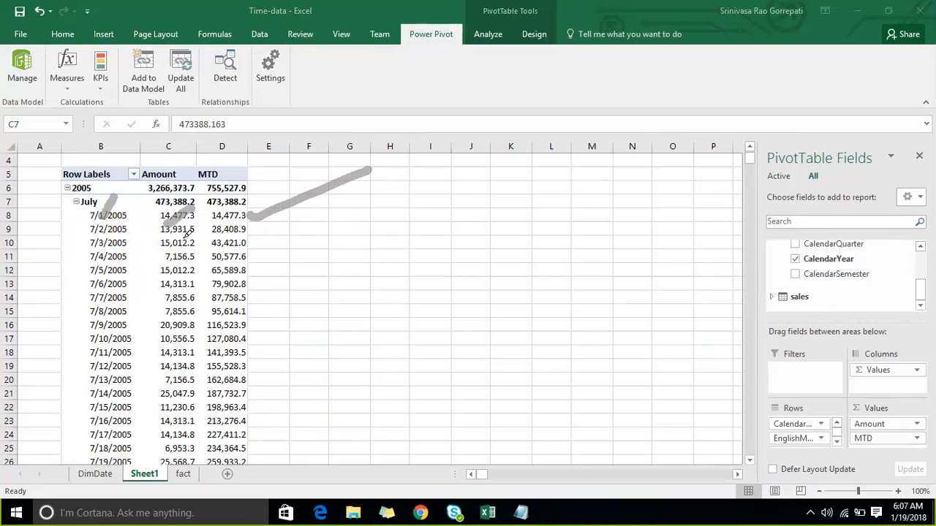
pyautogui.moveTo(180, 238); pyautogui.dragTo(195, 222)
pyautogui.moveTo(251, 233); pyautogui.dragTo(340, 203)
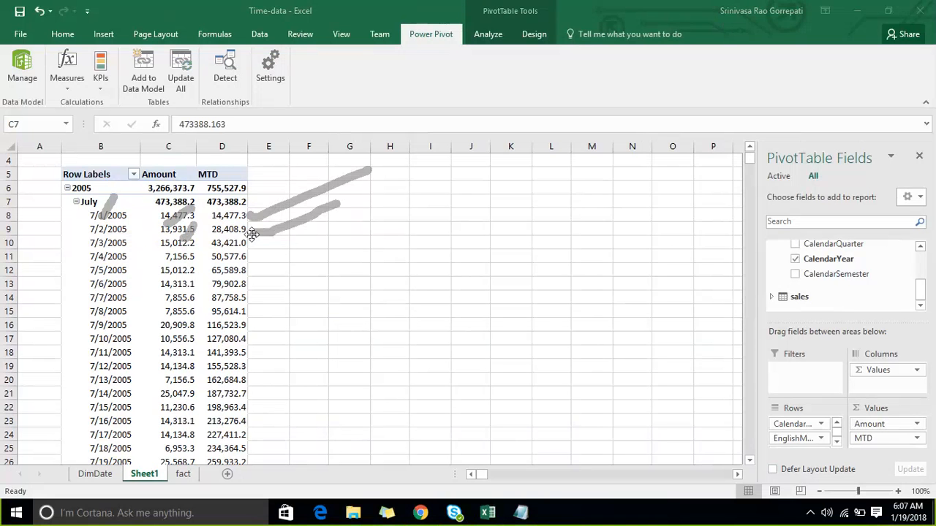
pyautogui.moveTo(208, 239); pyautogui.dragTo(186, 253)
pyautogui.moveTo(261, 246); pyautogui.dragTo(335, 232)
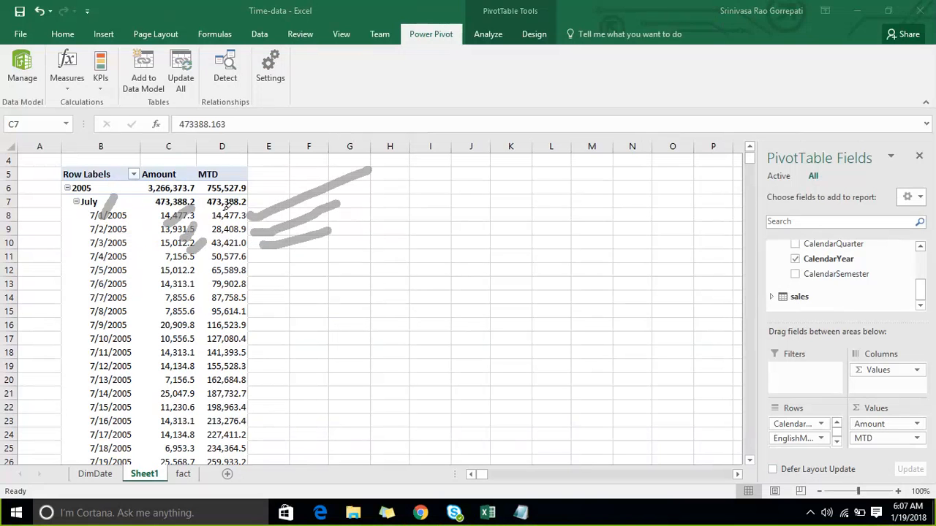
pyautogui.moveTo(229, 211); pyautogui.dragTo(169, 220)
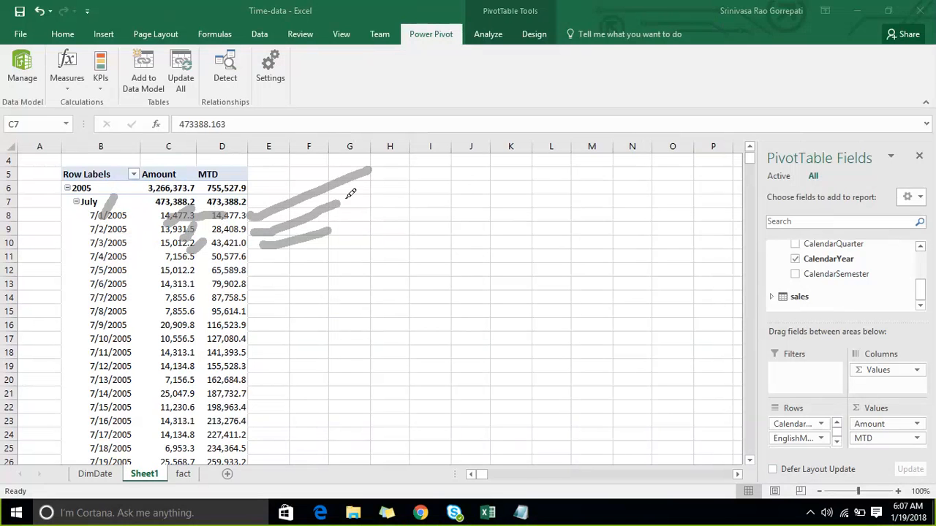
pyautogui.moveTo(347, 196); pyautogui.dragTo(356, 393)
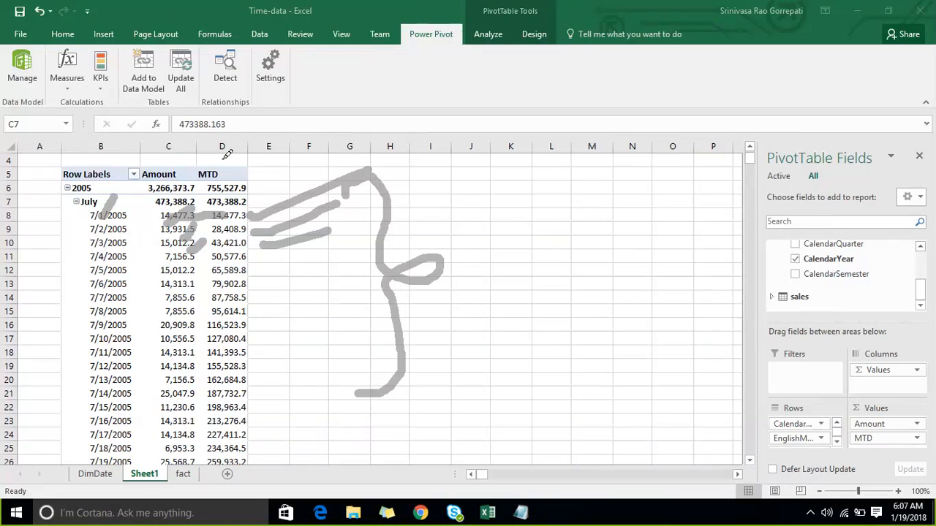
pyautogui.moveTo(223, 158)
pyautogui.mouseDown()
pyautogui.moveTo(182, 361)
pyautogui.moveTo(152, 366)
pyautogui.moveTo(188, 372)
pyautogui.mouseUp()
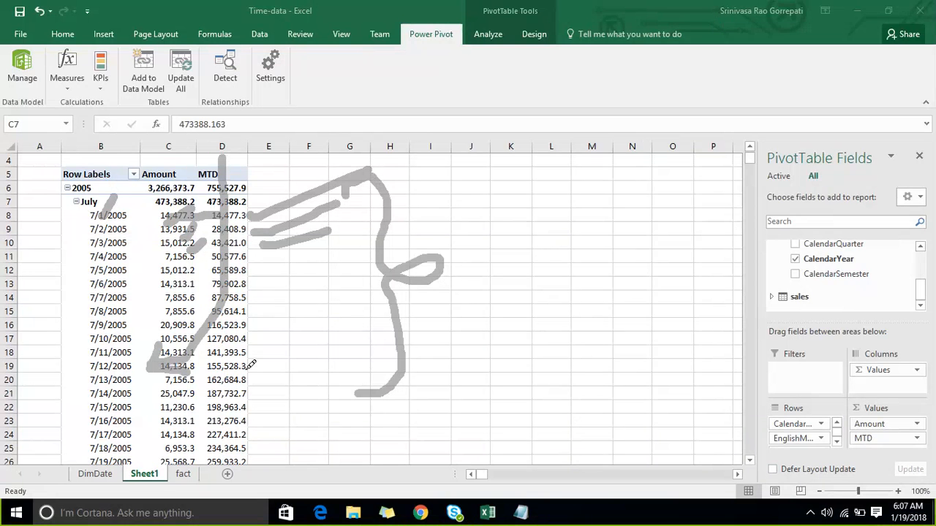
pyautogui.moveTo(245, 370); pyautogui.dragTo(308, 350)
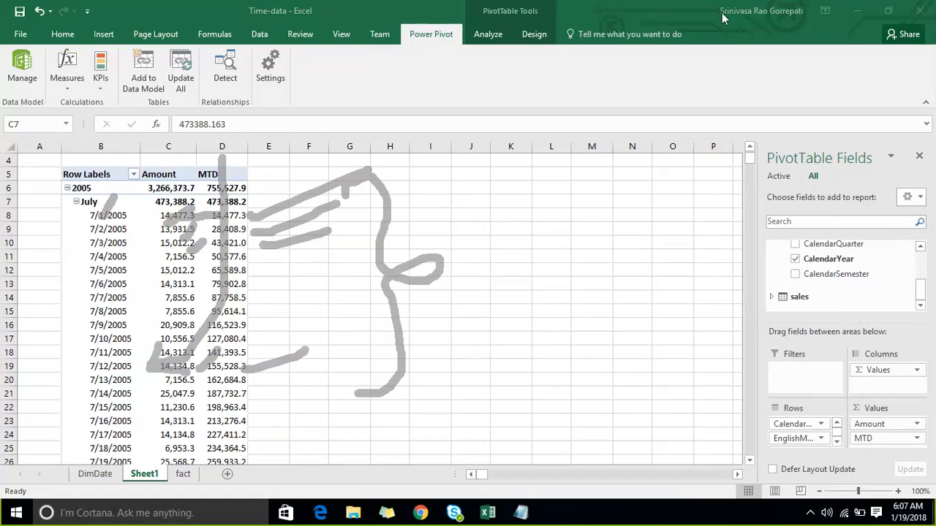
pyautogui.press('Escape')
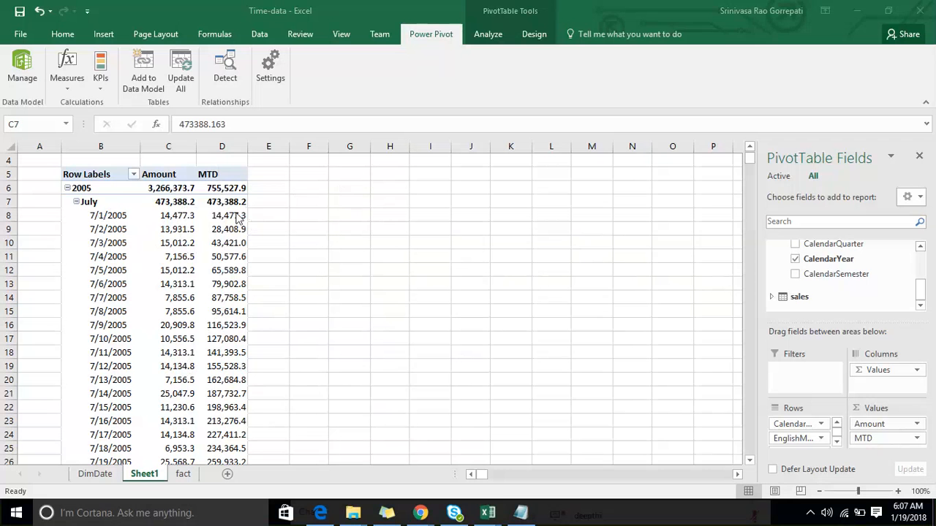
# - Examine the daily MTD values in the PivotTable from 7/1/2005 through the end of July and on 8/1/2005
pyautogui.click(188, 206)
pyautogui.click(234, 216)
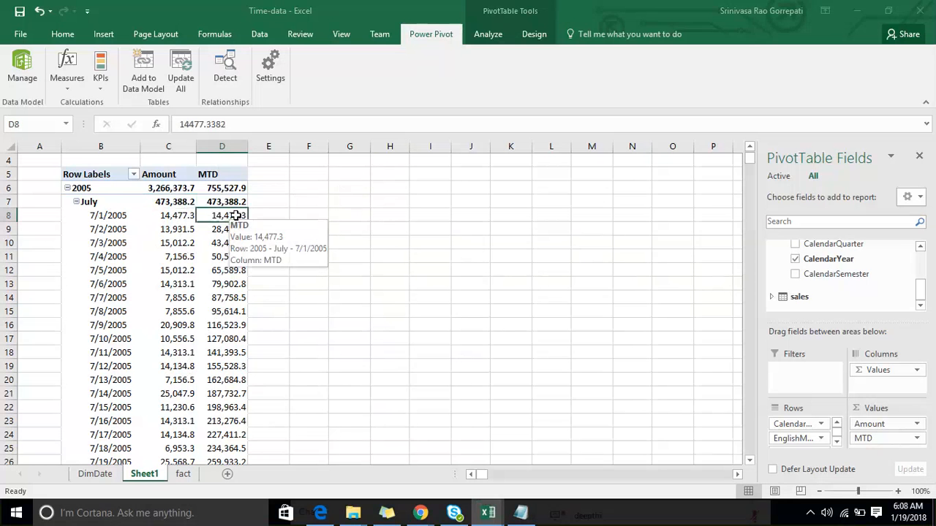
pyautogui.scroll(-1, 310, 242)
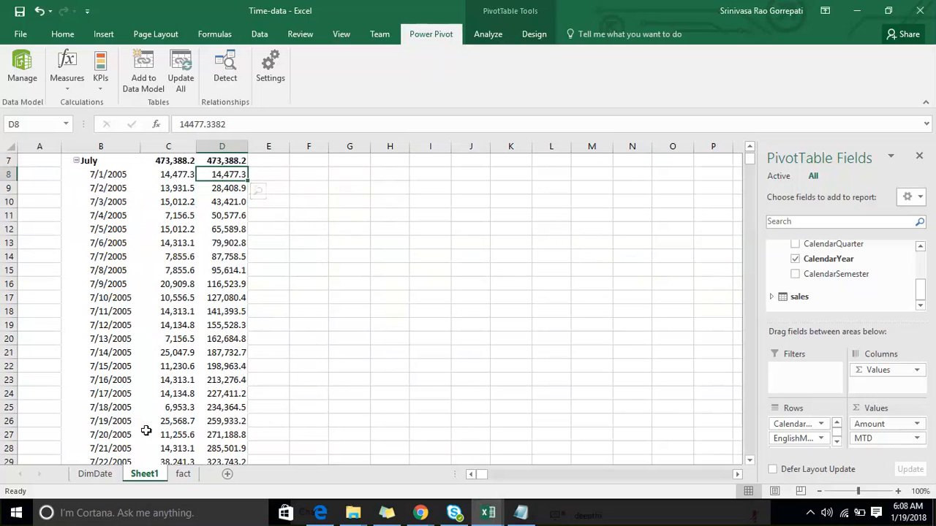
pyautogui.scroll(-4, 150, 424)
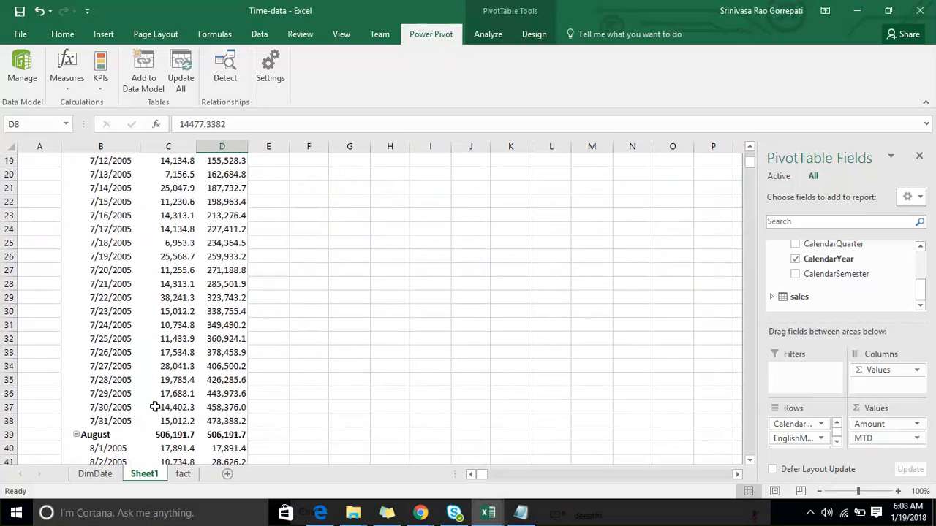
pyautogui.click(210, 423)
pyautogui.scroll(-2, 272, 384)
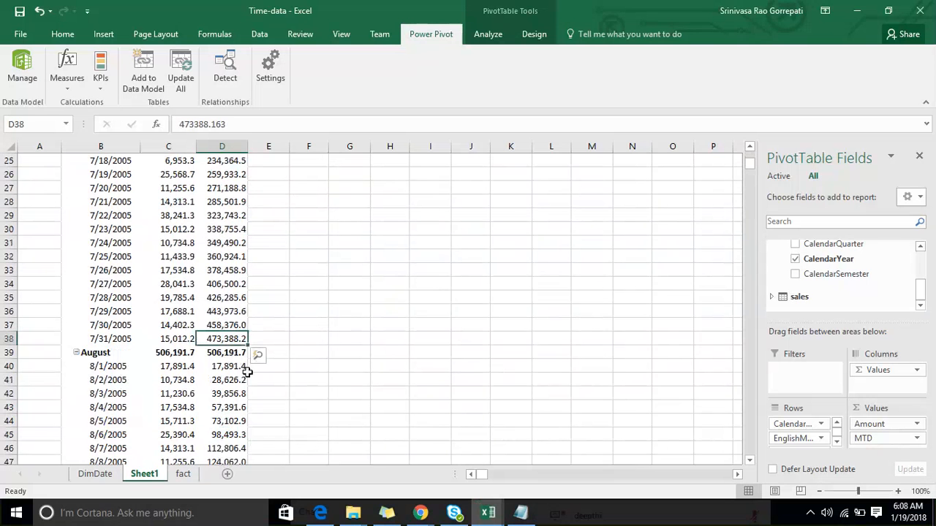
pyautogui.press('Down')
pyautogui.press('Down')
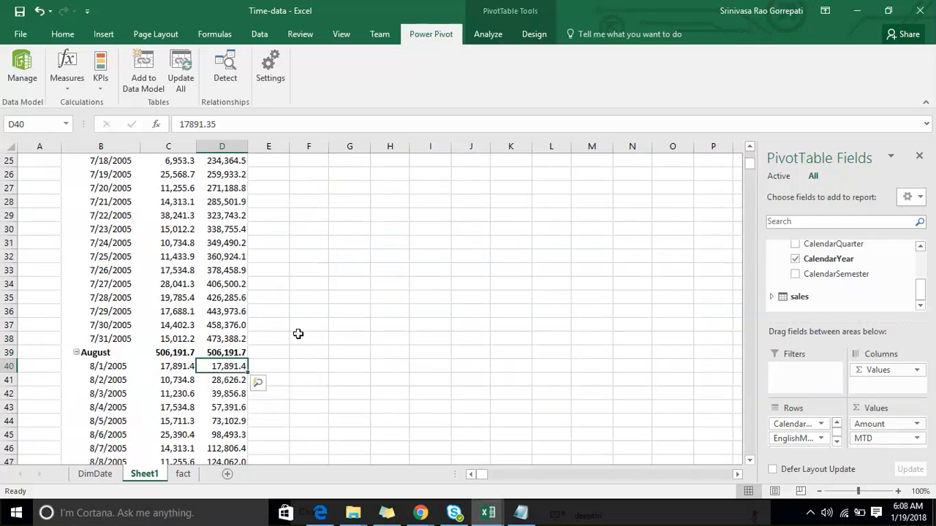
pyautogui.scroll(4, 299, 334)
pyautogui.scroll(4, 299, 334)
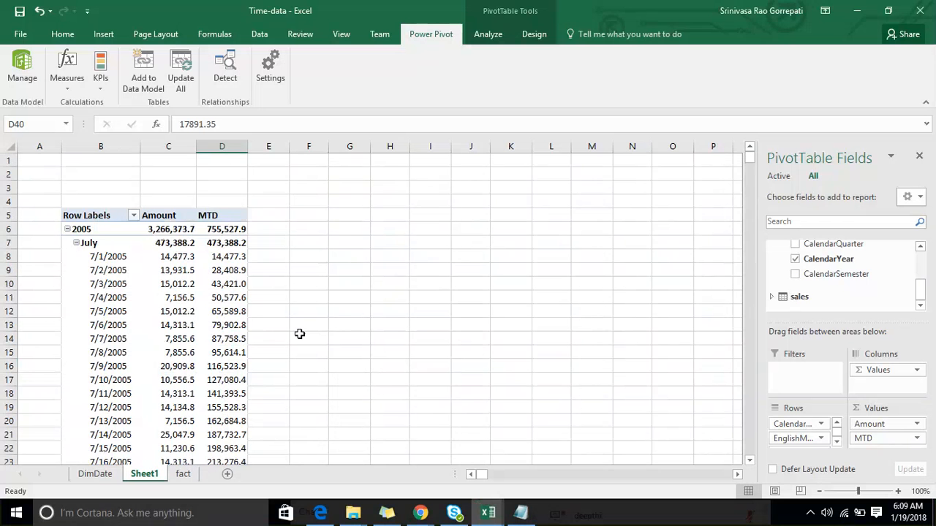
# - Compare the daily Amount and MTD values across the July–August and August–September 2005 month boundaries and into mid-September
pyautogui.scroll(-3, 301, 330)
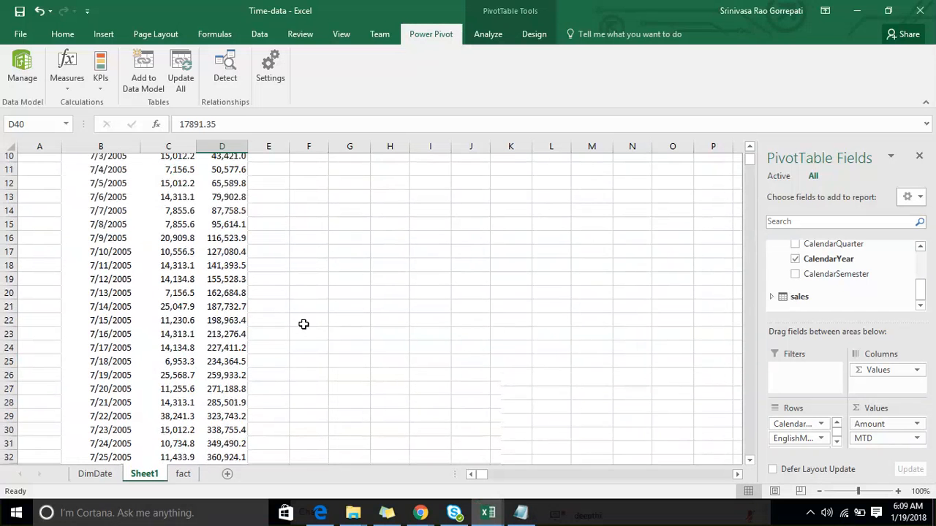
pyautogui.scroll(-5, 300, 331)
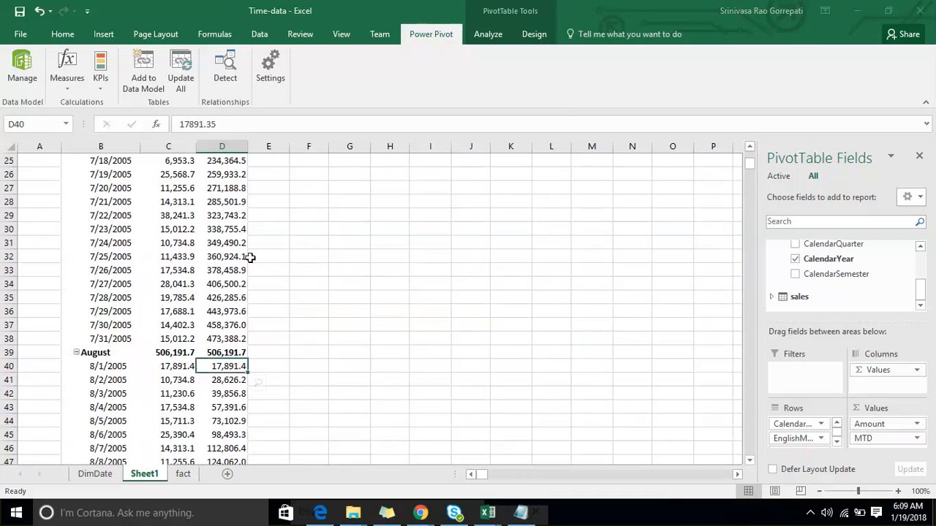
pyautogui.scroll(2, 216, 251)
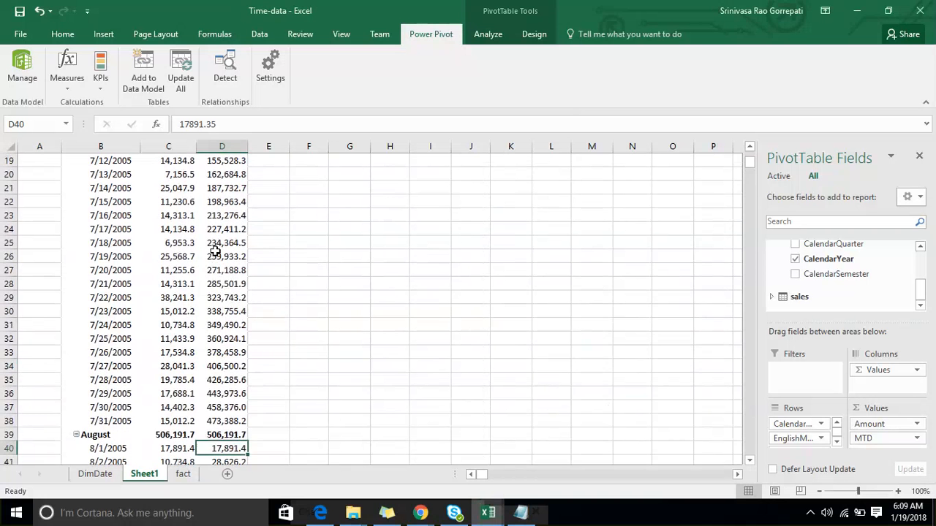
pyautogui.scroll(5, 216, 252)
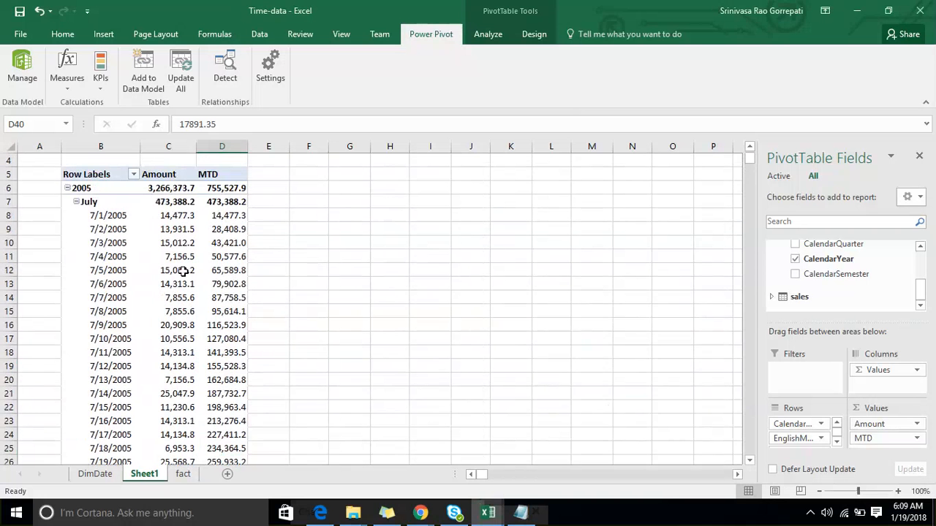
pyautogui.moveTo(234, 223)
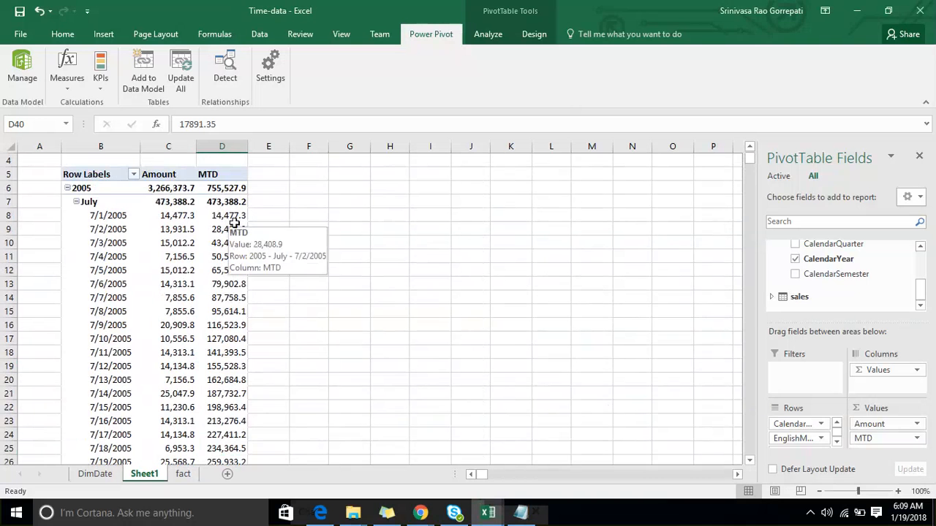
pyautogui.scroll(-8, 219, 256)
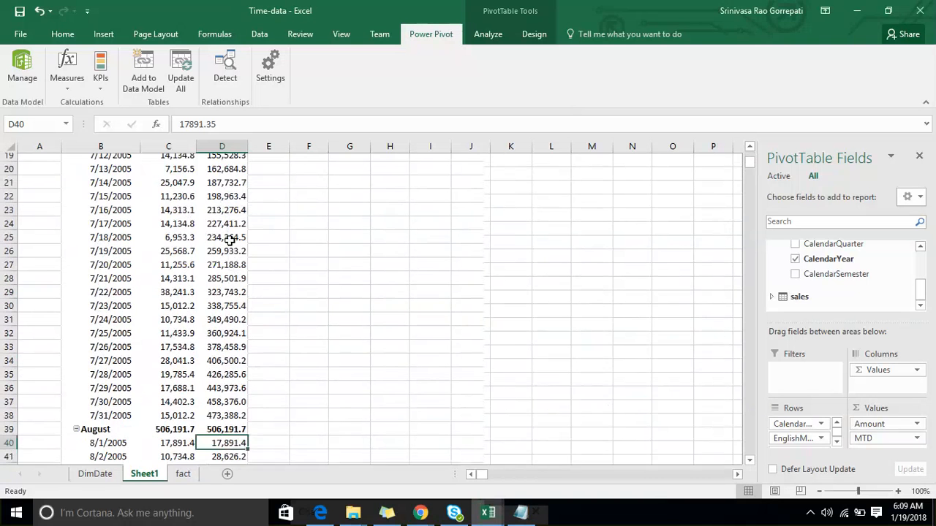
pyautogui.click(170, 325)
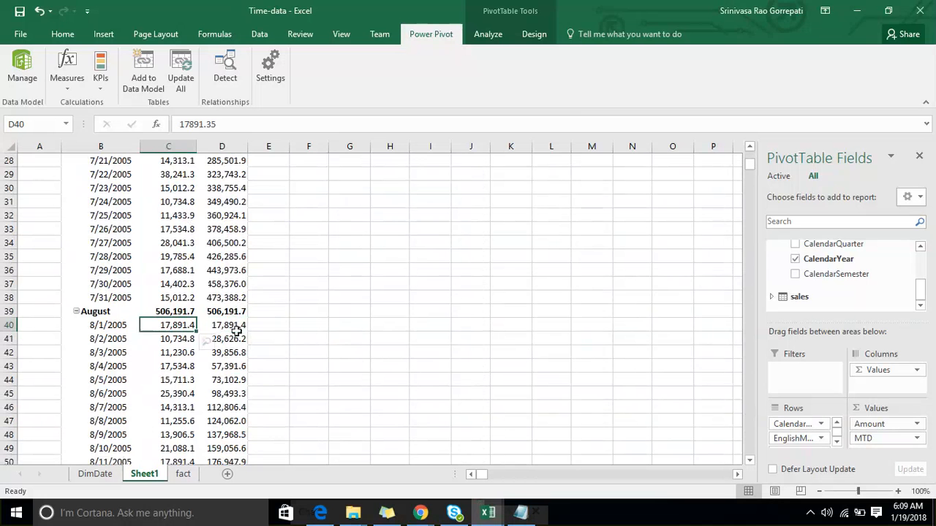
pyautogui.scroll(-9, 217, 325)
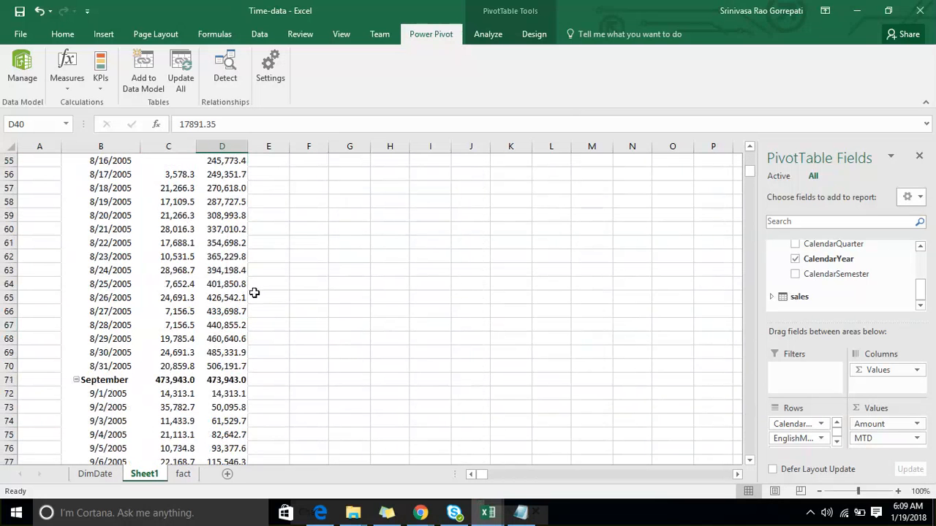
pyautogui.click(231, 366)
pyautogui.scroll(-2, 223, 329)
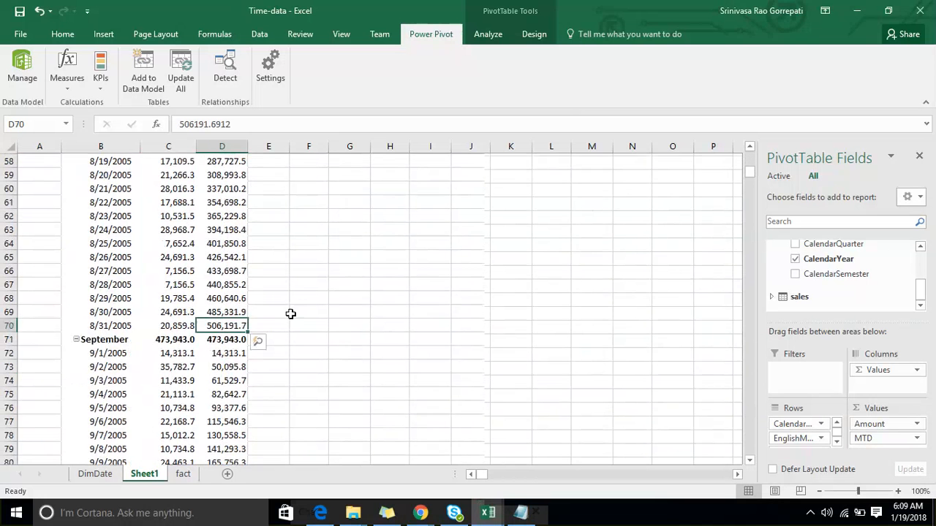
pyautogui.click(219, 315)
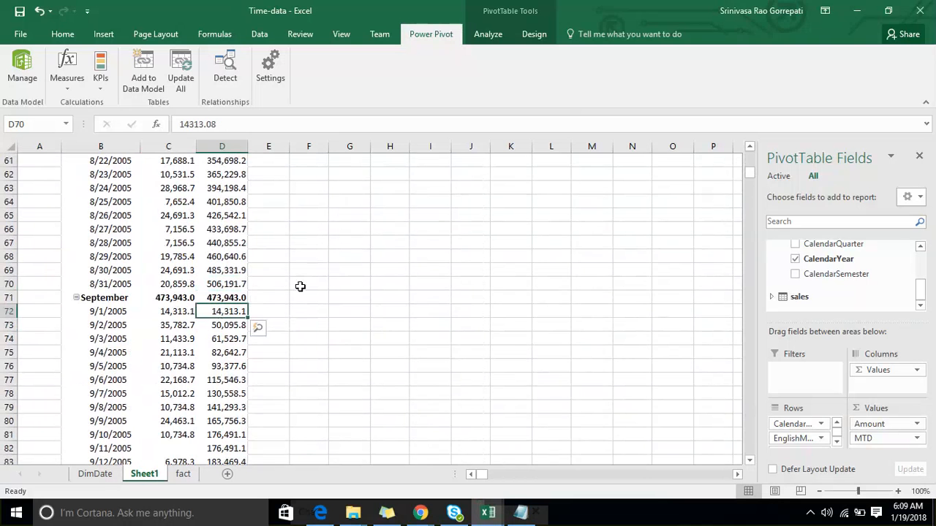
pyautogui.scroll(-6, 300, 286)
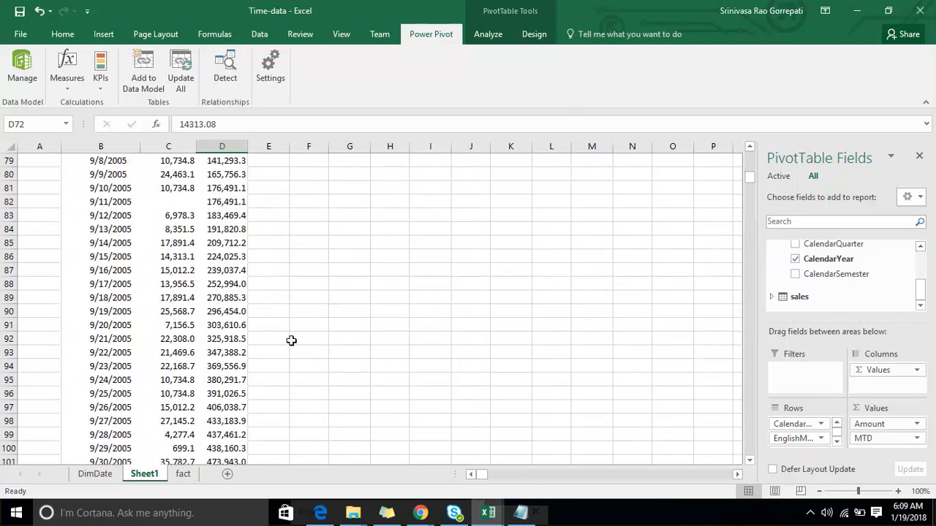
pyautogui.click(218, 270)
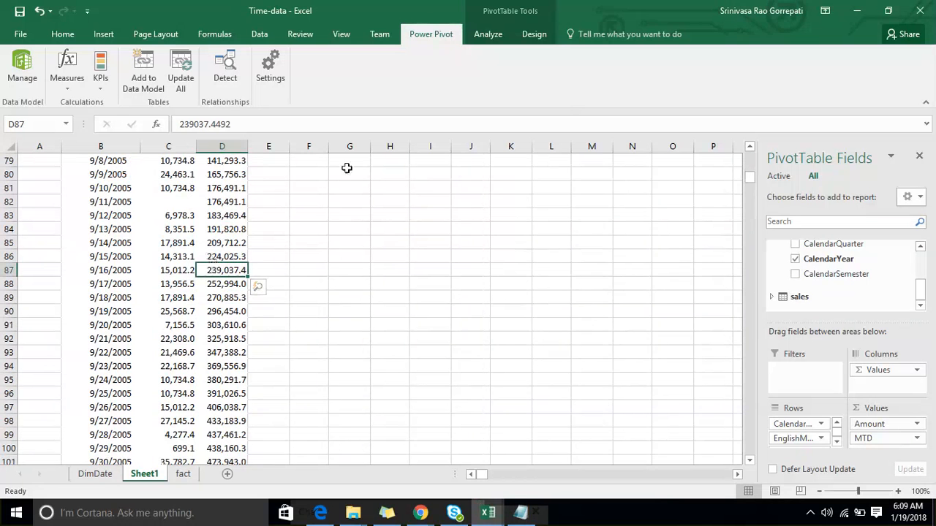
# - Start a new measure named QTD in the sales table and begin its formula with the TOTALQTD function
pyautogui.click(66, 89)
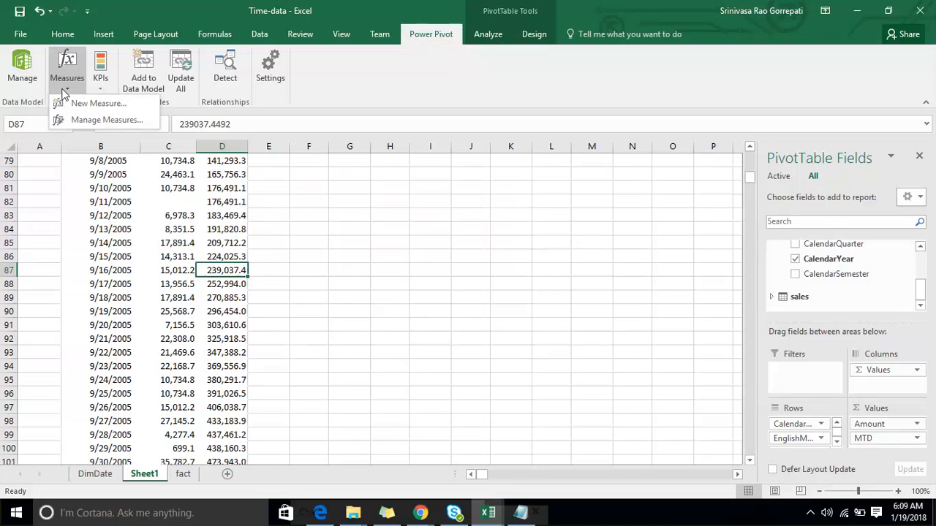
pyautogui.click(95, 104)
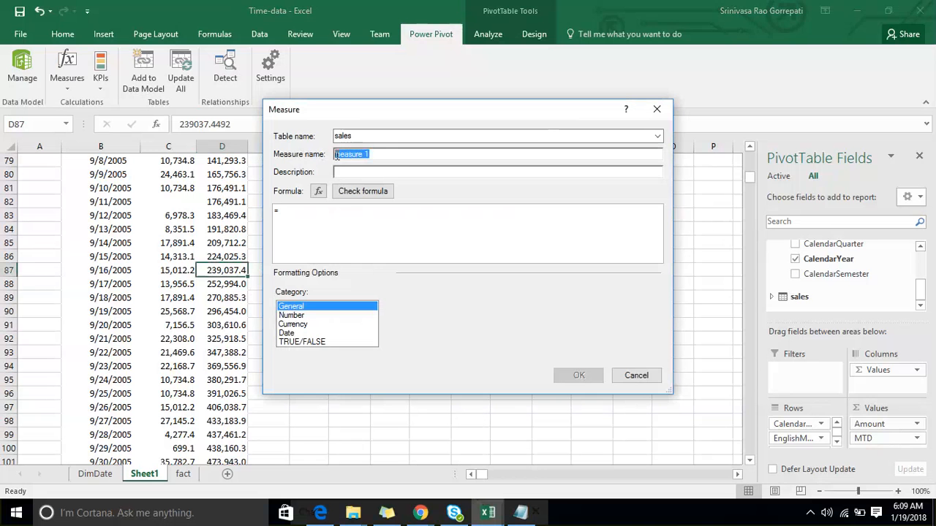
pyautogui.write('QTD')
pyautogui.click(397, 173)
pyautogui.write('Total')
pyautogui.press('Down')
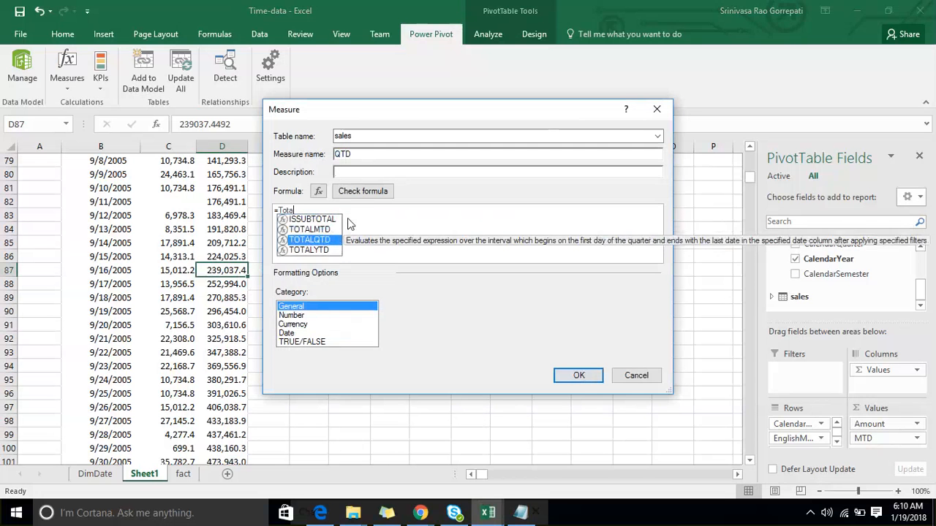
pyautogui.press('Tab')
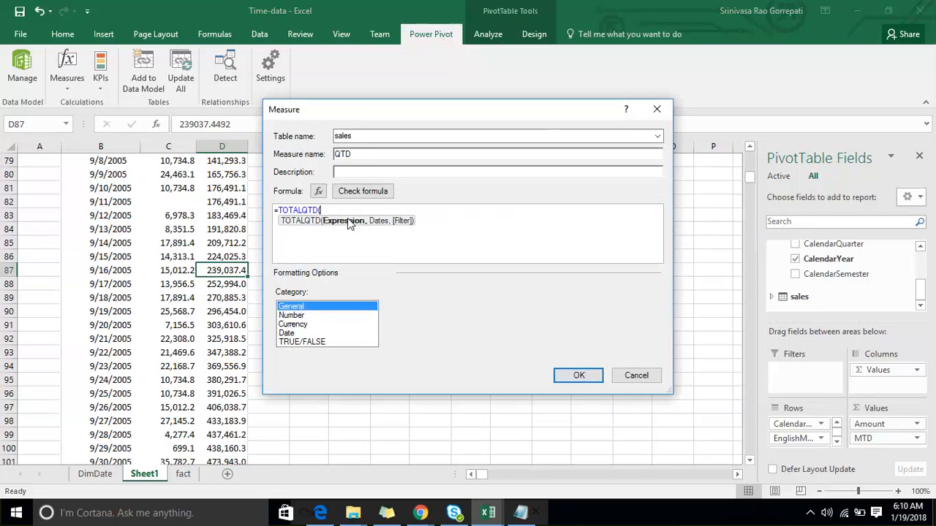
# - Complete the TOTALQTD formula with [Amount] as the expression and 'Date'[FullDateAlternateKey] as the dates, and check it for errors
pyautogui.write('amo')
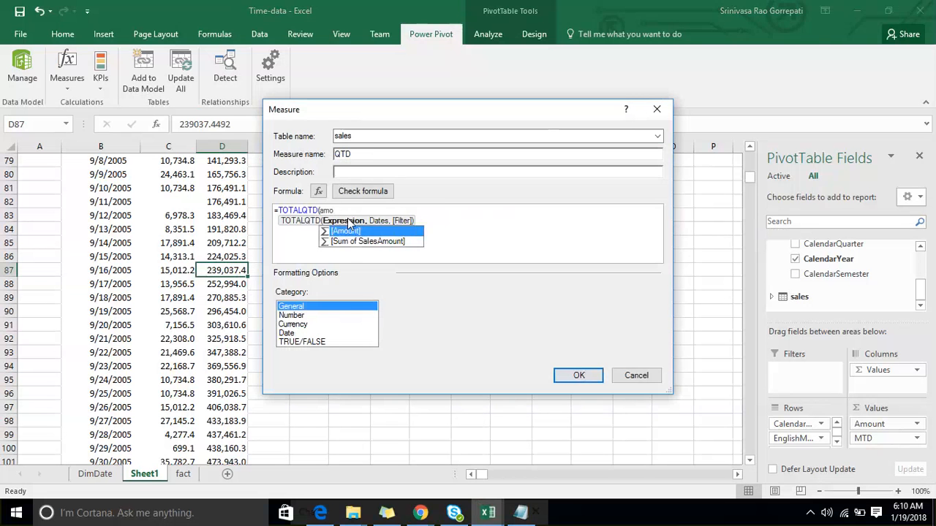
pyautogui.press('Tab')
pyautogui.write(',ful')
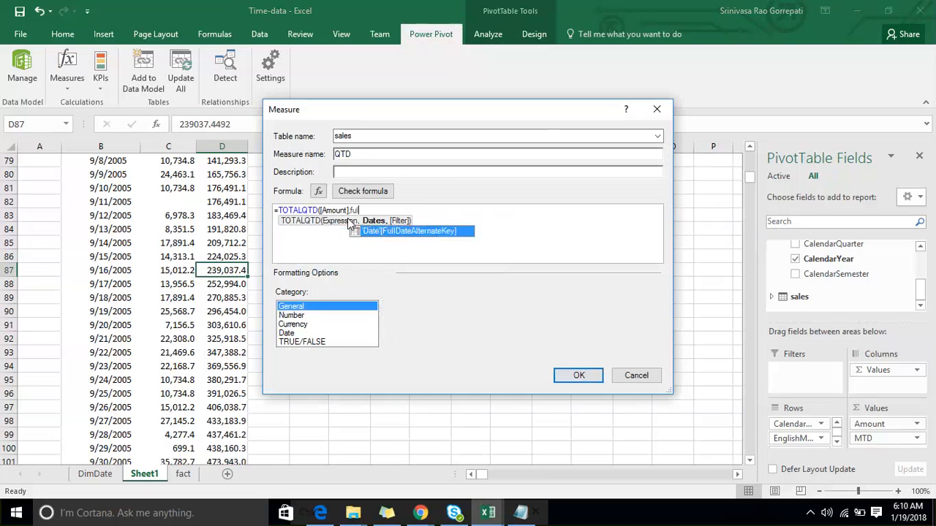
pyautogui.press('Tab')
pyautogui.write(')')
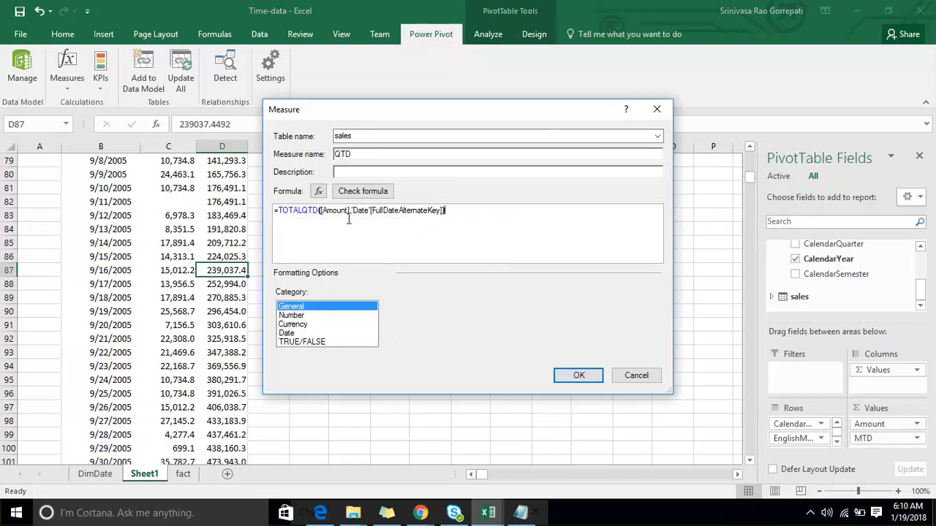
pyautogui.click(363, 191)
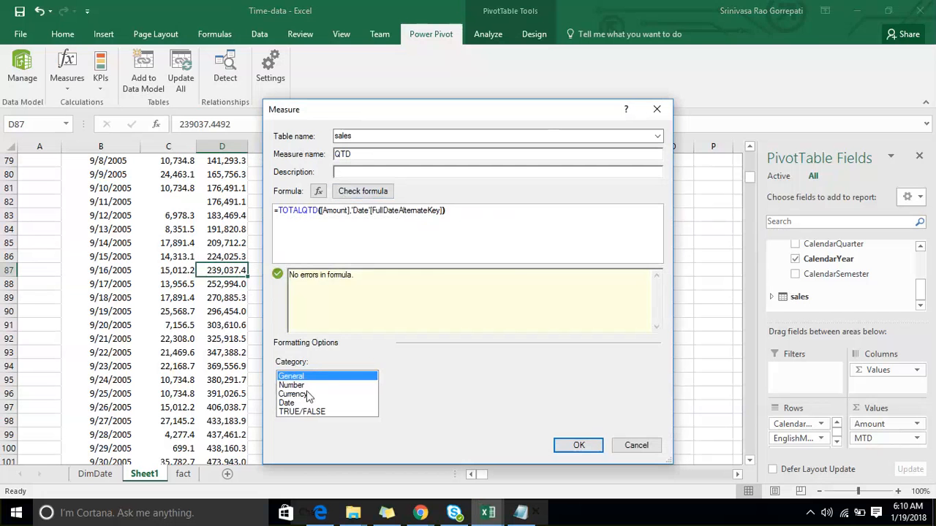
# - Format the QTD measure as a decimal number with 1 decimal place and the 1000 separator, and create it
pyautogui.click(293, 386)
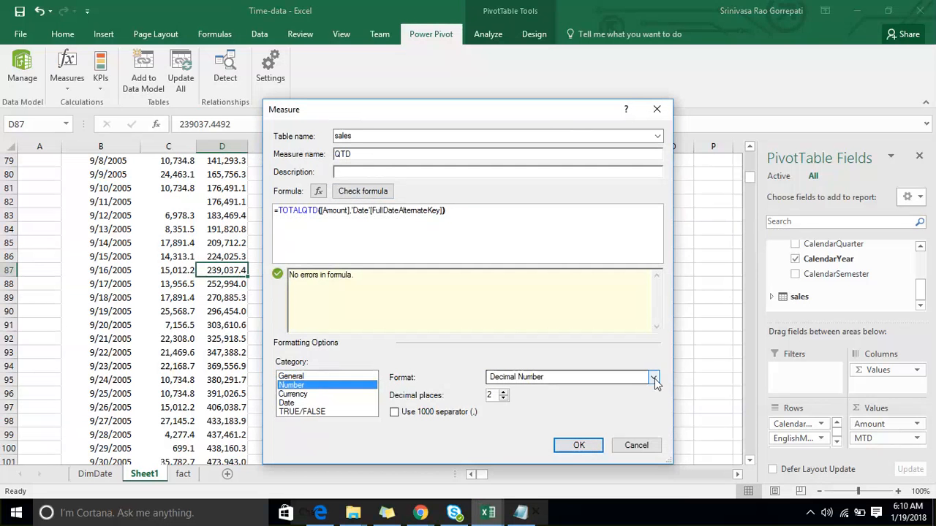
pyautogui.click(503, 398)
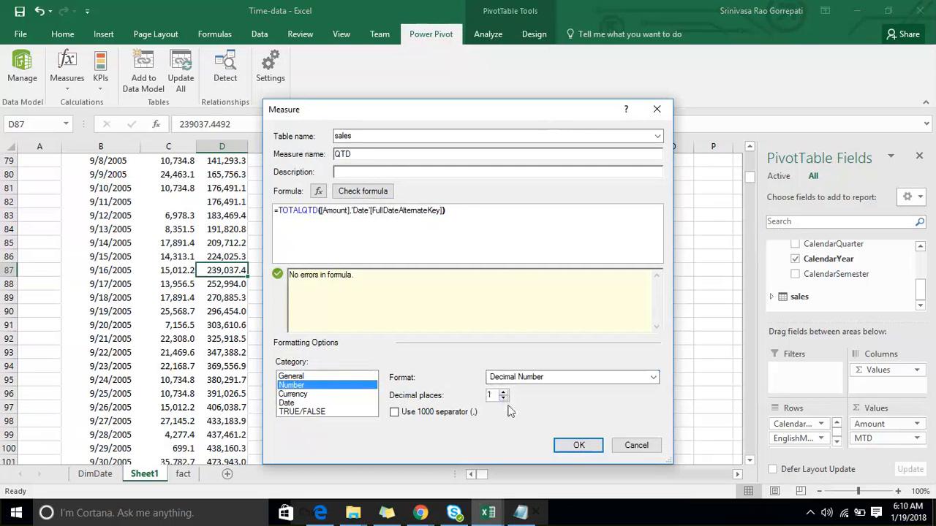
pyautogui.click(439, 415)
pyautogui.click(576, 447)
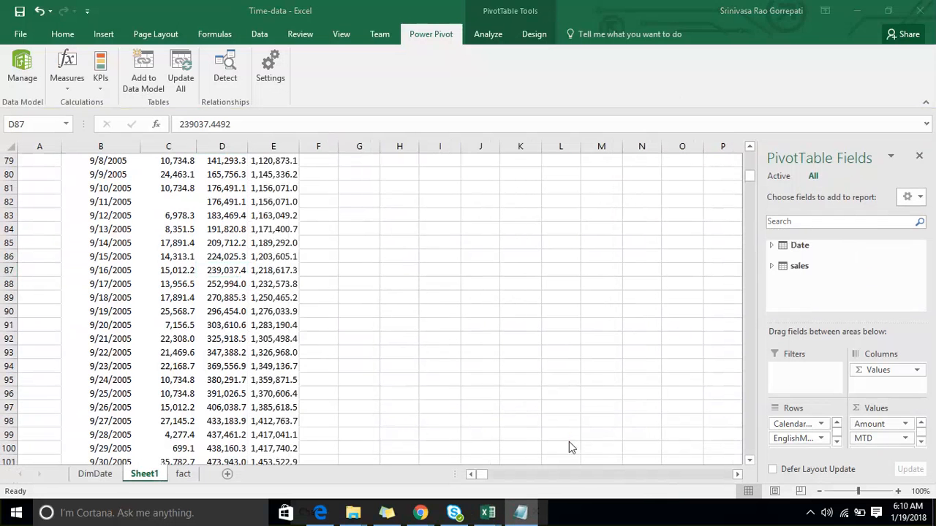
# - Examine the daily QTD values in the PivotTable from July 2005 across the quarter boundary into early October
pyautogui.scroll(20, 355, 307)
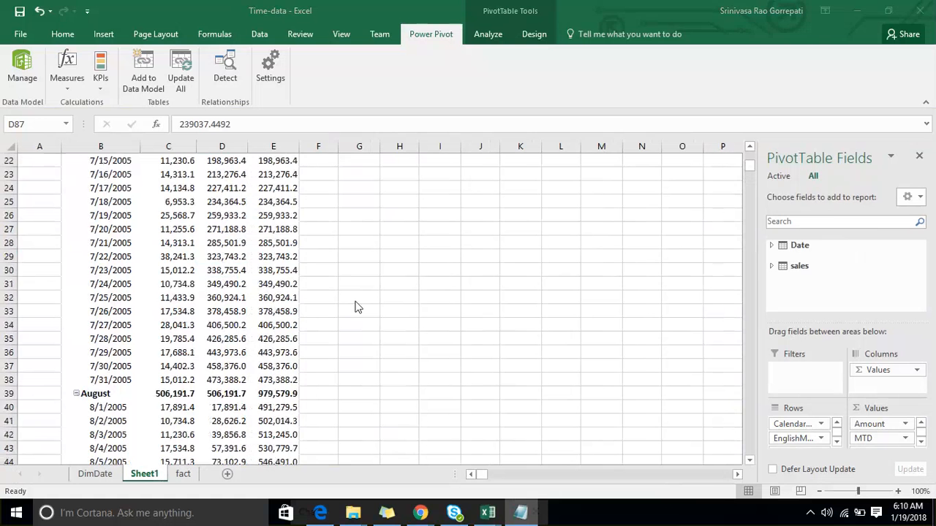
pyautogui.scroll(2, 355, 307)
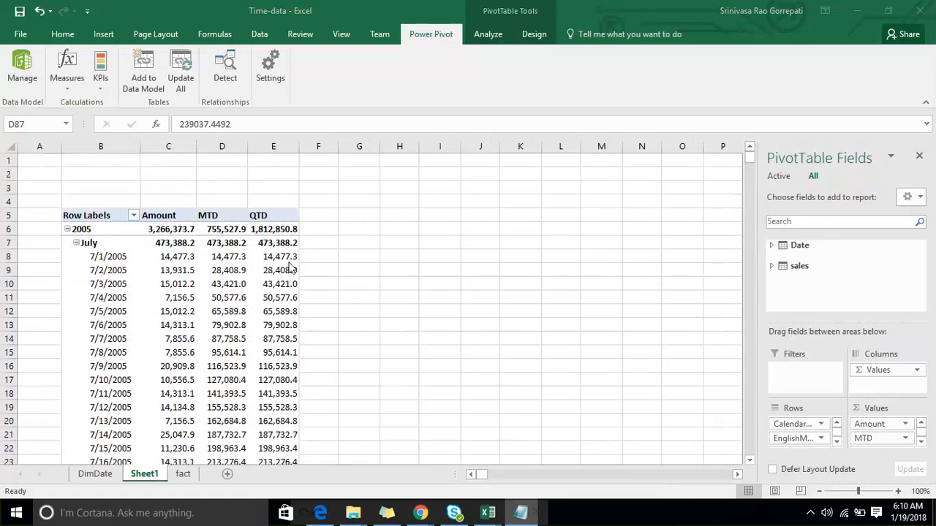
pyautogui.scroll(-1, 289, 278)
pyautogui.scroll(-8, 289, 278)
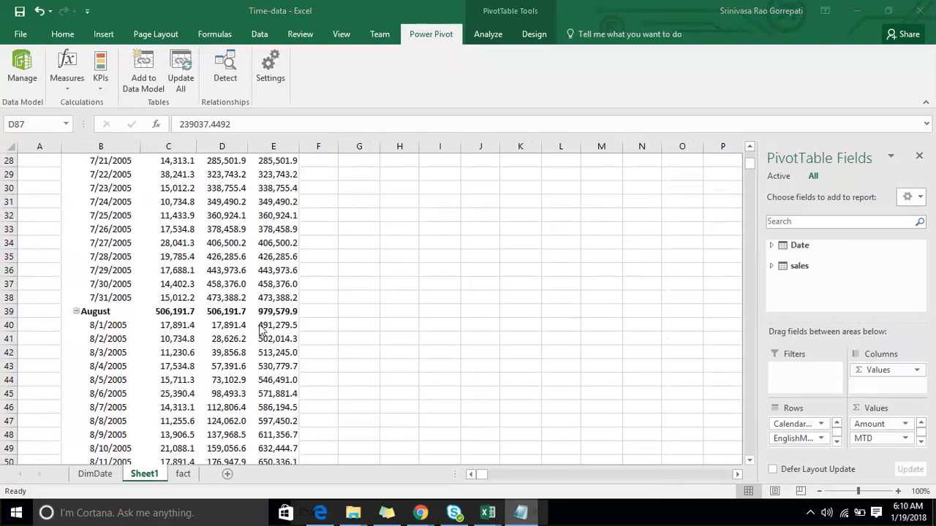
pyautogui.scroll(-9, 268, 330)
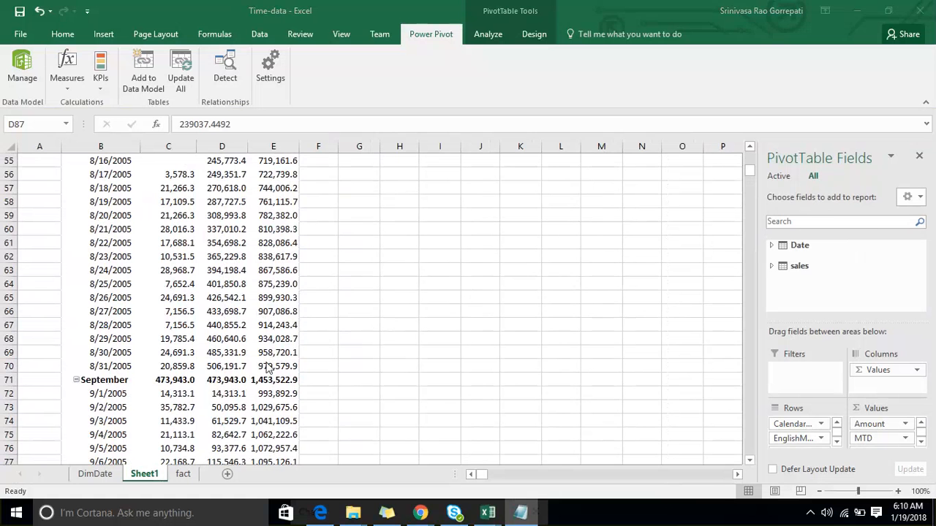
pyautogui.scroll(-4, 266, 381)
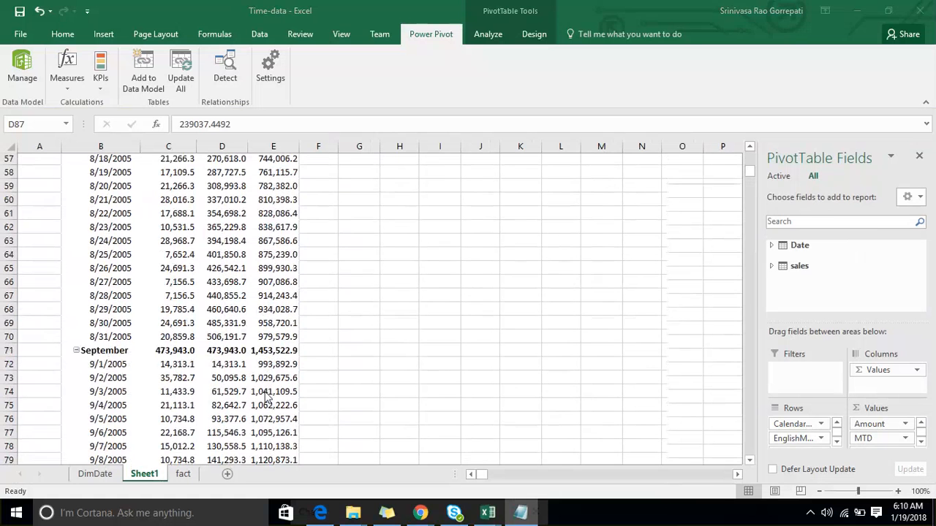
pyautogui.scroll(-7, 265, 391)
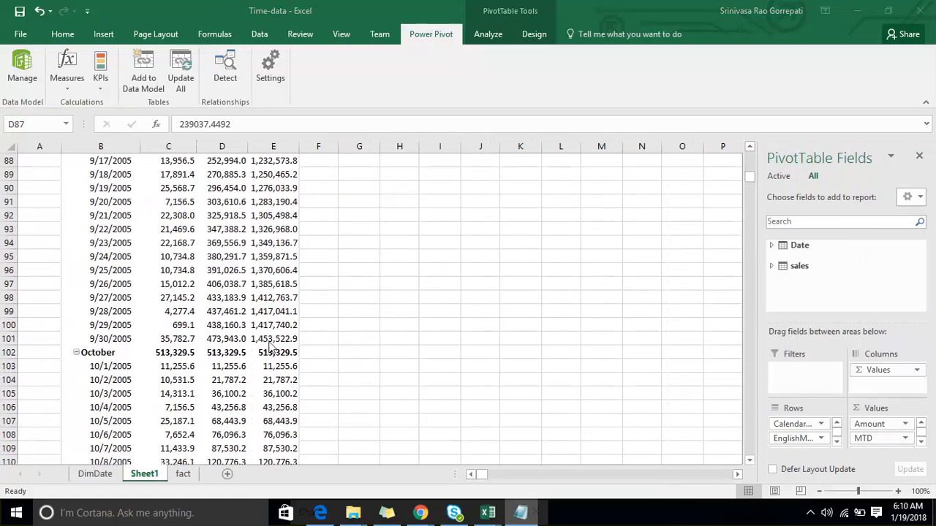
# - Compare the QTD values at the end of September and start of October 2005, and follow the running total into December
pyautogui.click(295, 340)
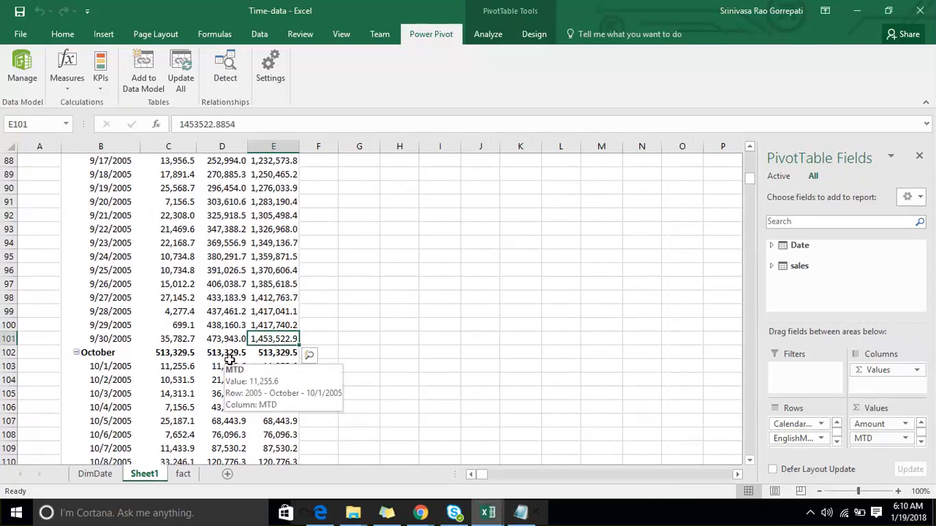
pyautogui.click(267, 366)
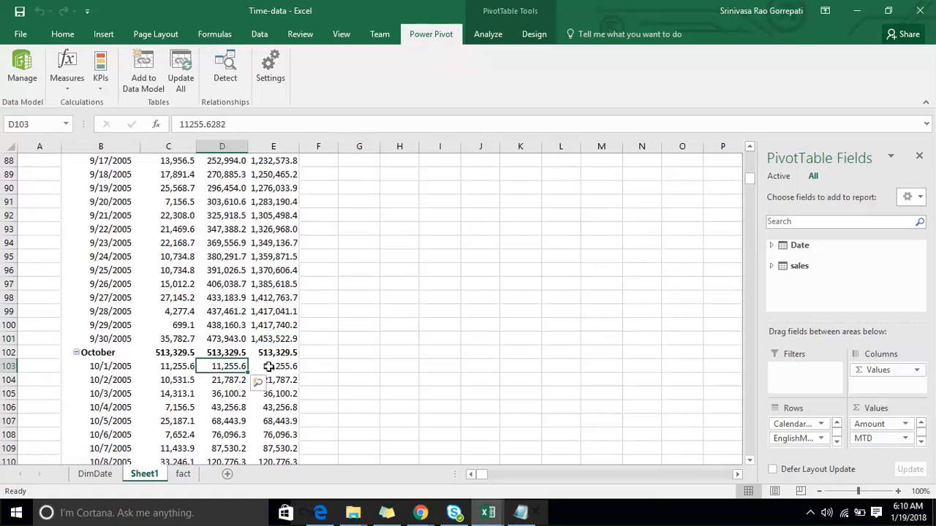
pyautogui.scroll(-2, 319, 345)
pyautogui.scroll(-19, 319, 345)
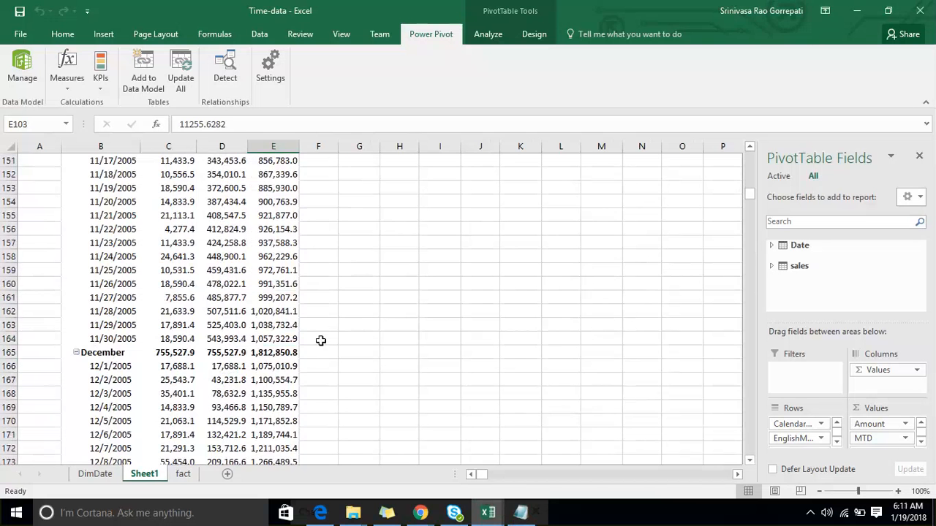
pyautogui.scroll(1, 272, 323)
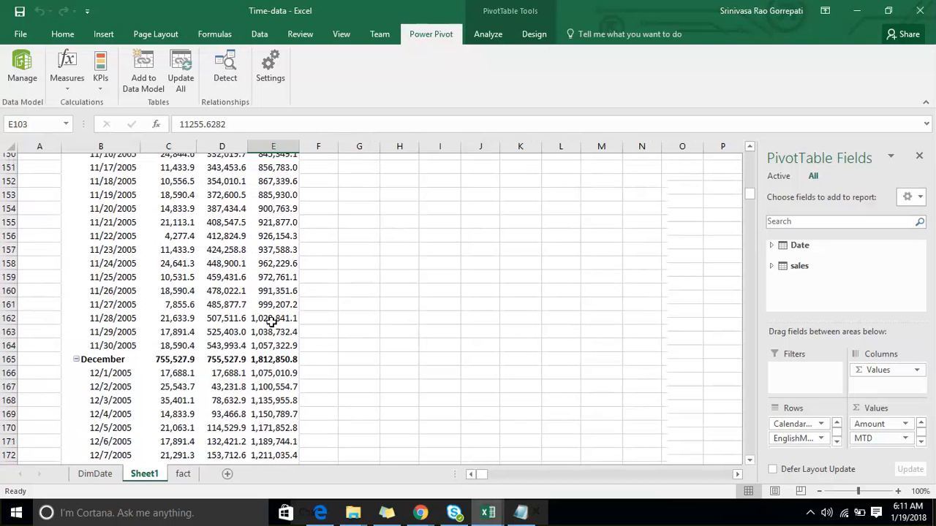
pyautogui.scroll(18, 271, 322)
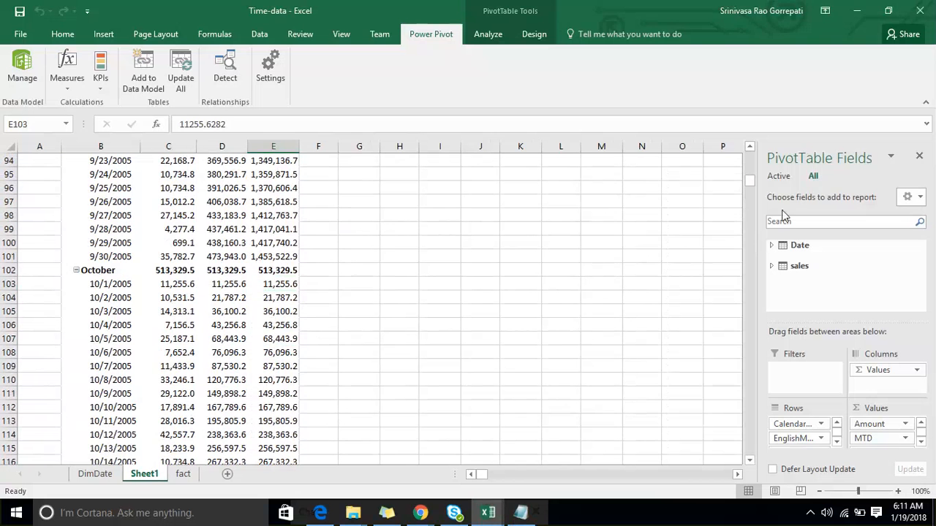
# - Remove the FullDateAlternateKey field from the PivotTable rows, leaving the CalendarYear and EnglishMonthName levels
pyautogui.click(836, 442)
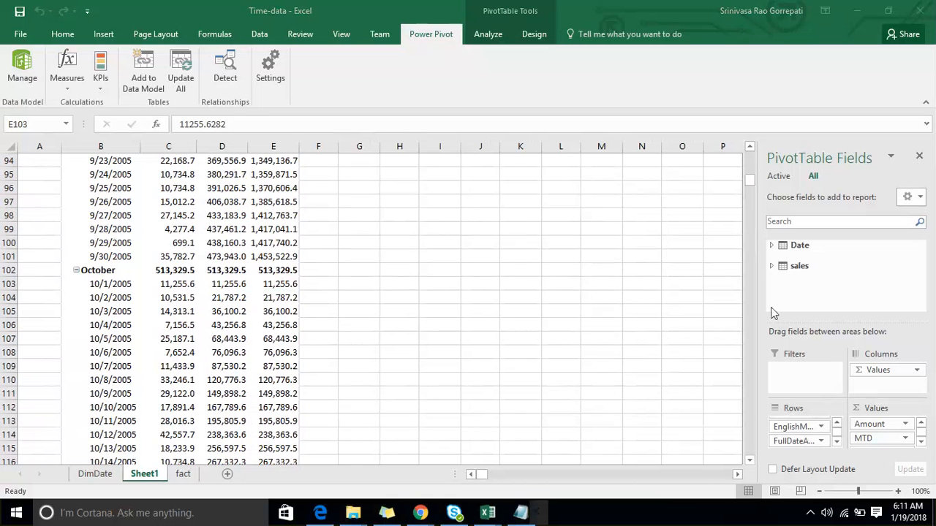
pyautogui.click(776, 248)
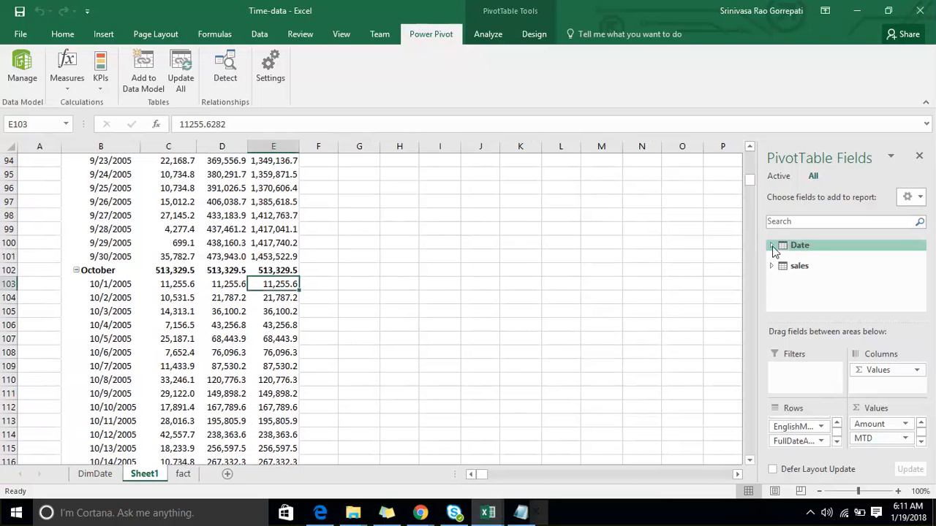
pyautogui.click(773, 247)
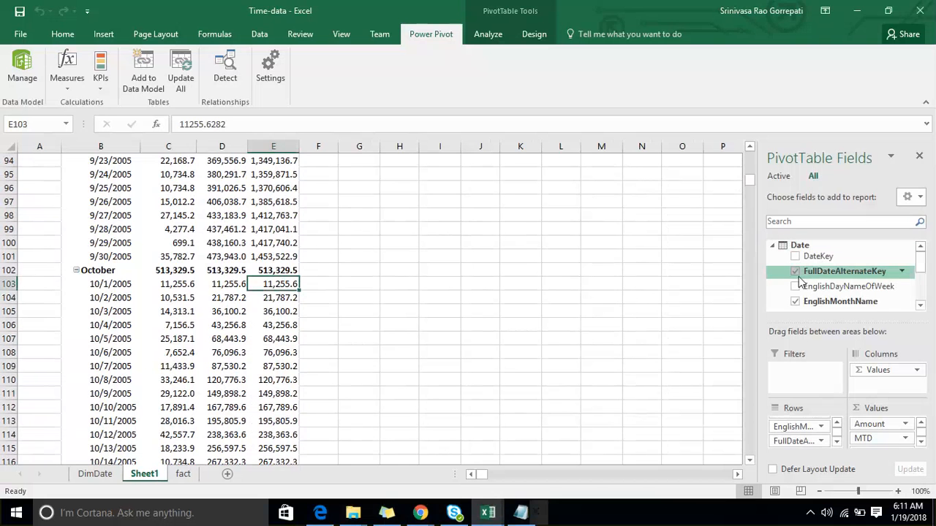
pyautogui.click(795, 272)
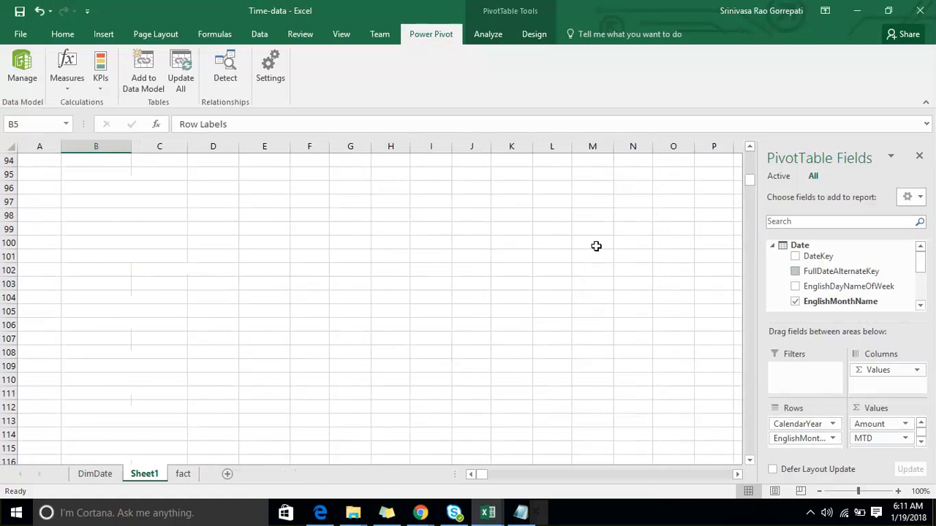
pyautogui.scroll(19, 600, 278)
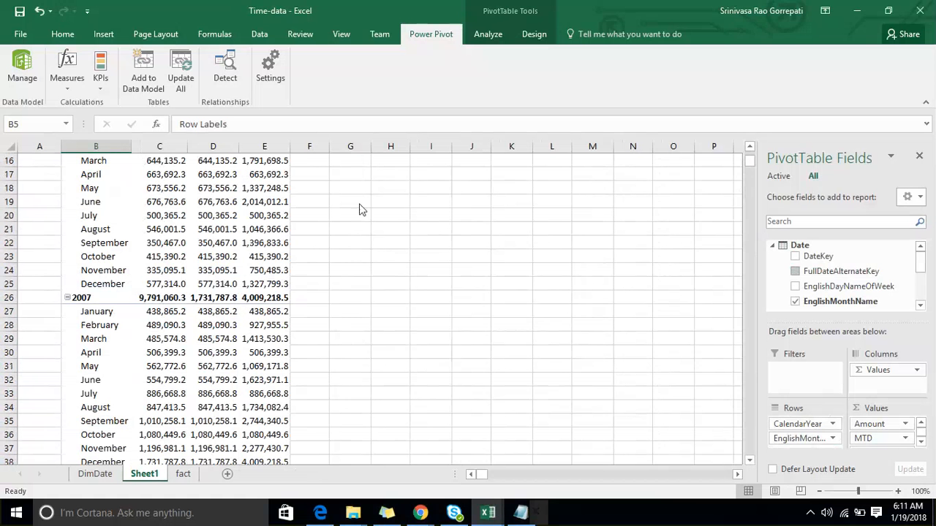
pyautogui.scroll(5, 188, 279)
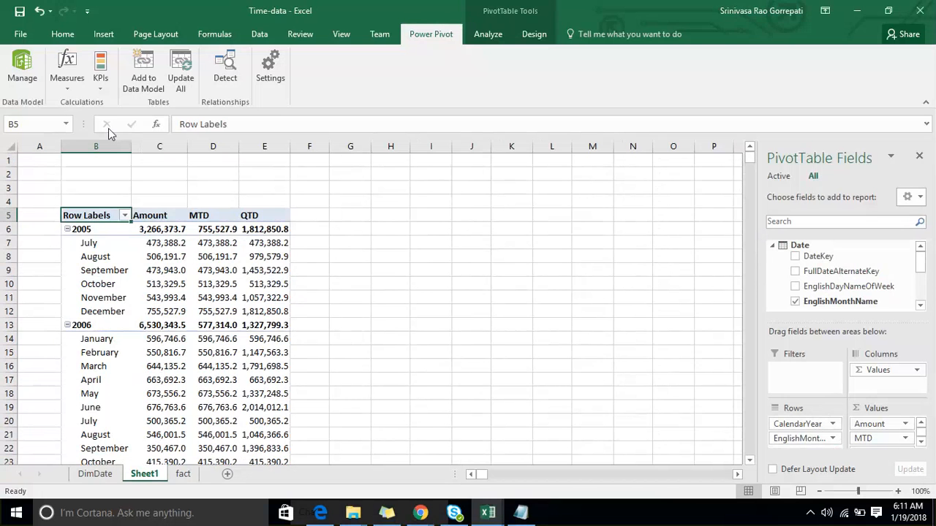
# - Start a new measure named YTD in the sales table and begin its formula with the TOTALYTD function
pyautogui.click(71, 89)
pyautogui.click(102, 102)
pyautogui.moveTo(378, 155); pyautogui.dragTo(311, 154)
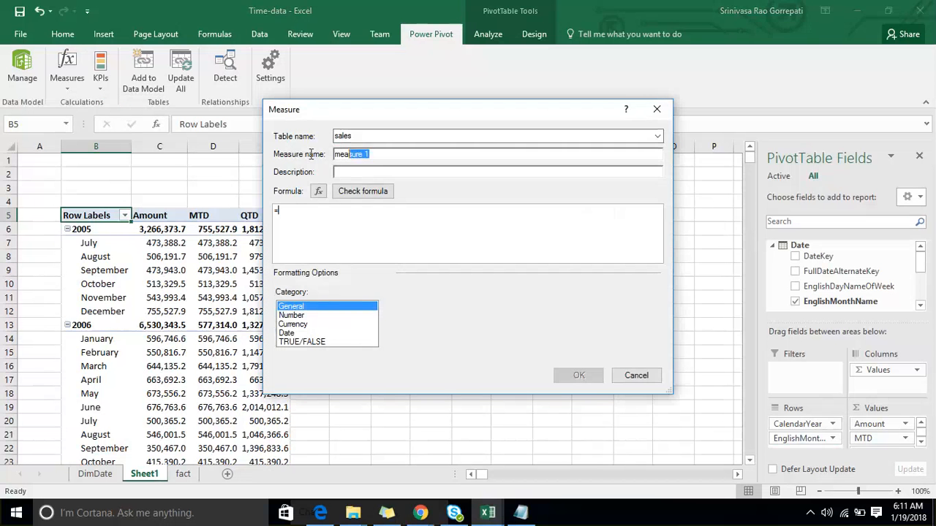
pyautogui.write('YTD')
pyautogui.click(302, 211)
pyautogui.write('Tot')
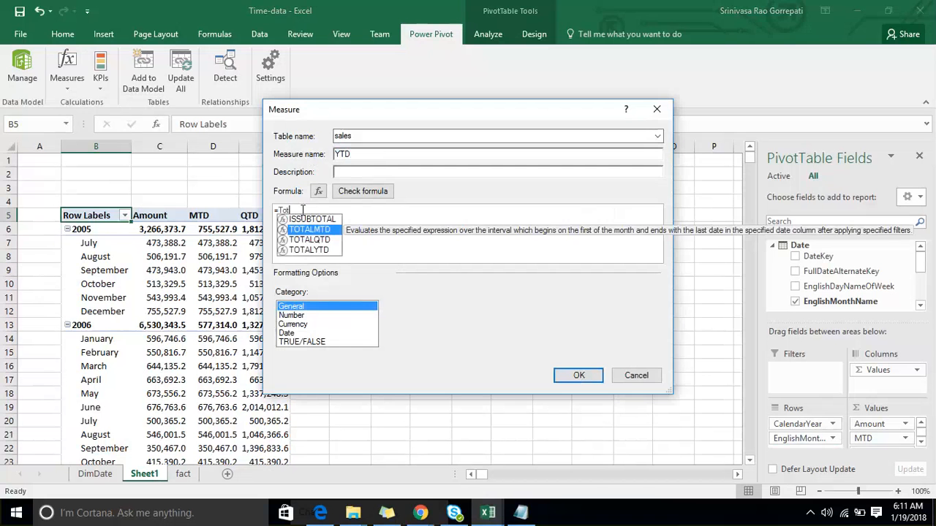
pyautogui.press('Down')
pyautogui.press('Down')
pyautogui.press('Tab')
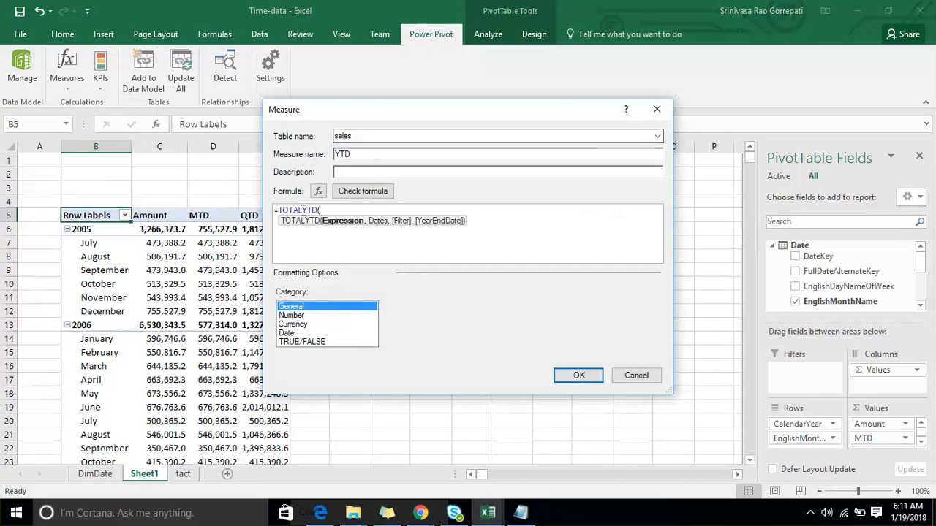
# - Complete the TOTALYTD formula with [Amount] as the expression and 'Date'[FullDateAlternateKey] as the dates, and check it for errors
pyautogui.write("[Amount],'Date")
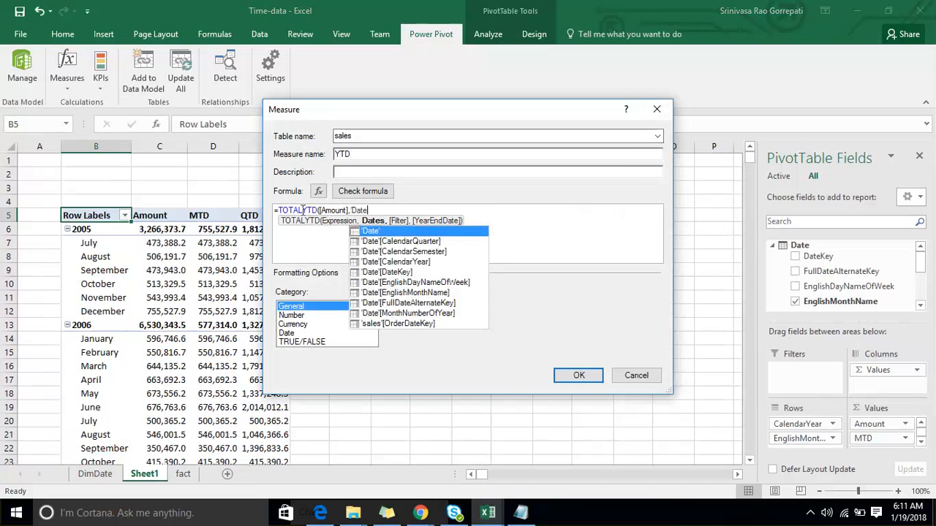
pyautogui.press('Down')
pyautogui.press('Down')
pyautogui.press('Down')
pyautogui.press('Down')
pyautogui.press('Down')
pyautogui.press('Down')
pyautogui.press('Down')
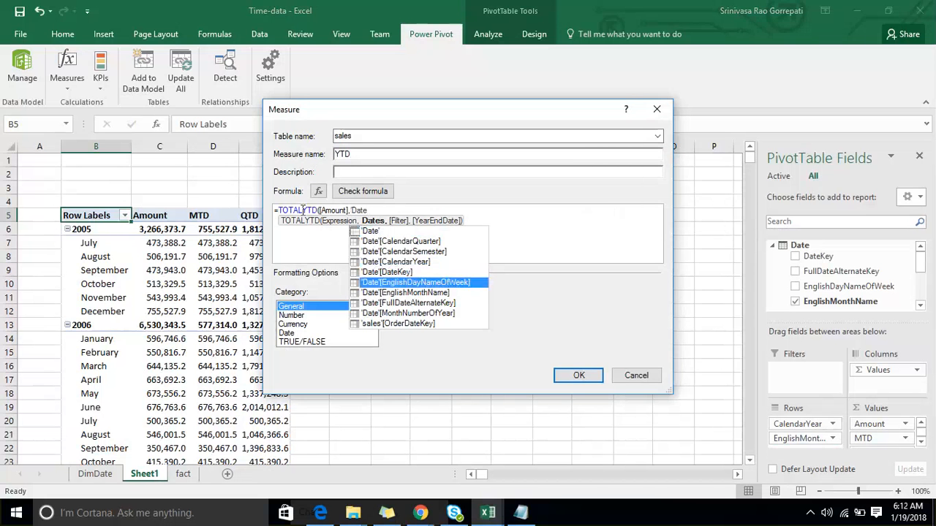
pyautogui.press('Tab')
pyautogui.write(')')
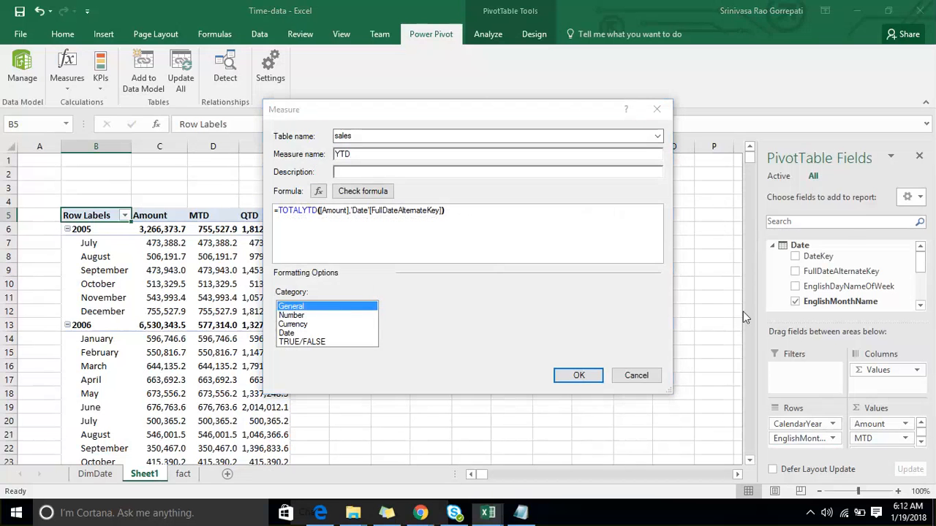
pyautogui.click(576, 379)
pyautogui.click(370, 194)
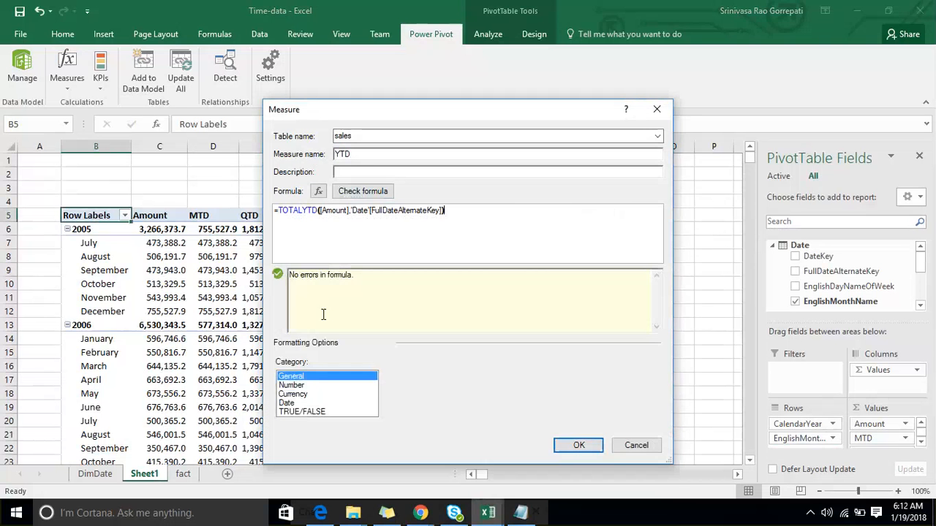
# - Format the YTD measure as a decimal number with 1 decimal place and the 1000 separator, and create it
pyautogui.click(322, 385)
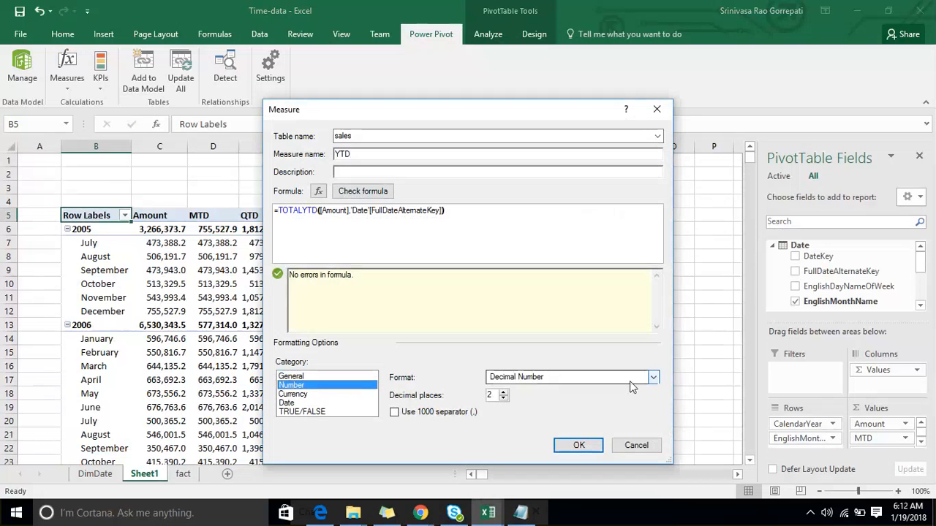
pyautogui.click(503, 399)
pyautogui.click(461, 413)
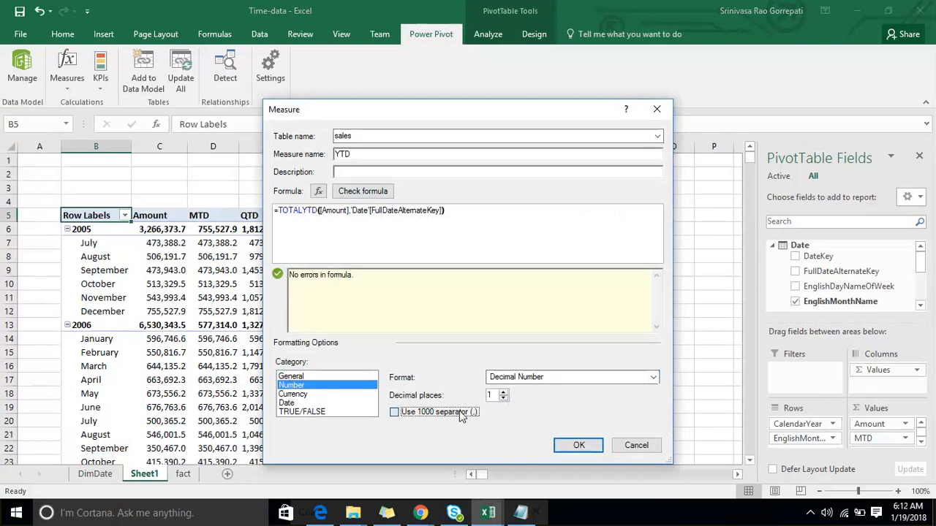
pyautogui.click(571, 444)
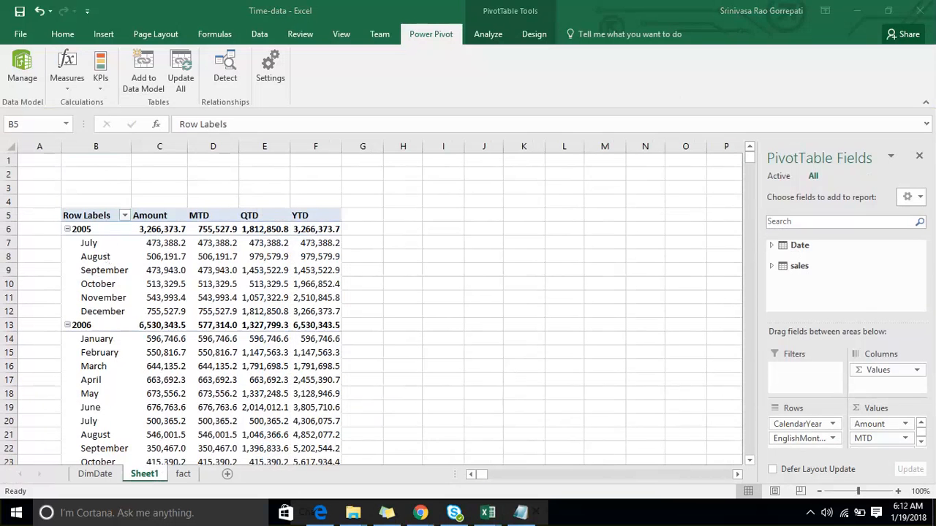
# - Mark the 2005 MTD, QTD and YTD values and the start of 2006 with on-screen pen annotations, and clear them
pyautogui.click(718, 18)
pyautogui.moveTo(205, 242)
pyautogui.mouseDown()
pyautogui.moveTo(236, 273)
pyautogui.moveTo(250, 271)
pyautogui.moveTo(233, 322)
pyautogui.mouseUp()
pyautogui.moveTo(256, 286); pyautogui.dragTo(278, 310)
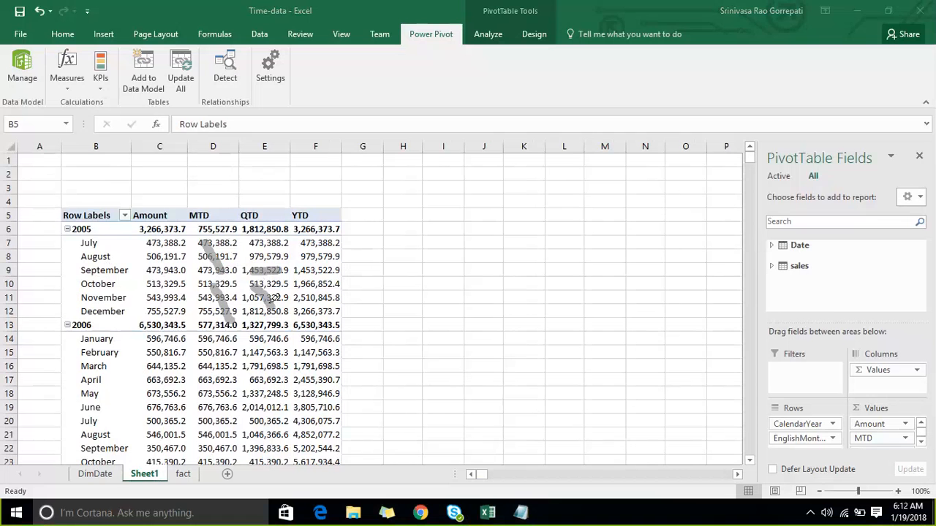
pyautogui.moveTo(250, 235); pyautogui.dragTo(262, 269)
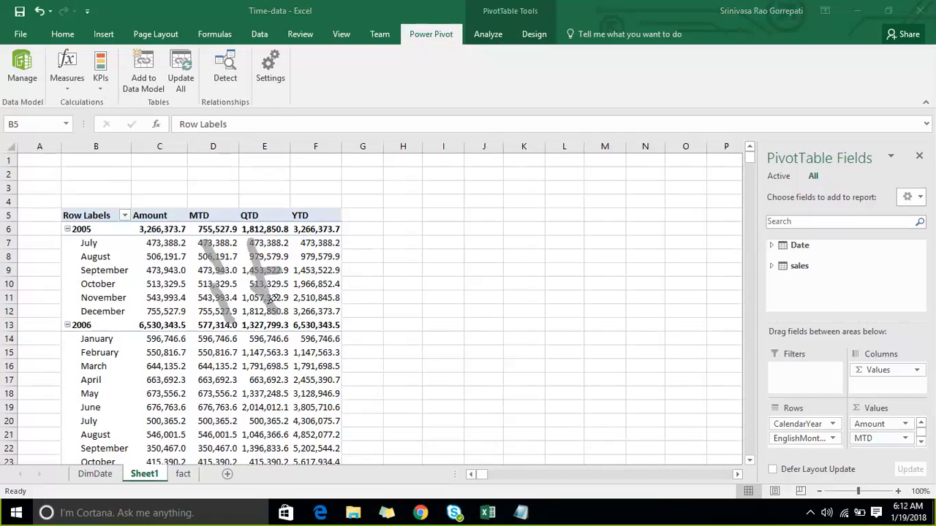
pyautogui.moveTo(347, 269); pyautogui.dragTo(387, 244)
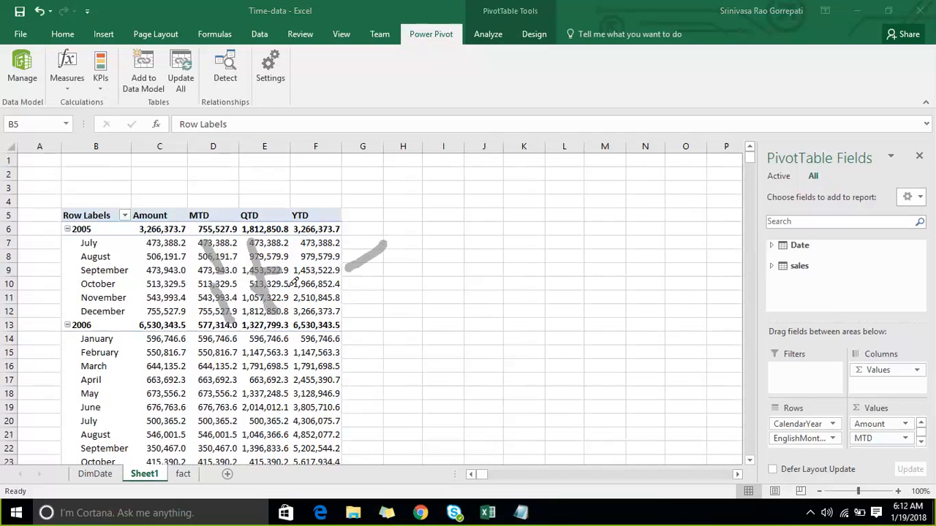
pyautogui.moveTo(293, 290)
pyautogui.mouseDown()
pyautogui.moveTo(305, 272)
pyautogui.moveTo(318, 309)
pyautogui.mouseUp()
pyautogui.moveTo(373, 237)
pyautogui.mouseDown()
pyautogui.moveTo(381, 307)
pyautogui.moveTo(351, 312)
pyautogui.mouseUp()
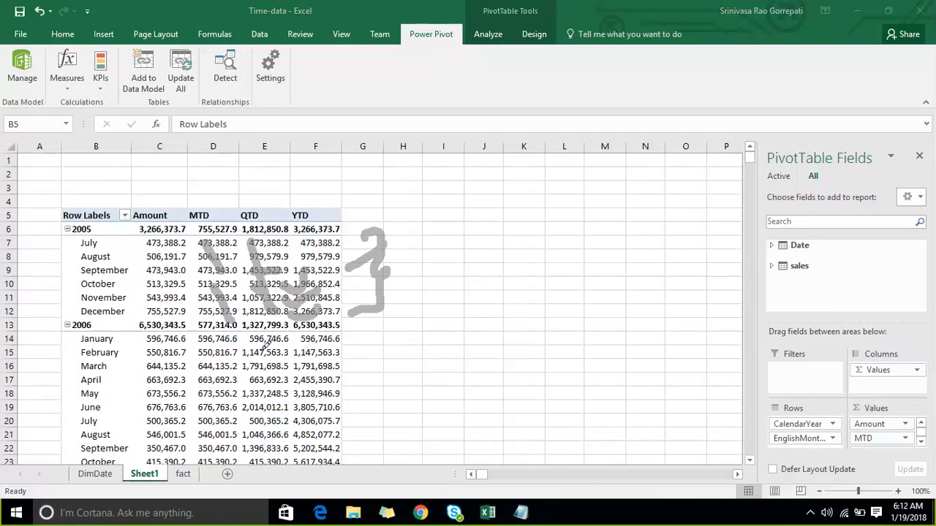
pyautogui.moveTo(175, 337)
pyautogui.mouseDown()
pyautogui.moveTo(387, 330)
pyautogui.moveTo(382, 496)
pyautogui.moveTo(357, 477)
pyautogui.mouseUp()
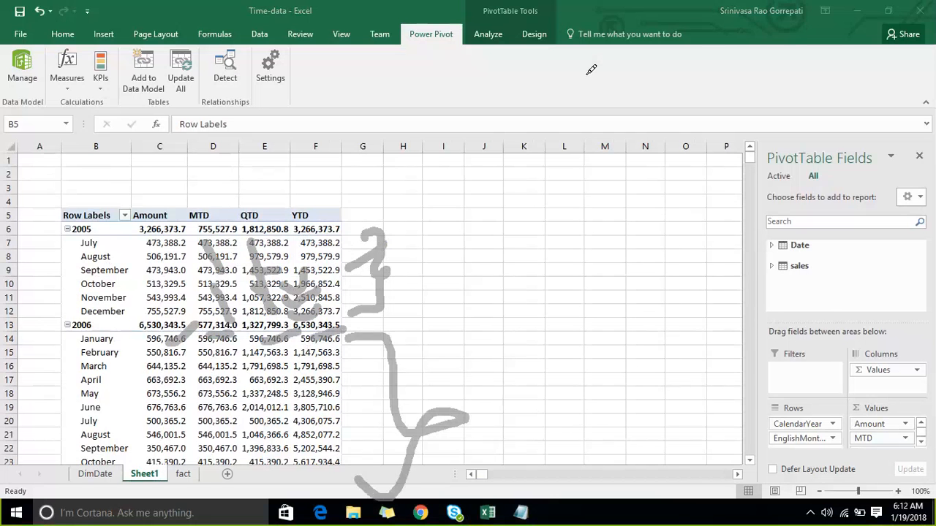
pyautogui.press('Escape')
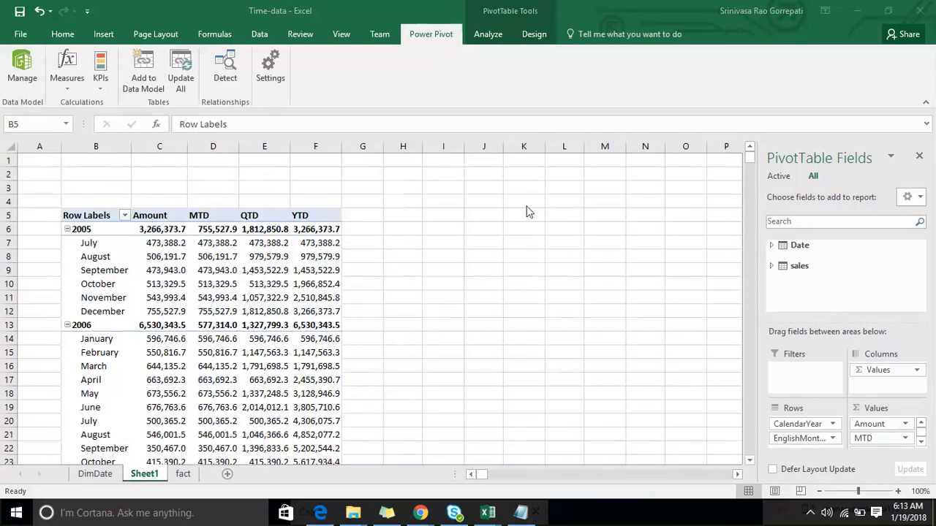
# - Circle the 2005 block with the annotation pen, mark its Amount, QTD and YTD values, and clear the markings
pyautogui.click(707, 33)
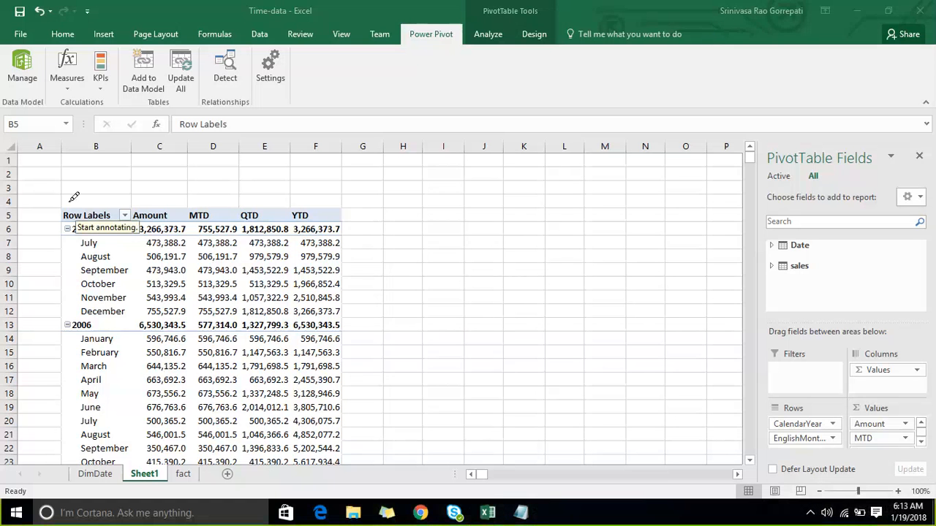
pyautogui.moveTo(69, 203)
pyautogui.mouseDown()
pyautogui.moveTo(73, 283)
pyautogui.moveTo(183, 318)
pyautogui.moveTo(391, 259)
pyautogui.moveTo(70, 208)
pyautogui.mouseUp()
pyautogui.moveTo(164, 162); pyautogui.dragTo(101, 244)
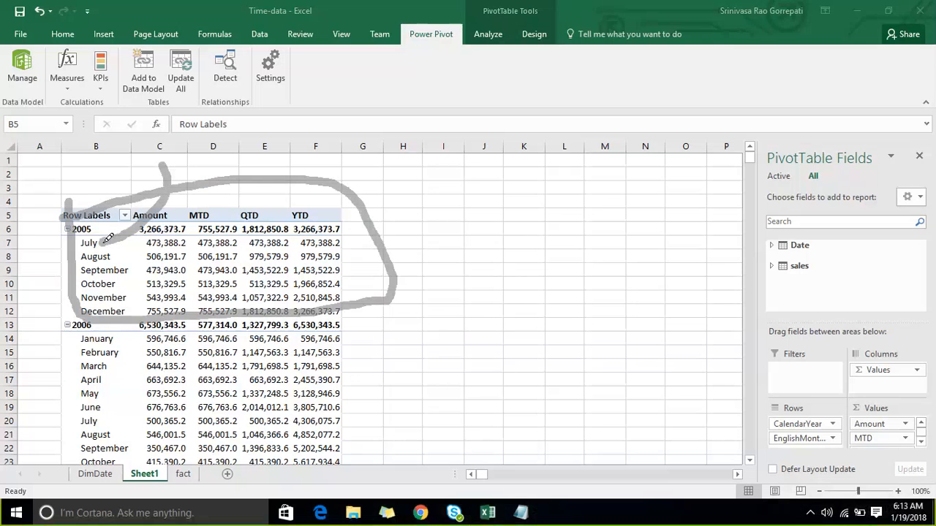
pyautogui.moveTo(158, 161)
pyautogui.mouseDown()
pyautogui.moveTo(168, 221)
pyautogui.moveTo(180, 152)
pyautogui.moveTo(184, 188)
pyautogui.mouseUp()
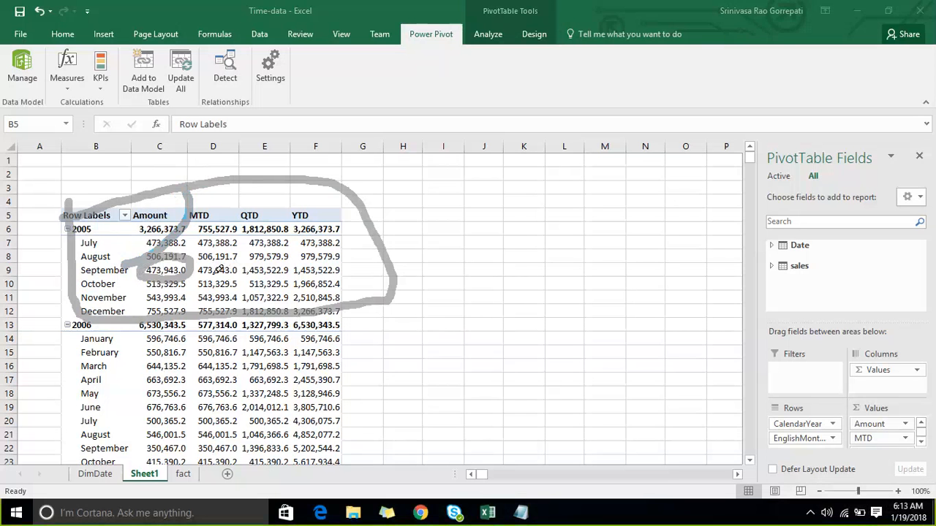
pyautogui.moveTo(304, 225); pyautogui.dragTo(248, 283)
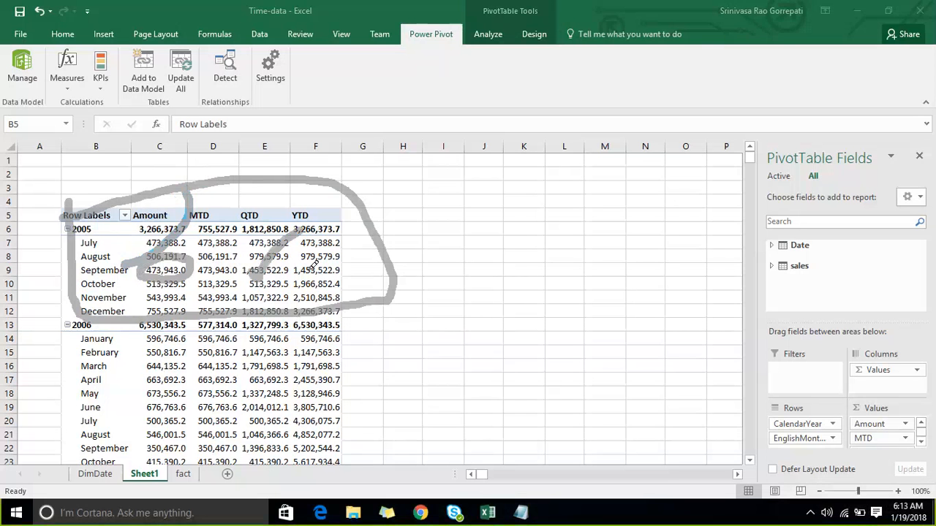
pyautogui.moveTo(305, 277); pyautogui.dragTo(354, 241)
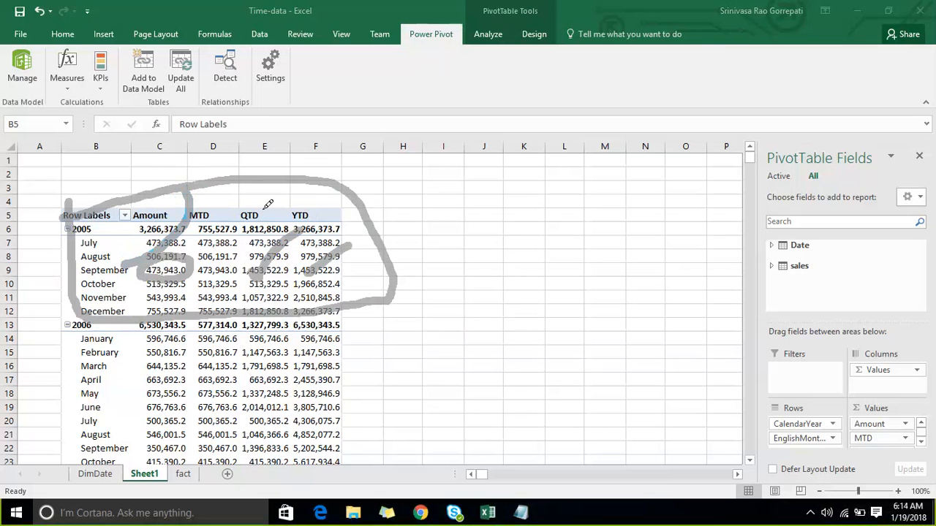
pyautogui.click(727, 14)
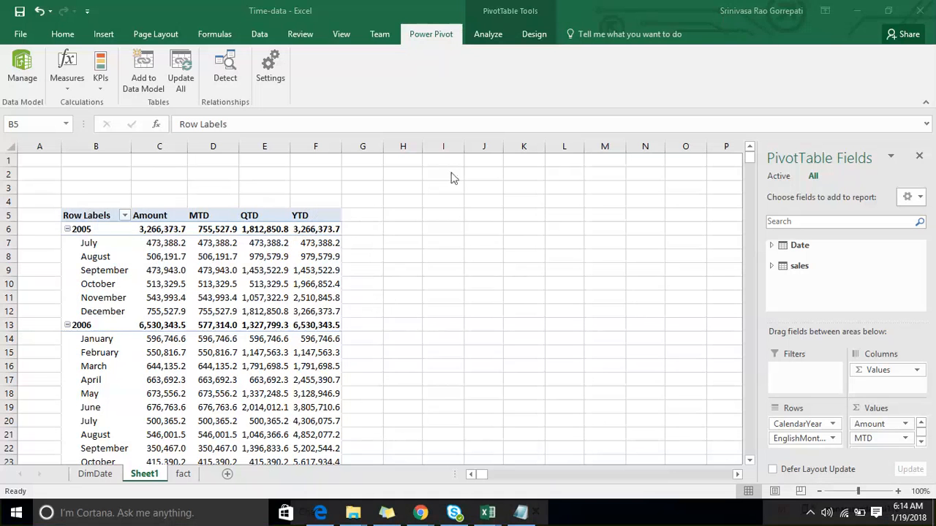
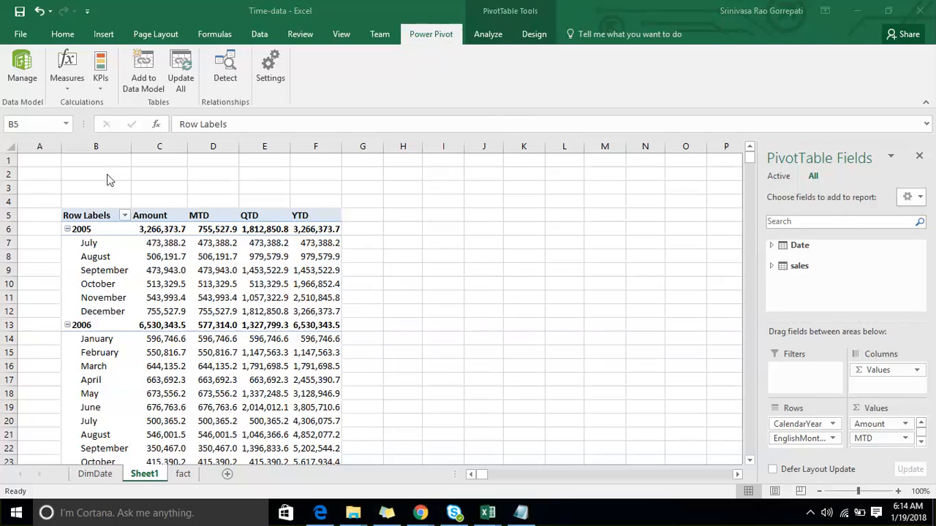
# - Open the COM Add-ins list from the Excel options, check where the Power Pivot add-in is enabled, and close it without changes
pyautogui.click(107, 178)
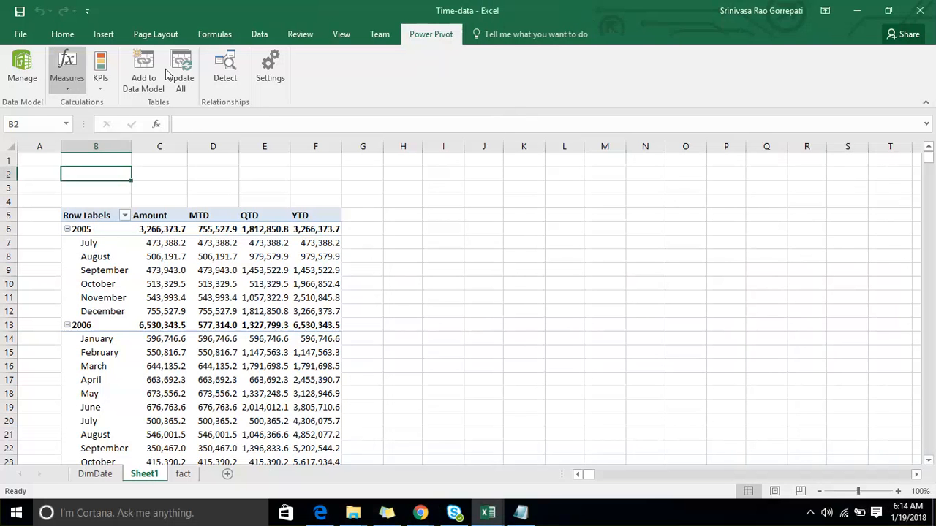
pyautogui.click(22, 37)
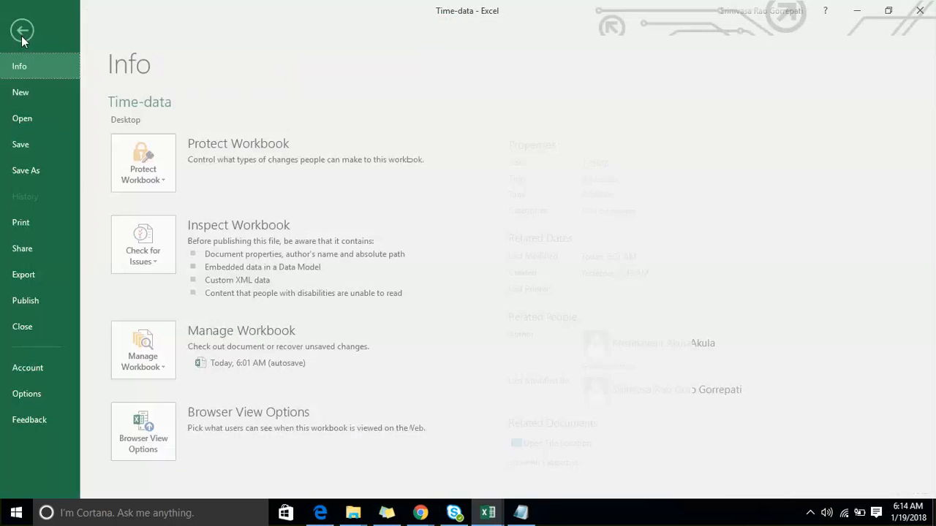
pyautogui.click(45, 392)
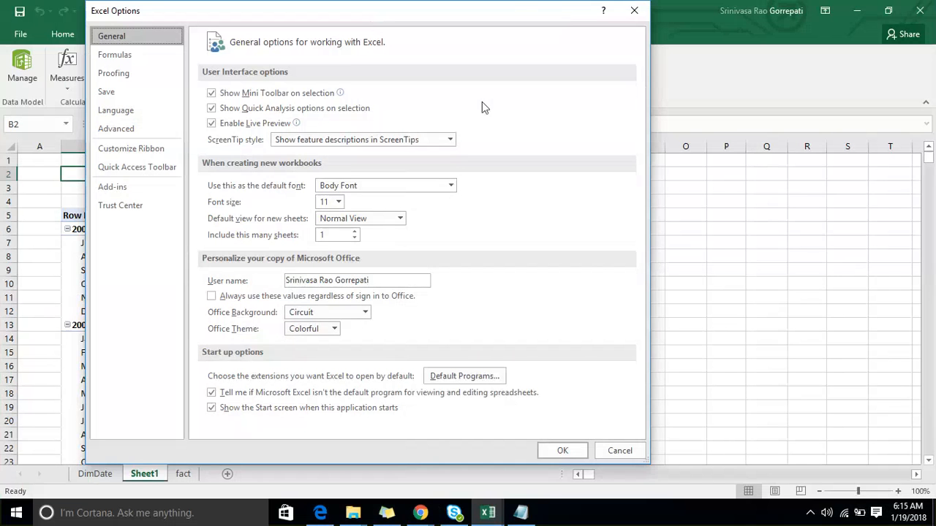
pyautogui.click(143, 196)
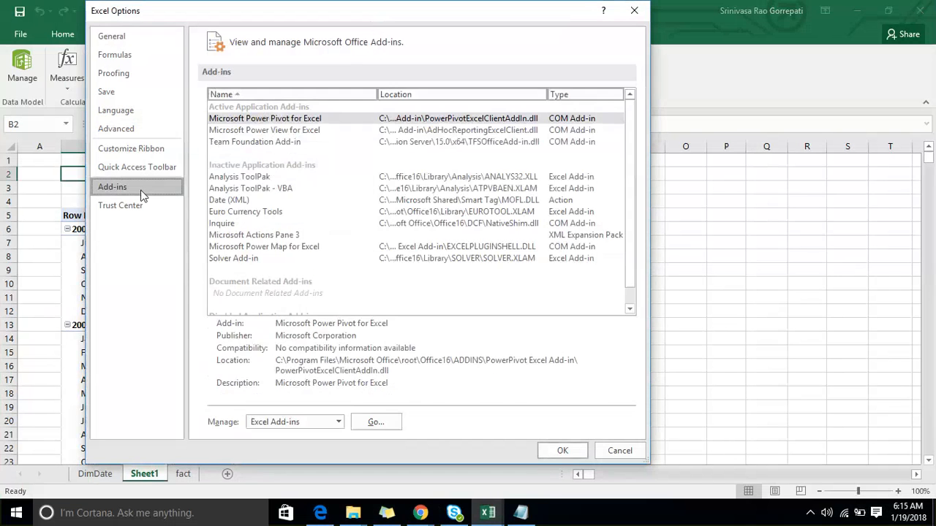
pyautogui.click(338, 423)
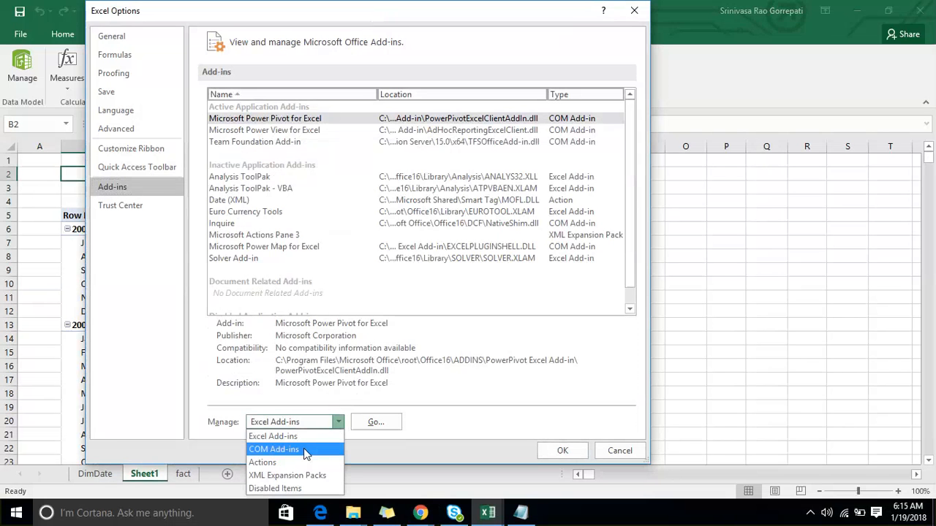
pyautogui.click(305, 449)
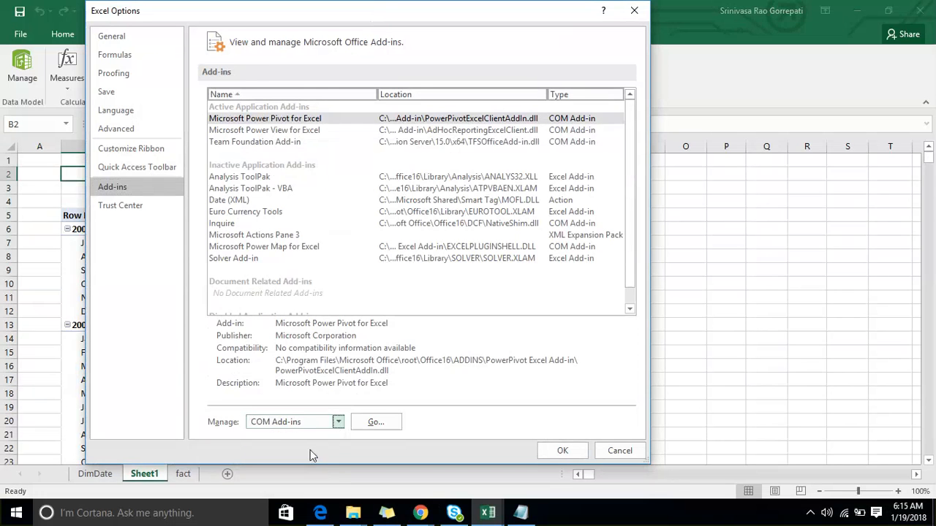
pyautogui.click(374, 422)
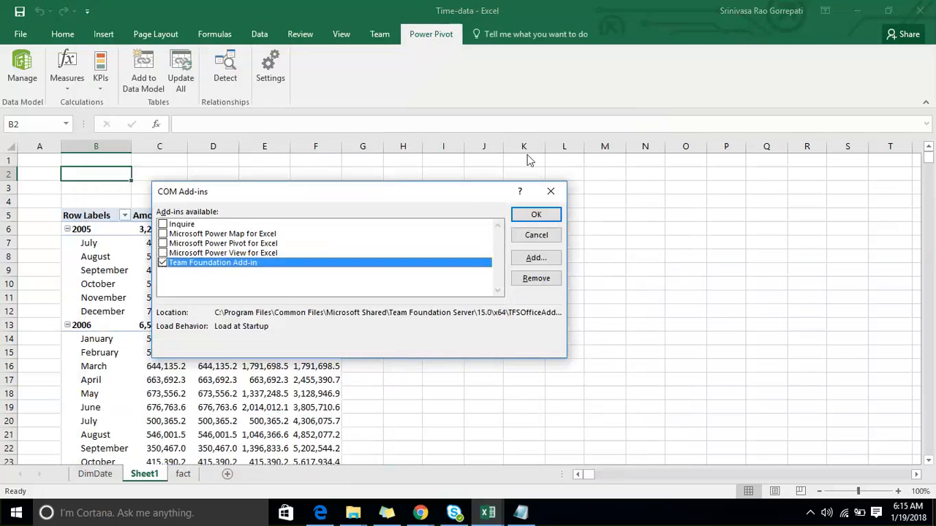
pyautogui.click(551, 192)
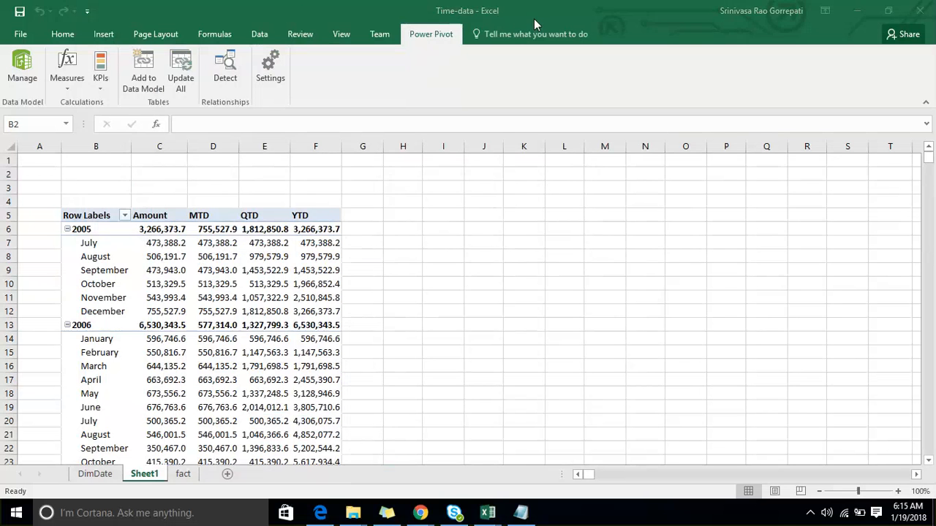
# - Annotate the Amount, MTD and YTD columns with pen strokes, circle the July–September 2005 QTD values, mark the adjacent rows, and clear the markings
pyautogui.click(61, 250)
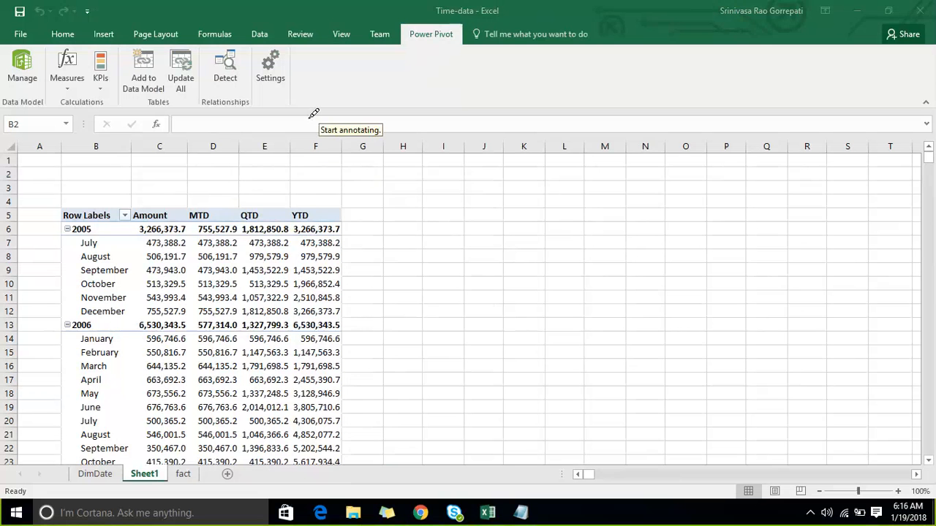
pyautogui.moveTo(310, 111)
pyautogui.mouseDown()
pyautogui.moveTo(316, 203)
pyautogui.moveTo(225, 214)
pyautogui.mouseUp()
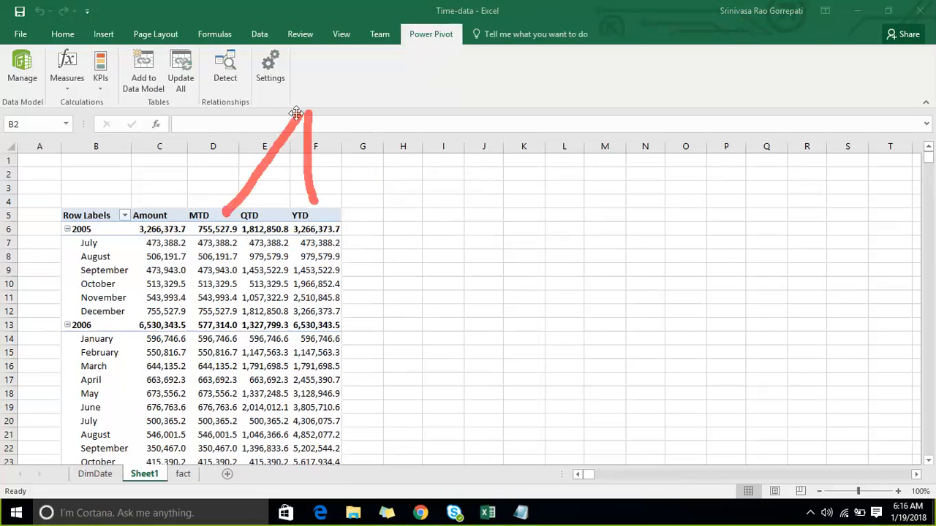
pyautogui.moveTo(302, 110); pyautogui.dragTo(160, 194)
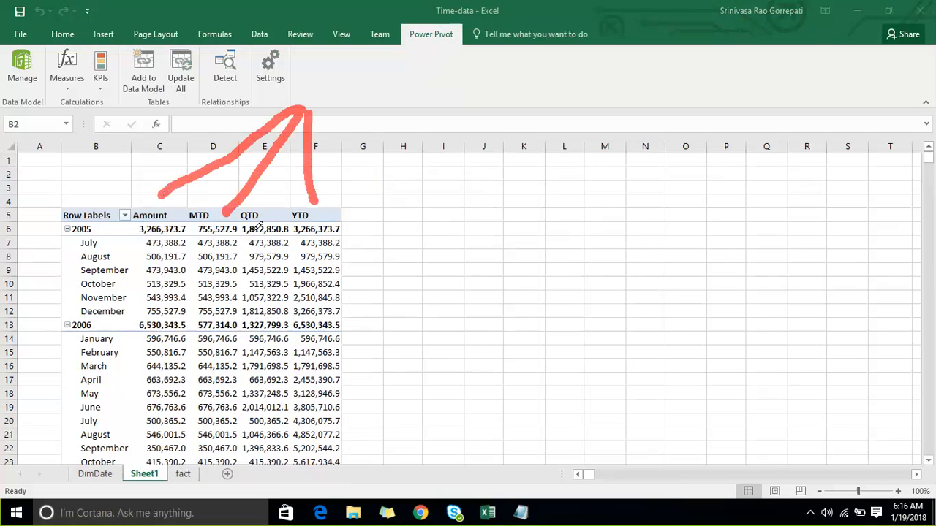
pyautogui.moveTo(249, 236)
pyautogui.mouseDown()
pyautogui.moveTo(235, 283)
pyautogui.moveTo(300, 263)
pyautogui.moveTo(250, 233)
pyautogui.mouseUp()
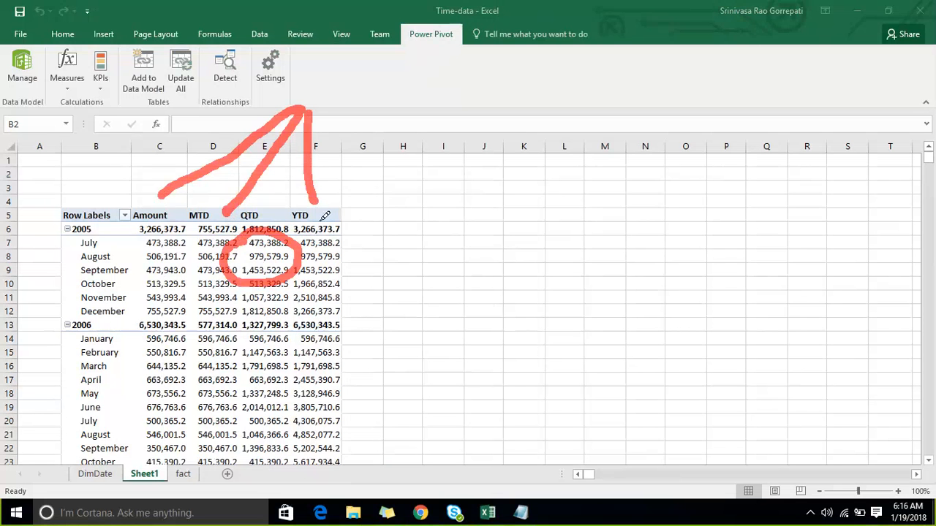
pyautogui.moveTo(197, 243); pyautogui.dragTo(359, 244)
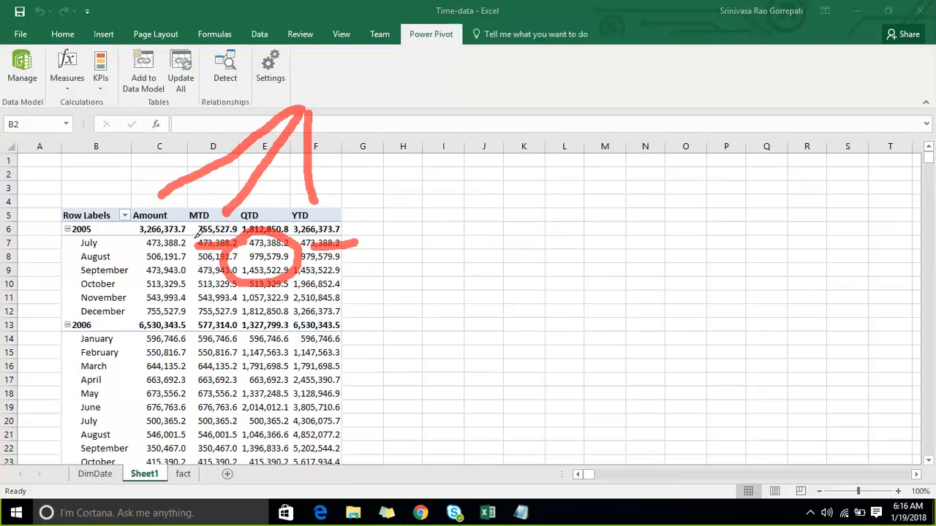
pyautogui.moveTo(195, 238)
pyautogui.mouseDown()
pyautogui.moveTo(189, 248)
pyautogui.moveTo(206, 255)
pyautogui.mouseUp()
pyautogui.moveTo(354, 257); pyautogui.dragTo(387, 245)
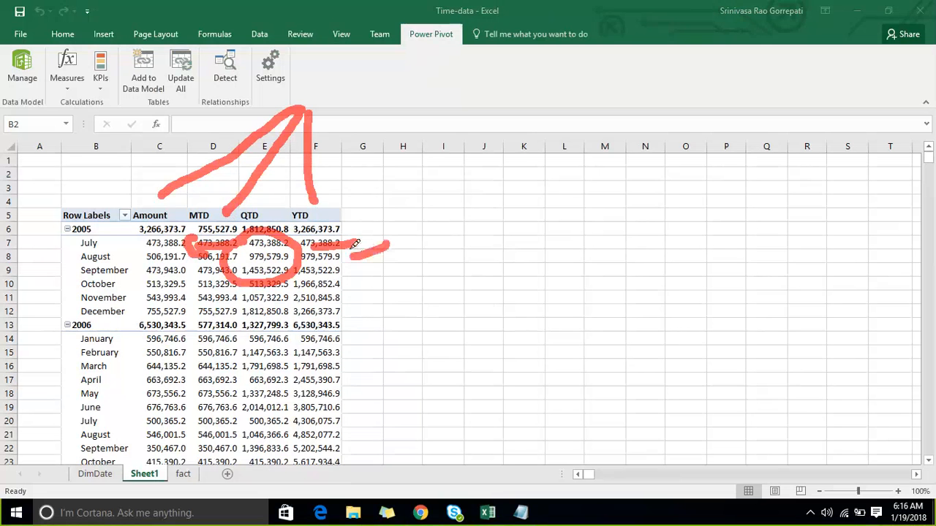
pyautogui.moveTo(227, 232); pyautogui.dragTo(212, 279)
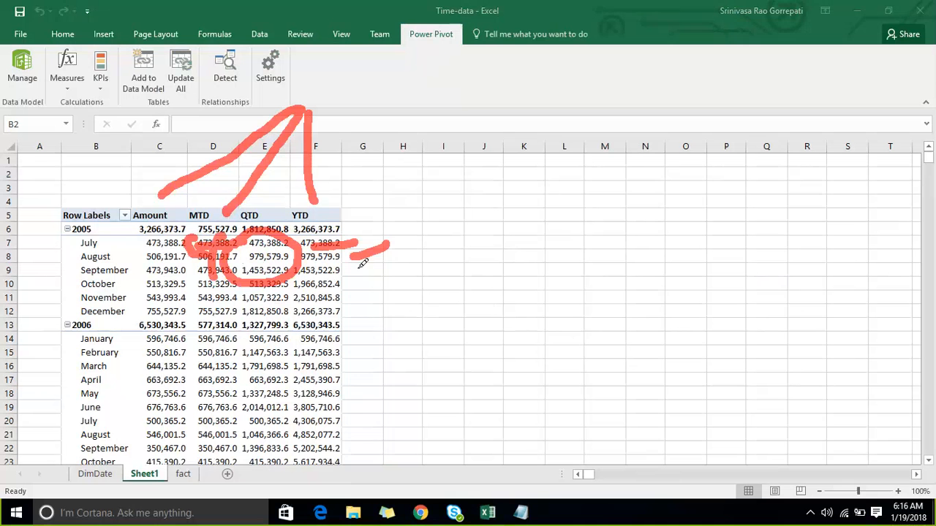
pyautogui.moveTo(366, 254); pyautogui.dragTo(390, 247)
pyautogui.moveTo(351, 273); pyautogui.dragTo(417, 256)
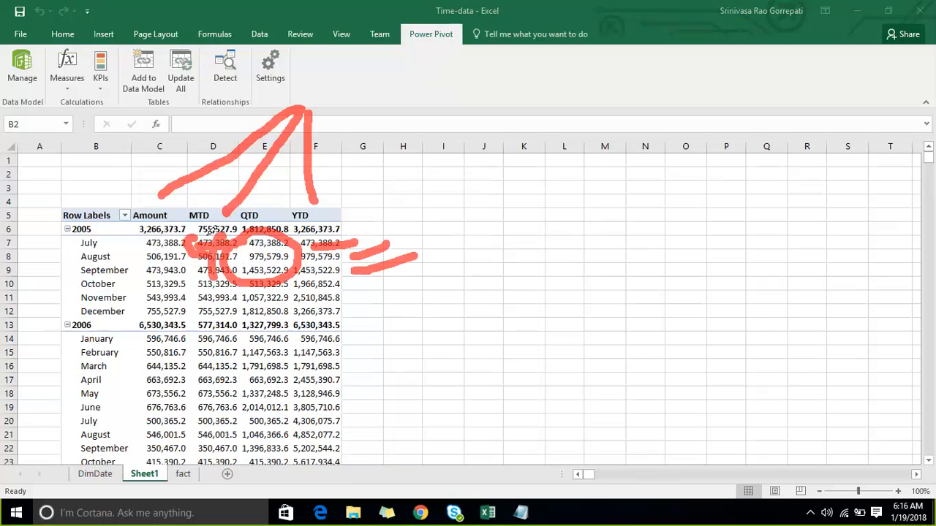
pyautogui.moveTo(213, 265); pyautogui.dragTo(208, 292)
pyautogui.moveTo(349, 288); pyautogui.dragTo(414, 256)
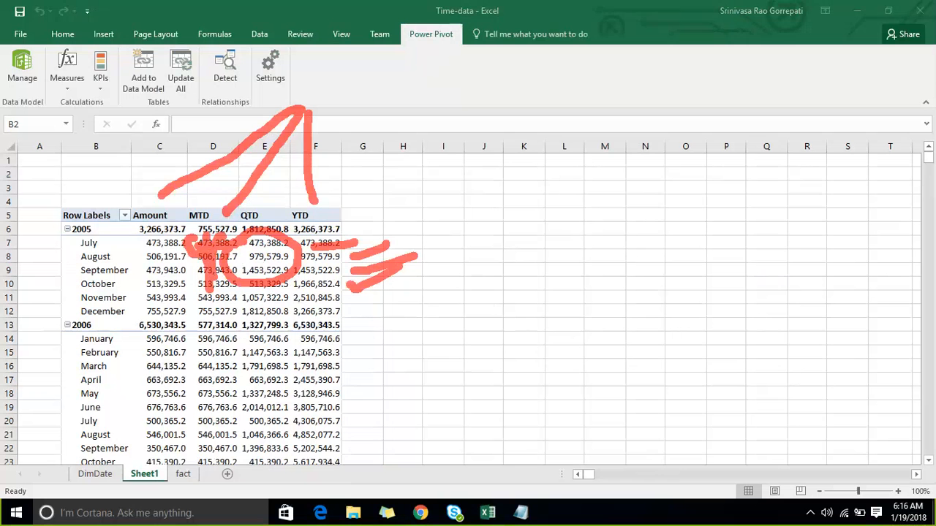
pyautogui.click(724, 14)
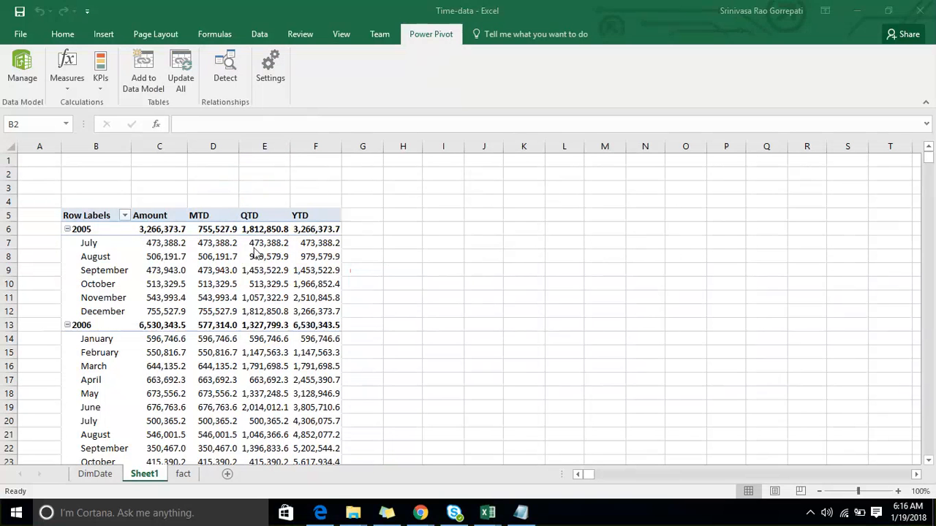
# - Compare the January 2006 values across the Amount, MTD, QTD and YTD columns of the PivotTable
pyautogui.scroll(-2, 325, 287)
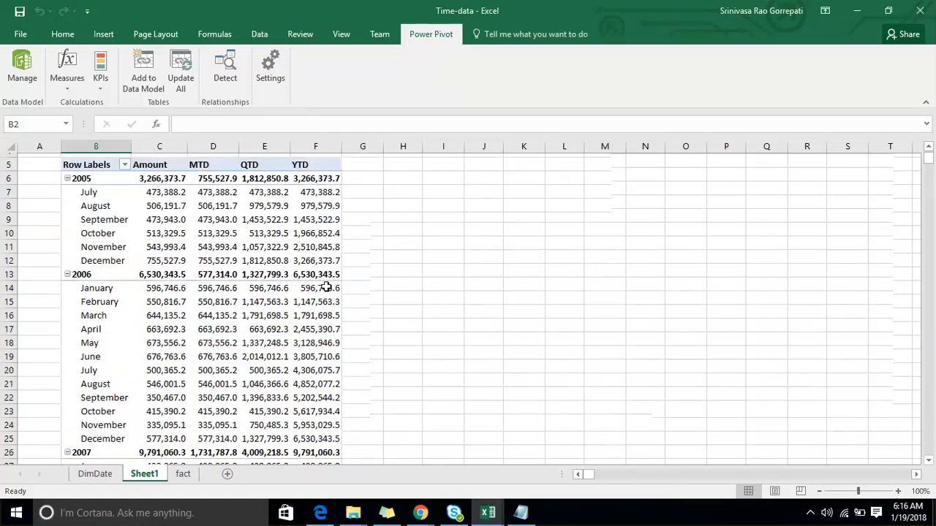
pyautogui.scroll(-1, 326, 287)
pyautogui.click(299, 256)
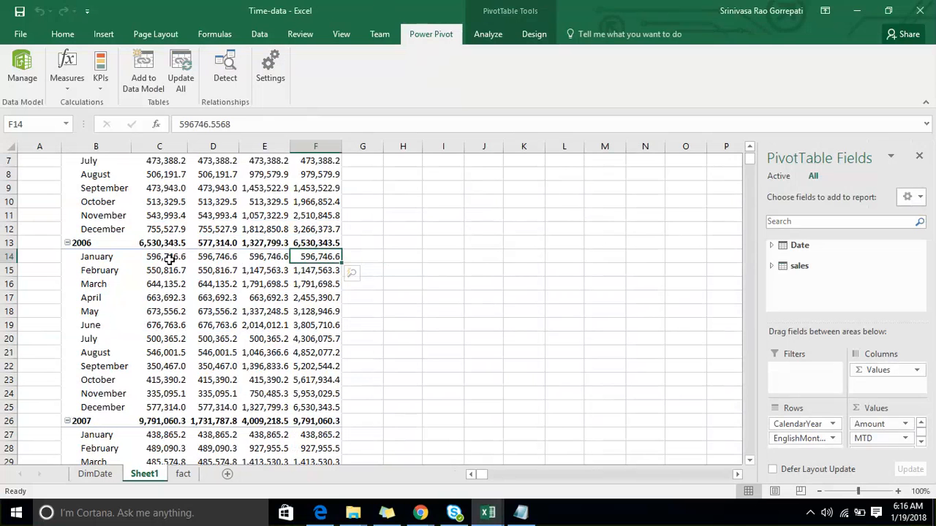
pyautogui.press('Left')
pyautogui.press('Left')
pyautogui.press('Left')
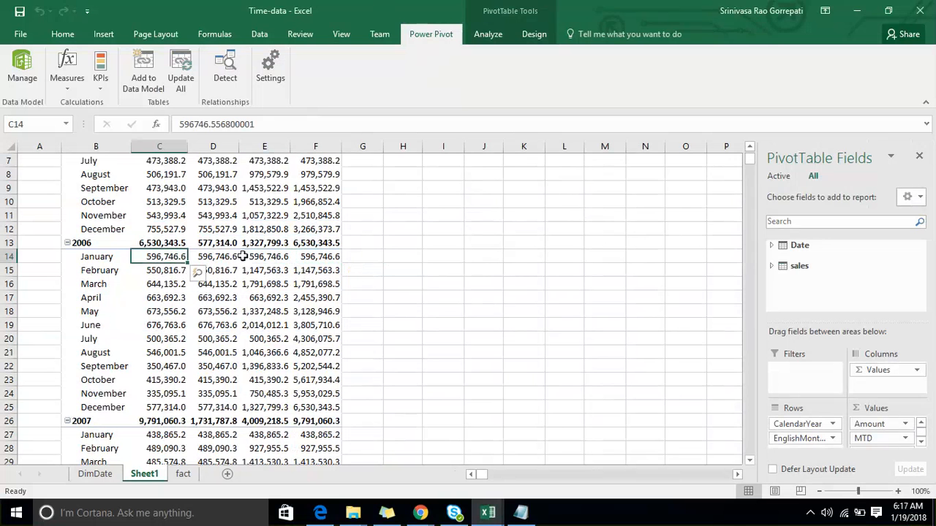
pyautogui.press('Right')
pyautogui.press('Right')
pyautogui.press('Right')
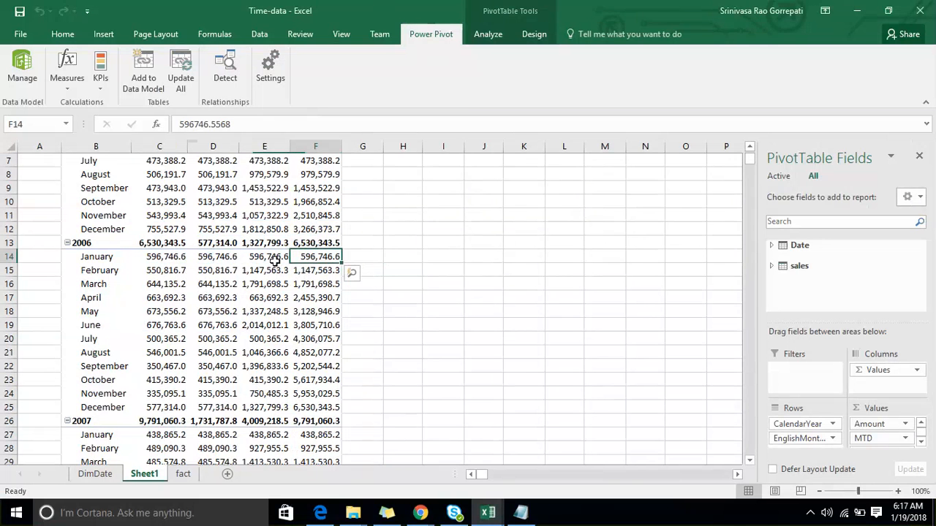
# - Review the remaining PivotTable rows from 2006 through 2008 down to the Grand Total, and return to the 2005 block
pyautogui.scroll(-11, 296, 384)
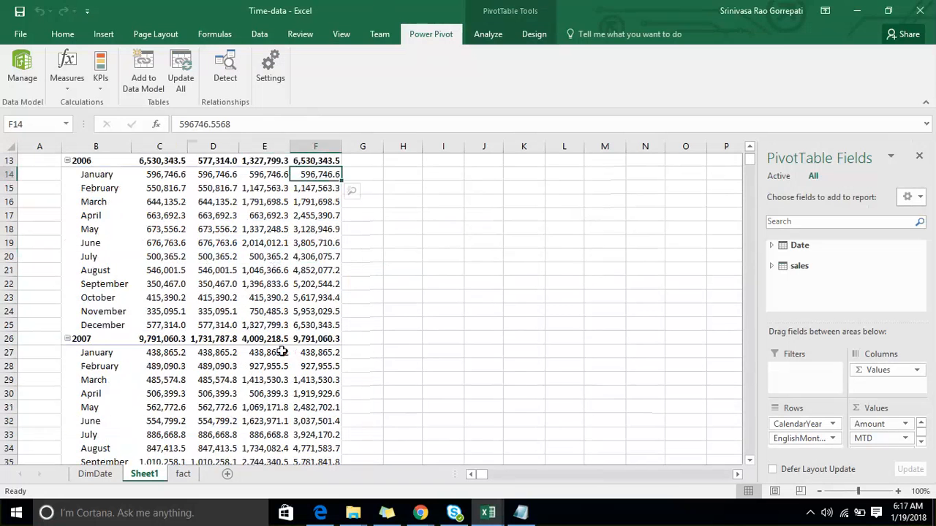
pyautogui.scroll(-1, 282, 345)
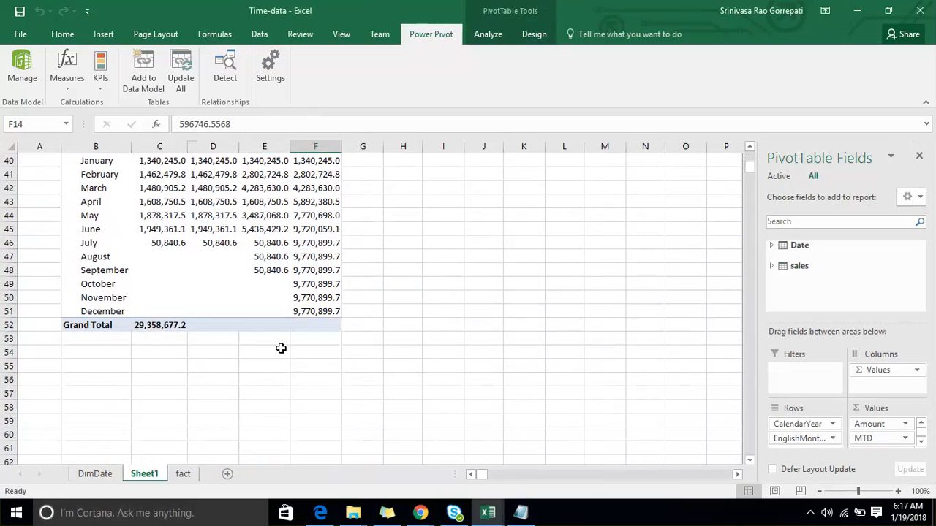
pyautogui.scroll(4, 281, 348)
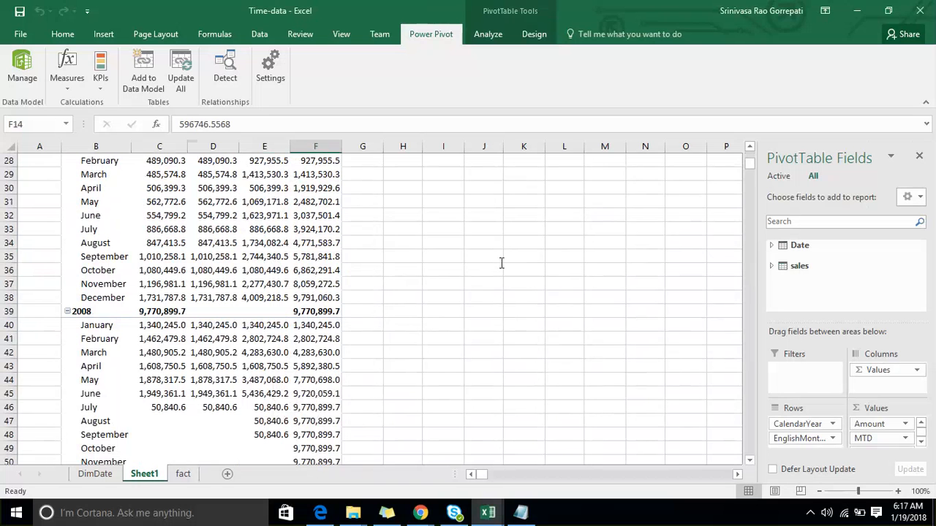
pyautogui.click(355, 231)
pyautogui.scroll(9, 342, 232)
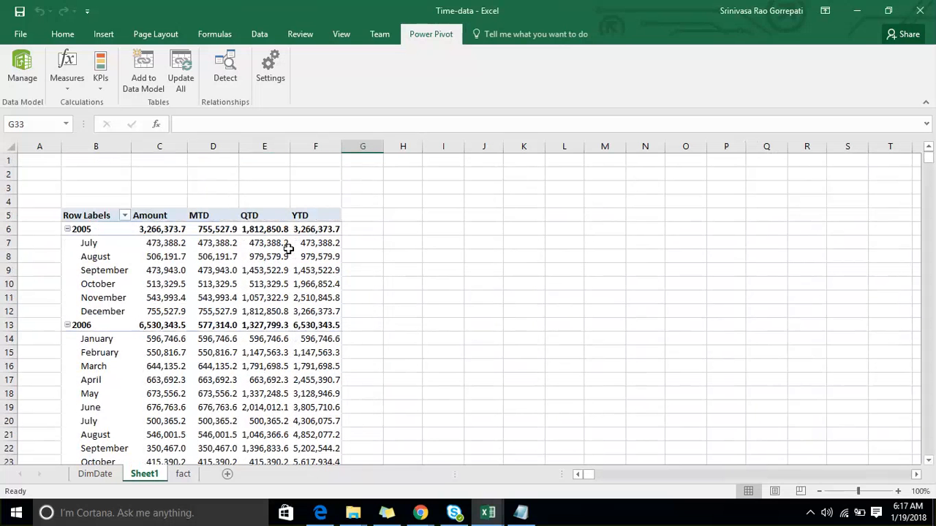
pyautogui.moveTo(288, 250)
# - Switch to the Notepad notes and add the line "YOY change" below TotalYTD, separated by a blank line
pyautogui.click(520, 514)
pyautogui.moveTo(155, 426); pyautogui.dragTo(154, 418)
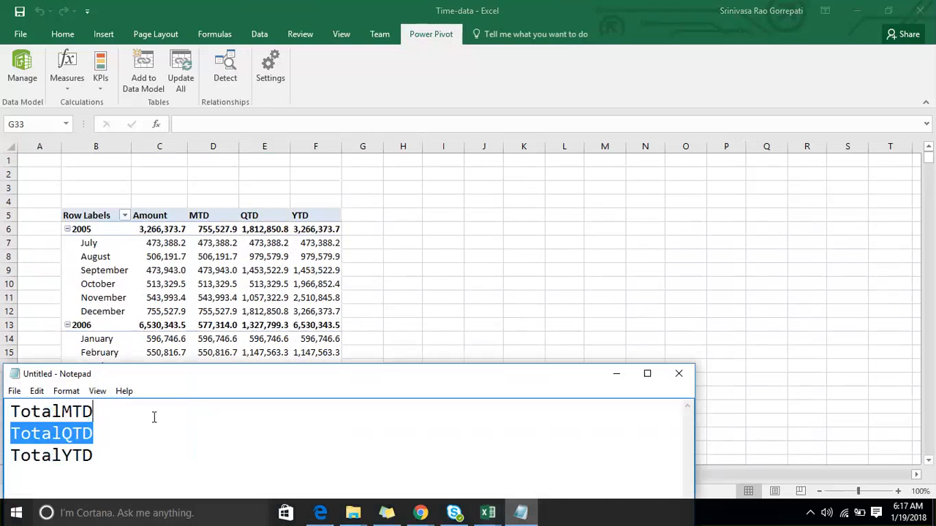
pyautogui.doubleClick(177, 425)
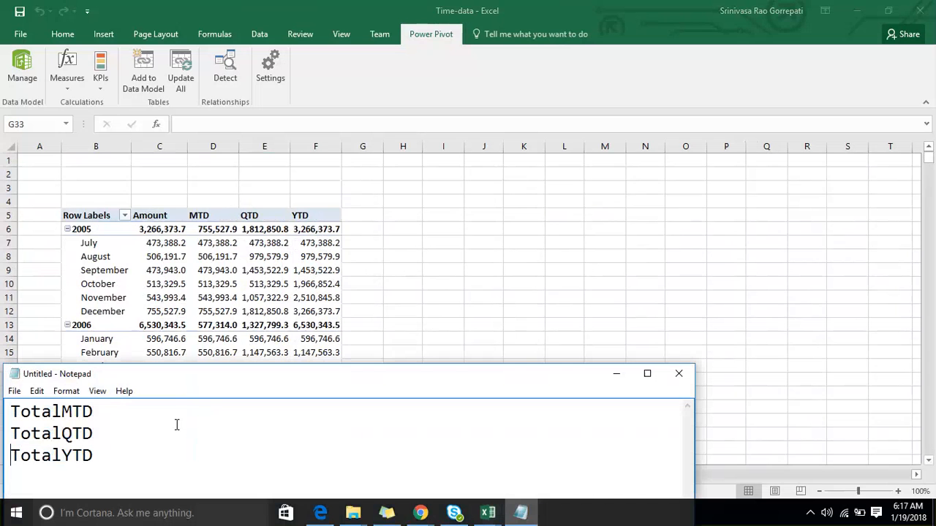
pyautogui.press('End')
pyautogui.press('Return')
pyautogui.press('Return')
pyautogui.write('YOU')
pyautogui.press('BackSpace')
pyautogui.press('BackSpace')
pyautogui.write('Y change')
# - Move the Notepad window higher on the screen and add the lines "MOM change" and "YOU Growth" under "YOY change"
pyautogui.moveTo(238, 373); pyautogui.dragTo(289, 227)
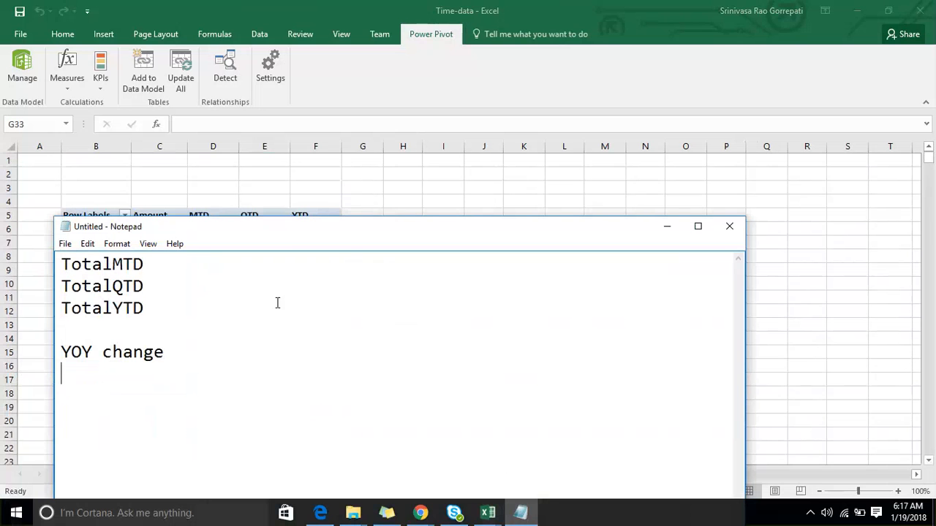
pyautogui.write('MOM change')
pyautogui.press('Return')
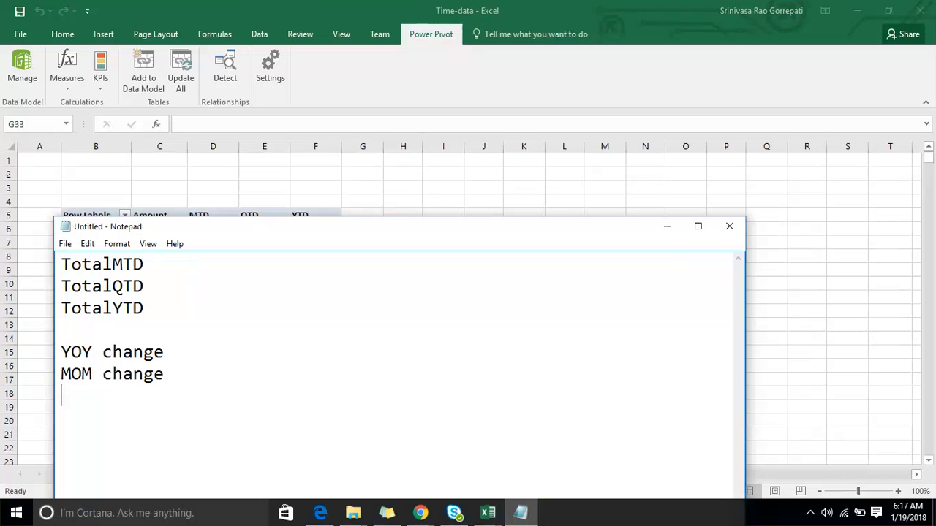
pyautogui.write('YOU Growth')
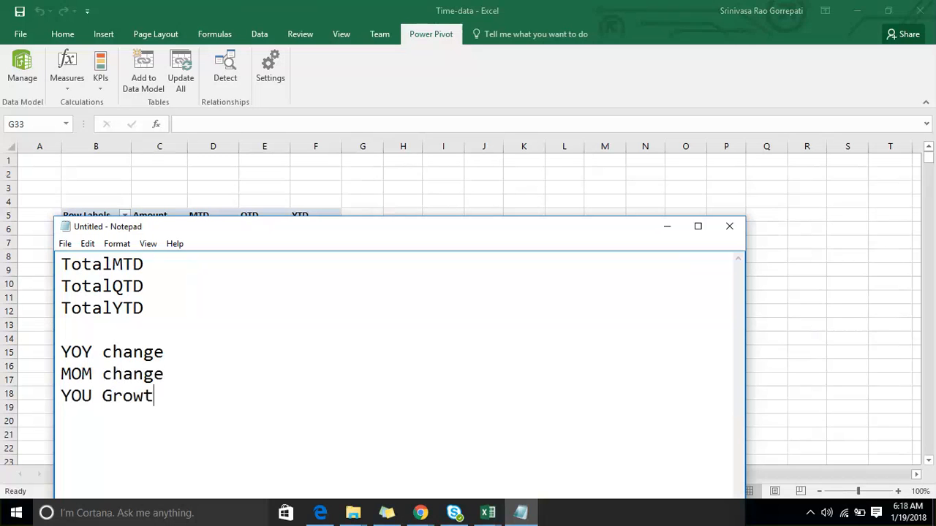
# - Highlight the three new topic lines in the notes, and correct "YOU Growth" to "YOy Growth"
pyautogui.hotkey('shift', 'Up')
pyautogui.hotkey('shift', 'Up')
pyautogui.hotkey('shift', 'Up')
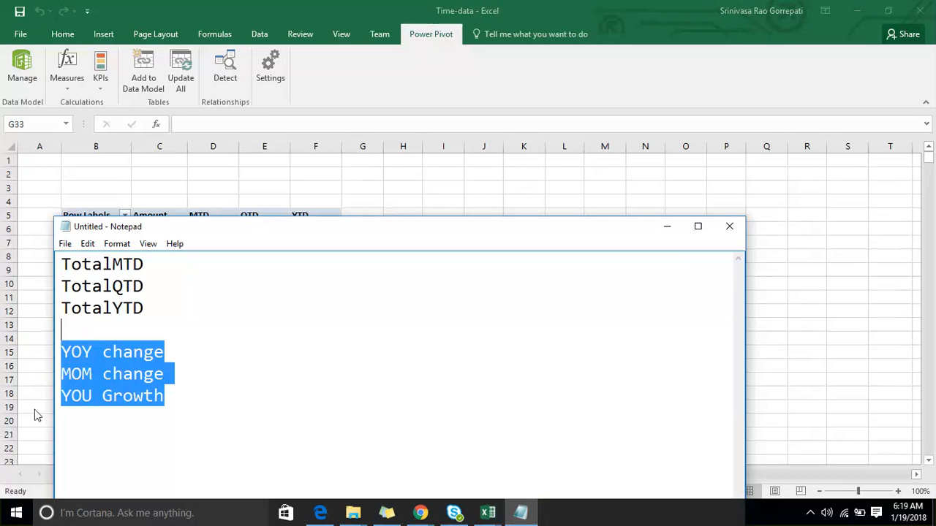
pyautogui.click(94, 397)
pyautogui.press('BackSpace')
pyautogui.write('y')
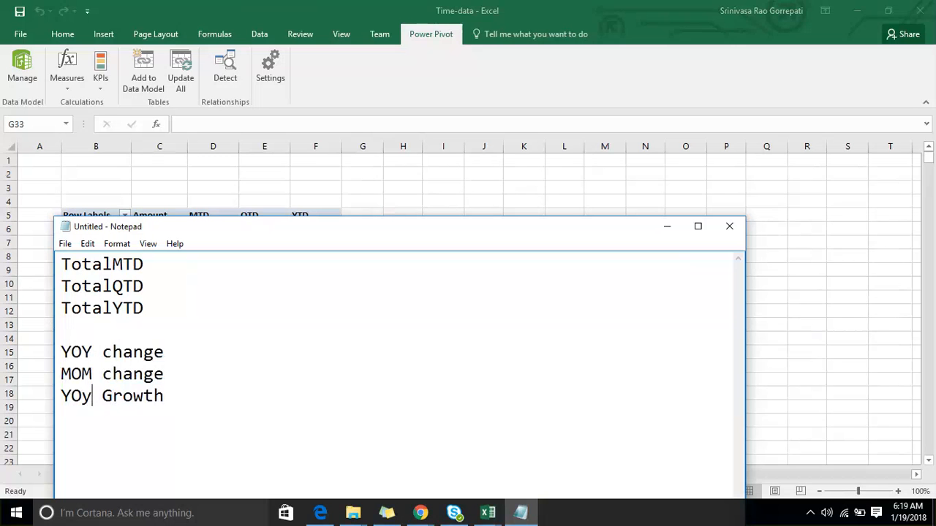
# - Highlight the YOY change, MOM change and YOy Growth lines for discussion, and return the cursor to the end of TotalYTD
pyautogui.hotkey('shift', 'Up')
pyautogui.press('Left')
pyautogui.press('Down')
pyautogui.press('End')
pyautogui.hotkey('shift', 'Up')
pyautogui.hotkey('shift', 'Up')
pyautogui.hotkey('shift', 'Up')
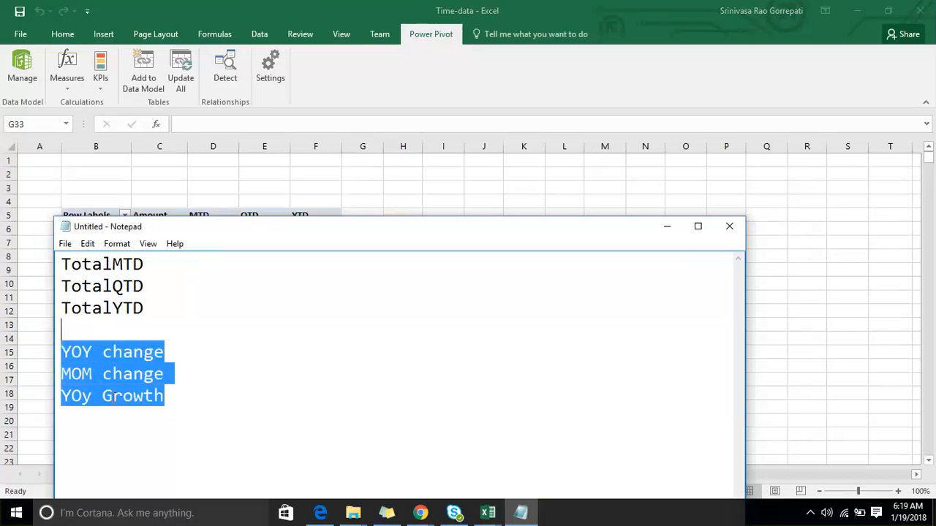
pyautogui.hotkey('shift', 'Right')
pyautogui.click(185, 299)
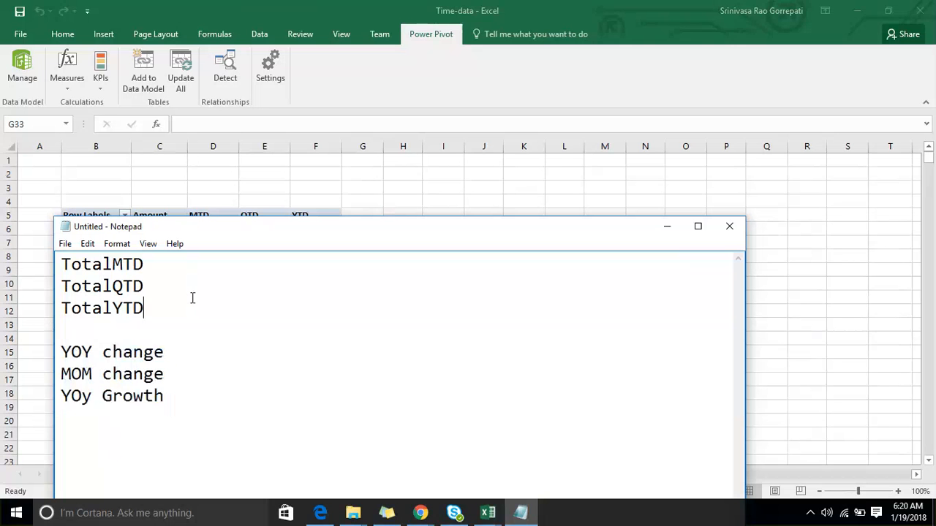
# - Highlight the TotalQTD and TotalYTD lines in the notes, and move the Notepad window aside to uncover the PivotTable
pyautogui.hotkey('shift', 'Up')
pyautogui.hotkey('shift', 'Up')
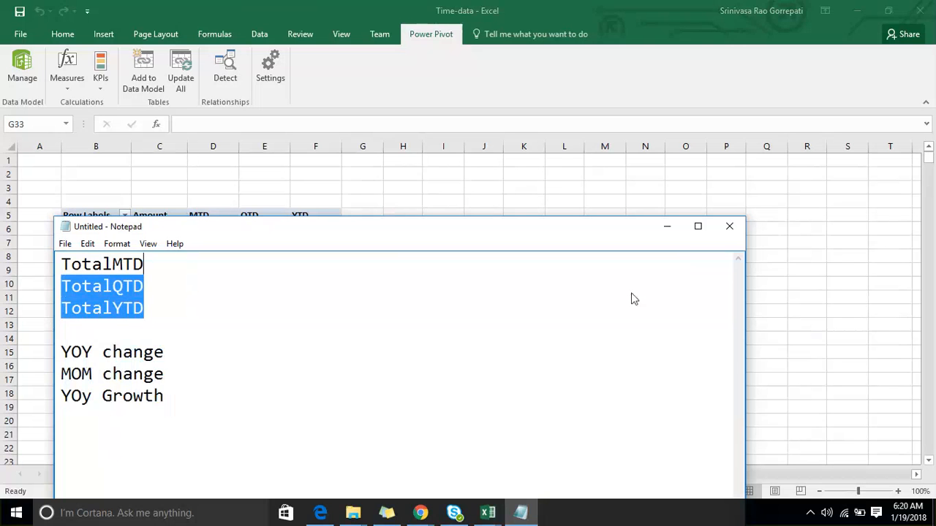
pyautogui.click(637, 326)
pyautogui.click(298, 328)
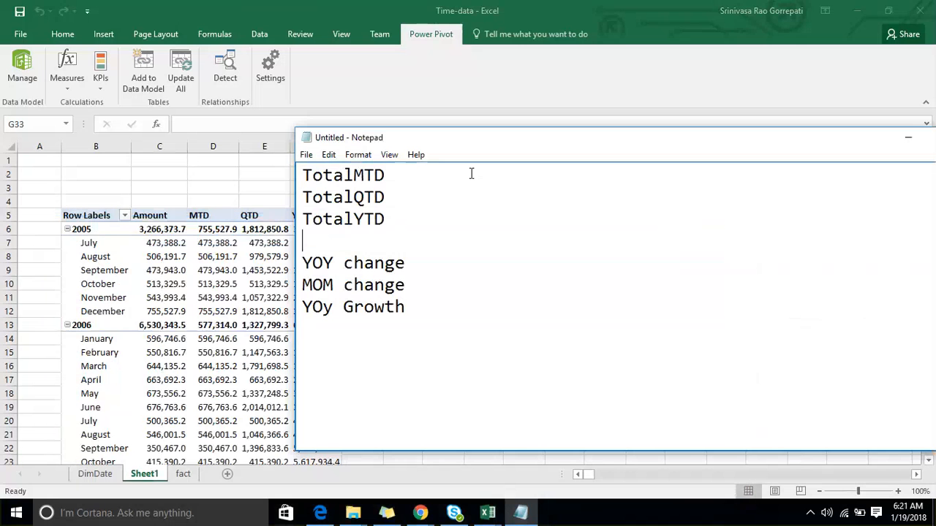
pyautogui.click(747, 8)
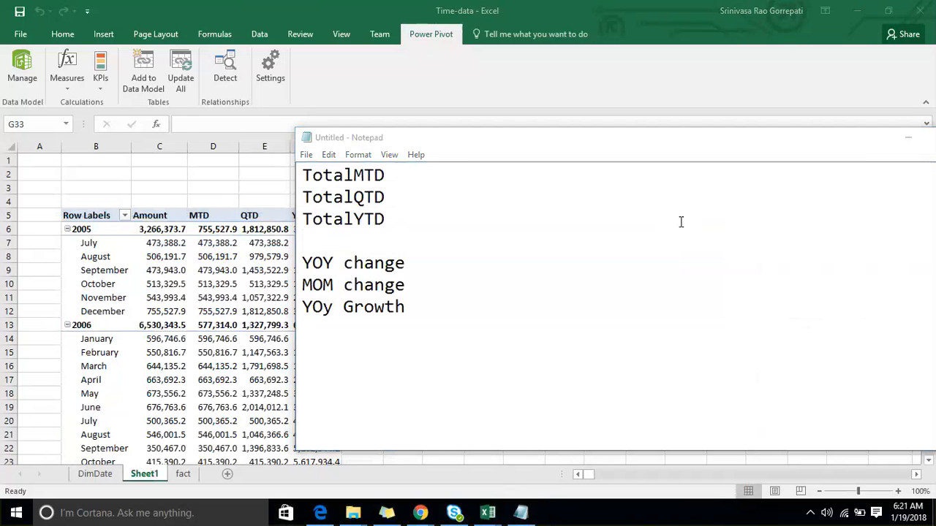
pyautogui.click(461, 224)
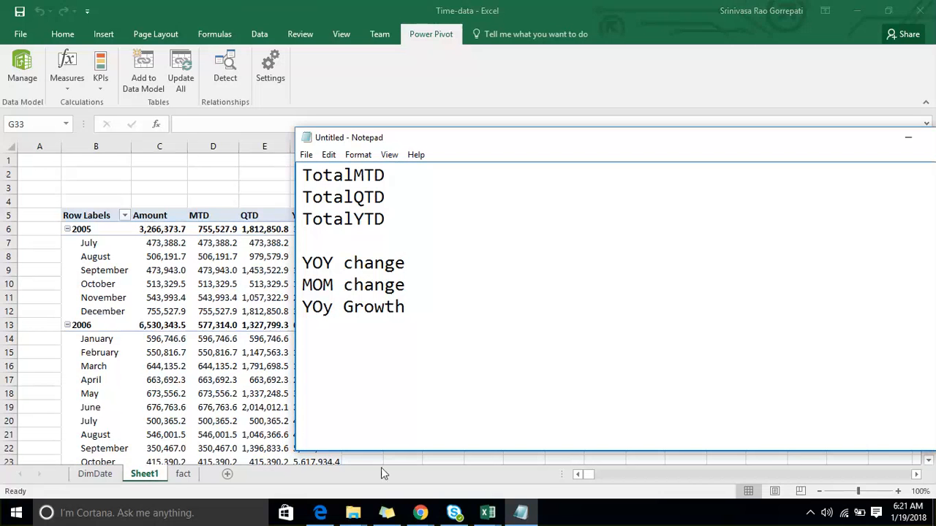
# - Switch to the Chrome window and open the Google home page in a new tab
pyautogui.click(420, 512)
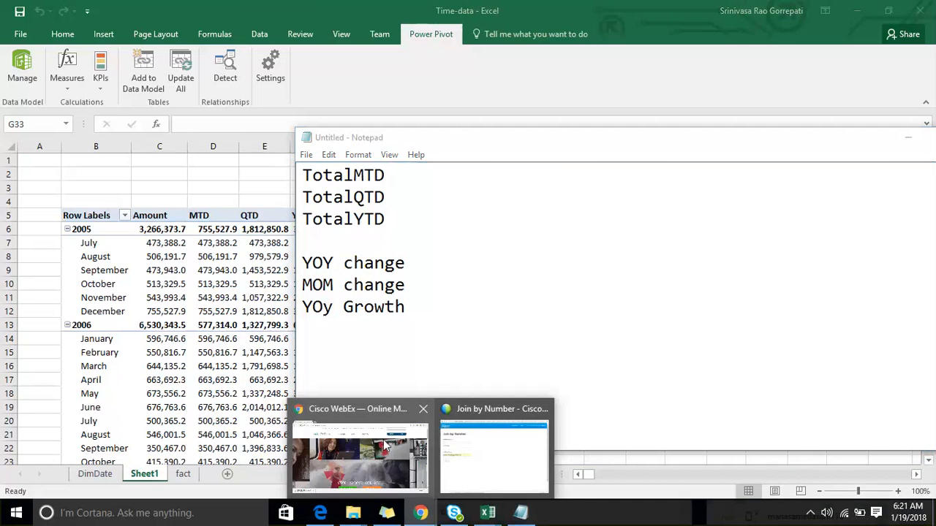
pyautogui.click(385, 446)
pyautogui.click(154, 10)
pyautogui.write('ww')
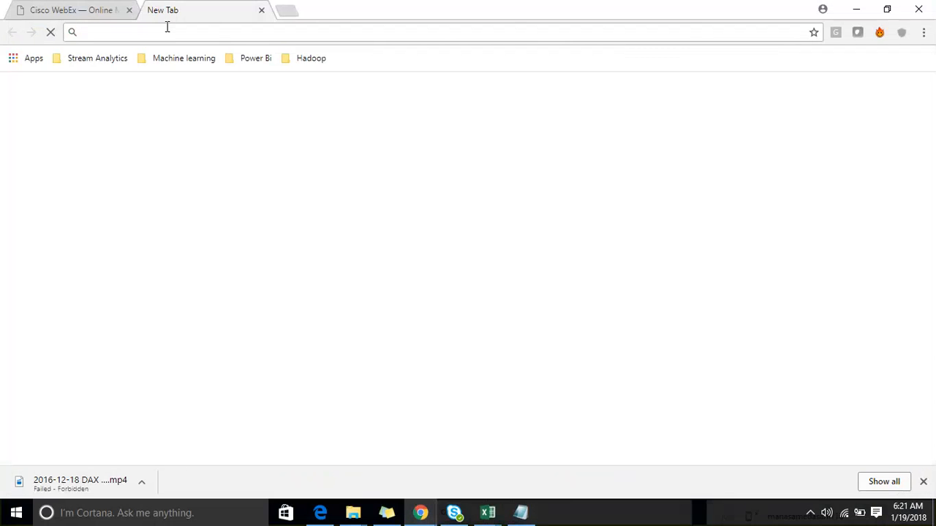
pyautogui.press('Return')
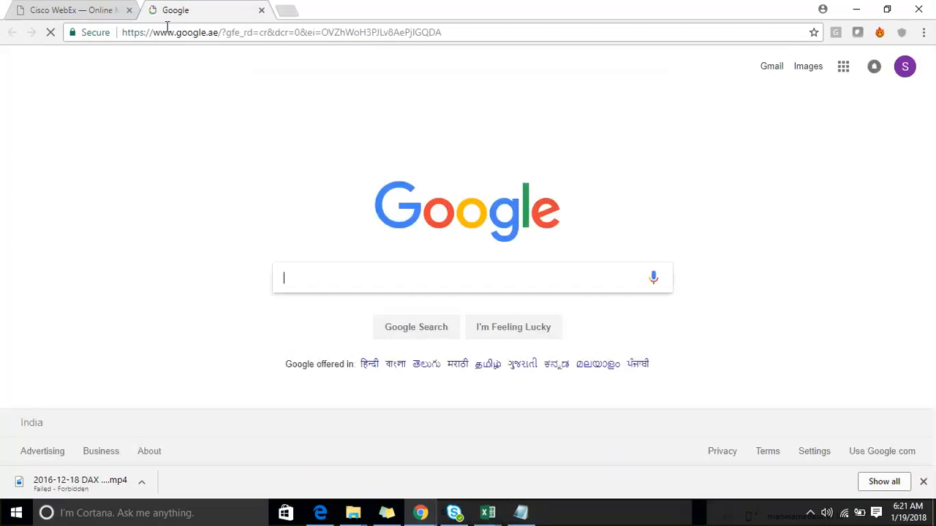
# - Search Google for "Bicoin"
pyautogui.write('KO')
pyautogui.press('BackSpace')
pyautogui.press('BackSpace')
pyautogui.write('Bicoin')
pyautogui.press('Return')
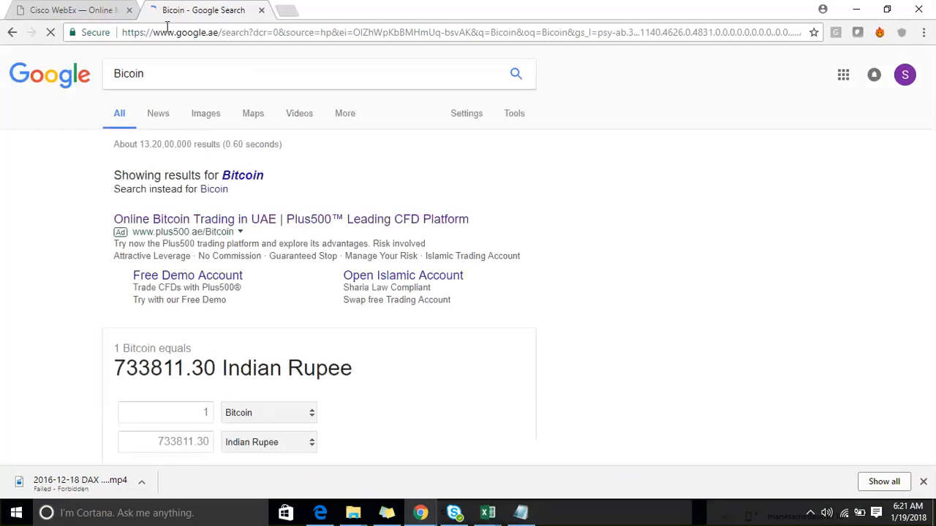
# - Open CoinDesk's Bitcoin (USD) Price, Market Cap, Charts, News page from the search results and bring its price chart into view
pyautogui.scroll(-5, 133, 125)
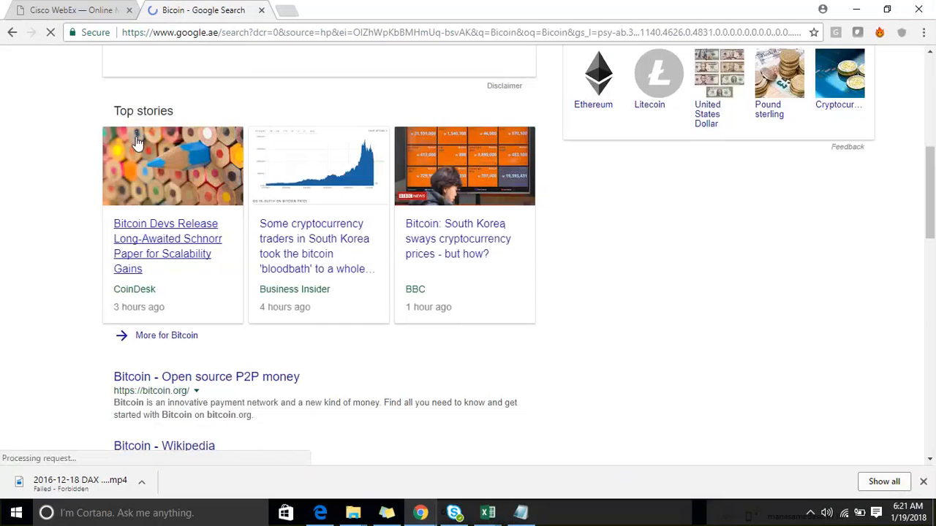
pyautogui.scroll(-4, 135, 142)
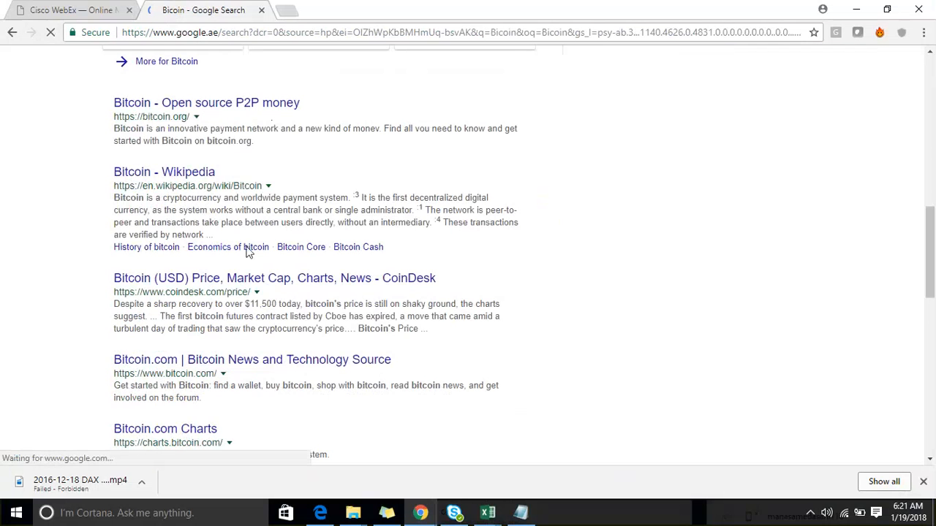
pyautogui.scroll(-1, 249, 287)
pyautogui.click(266, 210)
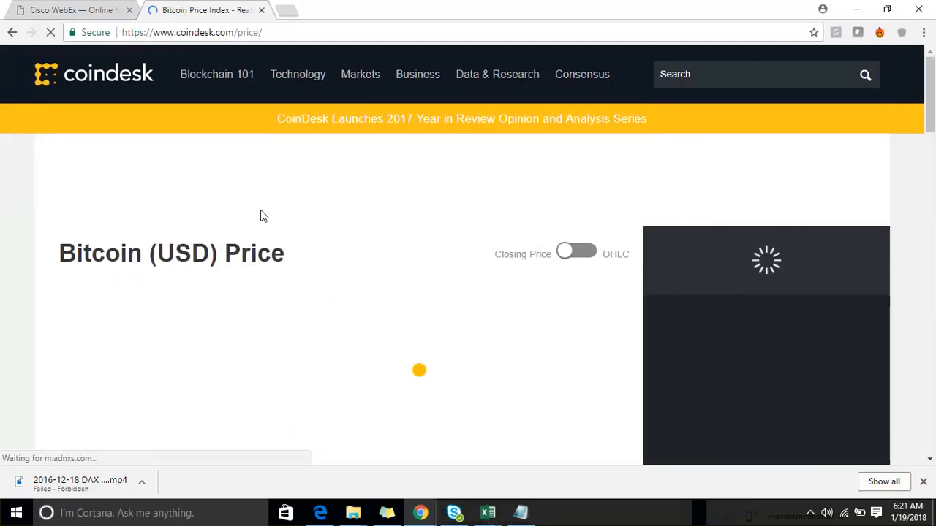
pyautogui.scroll(-4, 267, 212)
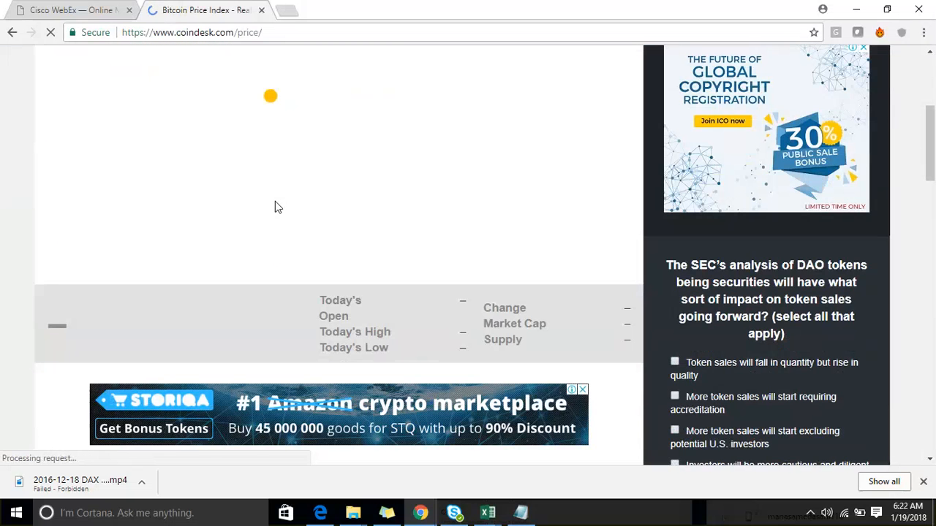
pyautogui.scroll(-1, 275, 203)
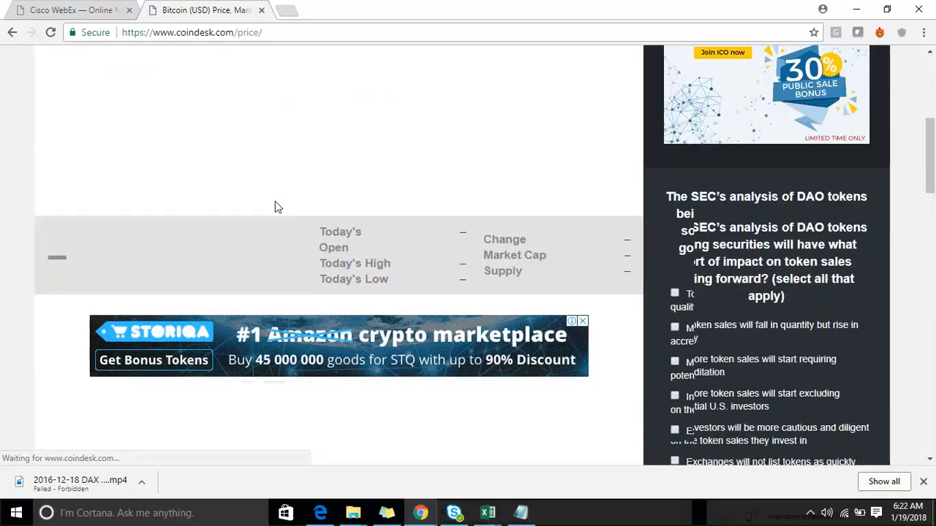
pyautogui.scroll(-5, 276, 208)
pyautogui.scroll(8, 276, 208)
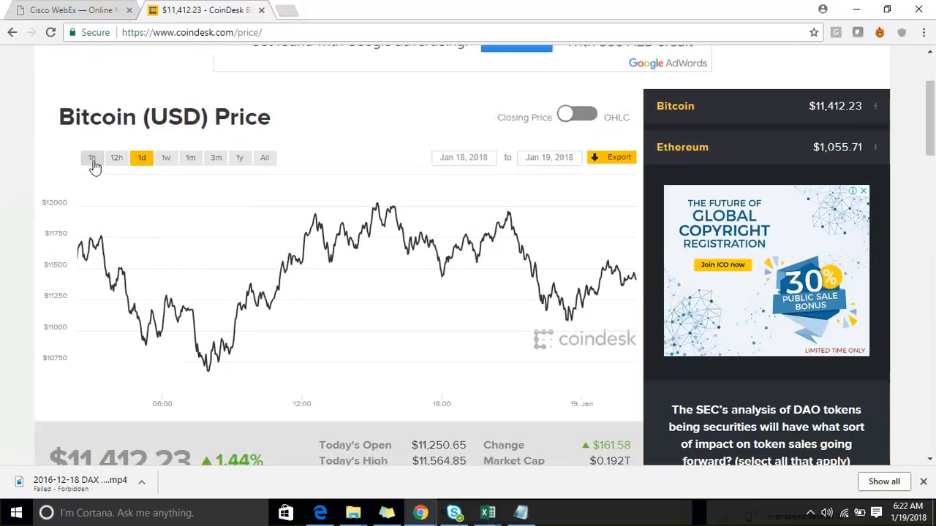
# - View the Bitcoin price chart over each time range in turn: 1h, 12h, 1d, 1w, 1m, 3m, 1y and All
pyautogui.click(92, 160)
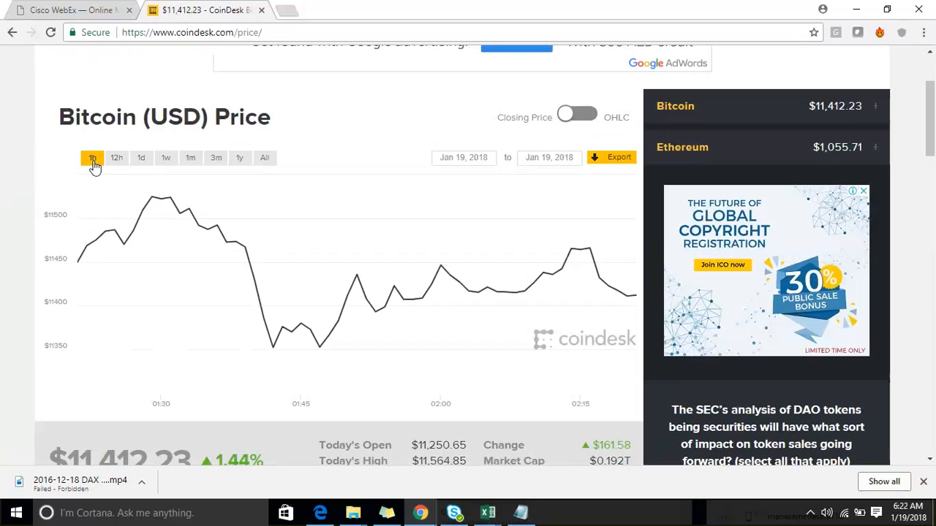
pyautogui.click(116, 161)
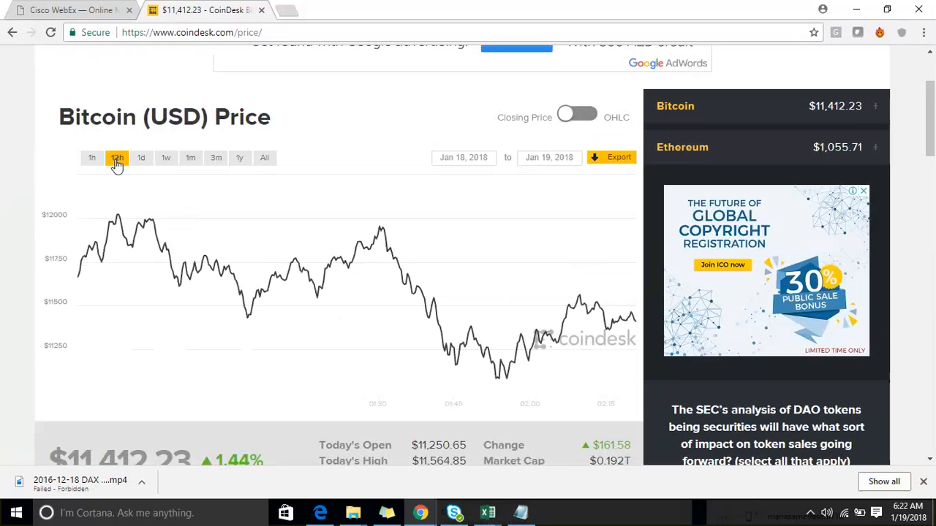
pyautogui.click(139, 163)
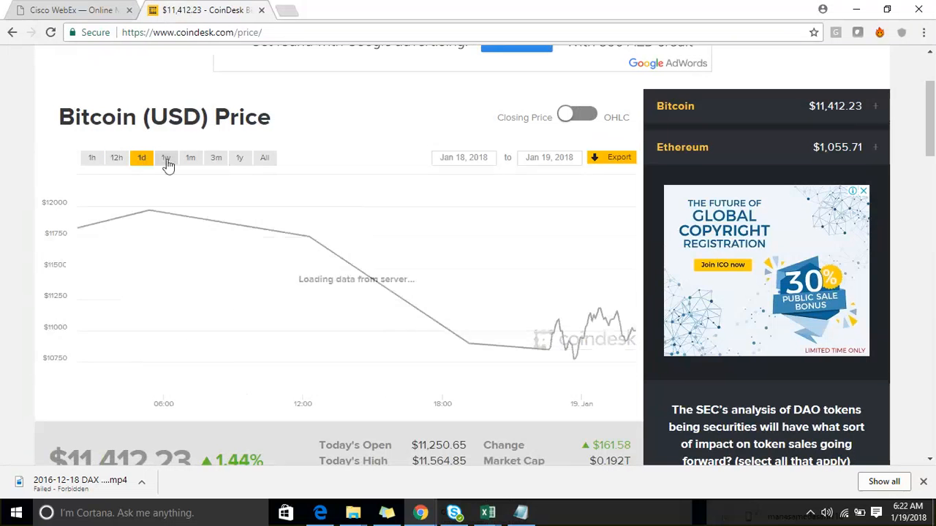
pyautogui.click(167, 163)
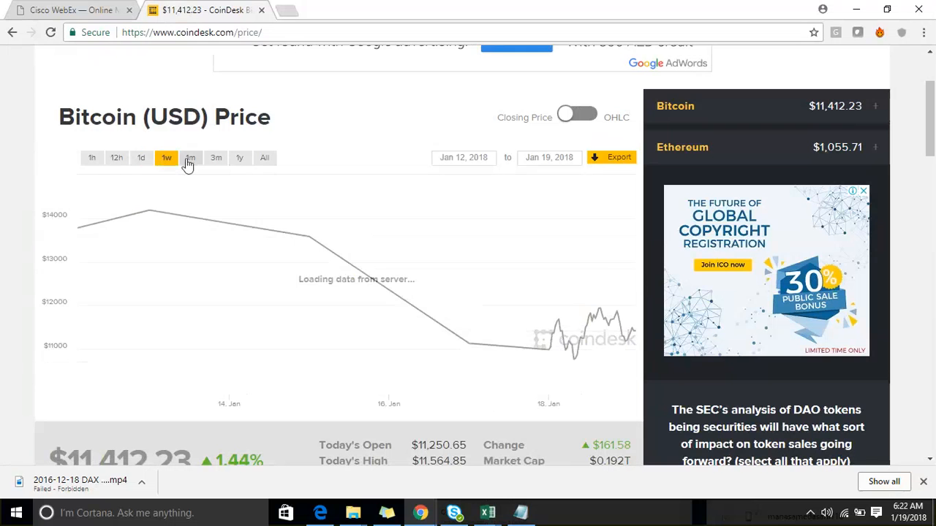
pyautogui.click(188, 160)
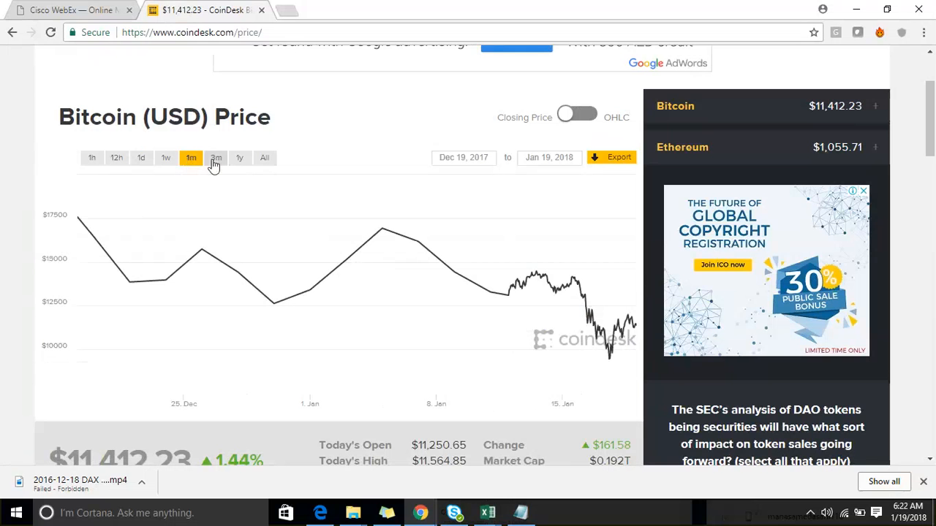
pyautogui.click(214, 162)
pyautogui.click(239, 162)
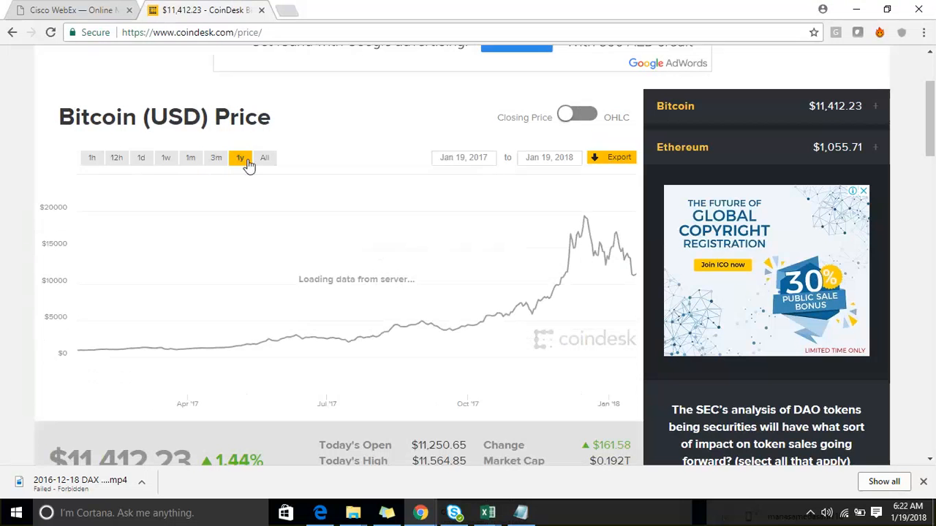
pyautogui.click(264, 161)
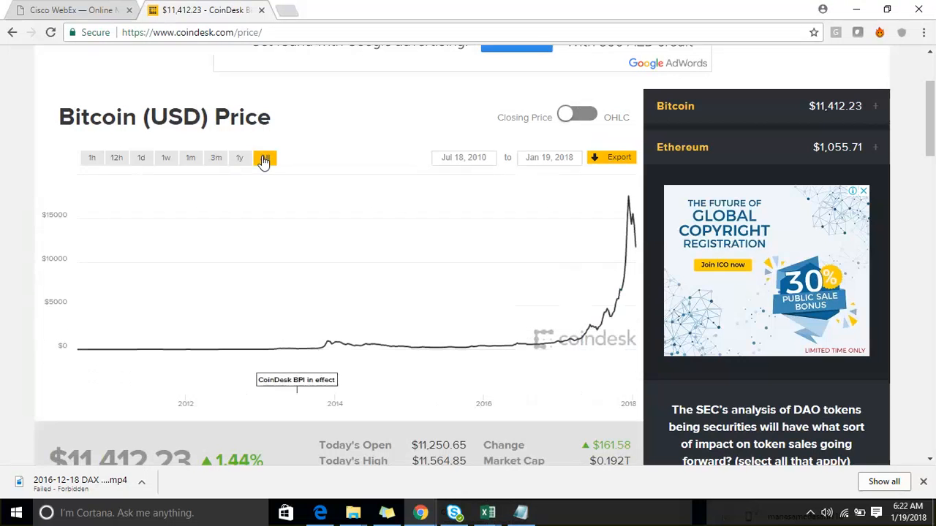
# - Inspect the start and end date calendars of the Bitcoin price chart, and close them without picking a date
pyautogui.click(479, 160)
pyautogui.click(541, 159)
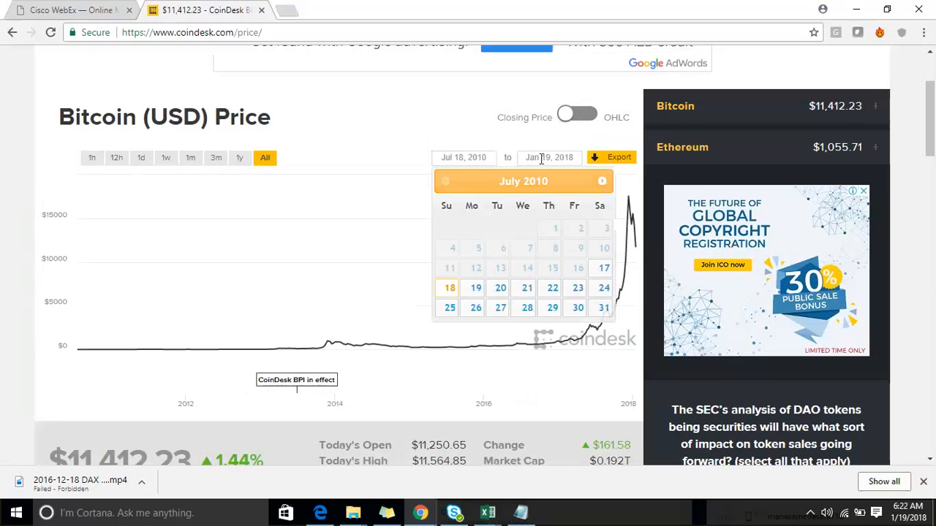
pyautogui.click(461, 158)
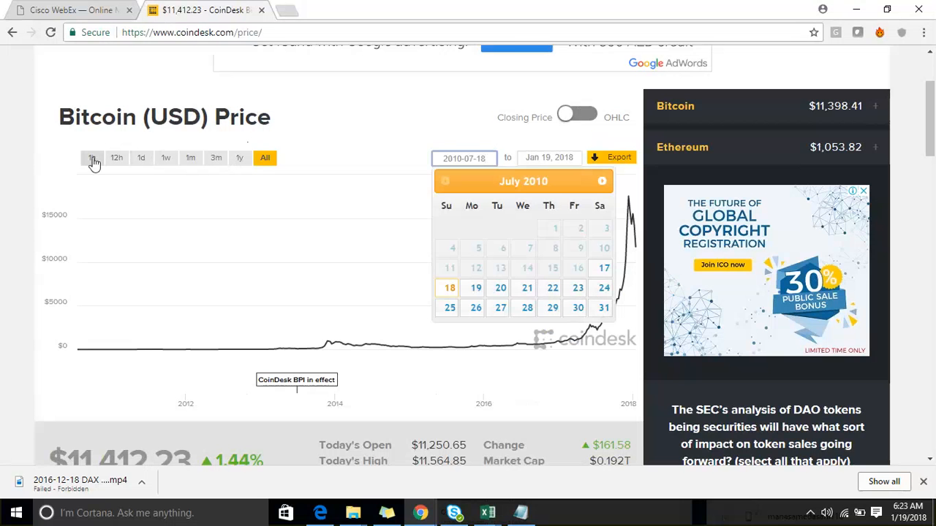
pyautogui.click(26, 148)
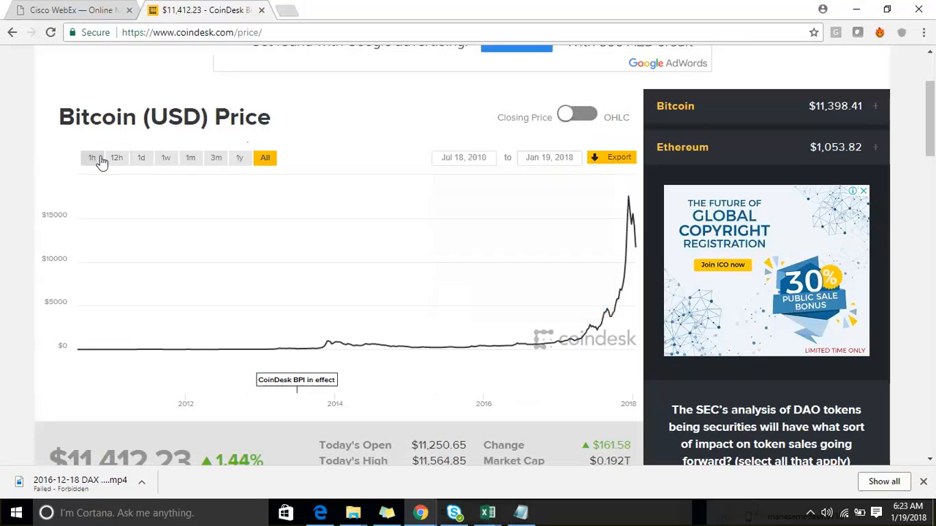
pyautogui.scroll(-2, 106, 171)
pyautogui.scroll(3, 110, 177)
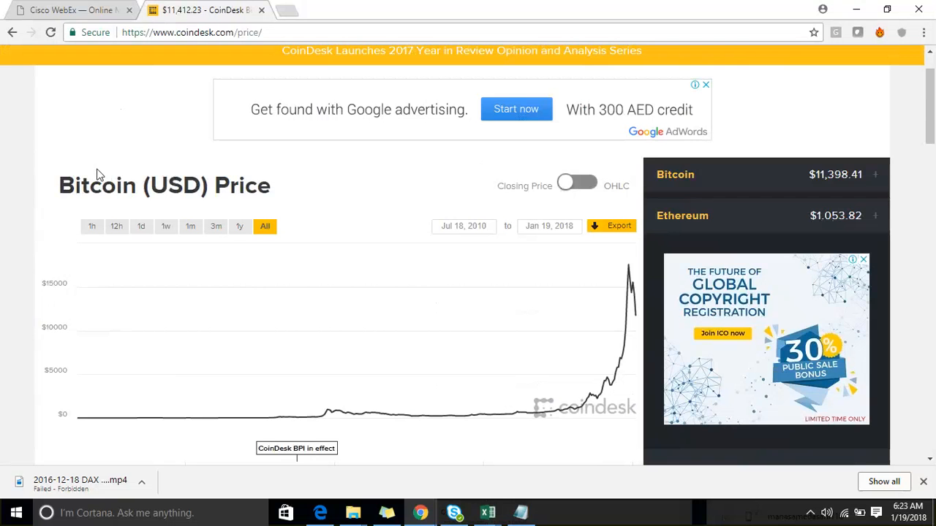
# - Compare the 1m, 3m, All, 1w and 1d ranges on the chart, and examine the 12h range with today's price figures
pyautogui.click(189, 228)
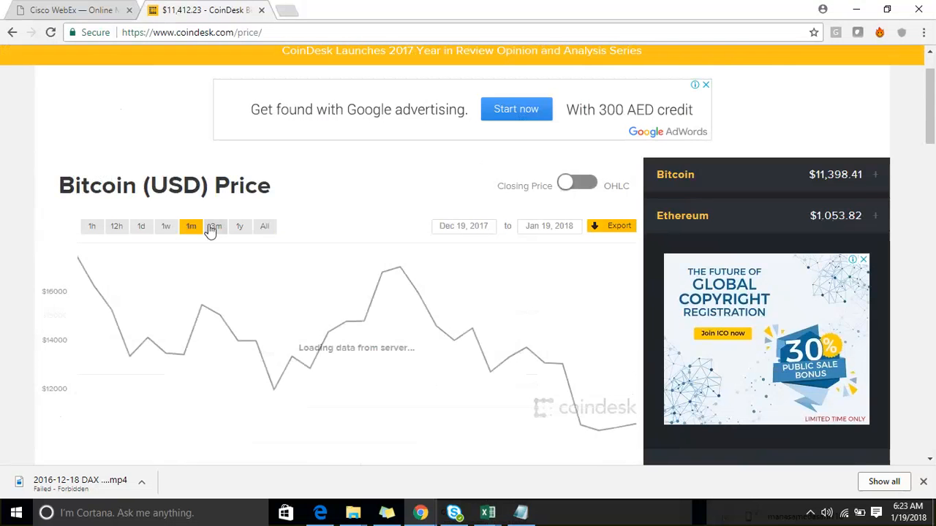
pyautogui.click(213, 230)
pyautogui.click(264, 229)
pyautogui.click(217, 231)
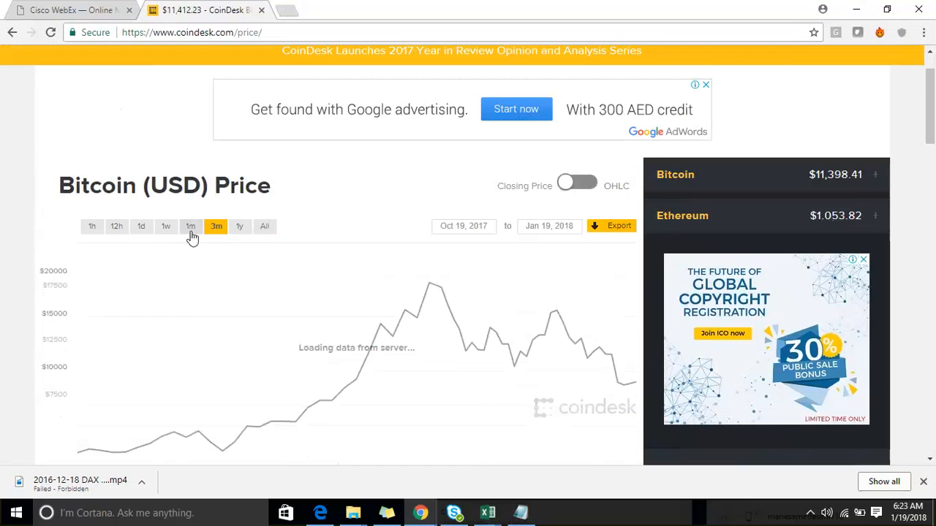
pyautogui.click(190, 228)
pyautogui.click(165, 228)
pyautogui.click(142, 228)
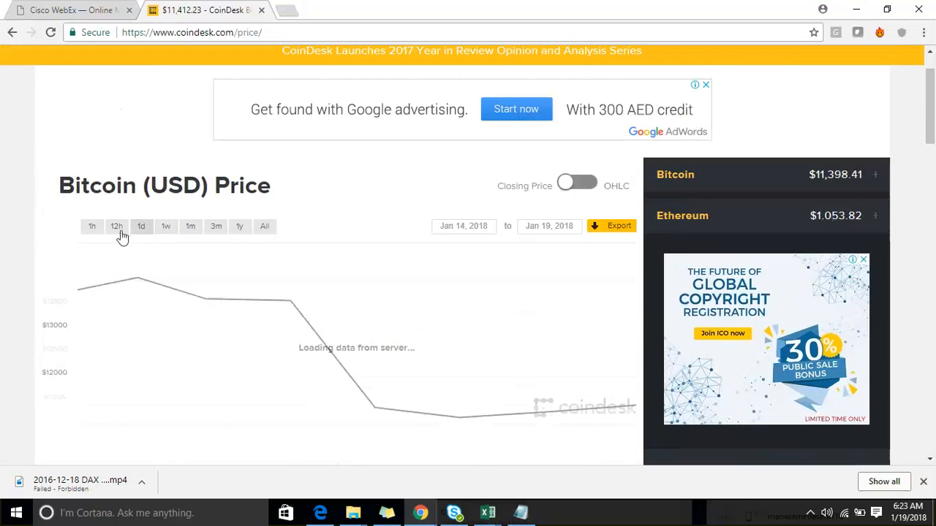
pyautogui.click(117, 230)
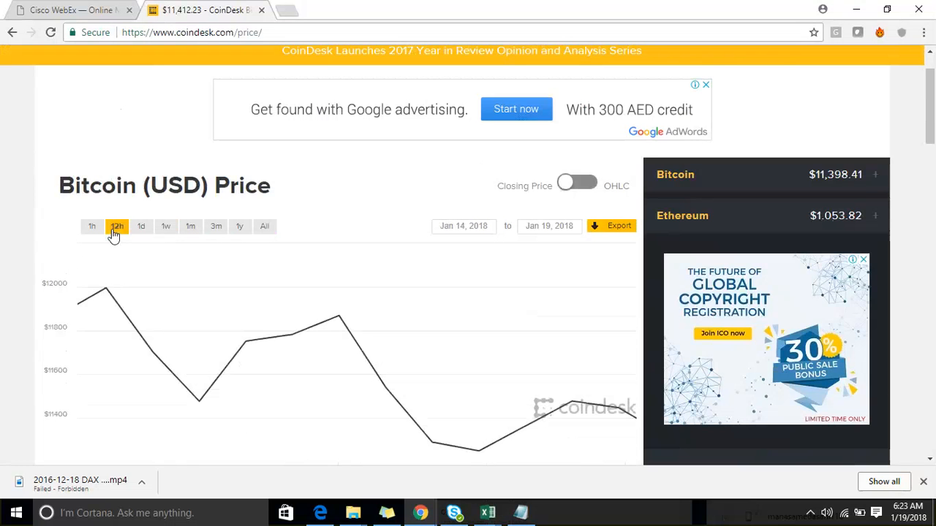
pyautogui.click(120, 228)
pyautogui.scroll(-2, 124, 228)
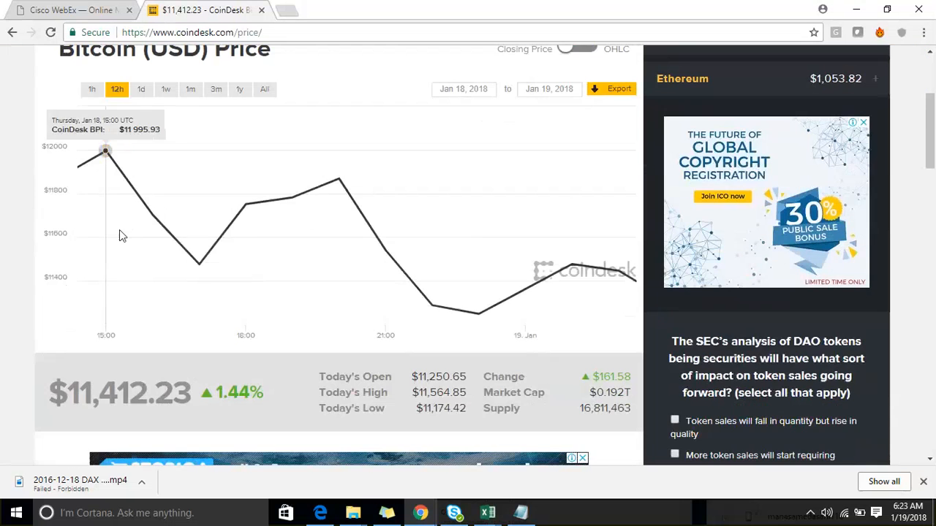
pyautogui.scroll(1, 79, 147)
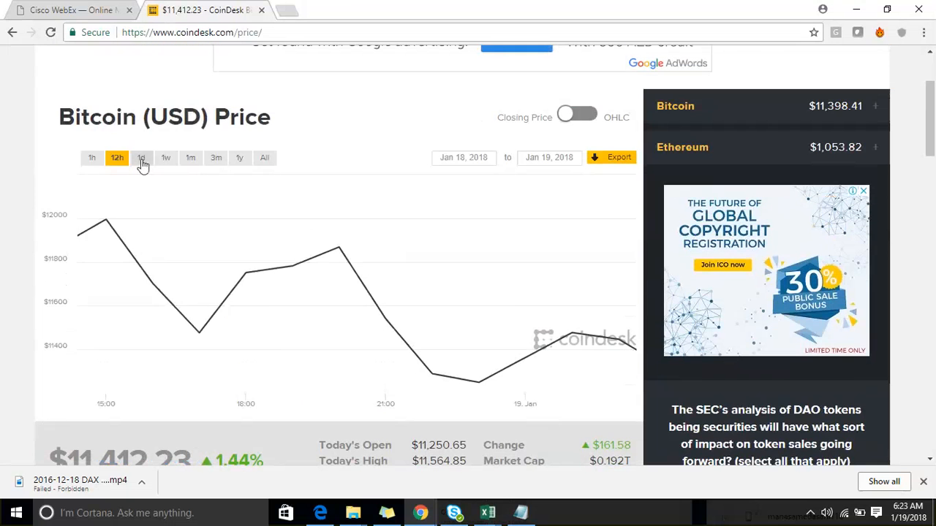
# - Step the Bitcoin price chart through the 1d, 1w, 1m, 3m and 1y ranges, and return it to the 1w range
pyautogui.click(142, 163)
pyautogui.click(165, 162)
pyautogui.click(192, 161)
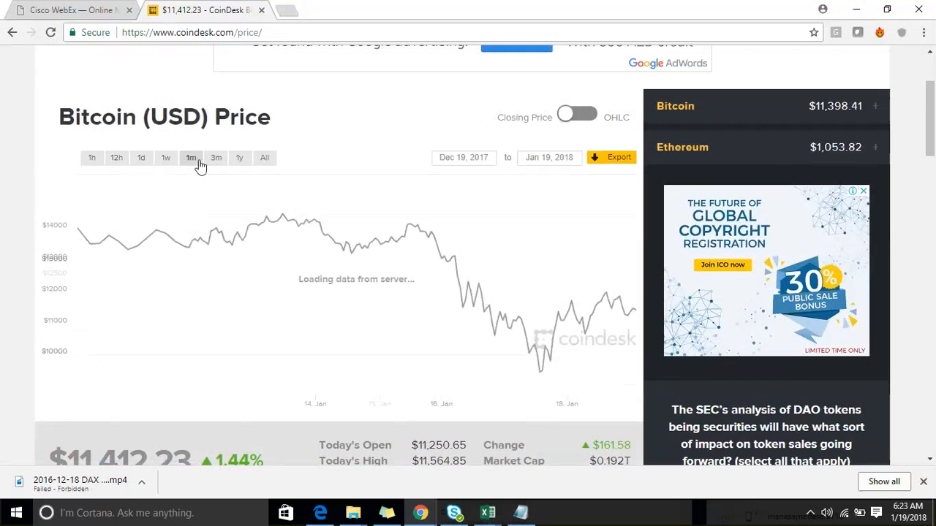
pyautogui.click(215, 161)
pyautogui.click(239, 161)
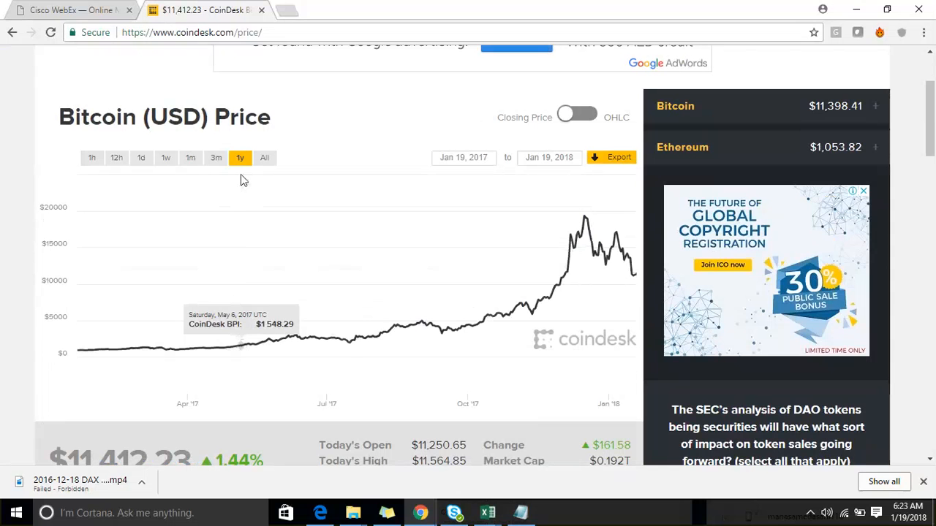
pyautogui.click(139, 165)
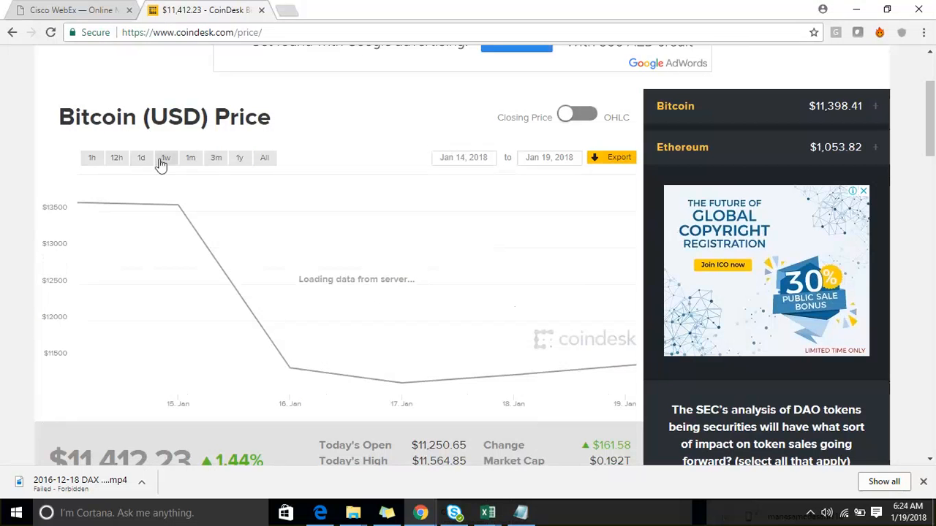
pyautogui.click(165, 163)
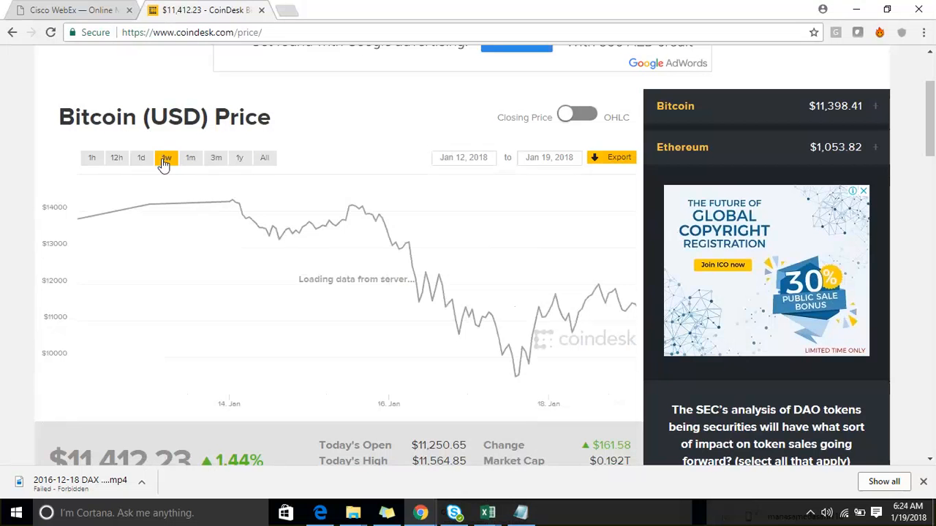
# - Show the Bitcoin chart's 1m range, mark up the range options and date fields with freehand strokes, and clear the annotations
pyautogui.click(191, 160)
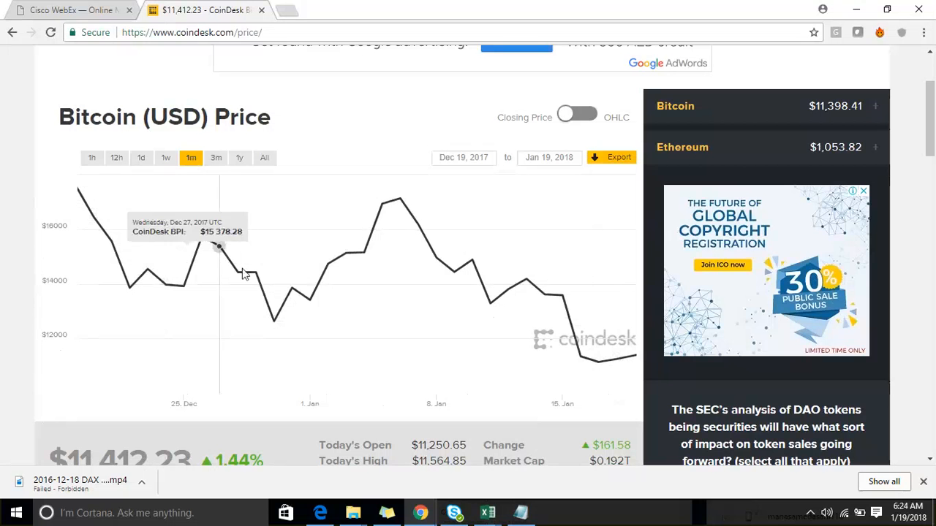
pyautogui.click(189, 161)
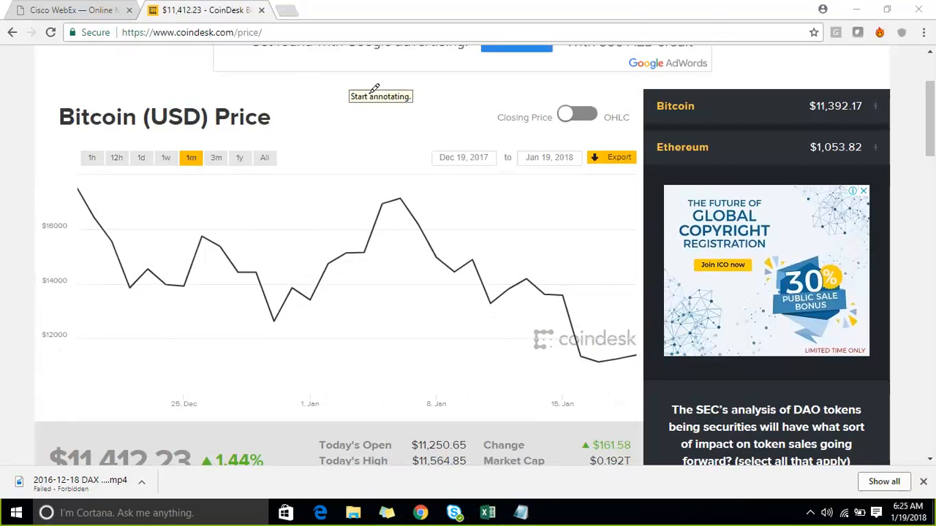
pyautogui.moveTo(300, 158)
pyautogui.mouseDown()
pyautogui.moveTo(313, 150)
pyautogui.moveTo(312, 168)
pyautogui.mouseUp()
pyautogui.moveTo(389, 158)
pyautogui.mouseDown()
pyautogui.moveTo(424, 158)
pyautogui.moveTo(402, 180)
pyautogui.mouseUp()
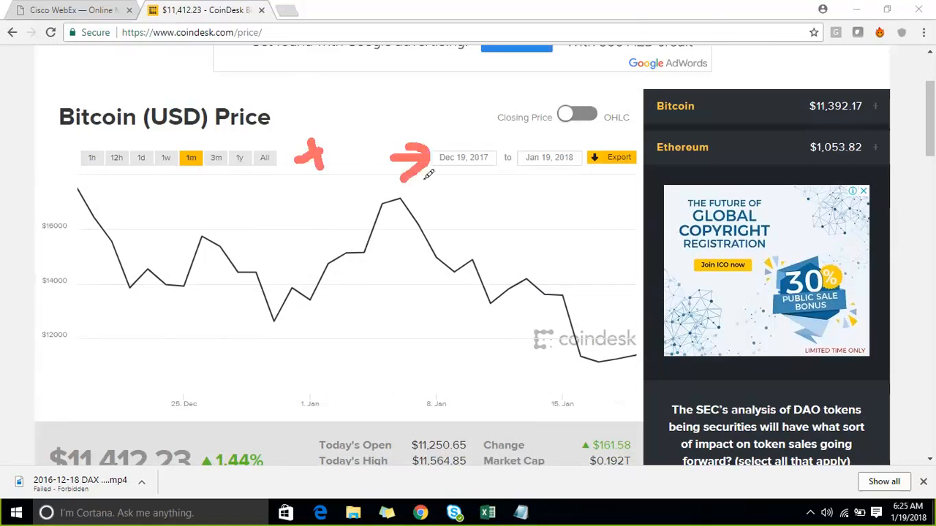
pyautogui.moveTo(59, 155); pyautogui.dragTo(130, 107)
pyautogui.moveTo(562, 176); pyautogui.dragTo(667, 99)
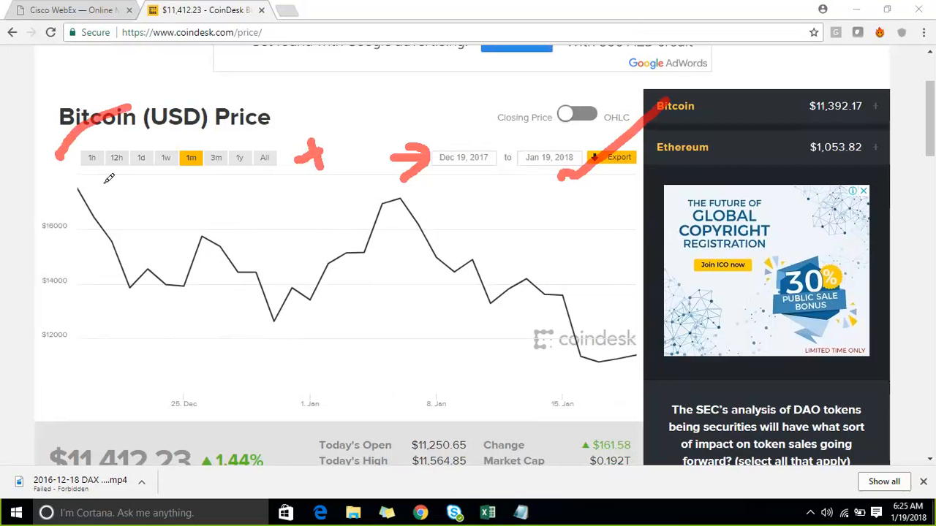
pyautogui.moveTo(84, 184)
pyautogui.mouseDown()
pyautogui.moveTo(217, 193)
pyautogui.moveTo(259, 95)
pyautogui.moveTo(64, 136)
pyautogui.moveTo(132, 187)
pyautogui.mouseUp()
pyautogui.moveTo(303, 110); pyautogui.dragTo(411, 63)
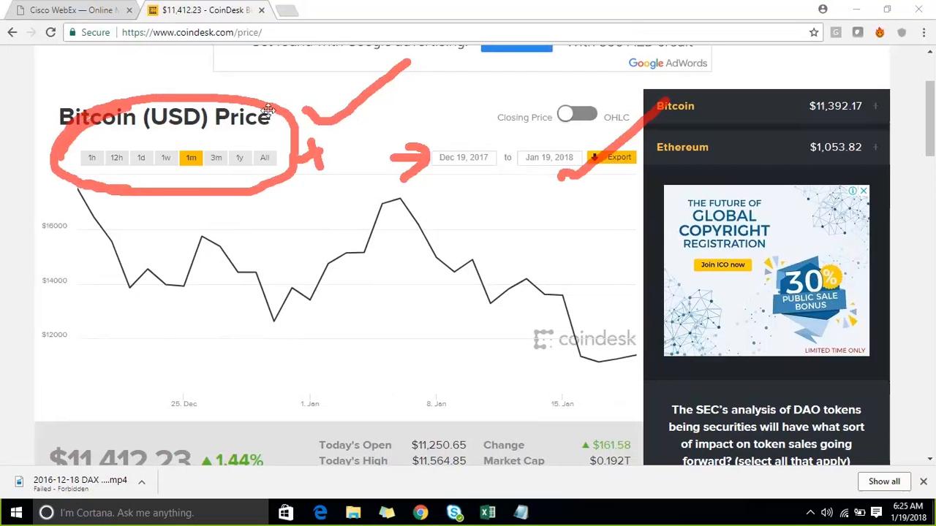
pyautogui.click(733, 17)
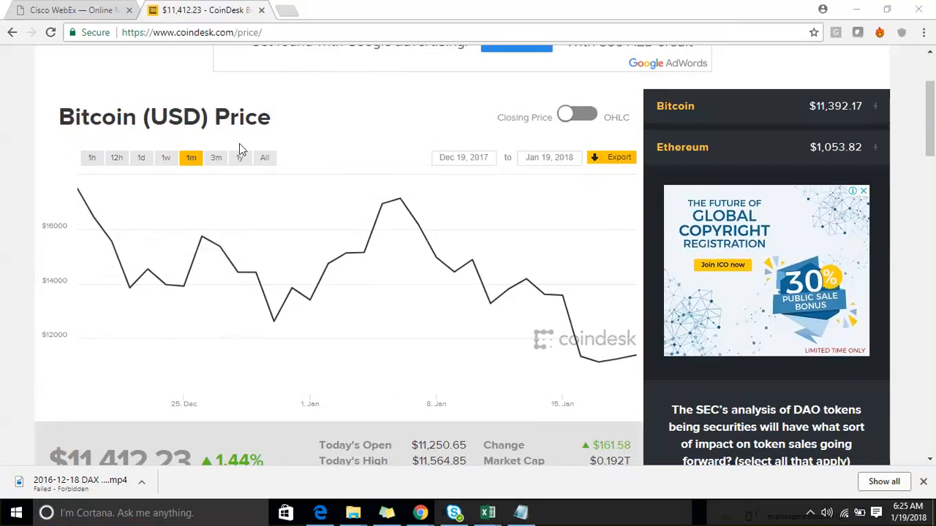
pyautogui.click(181, 163)
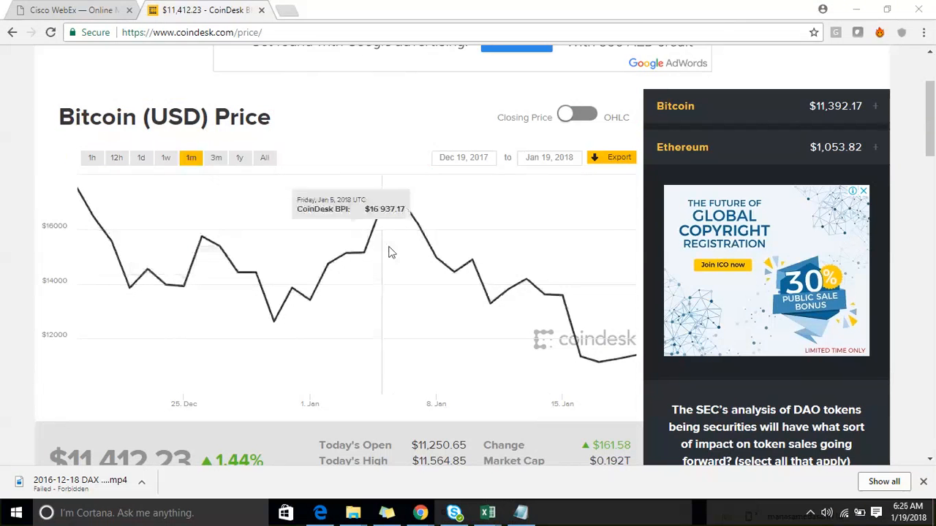
# - Switch to Excel, view the sales table in Power Pivot, and return to the December 2005 YTD value in the Time-data PivotTable
pyautogui.moveTo(489, 516)
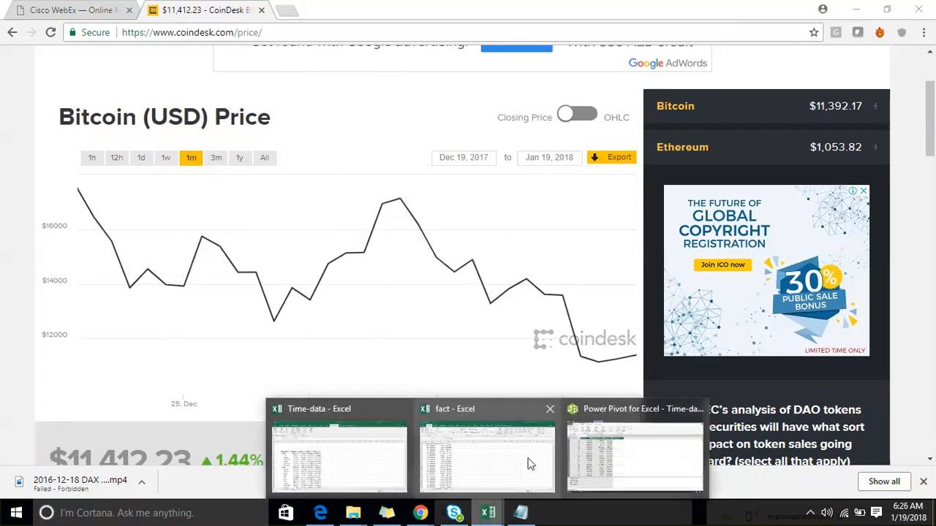
pyautogui.click(622, 444)
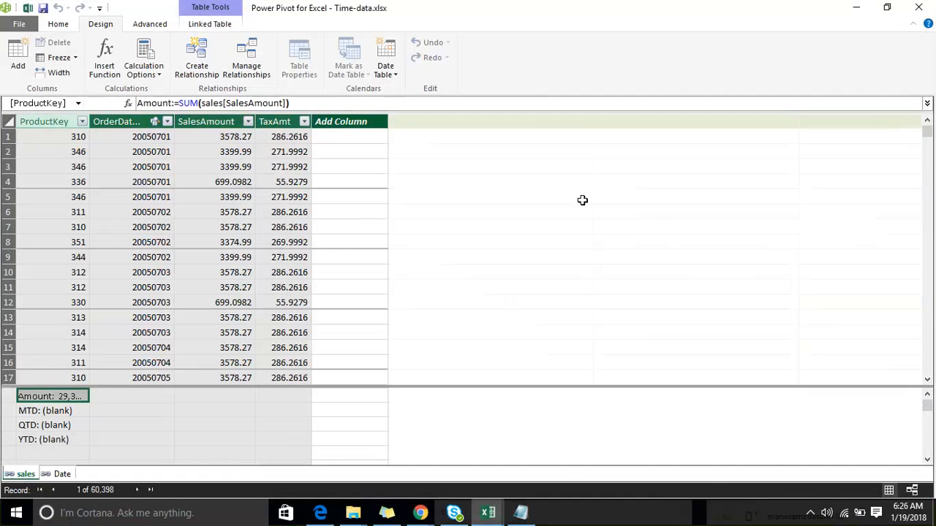
pyautogui.moveTo(490, 516)
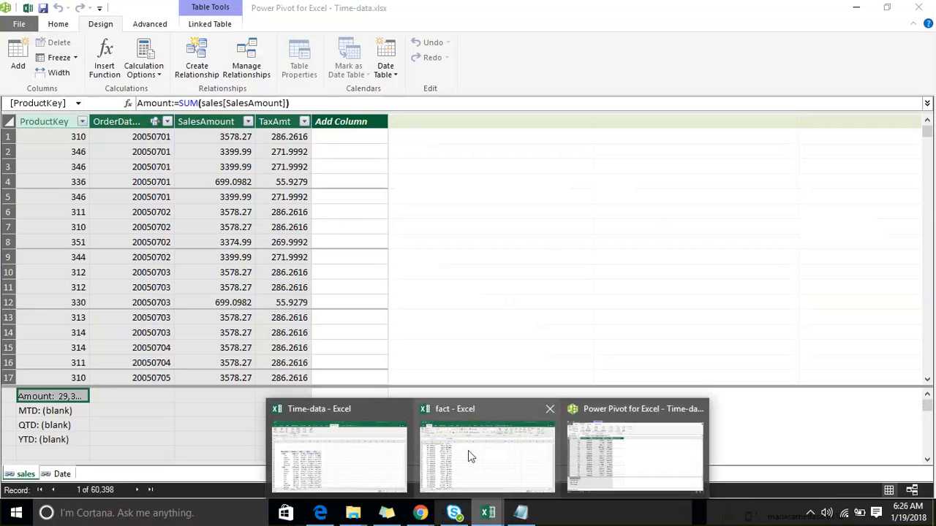
pyautogui.click(378, 461)
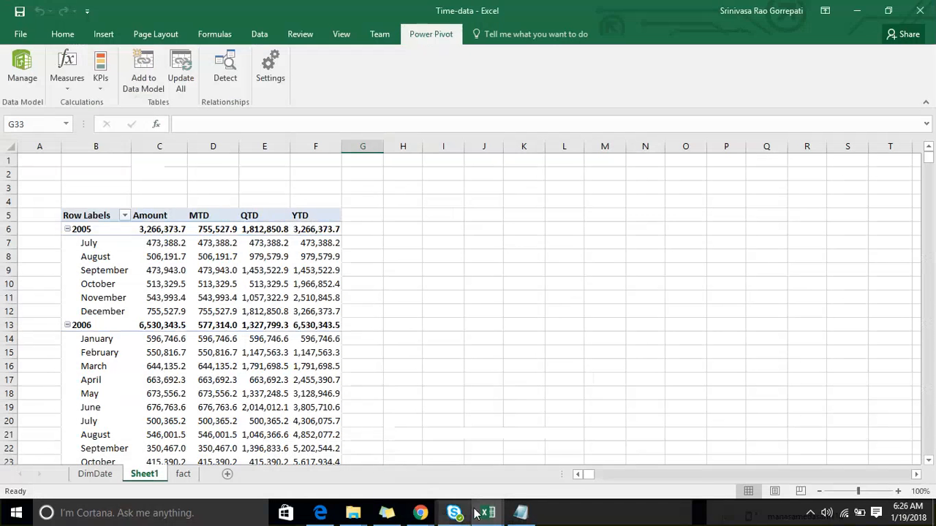
pyautogui.moveTo(489, 513)
pyautogui.click(601, 464)
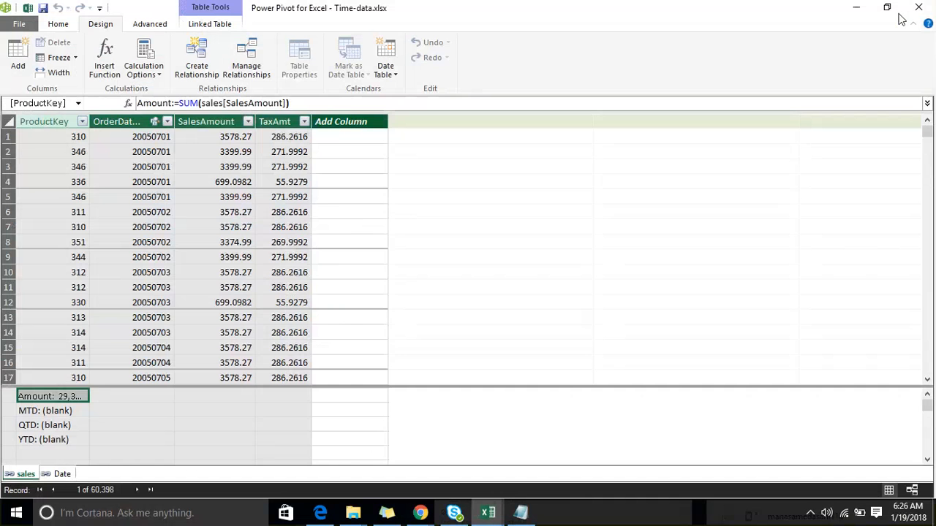
pyautogui.click(856, 8)
pyautogui.click(315, 311)
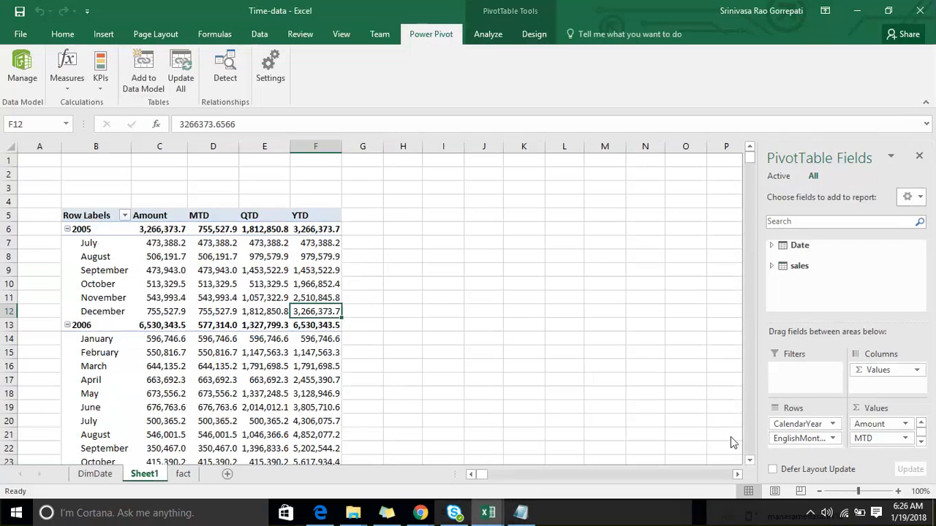
# - Switch to the Notepad notes and insert four blank lines between TotalYTD and YOY change
pyautogui.click(521, 513)
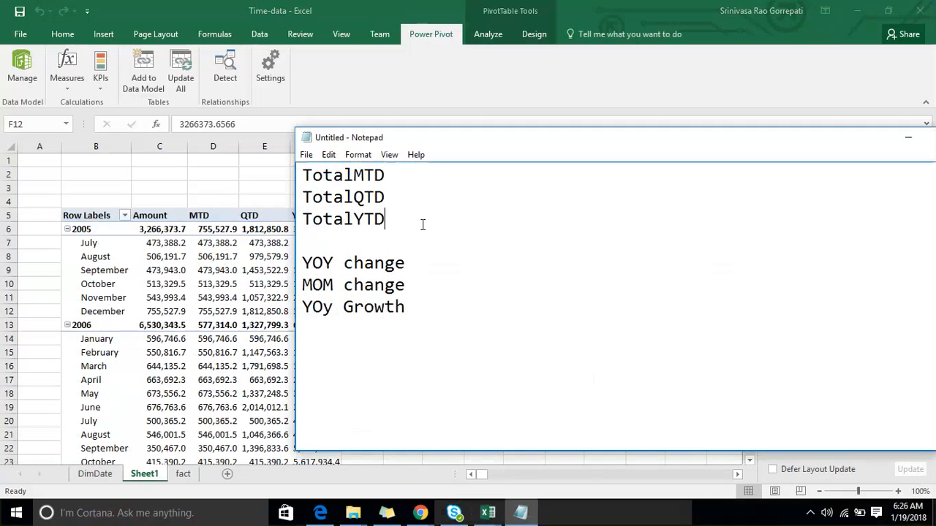
pyautogui.press('Return')
pyautogui.press('Return')
pyautogui.press('Return')
pyautogui.press('Return')
pyautogui.press('Down')
pyautogui.press('Down')
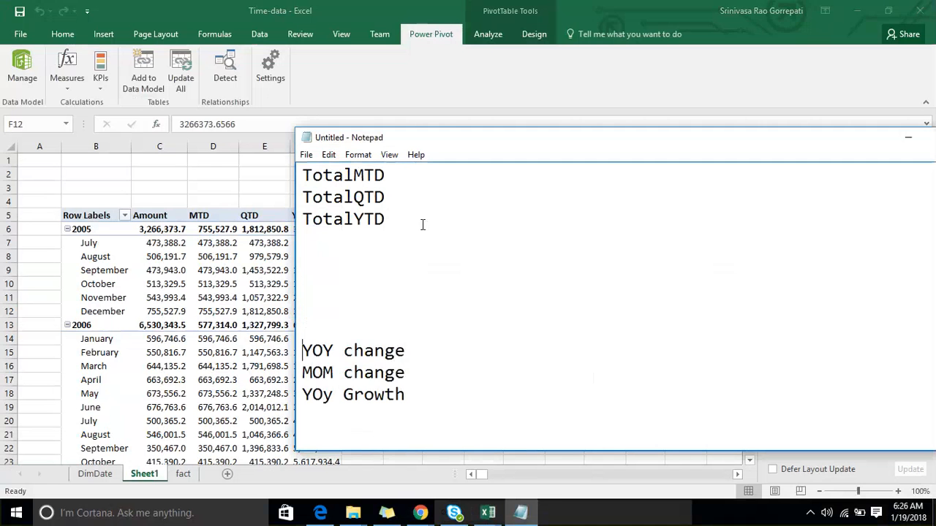
# - Write Startofyear in the blank area between TotalYTD and YOY change
pyautogui.hotkey('shift', 'Down')
pyautogui.hotkey('shift', 'Down')
pyautogui.press('Up')
pyautogui.press('Up')
pyautogui.press('Up')
pyautogui.press('Up')
pyautogui.press('Up')
pyautogui.press('Up')
pyautogui.press('Up')
pyautogui.press('Up')
pyautogui.press('Up')
pyautogui.press('Up')
pyautogui.press('Down')
pyautogui.press('Down')
pyautogui.press('Down')
pyautogui.press('Down')
pyautogui.press('Down')
pyautogui.write('Startofan')
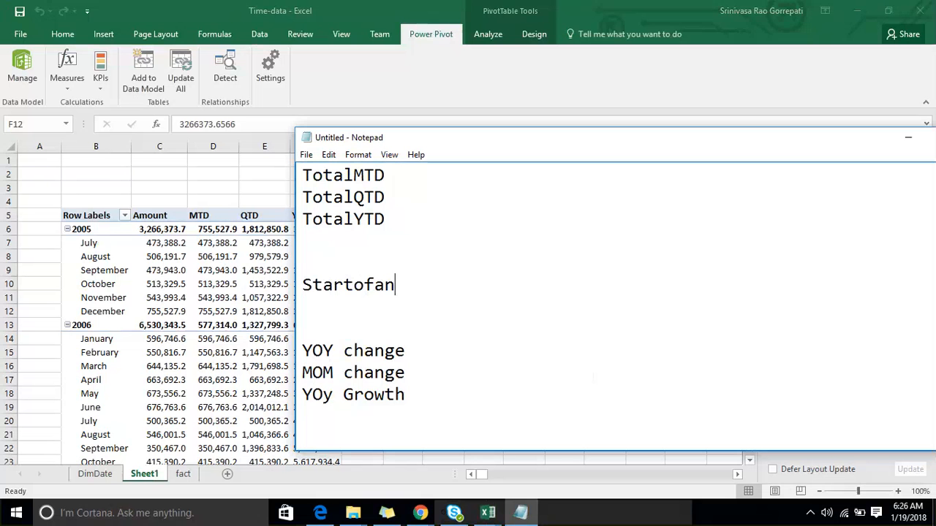
pyautogui.press('BackSpace')
pyautogui.press('BackSpace')
pyautogui.write('year')
# - Add startofquarter and Month on separate lines directly below Startofyear
pyautogui.press('Return')
pyautogui.write('s')
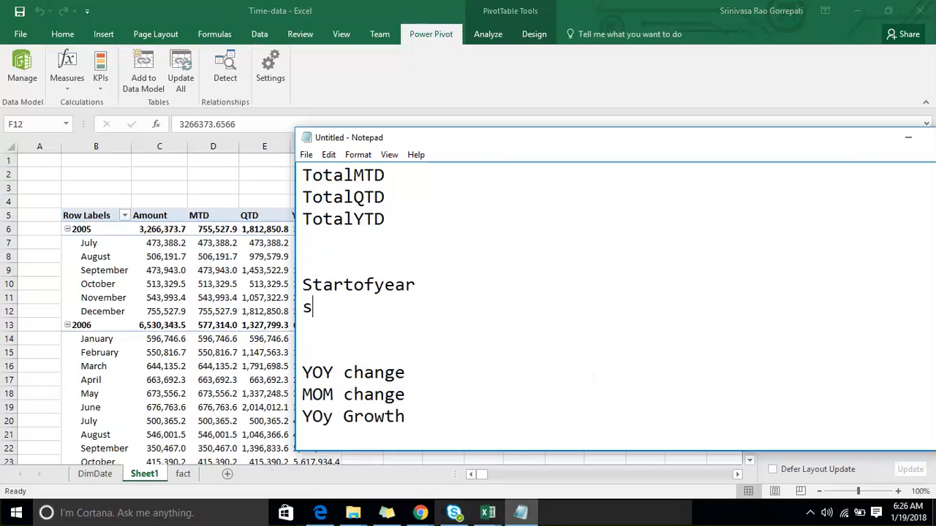
pyautogui.write('tartofquarter')
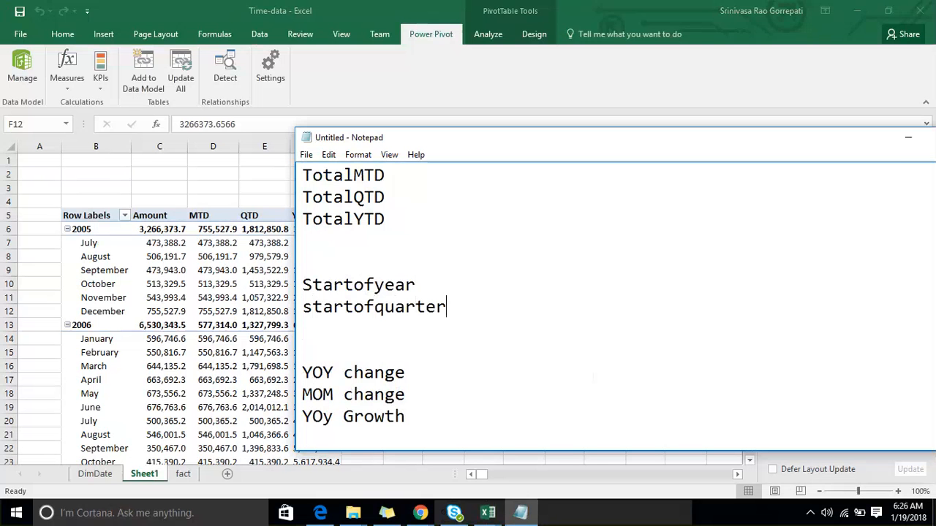
pyautogui.press('Return')
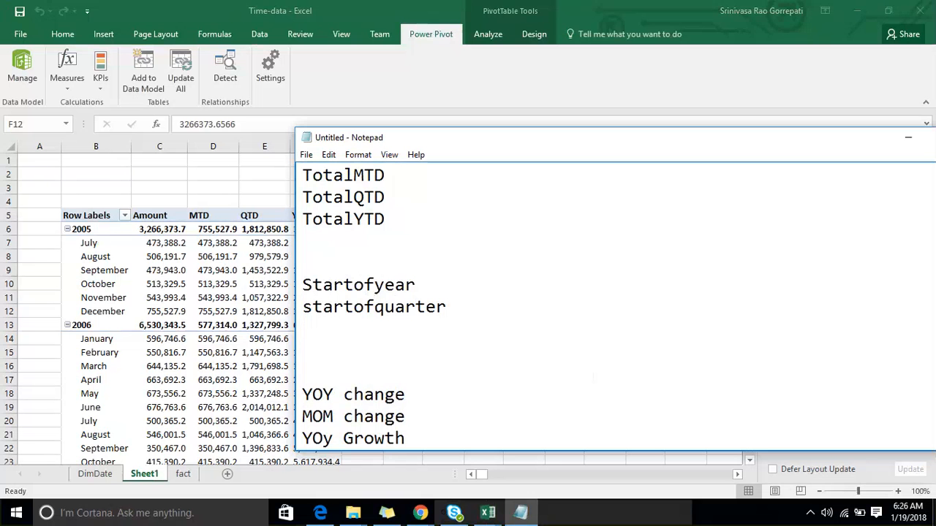
pyautogui.write('Month')
pyautogui.press('Return')
# - Add today() on its own line between TotalYTD and Startofyear, with a new line after it
pyautogui.press('Up')
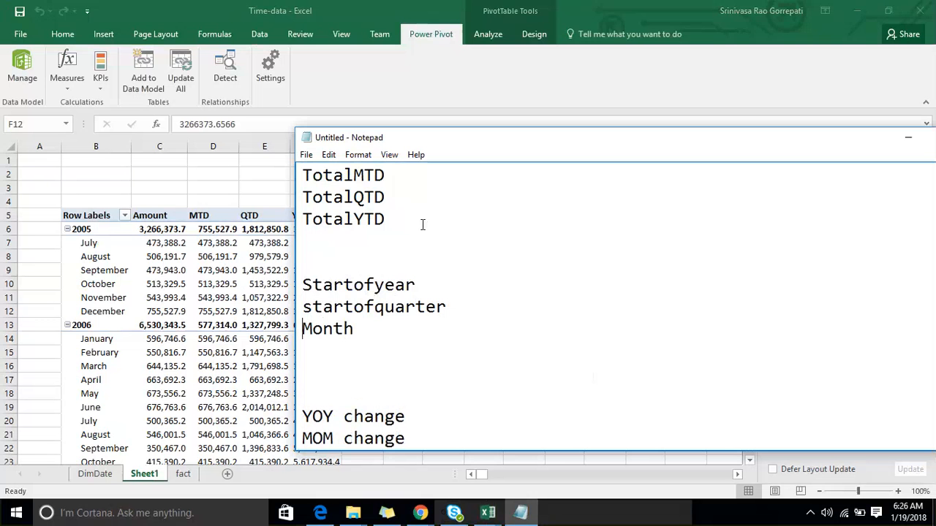
pyautogui.press('Up')
pyautogui.press('Up')
pyautogui.press('Up')
pyautogui.press('Up')
pyautogui.press('Return')
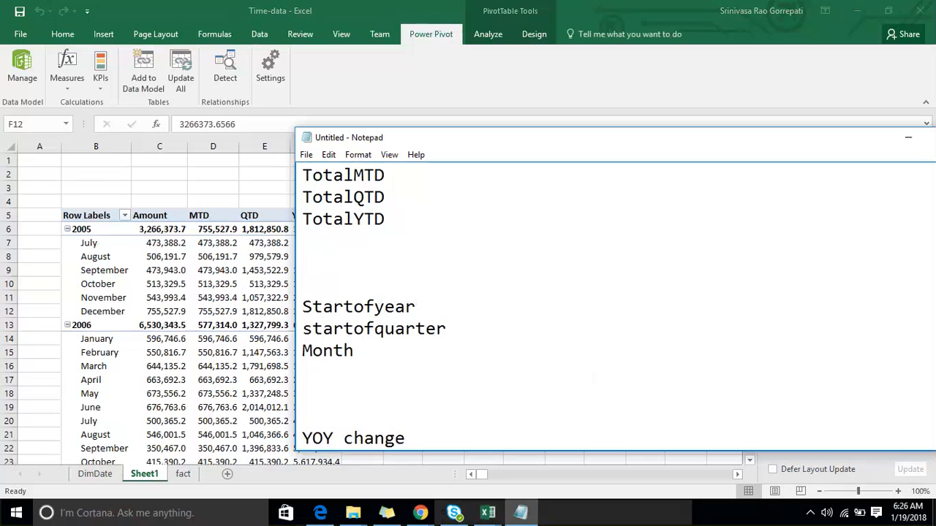
pyautogui.write('today()')
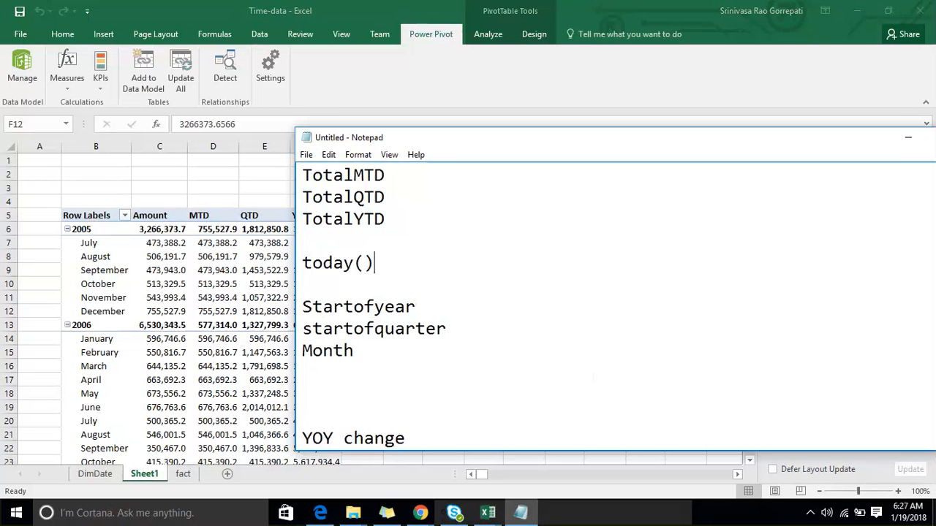
pyautogui.press('Return')
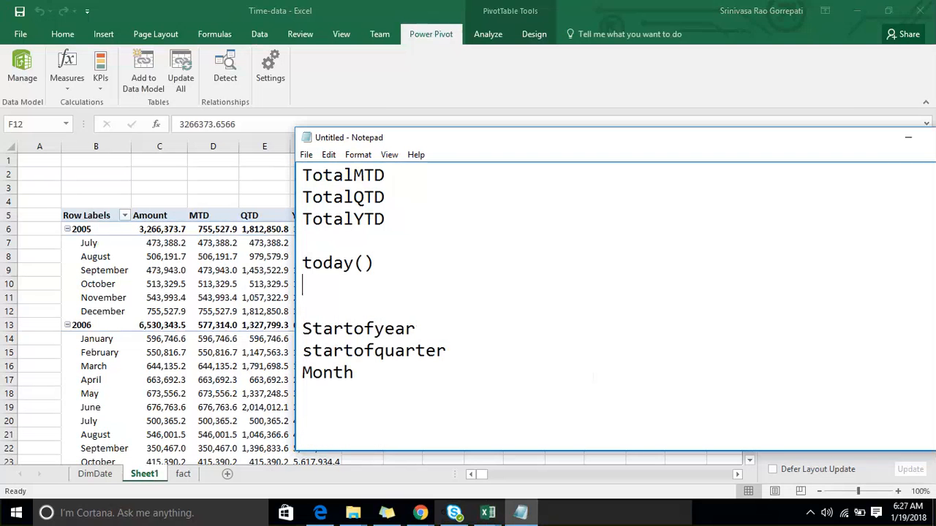
# - Highlight the today() line in the notes and delete it
pyautogui.press('Up')
pyautogui.press('Home')
pyautogui.hotkey('shift', 'Down')
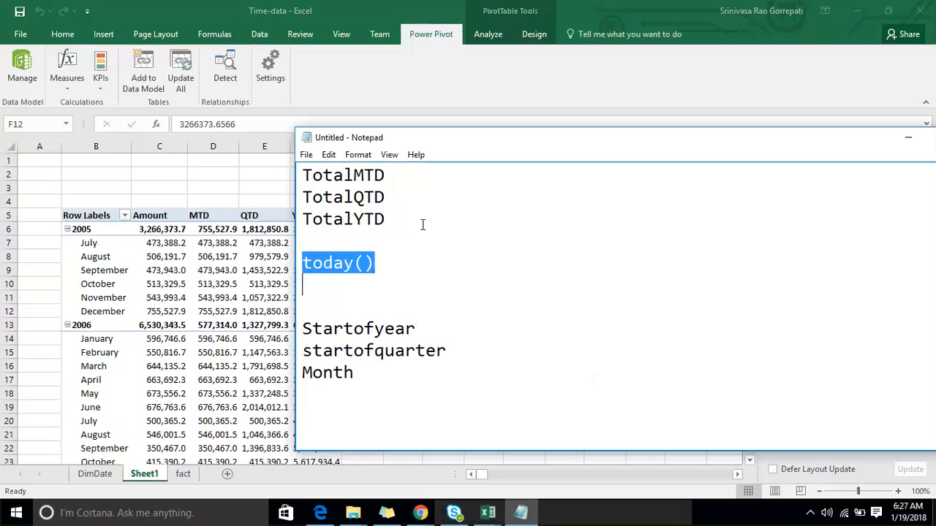
pyautogui.press('Right')
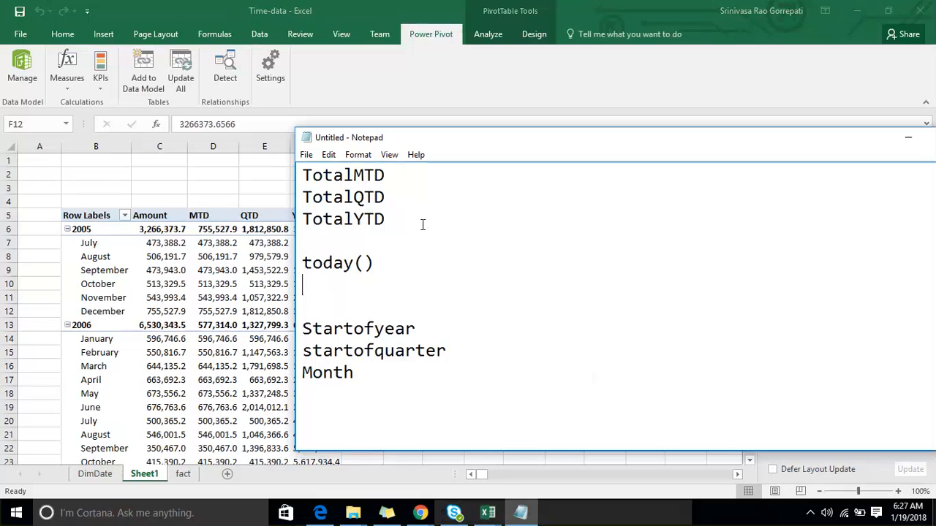
pyautogui.press('Up')
pyautogui.hotkey('shift', 'Down')
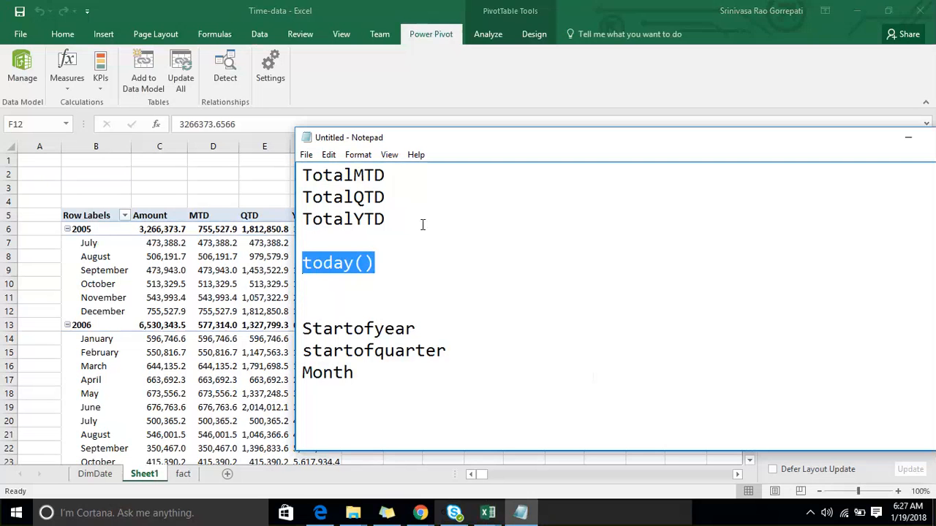
pyautogui.press('Delete')
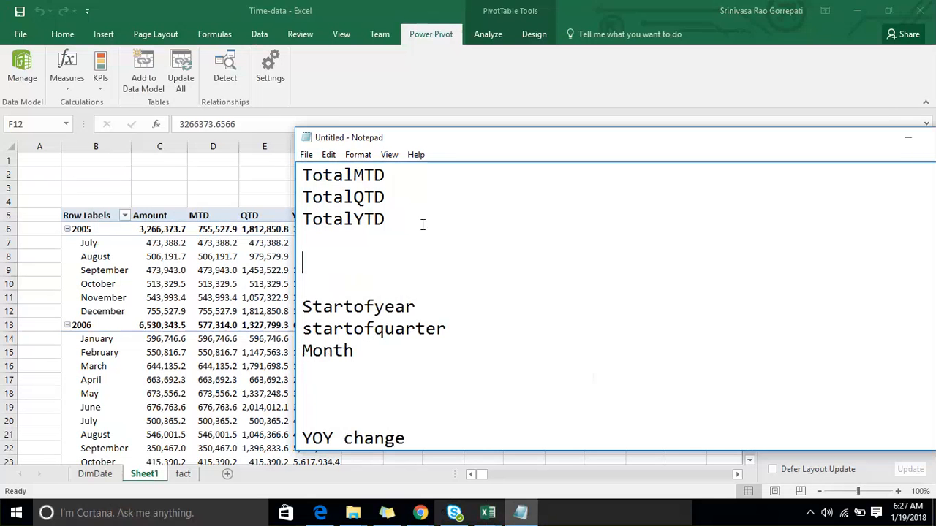
# - Write parllelperiod and sameperiodlastyear on separate lines directly below TotalYTD
pyautogui.press('Up')
pyautogui.write('samep')
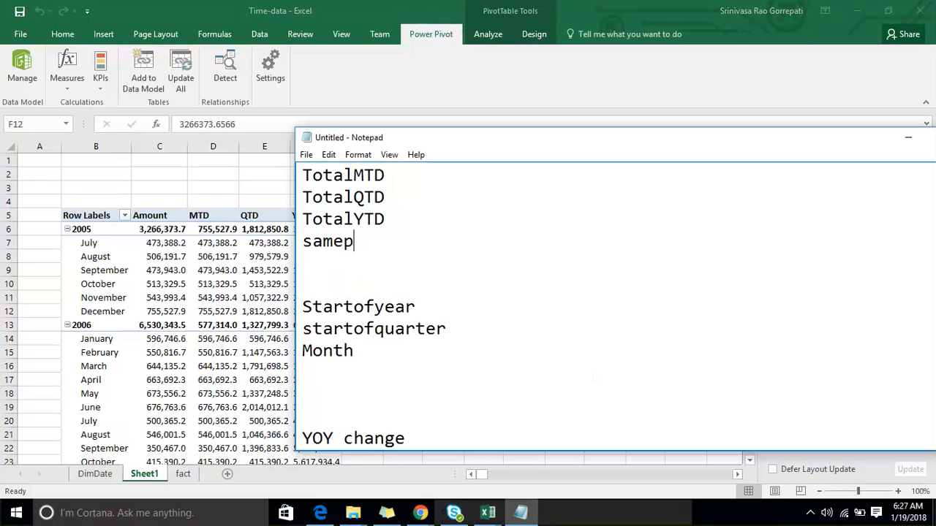
pyautogui.write('eriod')
pyautogui.press('BackSpace')
pyautogui.hotkey('shift', 'Home')
pyautogui.write('parllel')
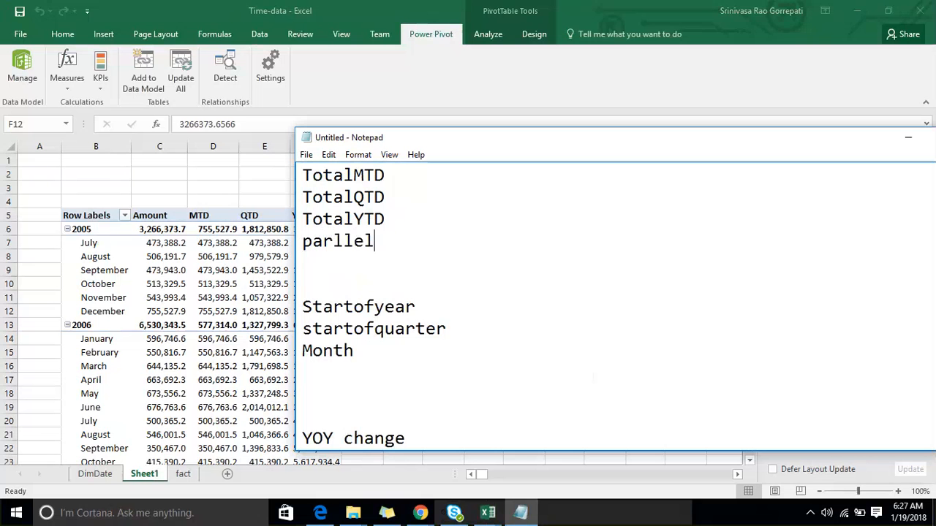
pyautogui.write('period')
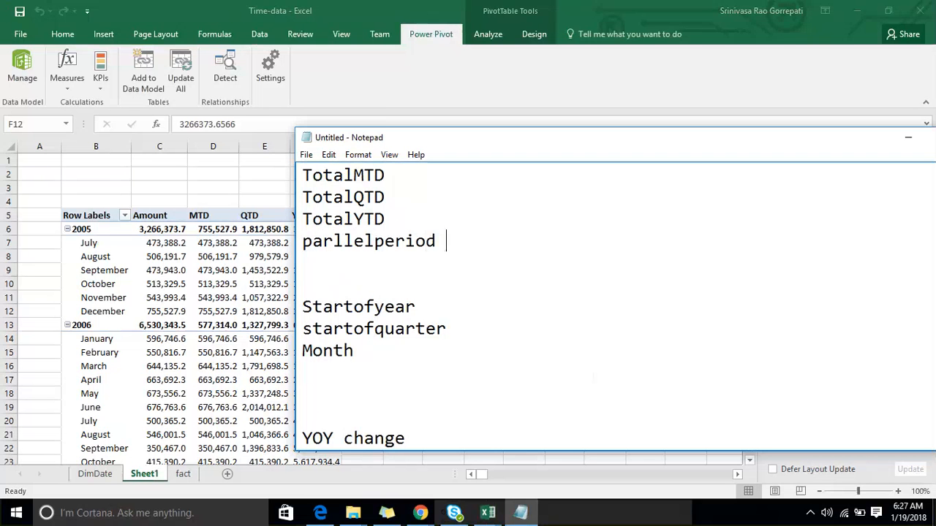
pyautogui.press('Return')
pyautogui.write('sam')
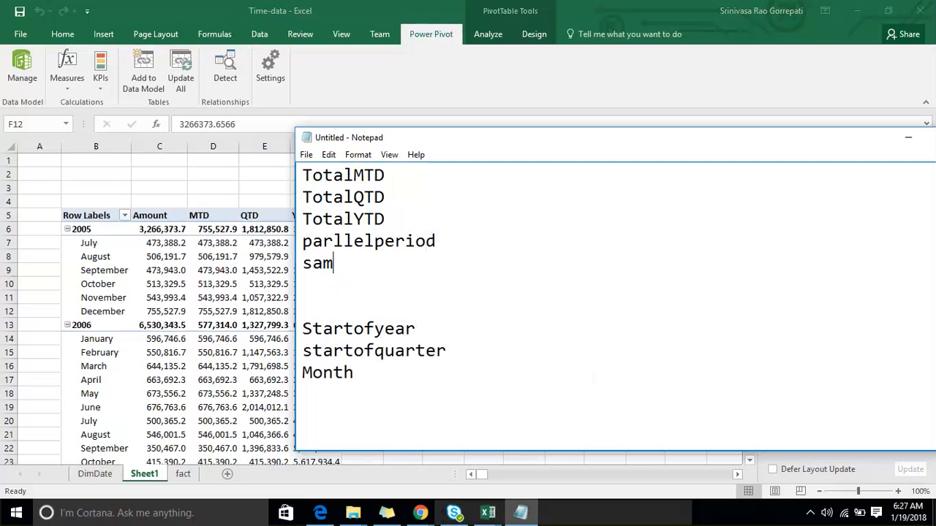
pyautogui.write('eperiodlastyear')
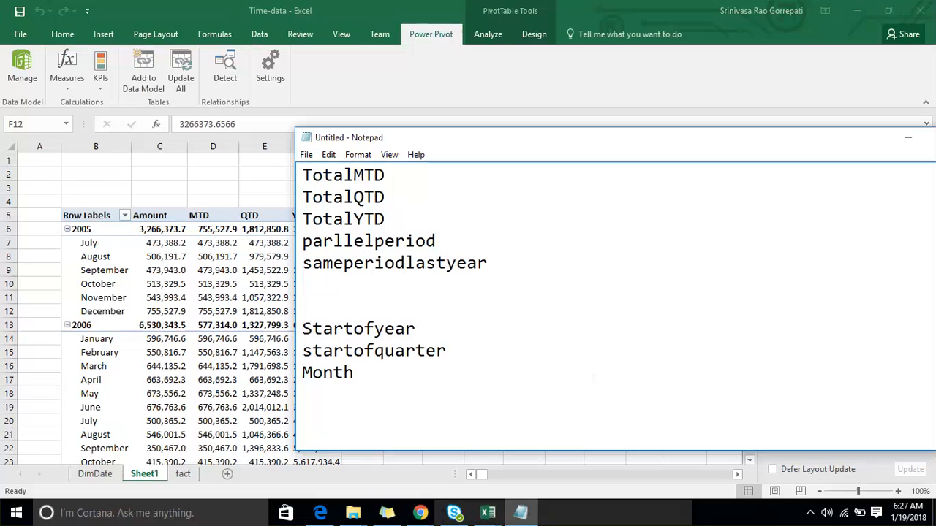
# - Move the parllelperiod entry to the line below sameperiodlastyear
pyautogui.click(422, 224)
pyautogui.press('Down')
pyautogui.press('End')
pyautogui.hotkey('shift', 'Home')
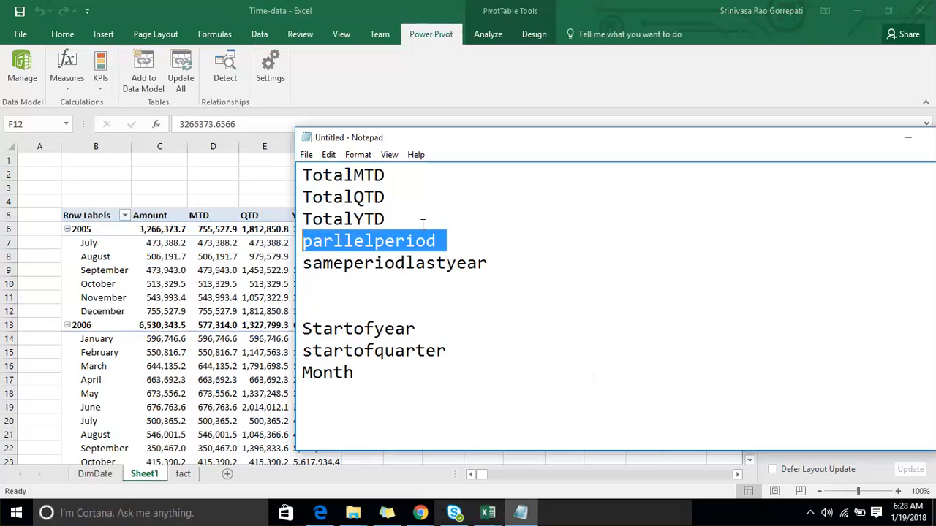
pyautogui.hotkey('ctrl', 'x')
pyautogui.press('Down')
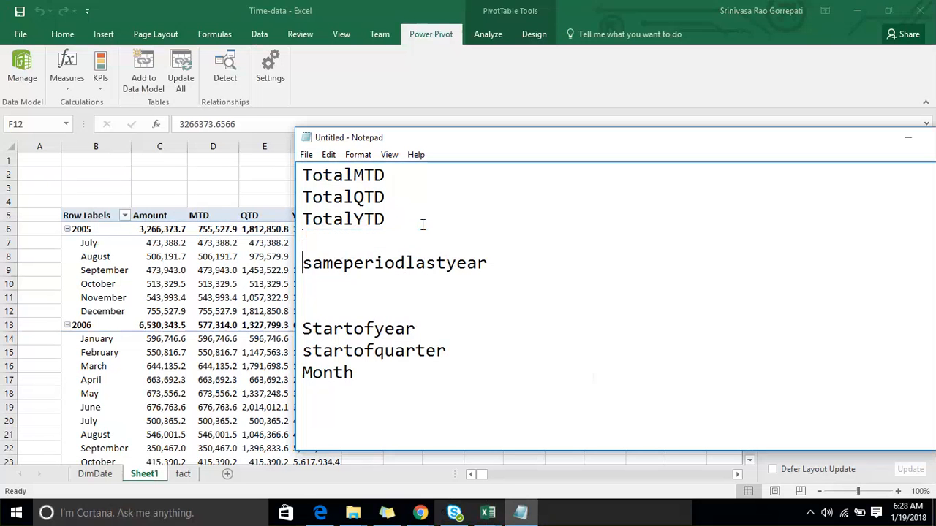
pyautogui.press('Down')
pyautogui.hotkey('ctrl', 'v')
pyautogui.press('Up')
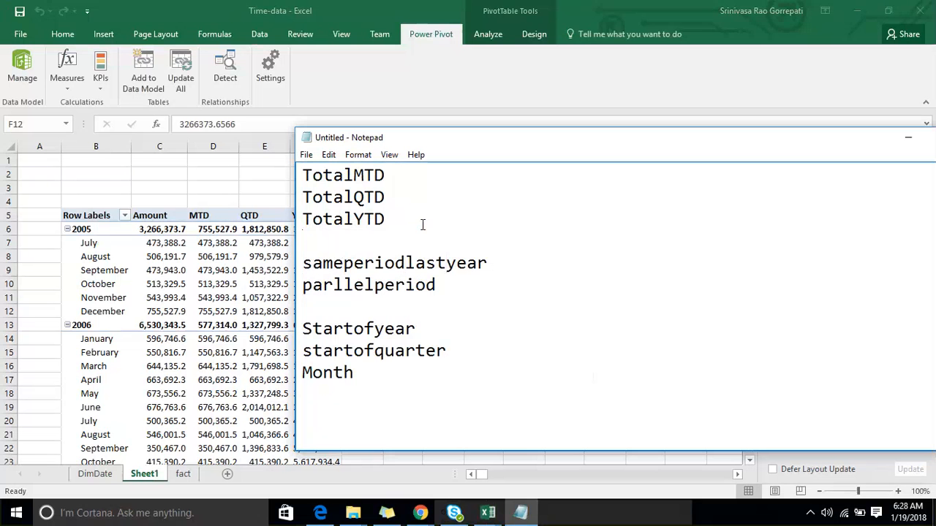
# - Remove the blank line between TotalYTD and sameperiodlastyear in the notes, and highlight the sameperiodlastyear entry
pyautogui.press('Home')
pyautogui.press('BackSpace')
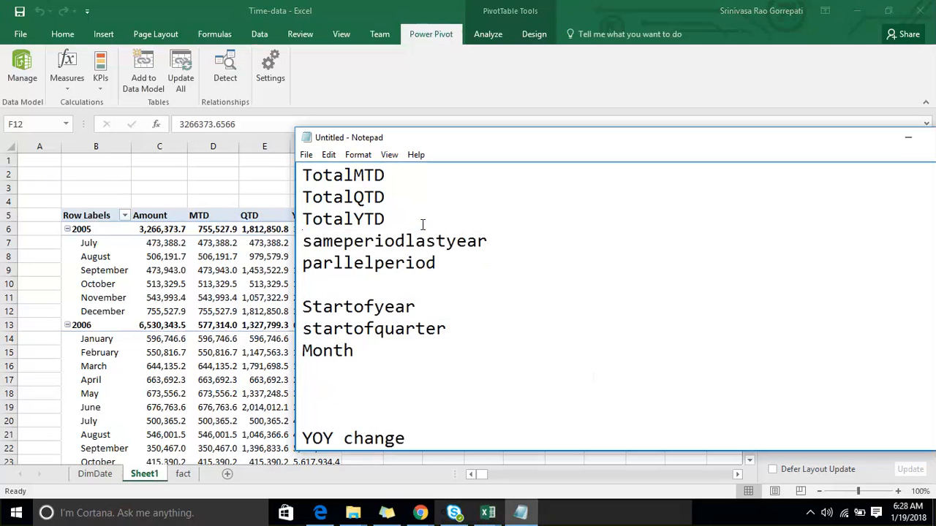
pyautogui.hotkey('shift', 'Down')
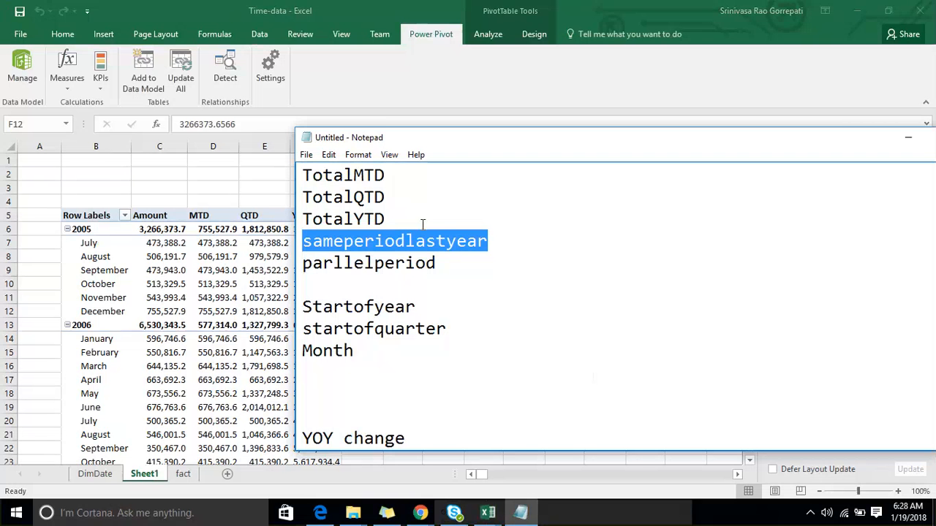
pyautogui.click(390, 270)
pyautogui.moveTo(505, 242); pyautogui.dragTo(288, 243)
# - Switch to the Excel workbook and start a new Power Pivot measure named SPLY in the sales table
pyautogui.click(213, 256)
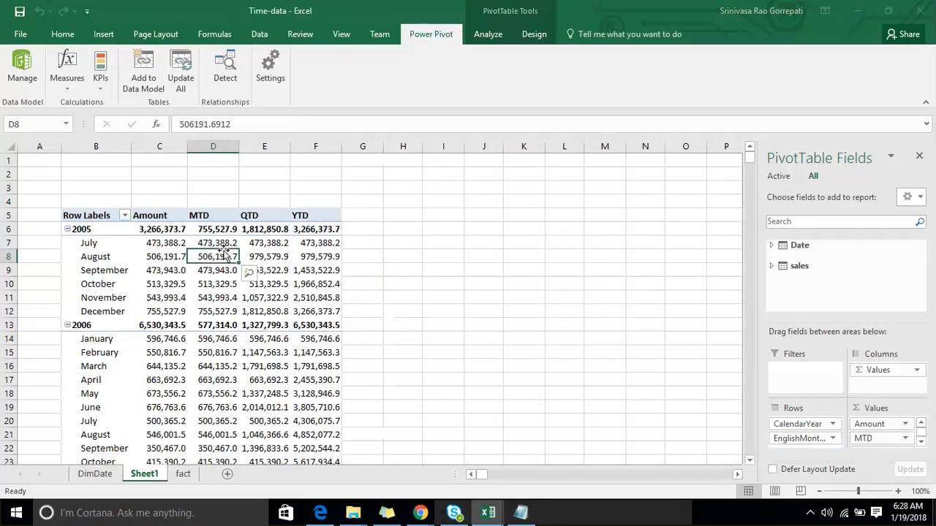
pyautogui.click(64, 82)
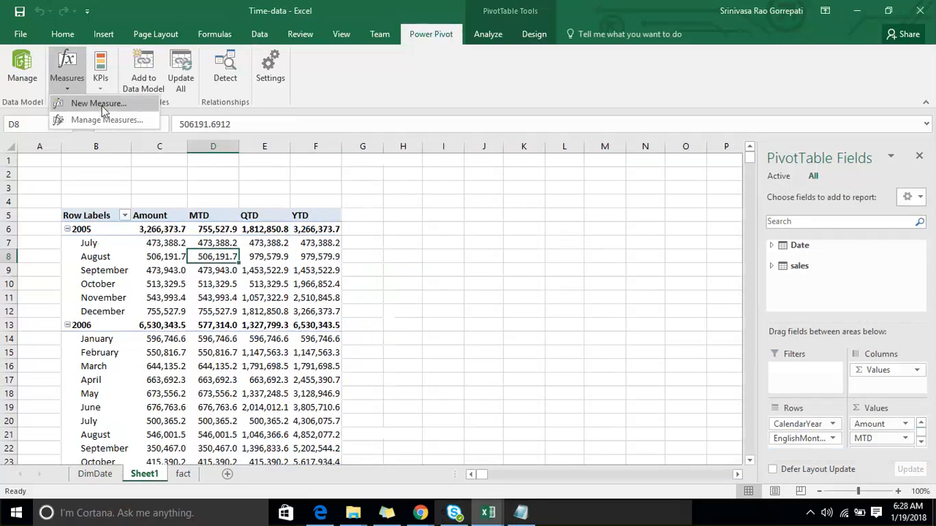
pyautogui.click(102, 103)
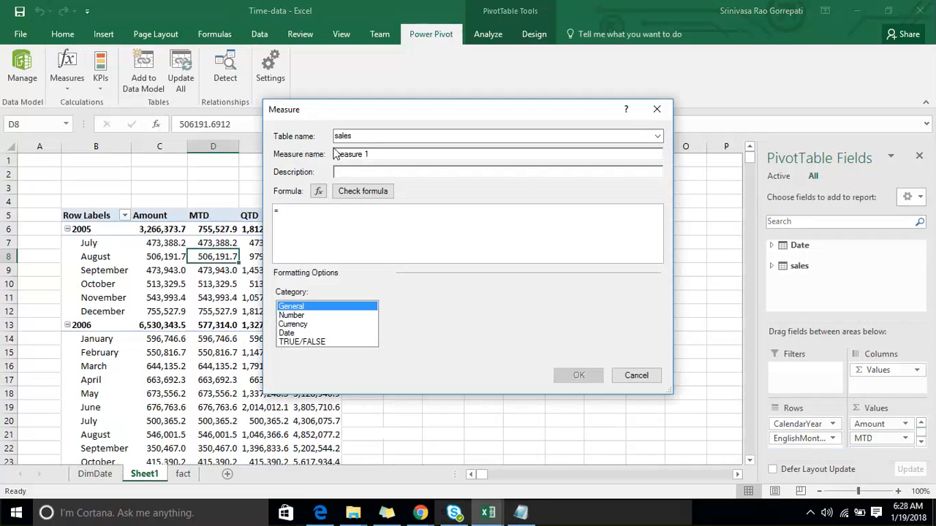
pyautogui.moveTo(368, 154); pyautogui.dragTo(278, 158)
pyautogui.write('SPLY')
pyautogui.click(319, 216)
pyautogui.write('Same')
pyautogui.doubleClick(319, 220)
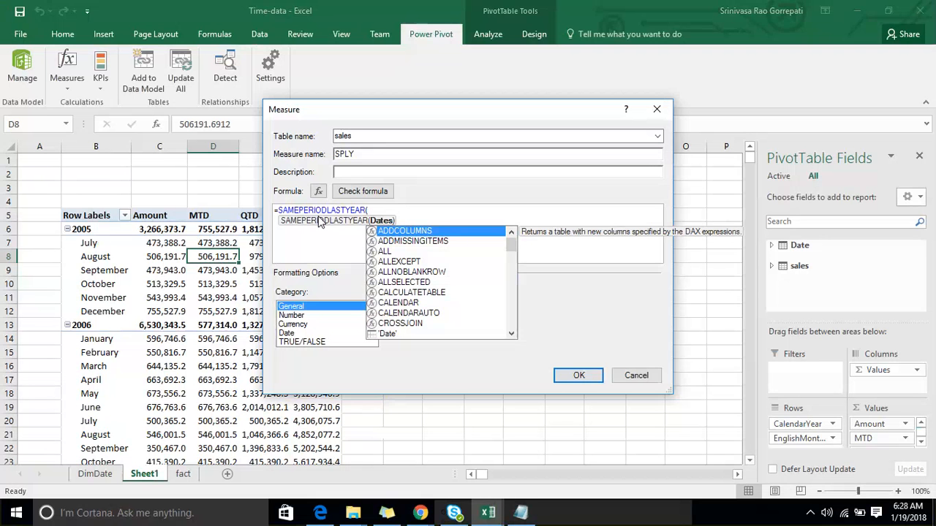
pyautogui.press('BackSpace')
pyautogui.press('BackSpace')
pyautogui.press('BackSpace')
pyautogui.press('BackSpace')
pyautogui.press('BackSpace')
pyautogui.press('BackSpace')
pyautogui.press('BackSpace')
pyautogui.press('BackSpace')
pyautogui.press('BackSpace')
pyautogui.press('BackSpace')
pyautogui.press('BackSpace')
pyautogui.press('BackSpace')
pyautogui.press('BackSpace')
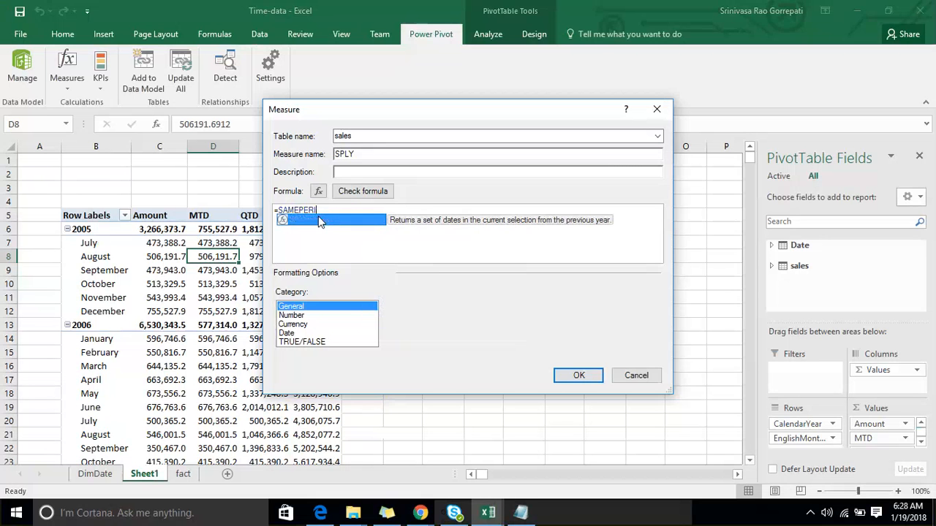
pyautogui.press('BackSpace')
pyautogui.press('BackSpace')
pyautogui.press('BackSpace')
pyautogui.press('BackSpace')
pyautogui.press('BackSpace')
pyautogui.press('BackSpace')
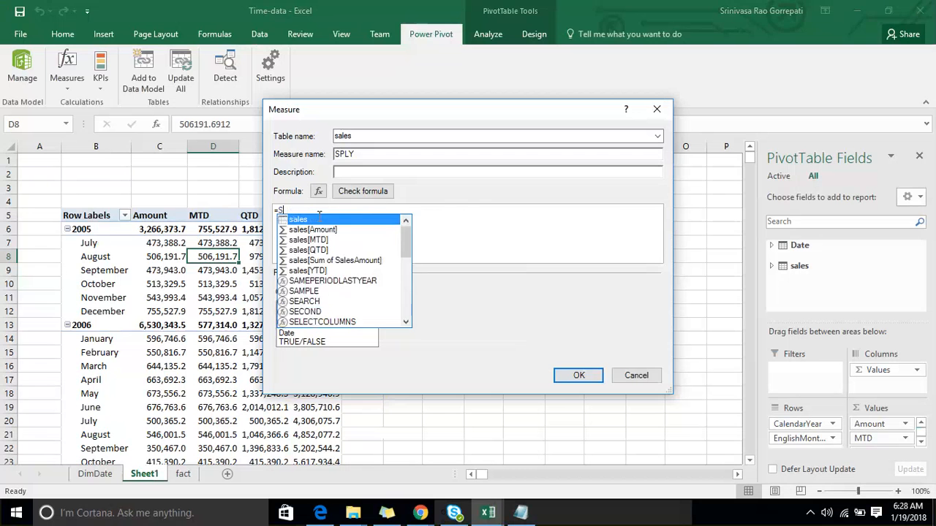
# - Enter the SPLY formula =CALCULATE([Amount],SAMEPERIODLASTYEAR('Date'[FullDateAlternateKey]))
pyautogui.write('CALCULATE(')
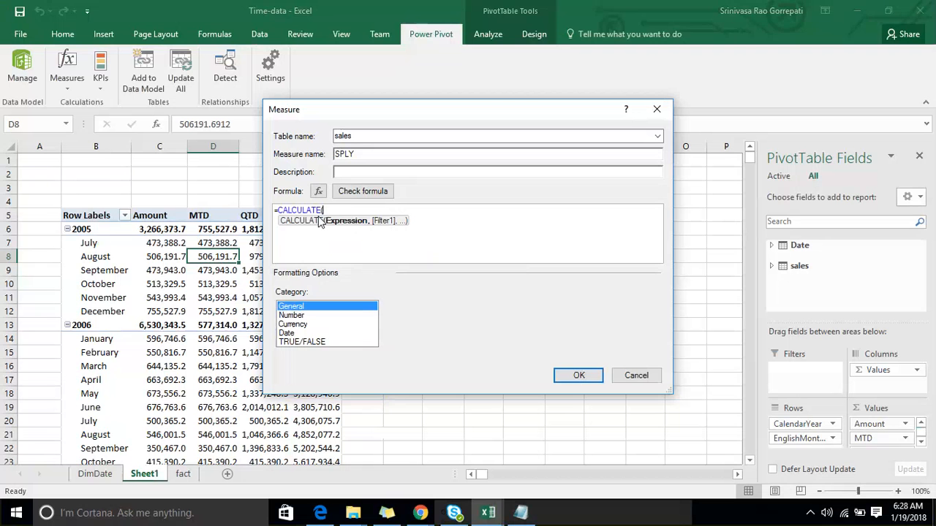
pyautogui.write('amo')
pyautogui.press('Tab')
pyautogui.write(',')
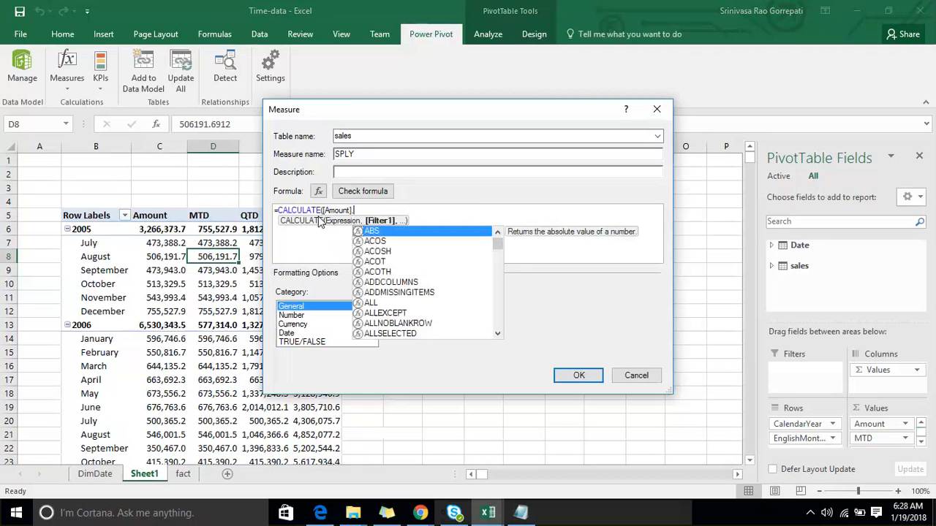
pyautogui.write('same')
pyautogui.press('Tab')
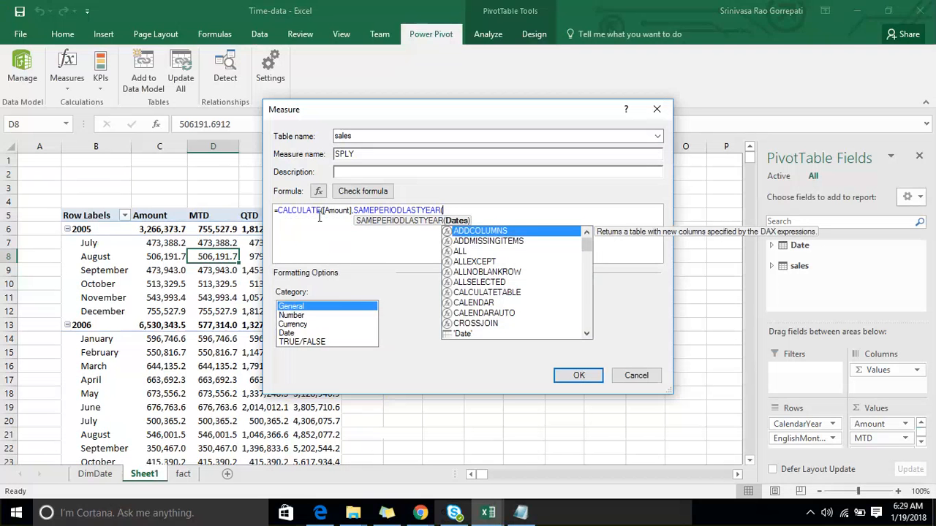
pyautogui.write('ful')
pyautogui.press('Tab')
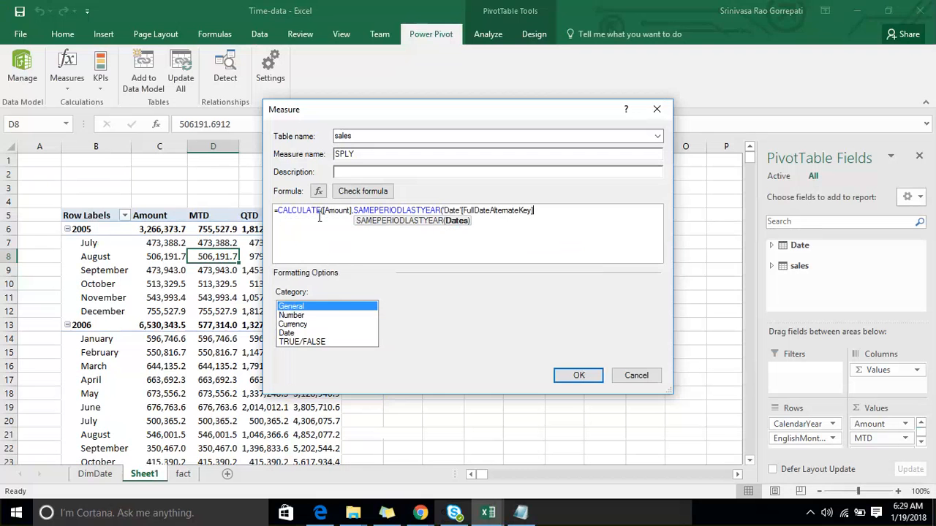
pyautogui.write(')')
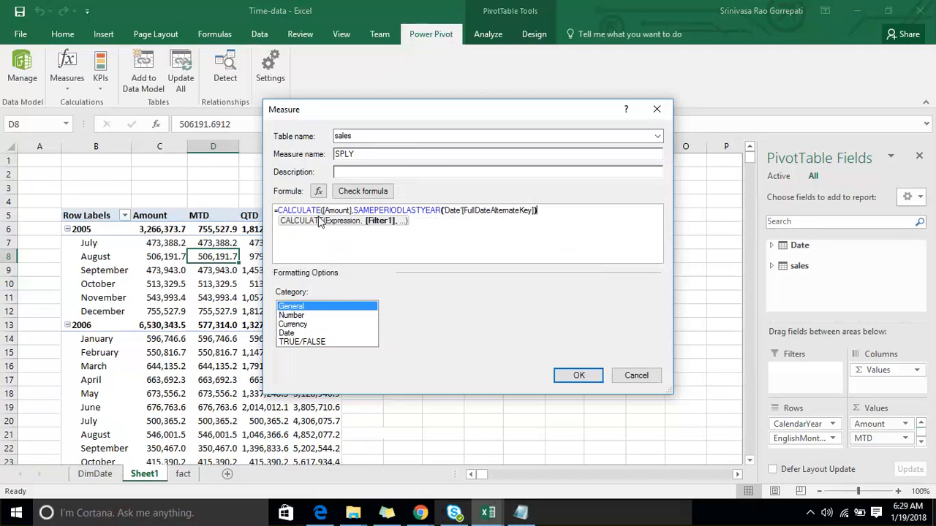
pyautogui.write(')')
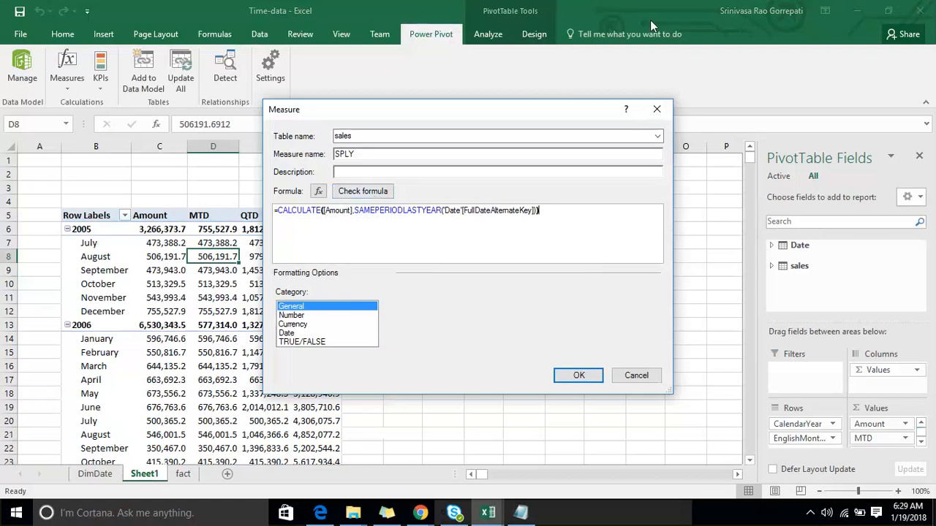
# - Annotate the measure formula with an arrow to the Amount expression and an underline beneath the SAMEPERIODLASTYEAR filter, then clear the marks
pyautogui.click(343, 191)
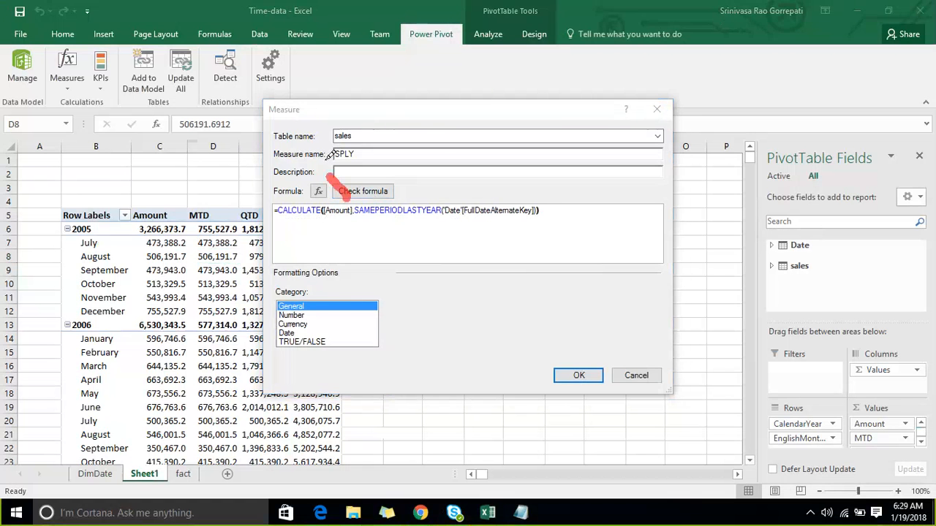
pyautogui.moveTo(314, 192); pyautogui.dragTo(359, 168)
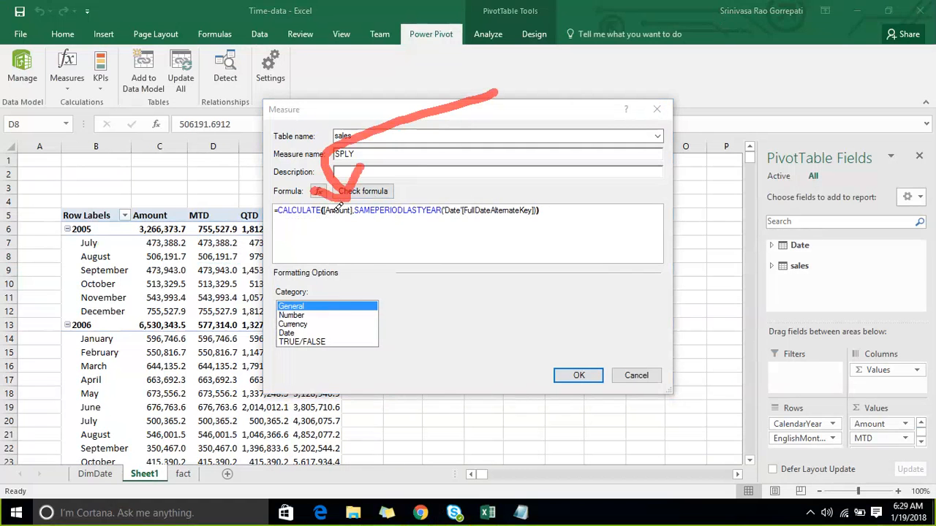
pyautogui.moveTo(394, 231)
pyautogui.mouseDown()
pyautogui.moveTo(495, 242)
pyautogui.moveTo(554, 209)
pyautogui.mouseUp()
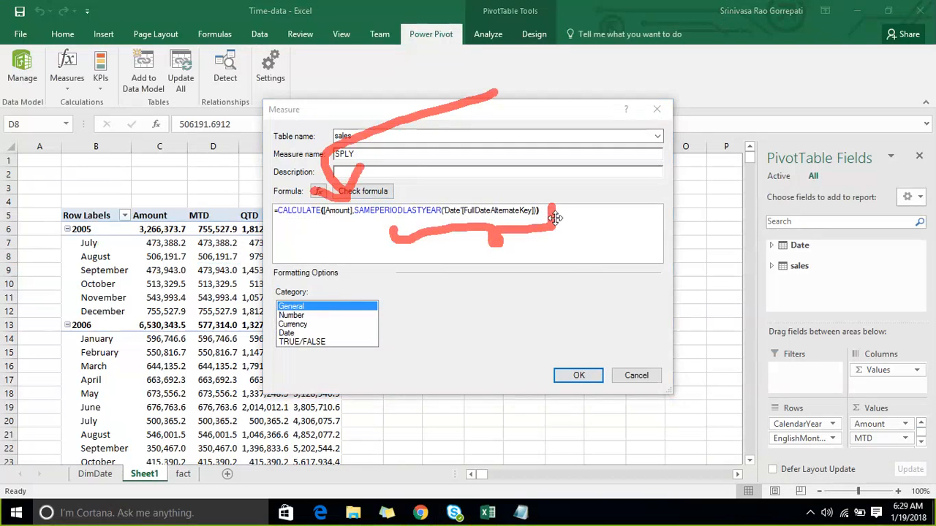
pyautogui.click(727, 21)
# - Format the SPLY measure as a decimal number with 1 decimal place and a 1000 separator, and create it
pyautogui.click(322, 315)
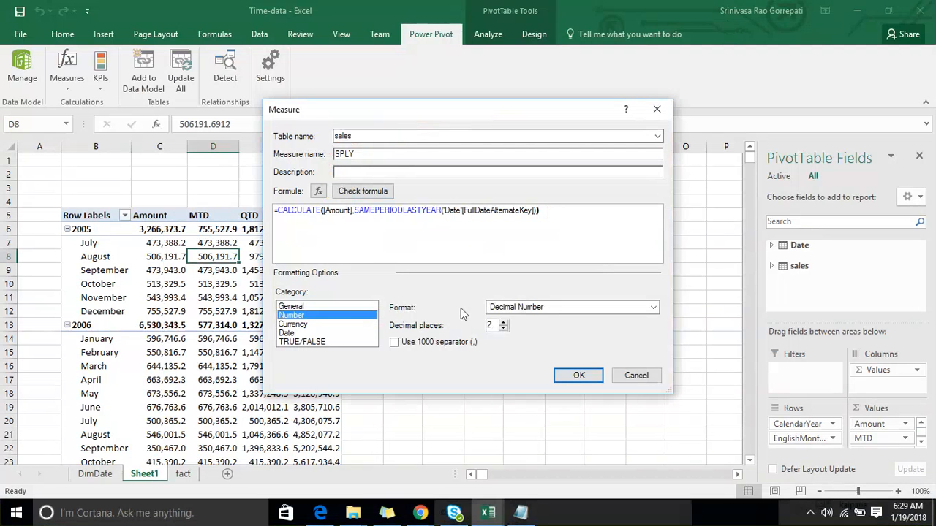
pyautogui.click(653, 307)
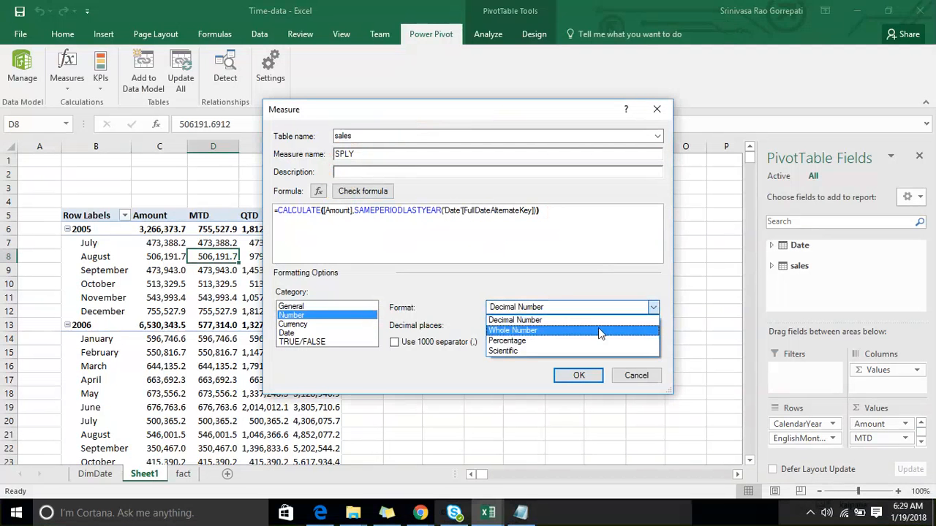
pyautogui.click(616, 320)
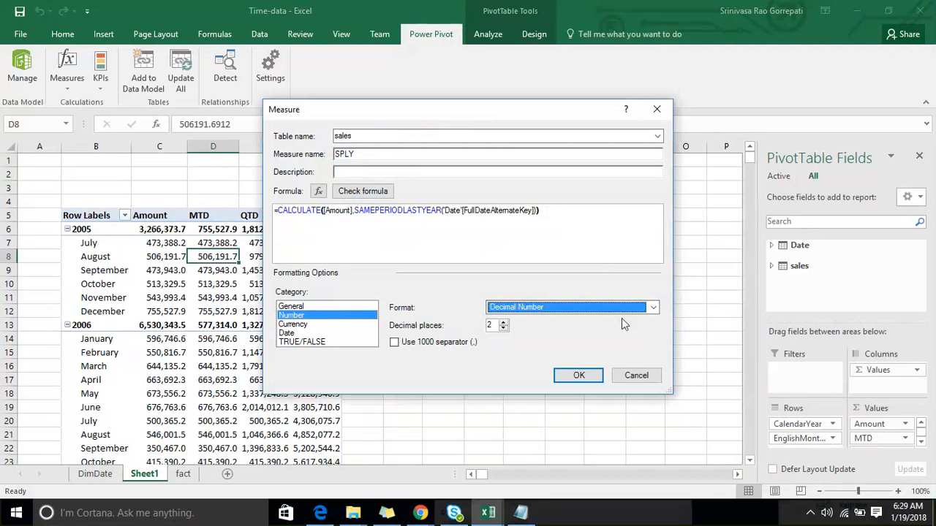
pyautogui.click(503, 328)
pyautogui.click(404, 344)
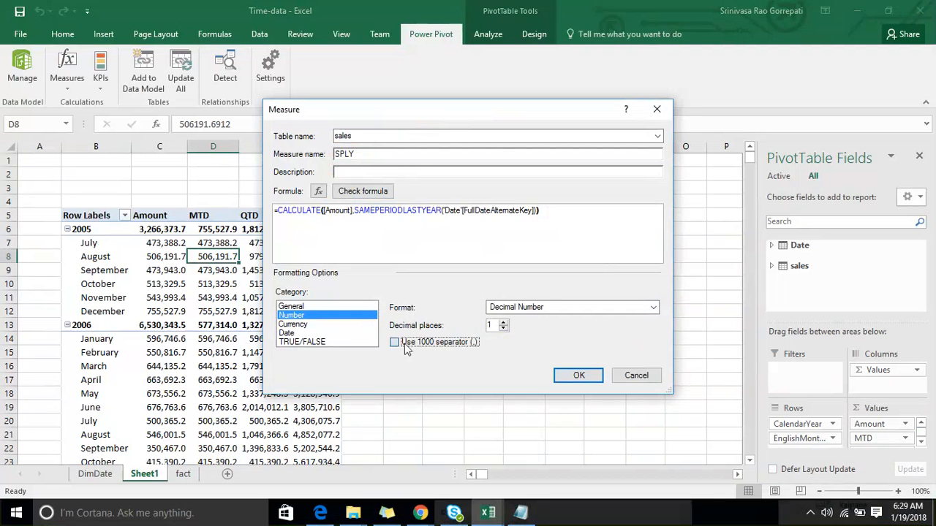
pyautogui.click(574, 375)
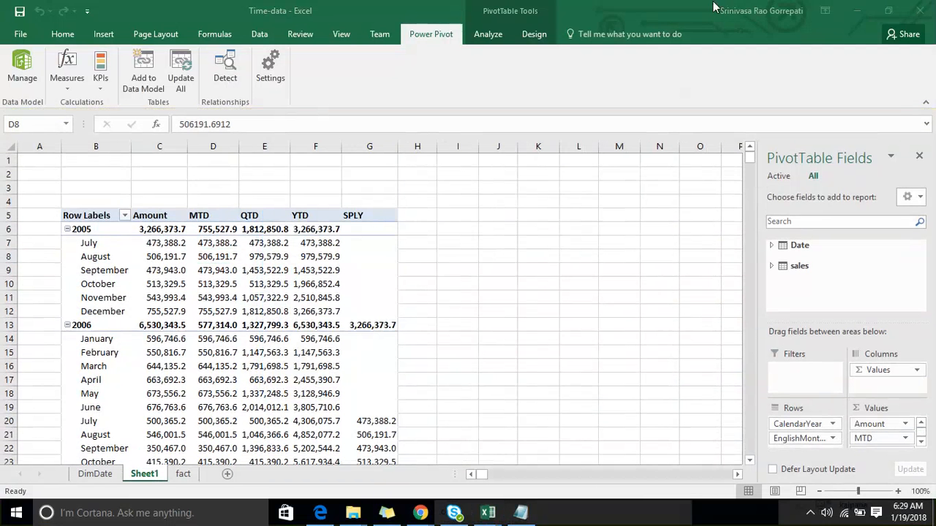
# - Mark the empty SPLY cells for 2005 and January to June 2006 with an arrow, a line and check marks
pyautogui.click(725, 24)
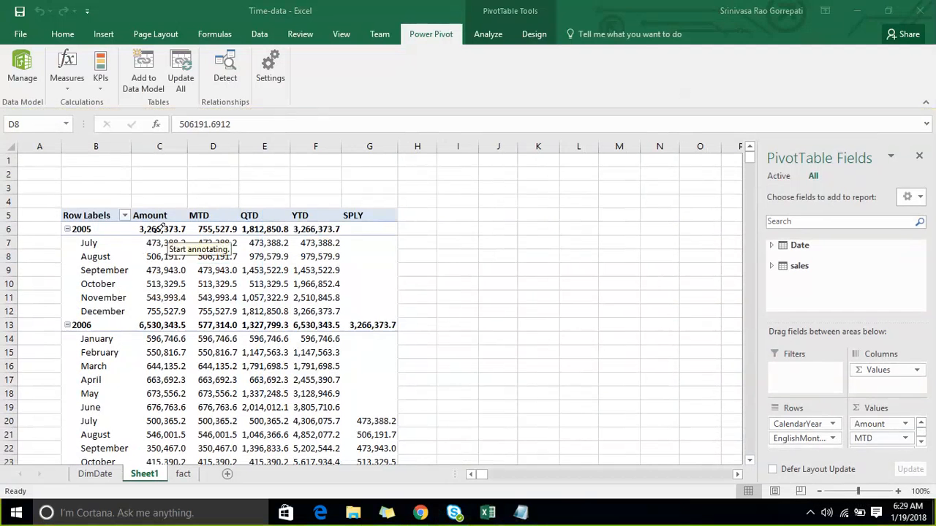
pyautogui.moveTo(363, 261)
pyautogui.mouseDown()
pyautogui.moveTo(386, 168)
pyautogui.moveTo(374, 146)
pyautogui.moveTo(369, 207)
pyautogui.mouseUp()
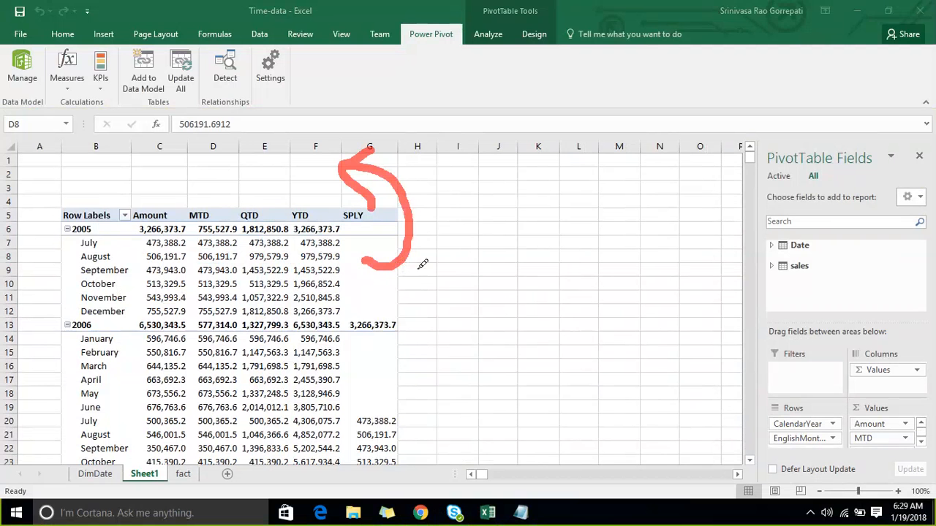
pyautogui.moveTo(411, 258); pyautogui.dragTo(517, 200)
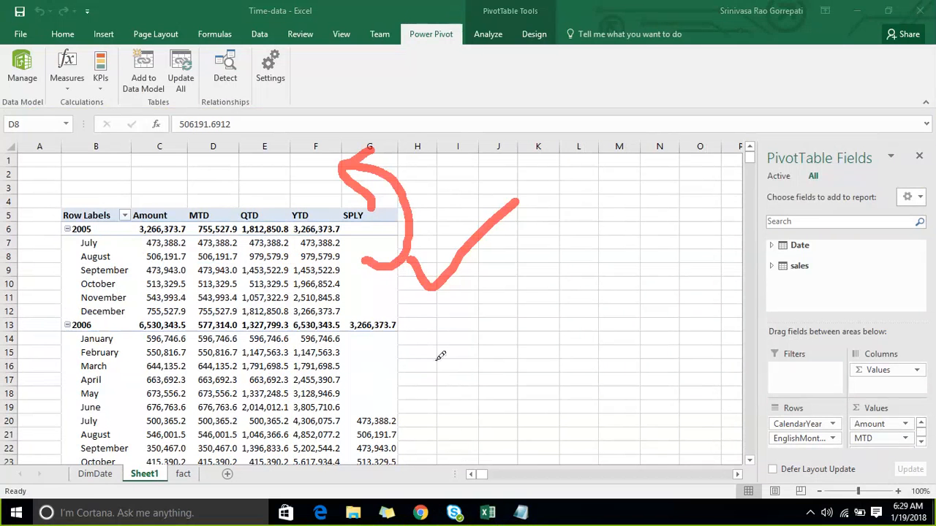
pyautogui.moveTo(351, 336); pyautogui.dragTo(399, 395)
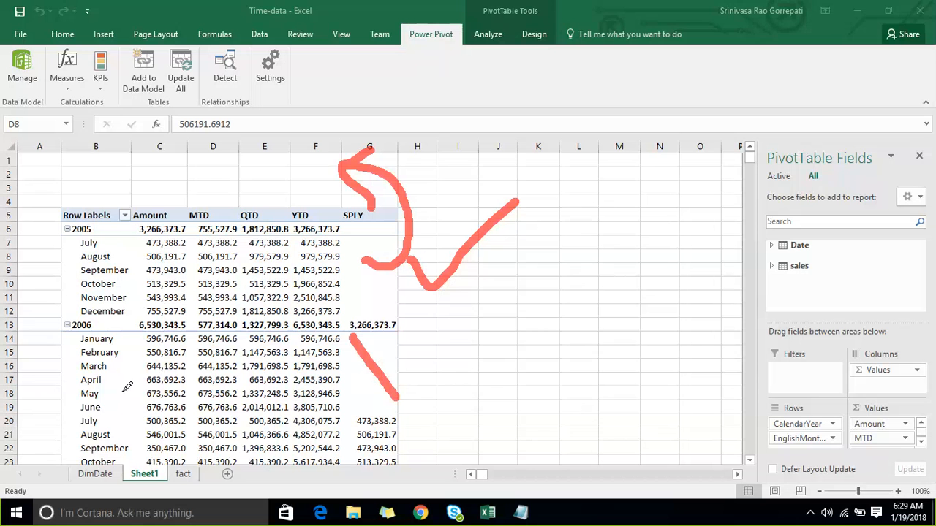
pyautogui.moveTo(392, 345); pyautogui.dragTo(441, 328)
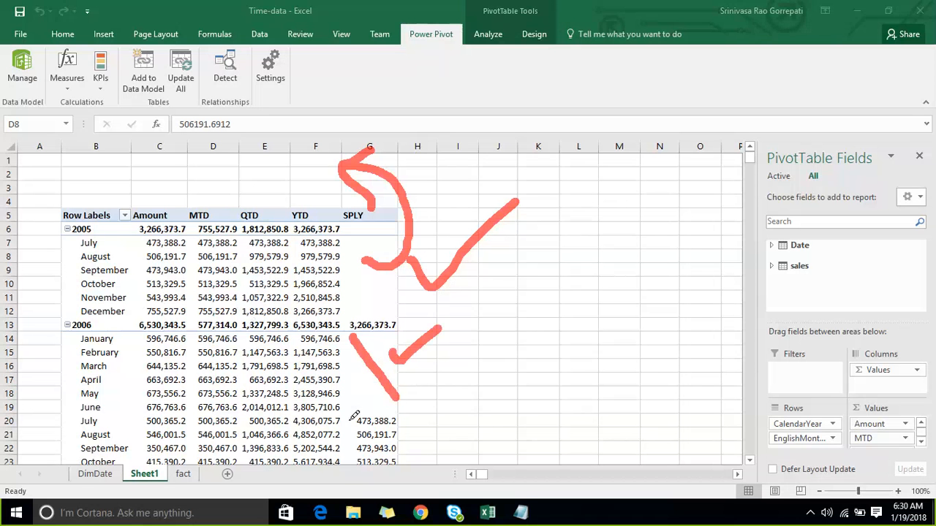
# - Circle the SPLY values from July 2006 onward, draw an arrow to the matching 2005 months, and clear the annotations
pyautogui.moveTo(327, 419)
pyautogui.mouseDown()
pyautogui.moveTo(351, 447)
pyautogui.moveTo(407, 399)
pyautogui.moveTo(384, 457)
pyautogui.moveTo(357, 460)
pyautogui.mouseUp()
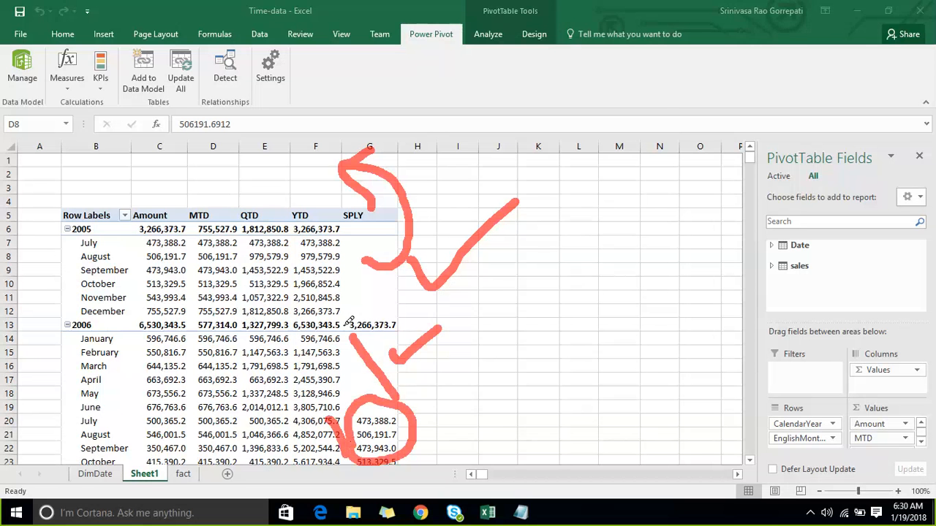
pyautogui.click(620, 229)
pyautogui.moveTo(414, 420)
pyautogui.mouseDown()
pyautogui.moveTo(480, 289)
pyautogui.moveTo(378, 235)
pyautogui.moveTo(271, 232)
pyautogui.moveTo(210, 244)
pyautogui.moveTo(224, 269)
pyautogui.mouseUp()
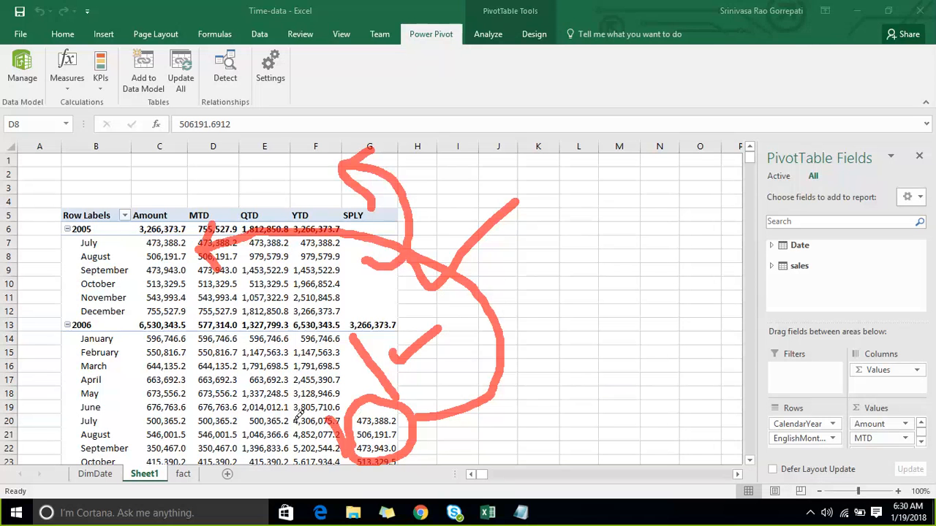
pyautogui.moveTo(294, 419); pyautogui.dragTo(314, 401)
pyautogui.moveTo(404, 417); pyautogui.dragTo(490, 357)
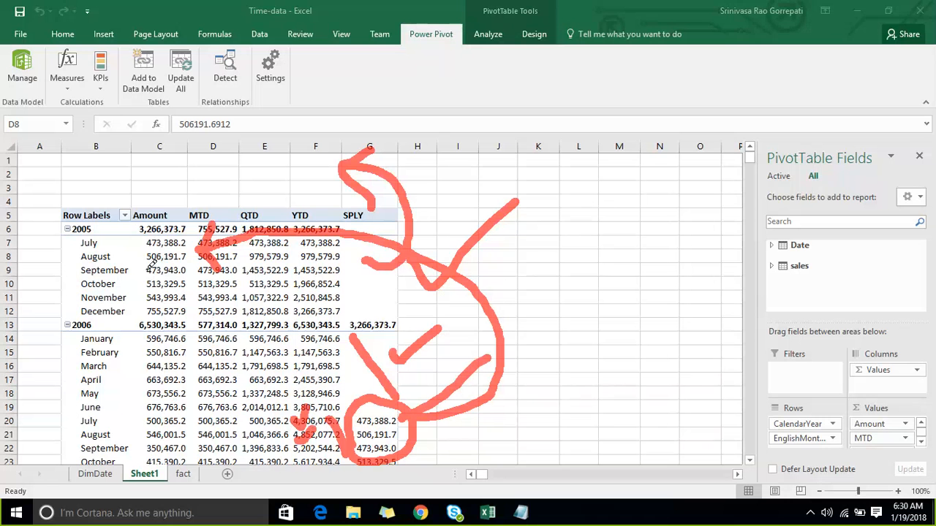
pyautogui.moveTo(146, 271); pyautogui.dragTo(196, 259)
pyautogui.press('Escape')
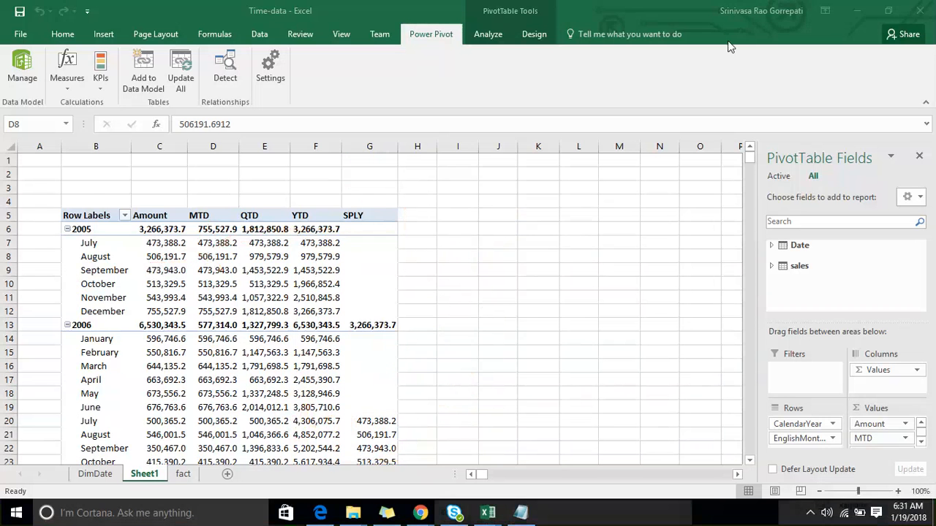
# - Compare the SPLY column with the previous year's amounts across 2005 to 2007, and circle the 2006 SPLY cells
pyautogui.scroll(-2, 562, 324)
pyautogui.scroll(2, 197, 418)
pyautogui.scroll(-1, 123, 331)
pyautogui.scroll(-2, 309, 267)
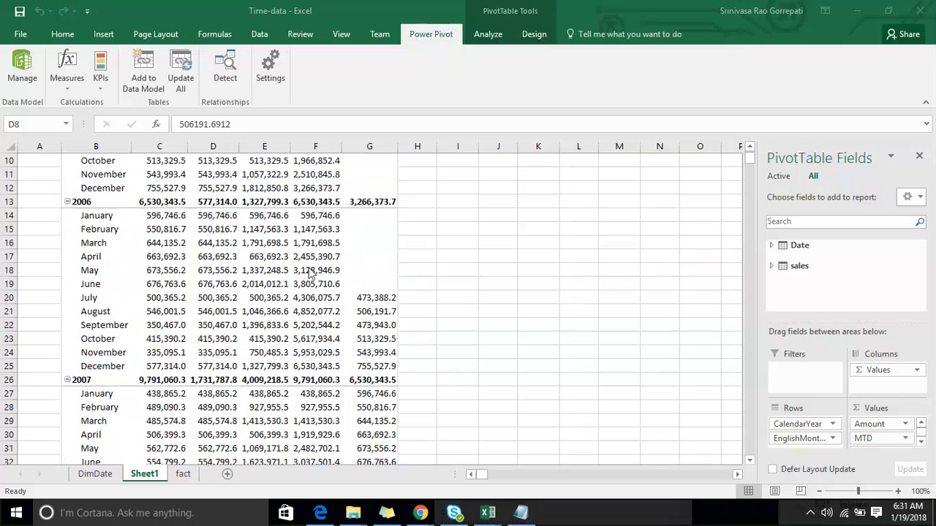
pyautogui.scroll(3, 348, 254)
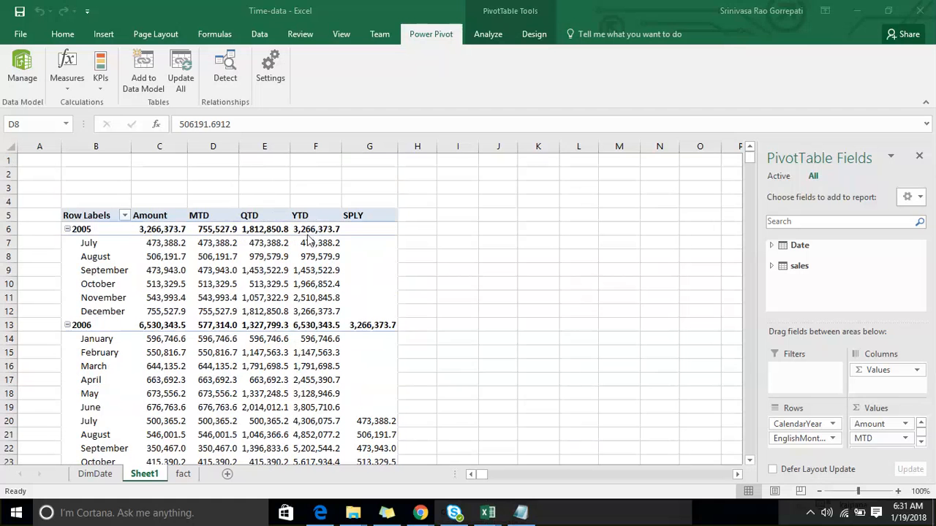
pyautogui.click(705, 25)
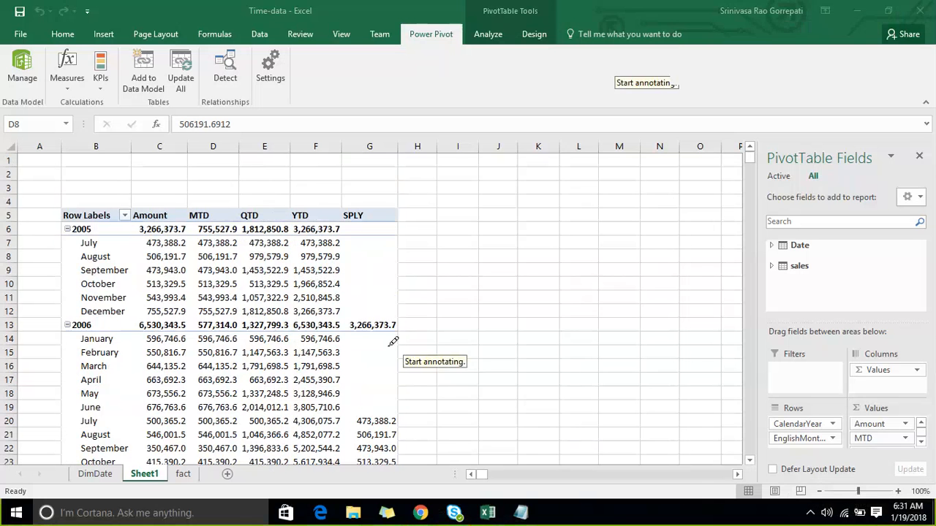
pyautogui.moveTo(349, 338)
pyautogui.mouseDown()
pyautogui.moveTo(349, 455)
pyautogui.moveTo(376, 484)
pyautogui.moveTo(426, 447)
pyautogui.moveTo(410, 371)
pyautogui.moveTo(371, 334)
pyautogui.moveTo(355, 333)
pyautogui.mouseUp()
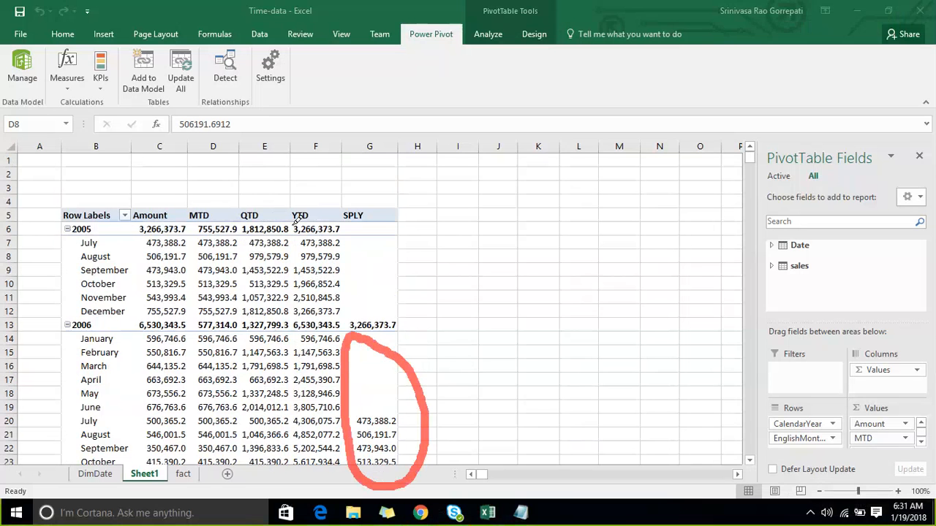
# - Circle the 2005 YTD values, draw an arrow to the 2006 SPLY total, and clear the annotations
pyautogui.moveTo(290, 245)
pyautogui.mouseDown()
pyautogui.moveTo(306, 212)
pyautogui.moveTo(350, 278)
pyautogui.moveTo(319, 321)
pyautogui.moveTo(294, 233)
pyautogui.moveTo(338, 259)
pyautogui.moveTo(383, 315)
pyautogui.mouseUp()
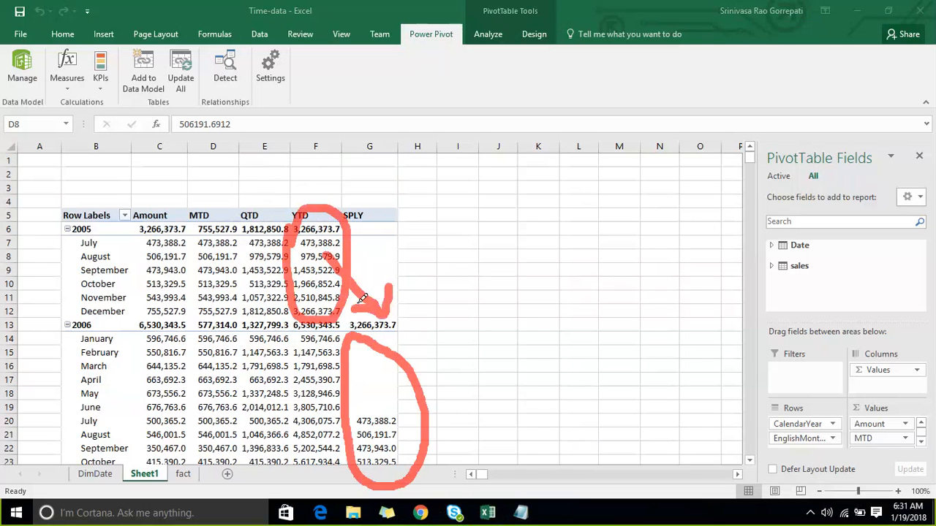
pyautogui.press('Escape')
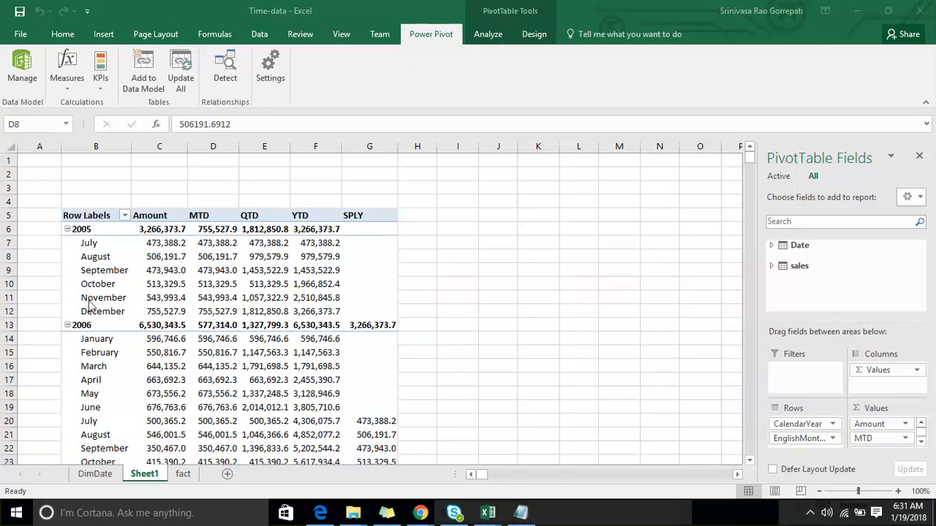
# - Review the list of time intelligence functions in Notepad and return to the PivotTable in Excel
pyautogui.click(520, 514)
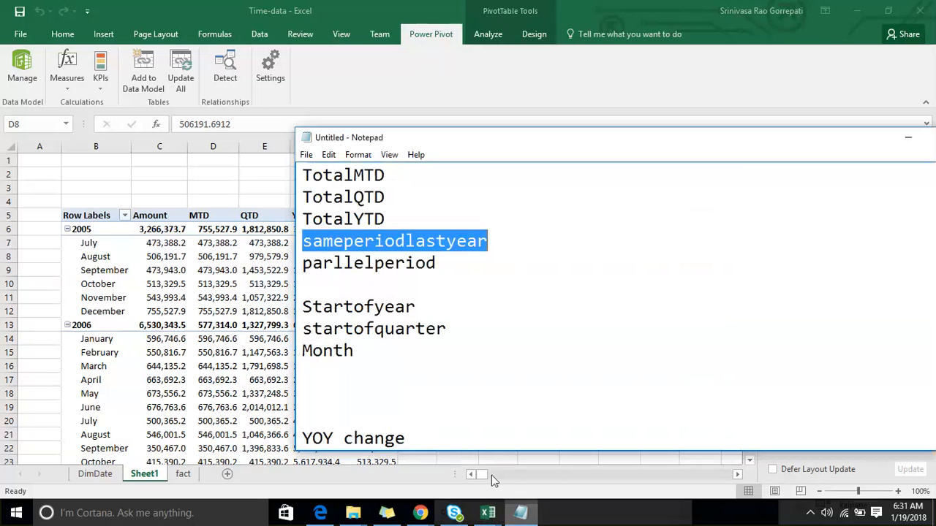
pyautogui.click(495, 244)
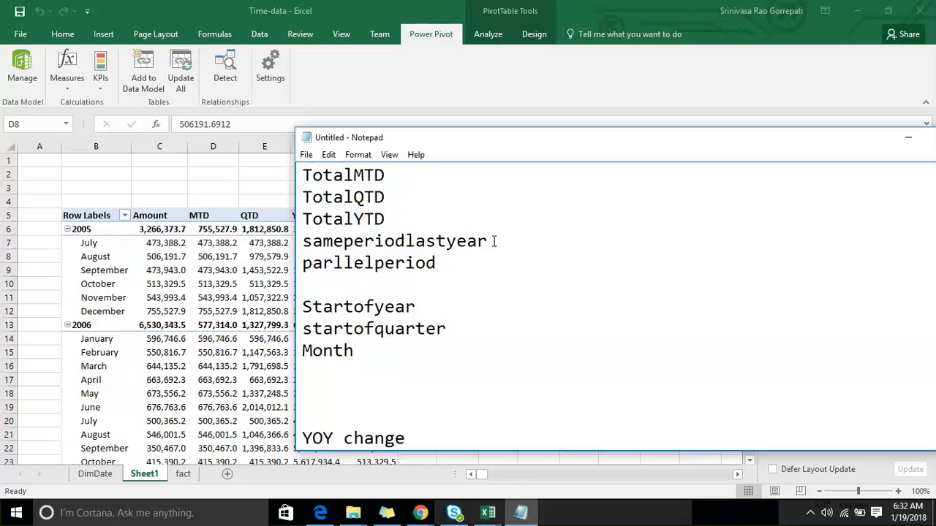
pyautogui.click(191, 300)
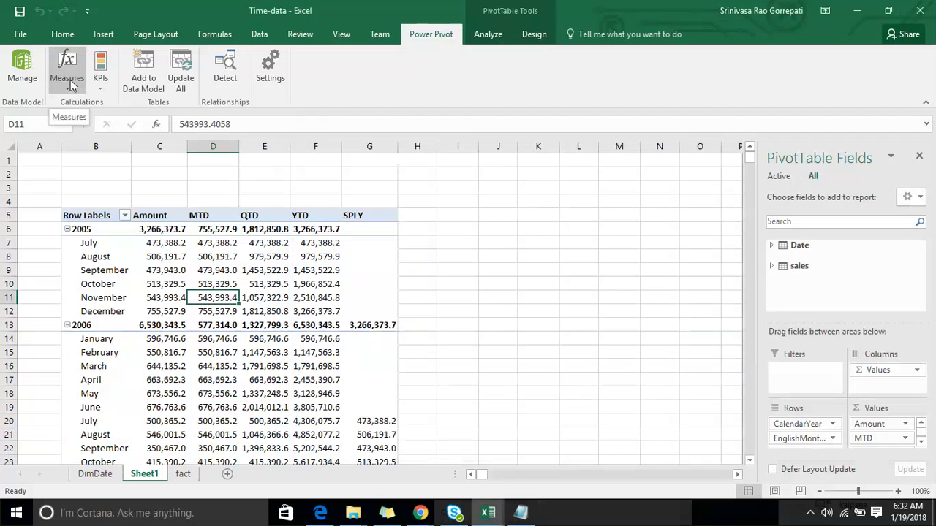
# - Start a new measure in the sales table and name it parllelPeriod
pyautogui.click(70, 86)
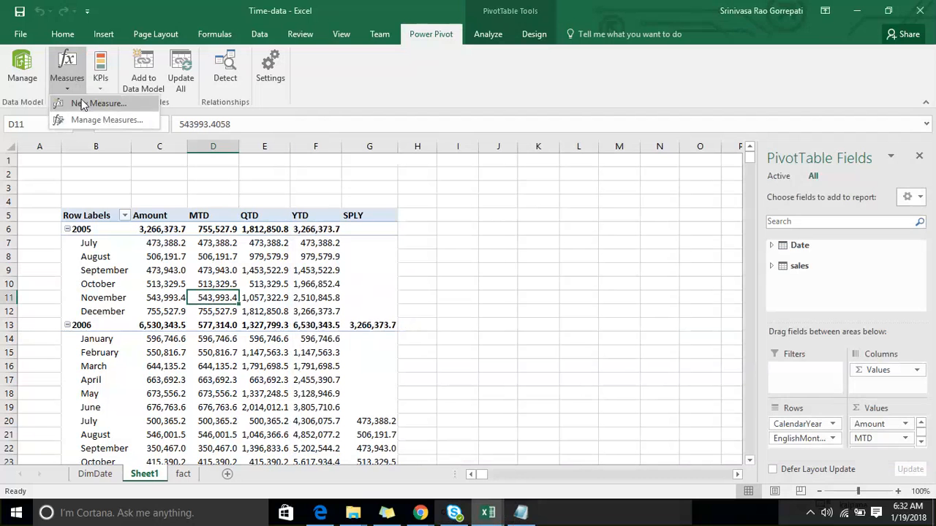
pyautogui.click(82, 104)
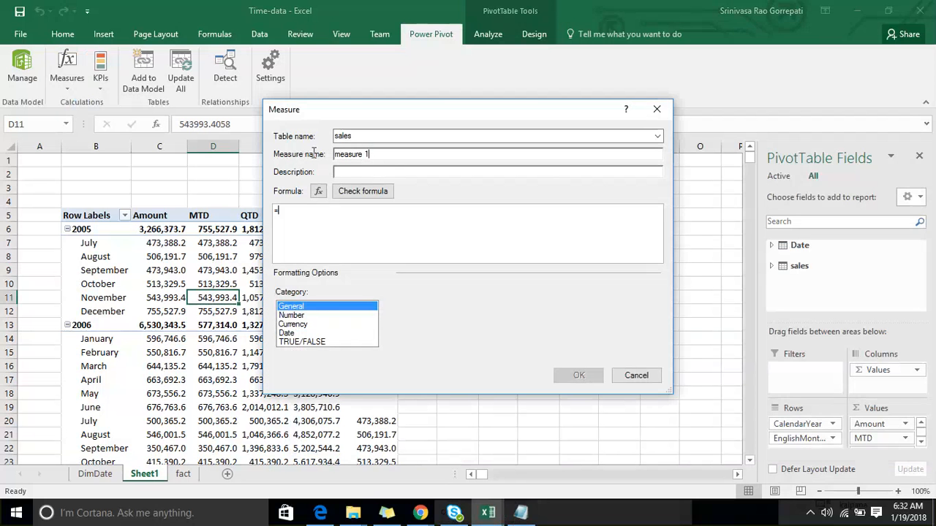
pyautogui.write('parllelPeriod')
pyautogui.click(322, 211)
pyautogui.write('Pa')
pyautogui.press('Tab')
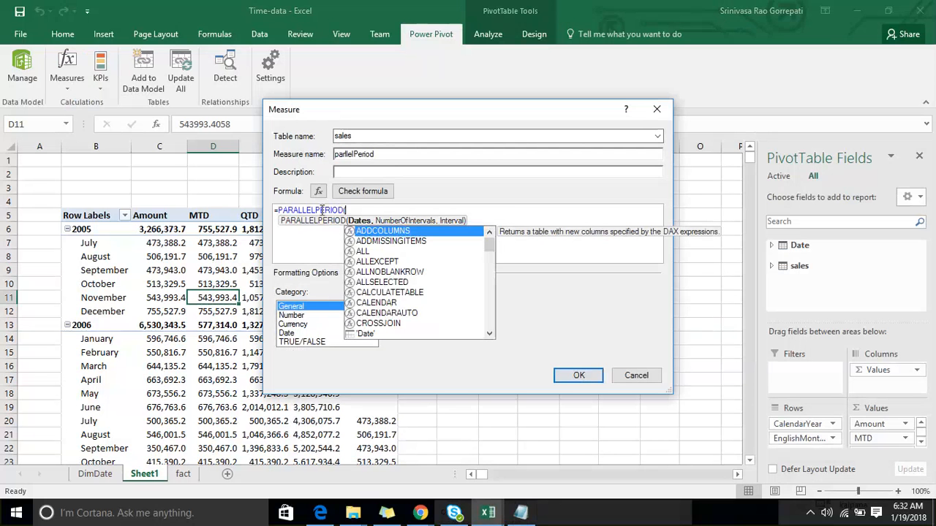
pyautogui.press('BackSpace')
pyautogui.press('BackSpace')
pyautogui.press('BackSpace')
pyautogui.press('BackSpace')
pyautogui.press('BackSpace')
pyautogui.press('BackSpace')
pyautogui.press('BackSpace')
pyautogui.press('BackSpace')
pyautogui.press('BackSpace')
pyautogui.press('BackSpace')
pyautogui.press('BackSpace')
pyautogui.press('BackSpace')
pyautogui.press('BackSpace')
pyautogui.press('BackSpace')
pyautogui.press('BackSpace')
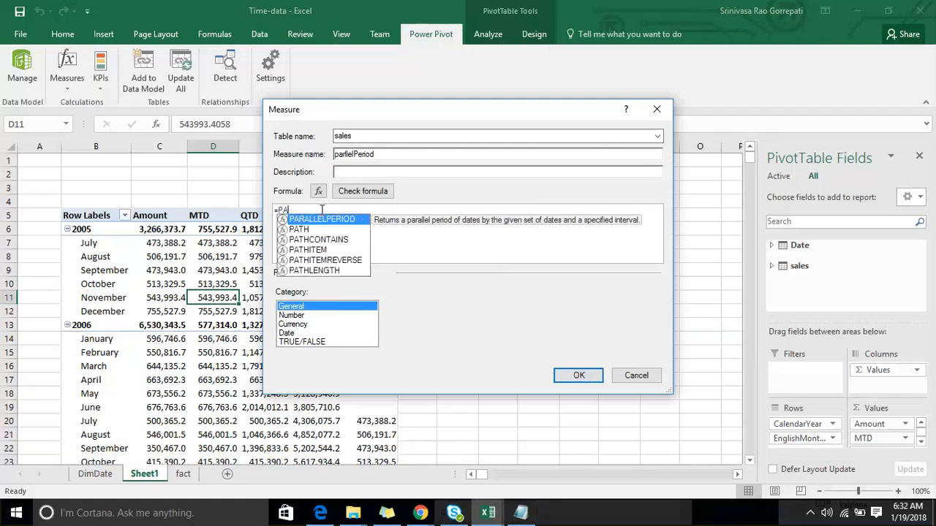
# - Begin the measure formula with CALCULATE, using [Amount] as the expression
pyautogui.write('cal')
pyautogui.press('Tab')
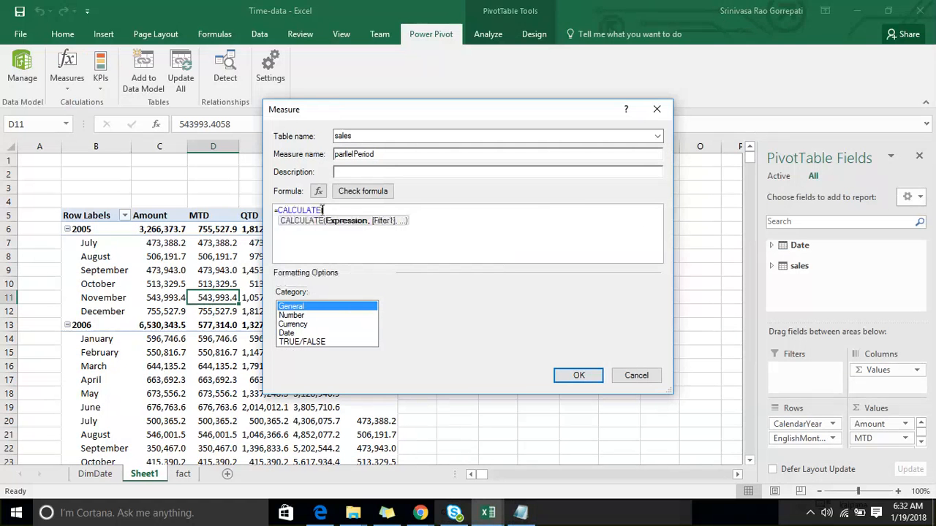
pyautogui.write('[am')
pyautogui.press('Tab')
pyautogui.write(',')
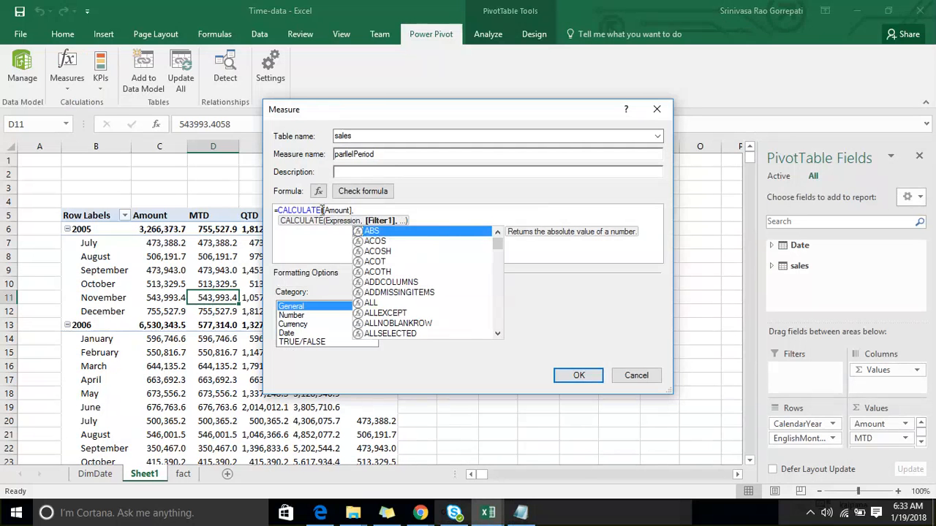
pyautogui.write('par')
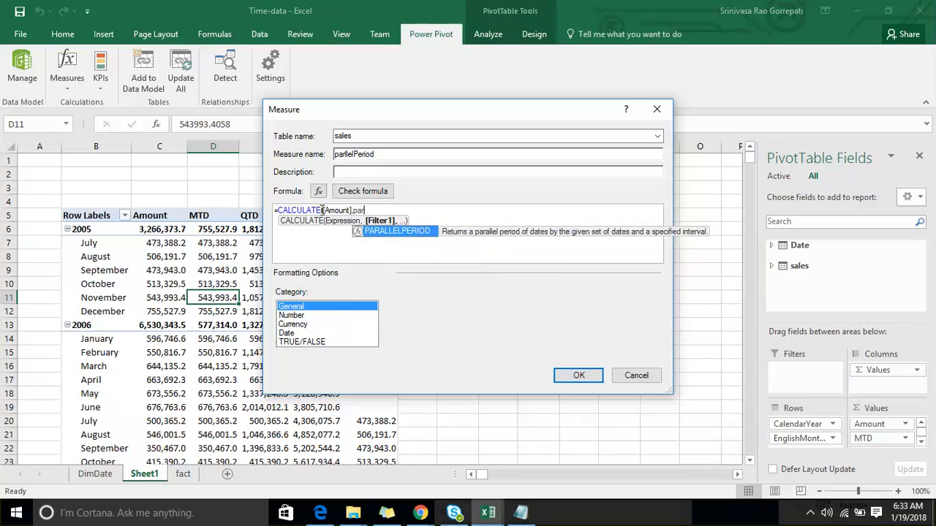
# - Add a PARALLELPERIOD filter on 'Date'[FullDateAlternateKey] with -2 intervals and YEAR as the interval
pyautogui.press('Tab')
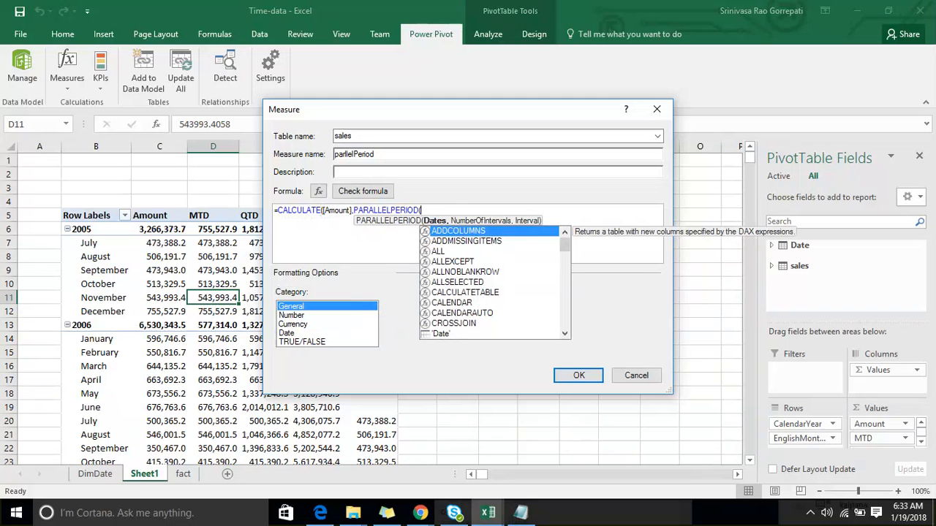
pyautogui.write("'Date'[FullDateAlternateKey]")
pyautogui.press('Tab')
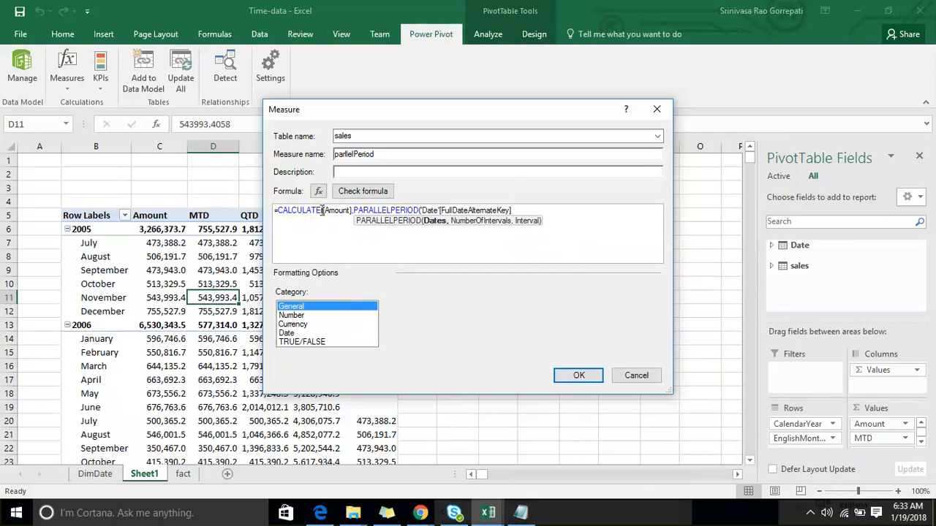
pyautogui.write(',')
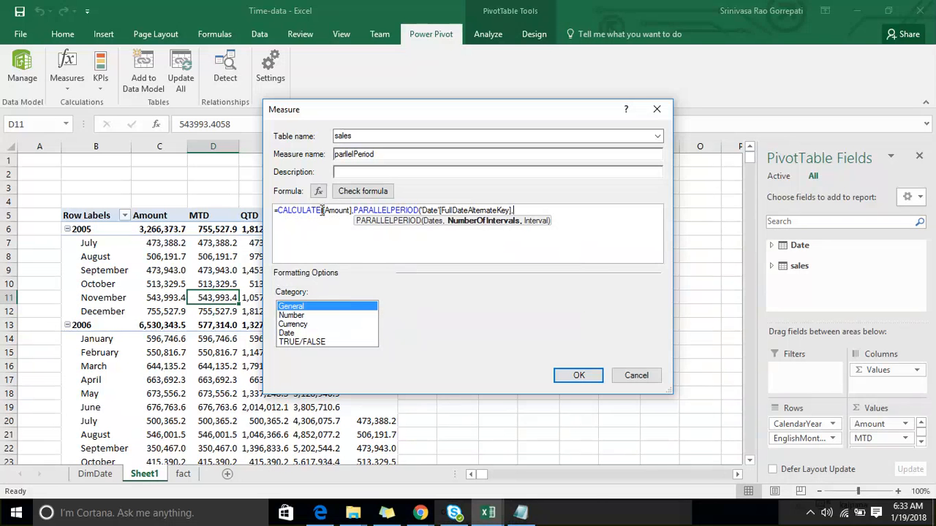
pyautogui.write('-2,')
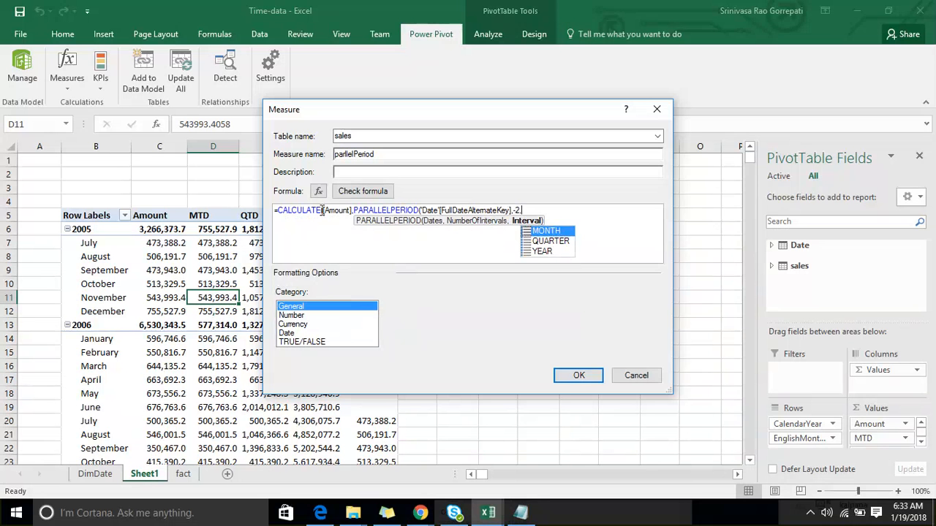
pyautogui.press('Down')
pyautogui.press('Down')
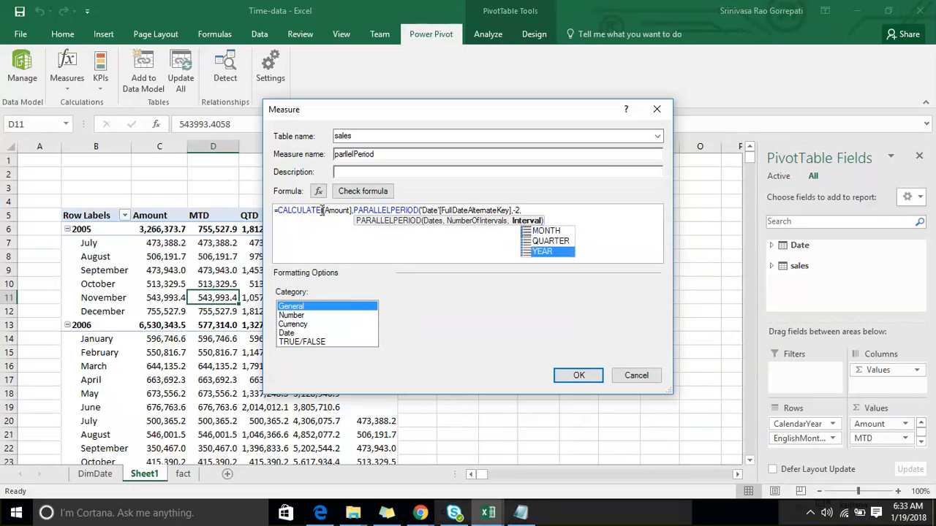
pyautogui.press('Tab')
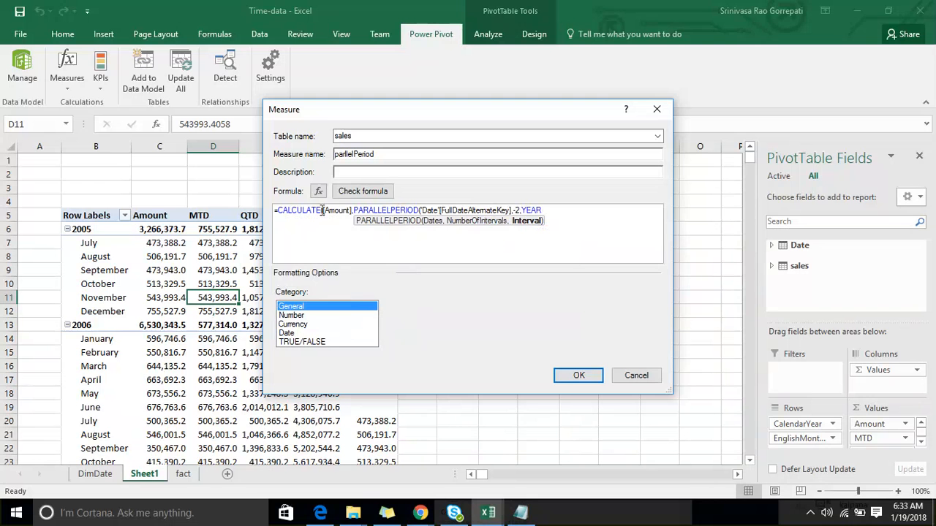
pyautogui.write(')')
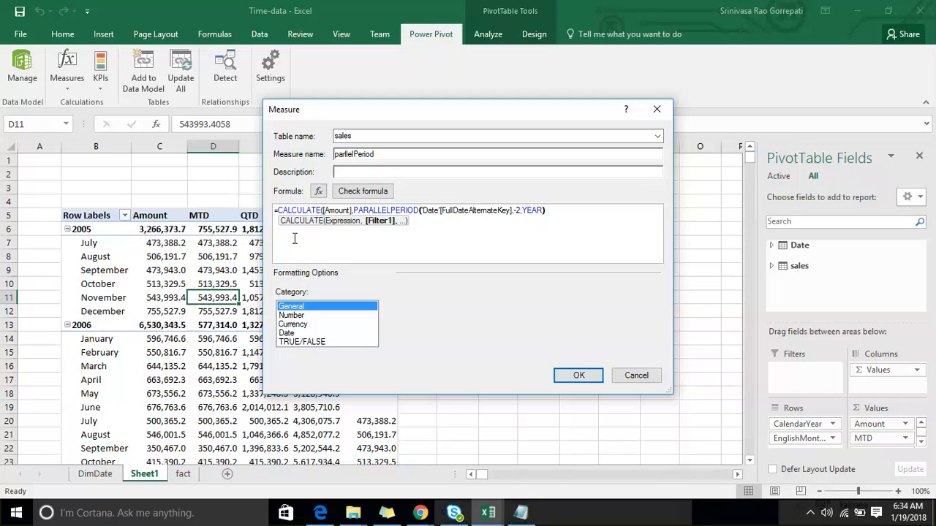
pyautogui.click(519, 210)
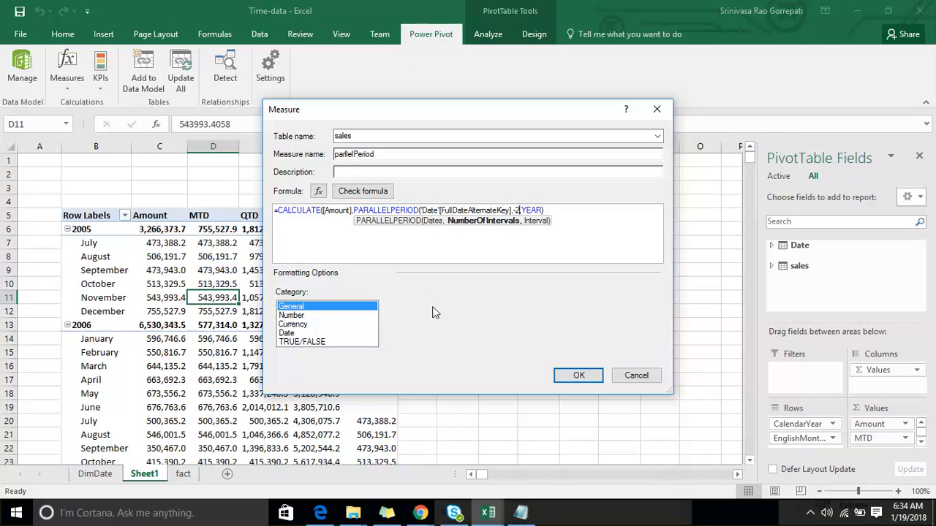
# - Format the parllelPeriod measure as a decimal number with 1 decimal place and a 1000 separator, and try to create it
pyautogui.click(295, 316)
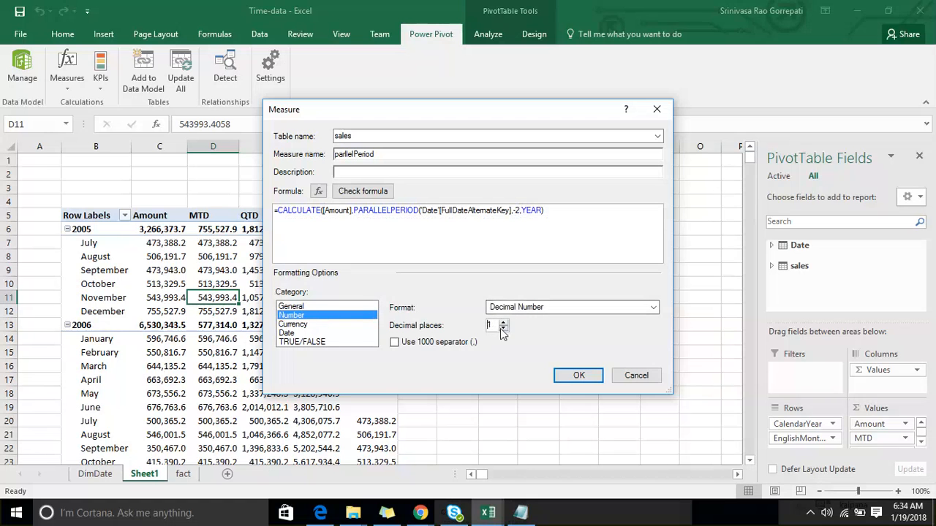
pyautogui.click(395, 342)
pyautogui.click(570, 375)
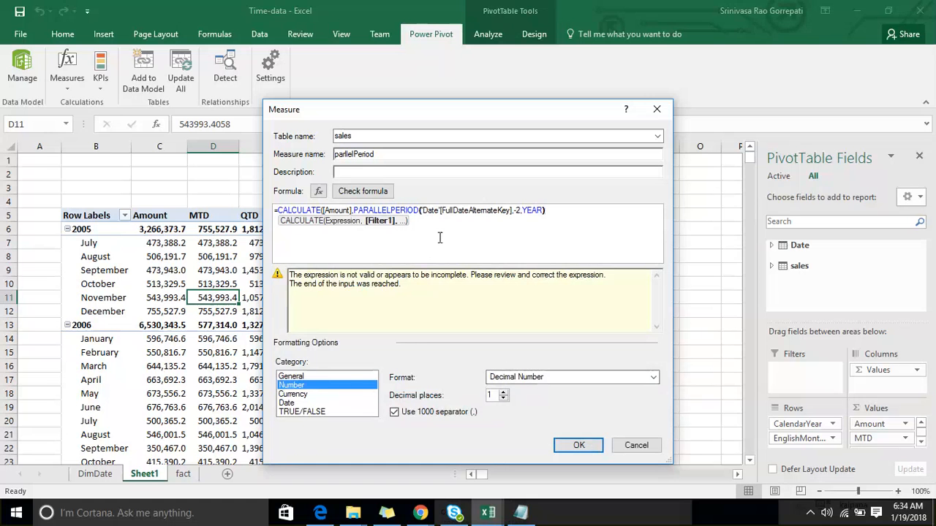
# - Add the missing closing parenthesis to the CALCULATE formula, create the measure, and minimize Notepad
pyautogui.click(542, 211)
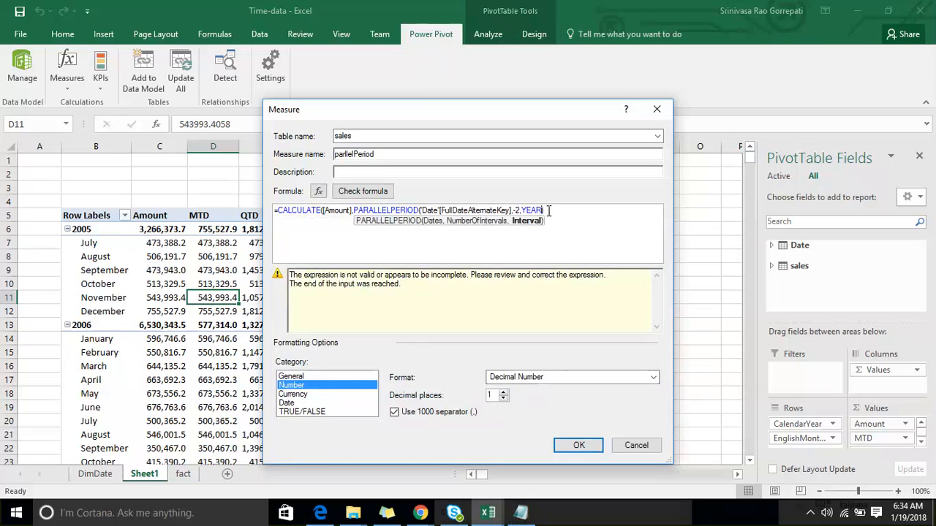
pyautogui.write(')')
pyautogui.click(548, 211)
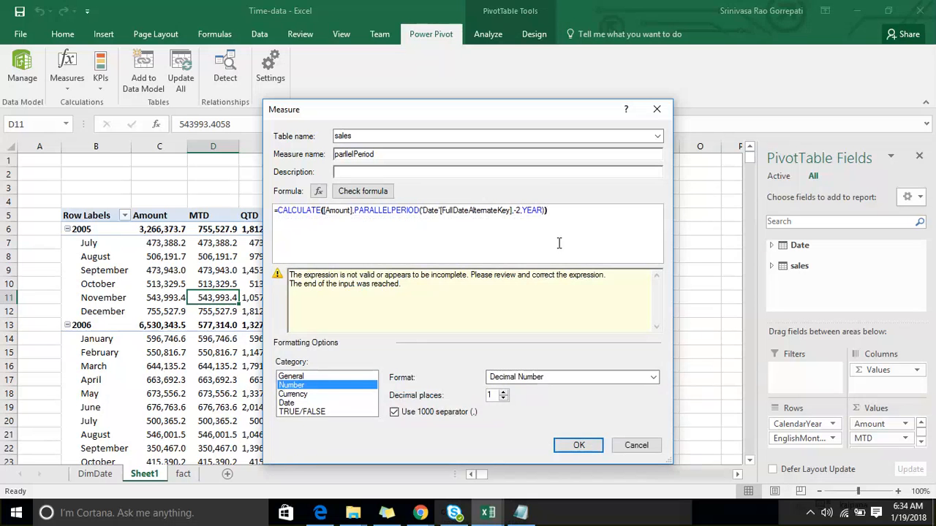
pyautogui.click(570, 446)
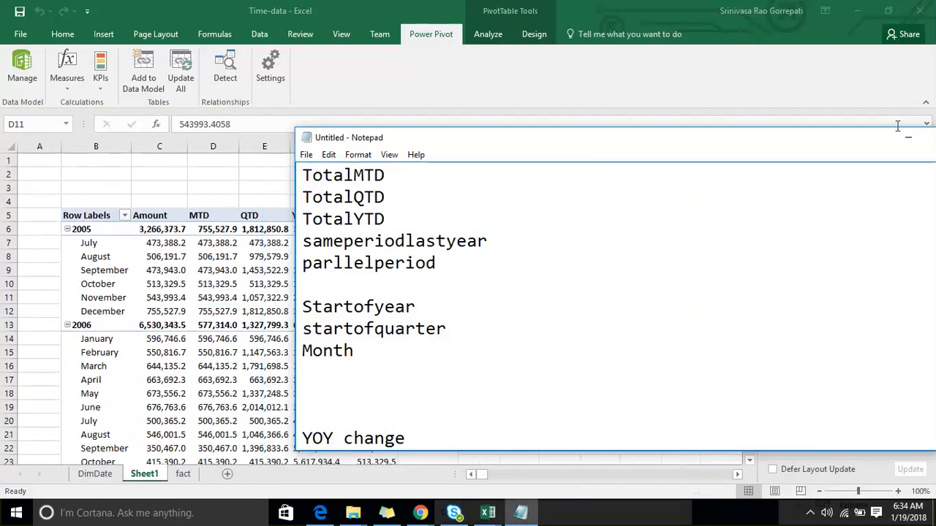
pyautogui.click(908, 137)
# - Examine the parllelPeriod column through the 2005 and 2006 rows down to 2007
pyautogui.scroll(-2, 429, 245)
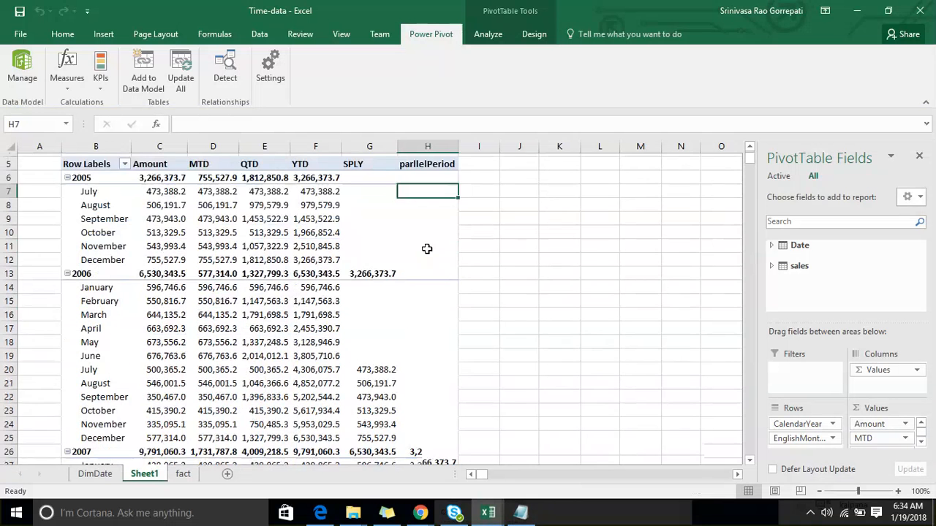
pyautogui.scroll(-1, 427, 249)
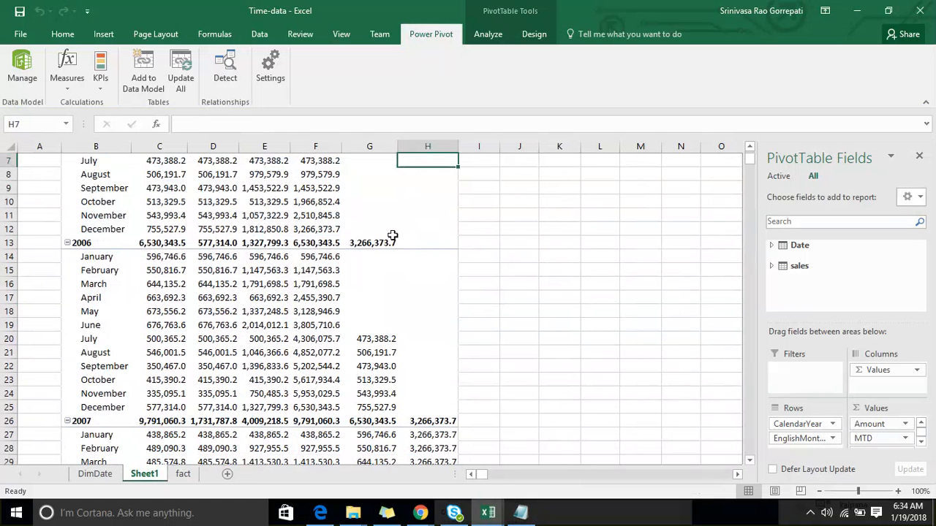
pyautogui.press('Down')
pyautogui.press('Down')
pyautogui.press('Down')
pyautogui.click(413, 307)
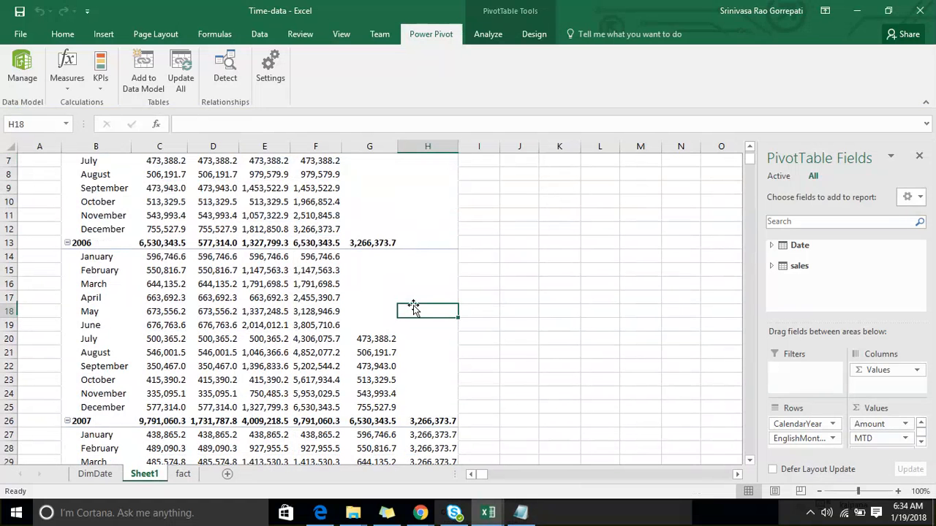
pyautogui.scroll(-4, 413, 299)
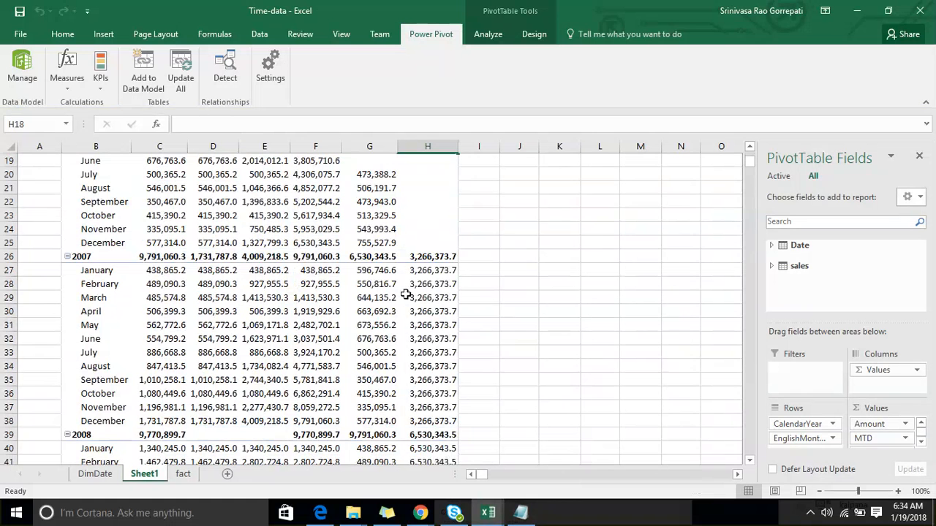
# - Compare the parllelPeriod values of the 2007 months with the yearly totals two years earlier
pyautogui.click(106, 270)
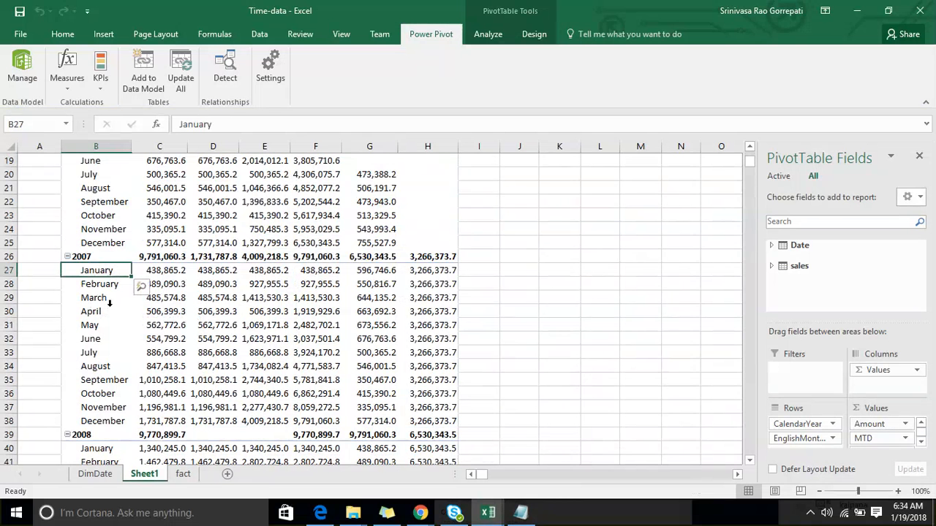
pyautogui.scroll(6, 108, 303)
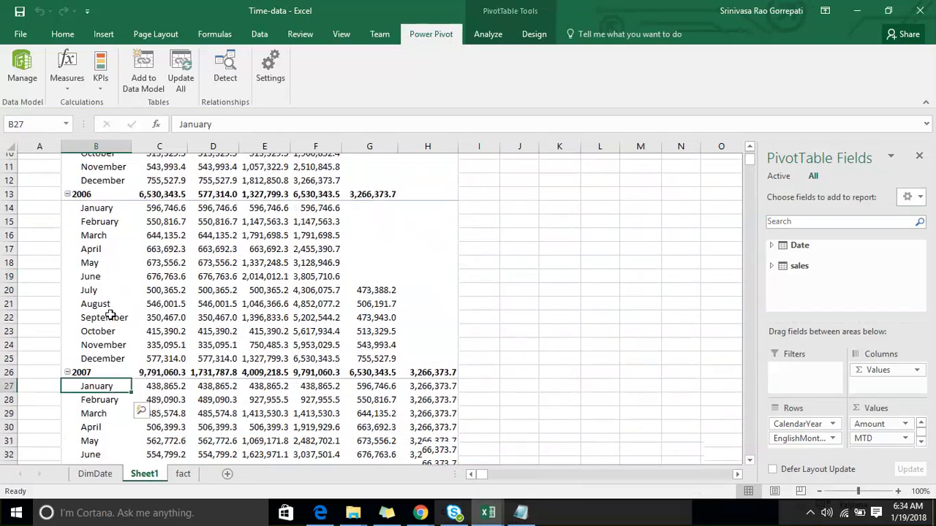
pyautogui.click(388, 324)
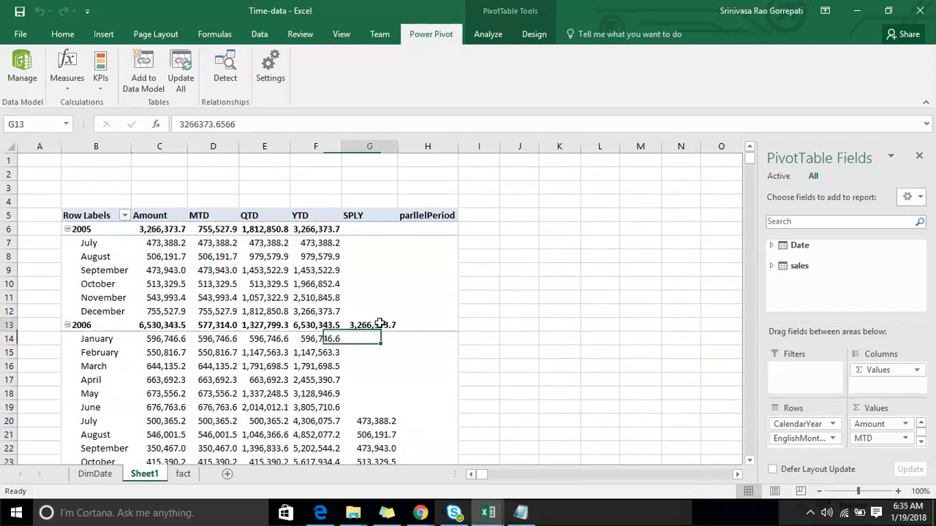
pyautogui.scroll(-6, 456, 326)
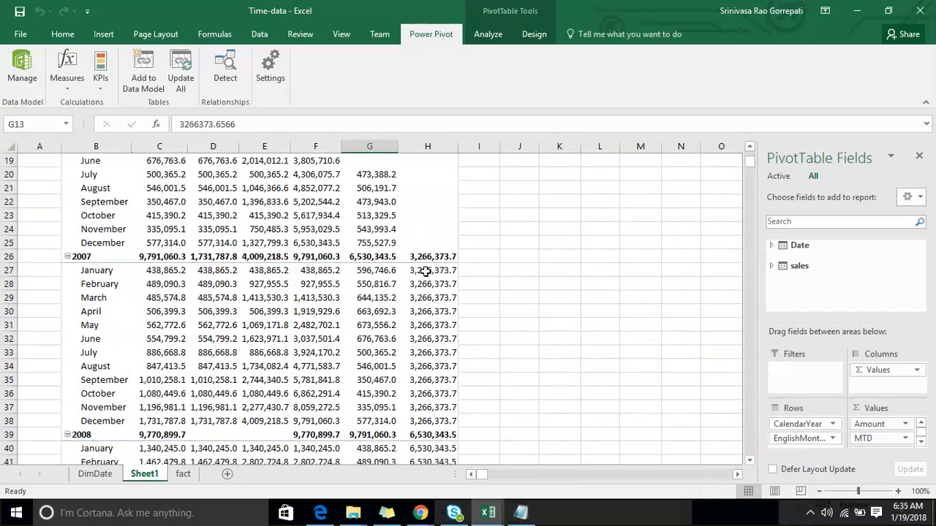
pyautogui.moveTo(425, 271); pyautogui.dragTo(445, 421)
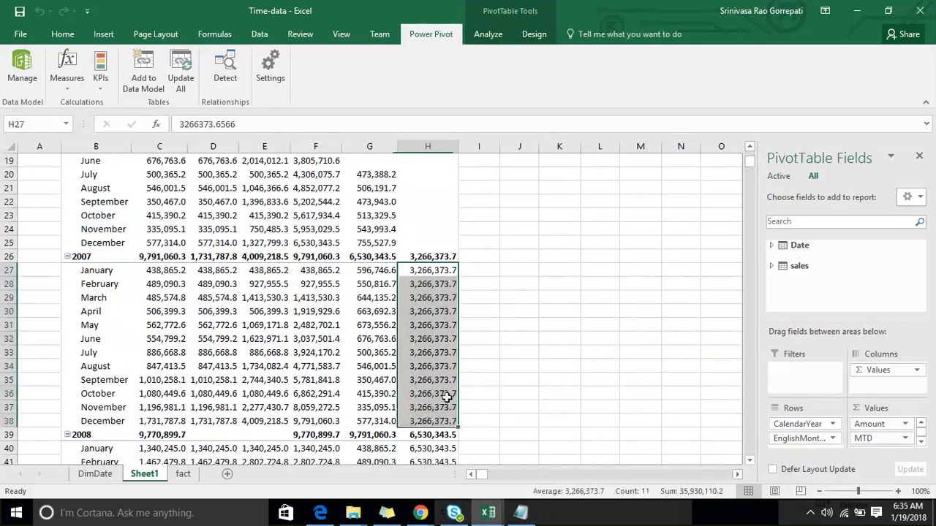
pyautogui.click(89, 406)
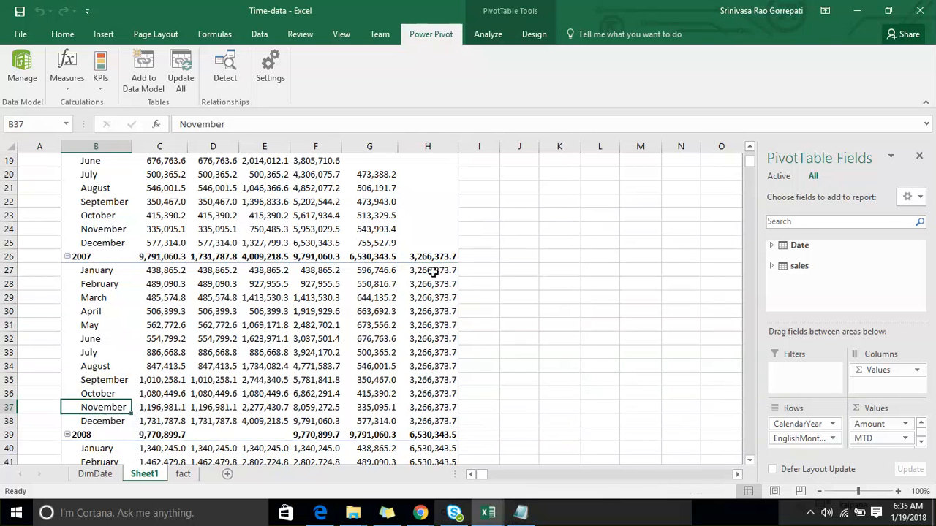
# - Check the parllelPeriod values of the 2007 months and compare those of the 2008 months with the 2006 yearly total
pyautogui.moveTo(433, 271); pyautogui.dragTo(443, 421)
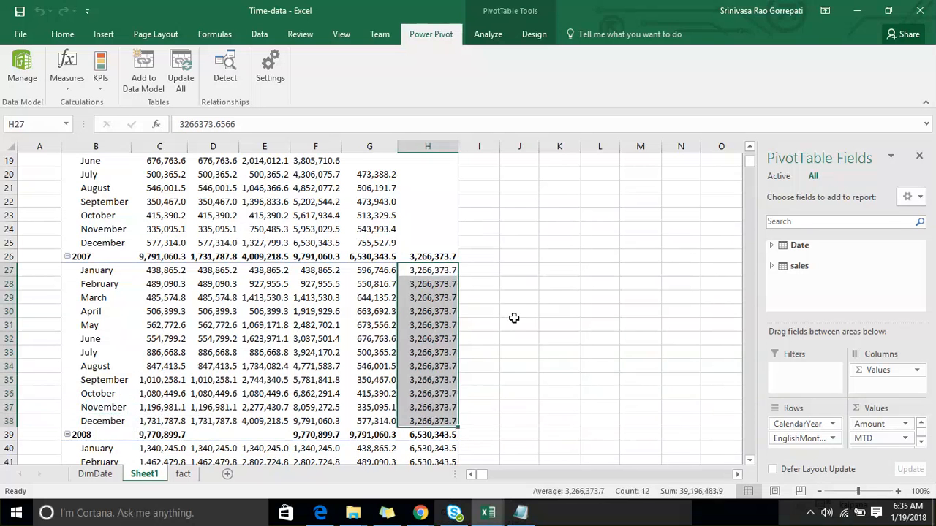
pyautogui.scroll(-3, 512, 317)
pyautogui.click(101, 338)
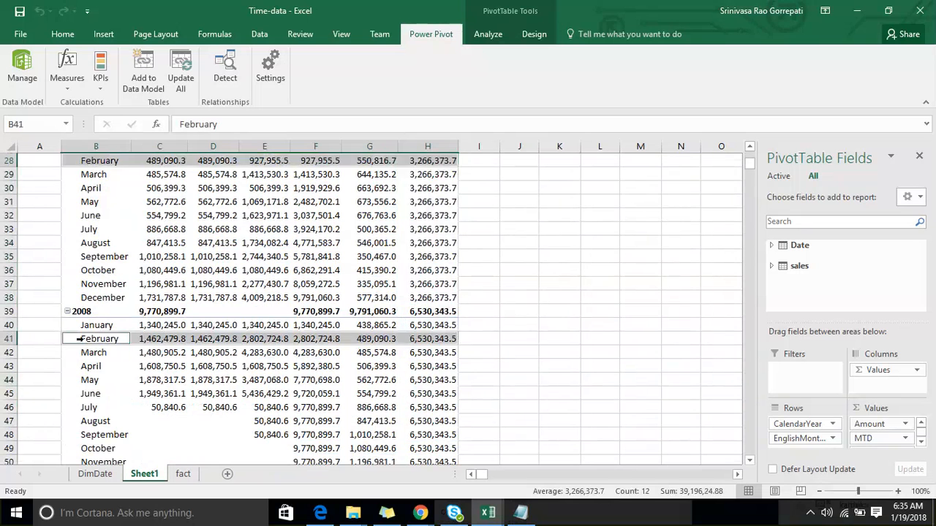
pyautogui.scroll(7, 177, 321)
pyautogui.scroll(1, 177, 321)
pyautogui.click(99, 323)
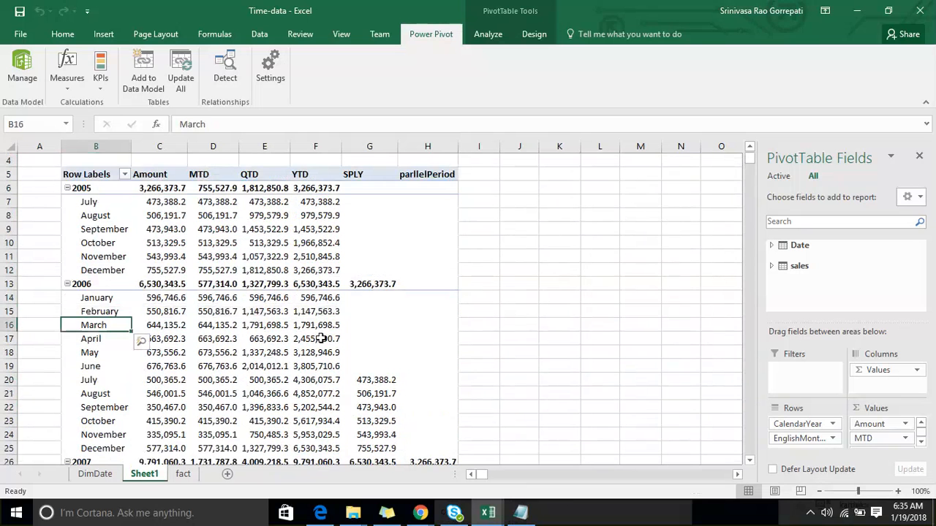
pyautogui.scroll(-2, 468, 315)
pyautogui.scroll(2, 366, 227)
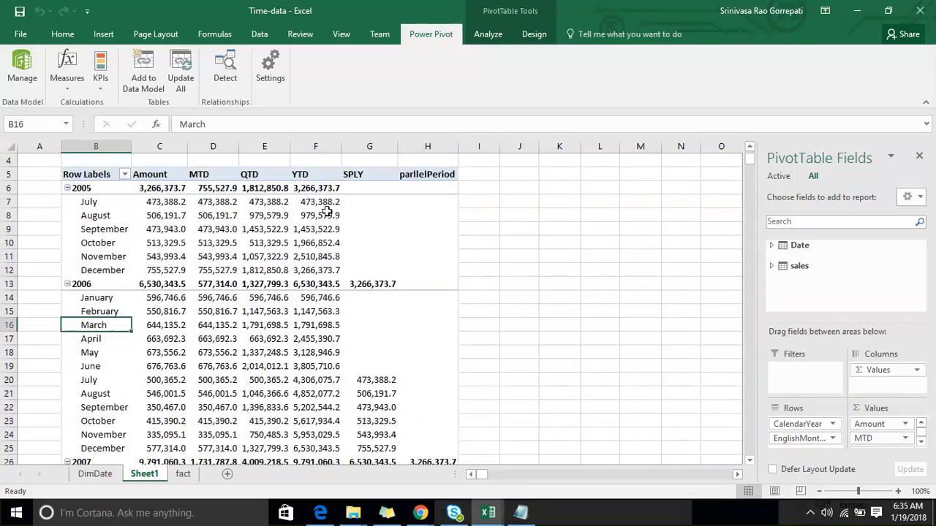
pyautogui.click(317, 285)
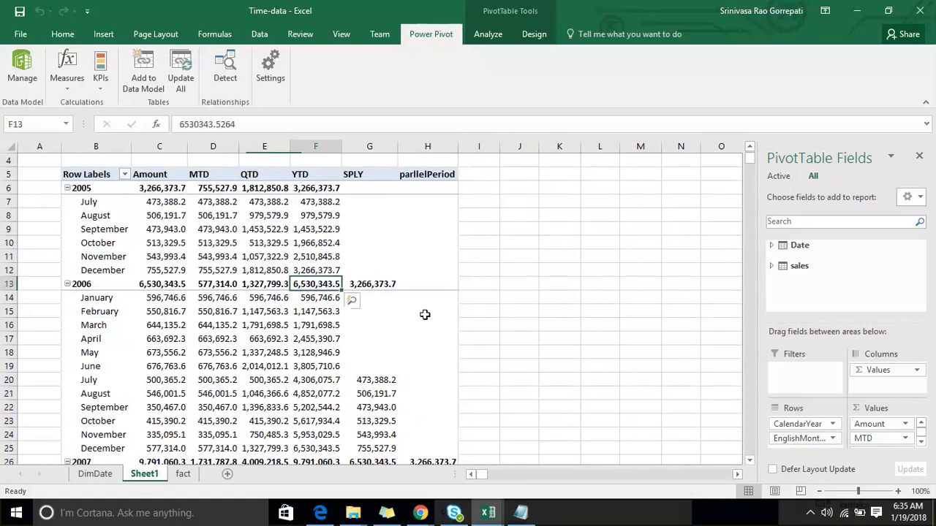
pyautogui.scroll(-8, 425, 314)
pyautogui.click(422, 352)
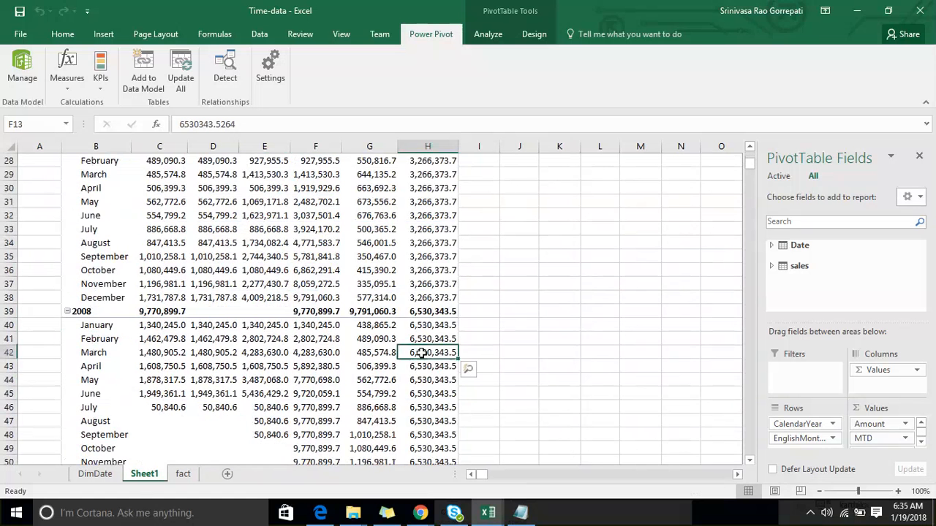
# - Compare the parllelPeriod values of the 2009 months with the 2007 yearly total, using the 2008 months as reference
pyautogui.scroll(-4, 422, 353)
pyautogui.click(85, 389)
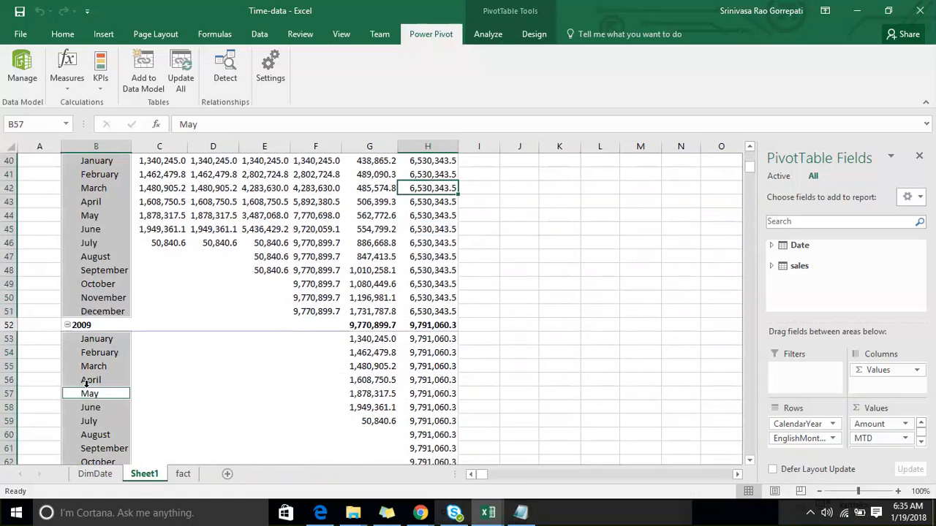
pyautogui.scroll(10, 439, 278)
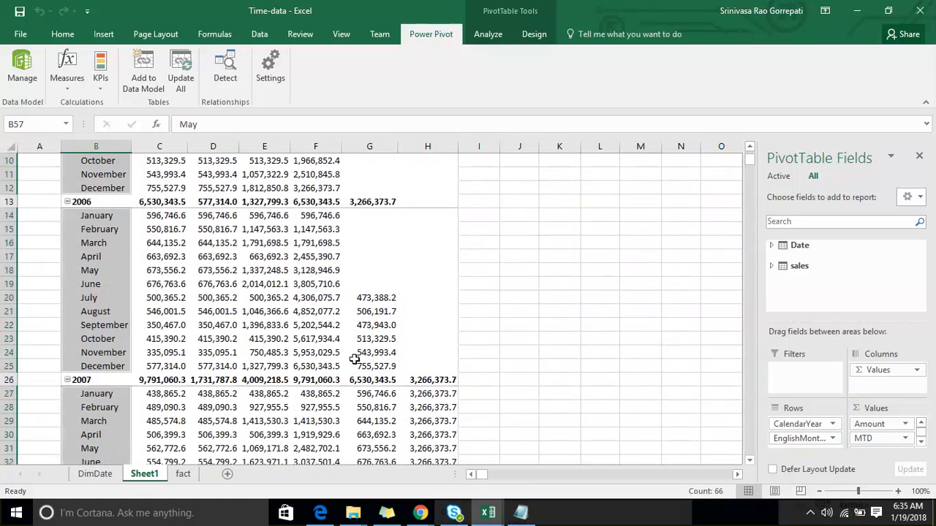
pyautogui.scroll(-9, 372, 380)
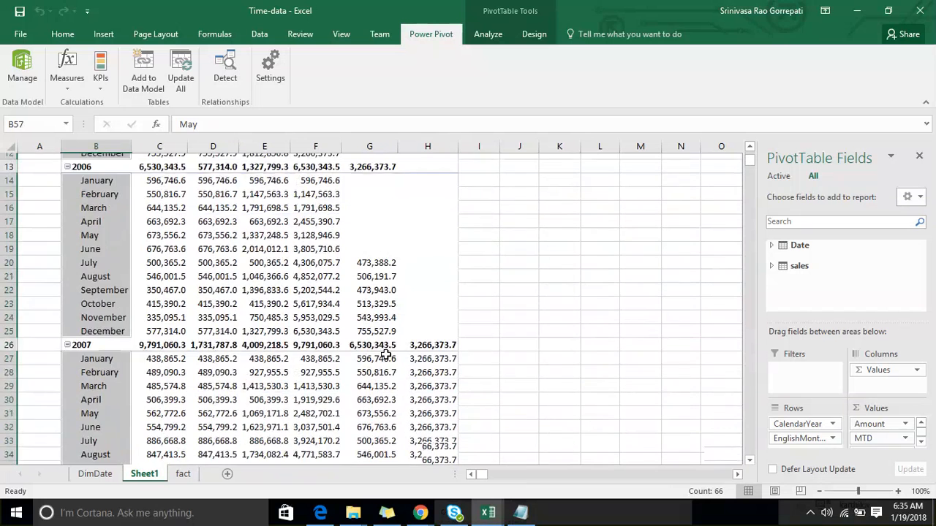
pyautogui.click(444, 392)
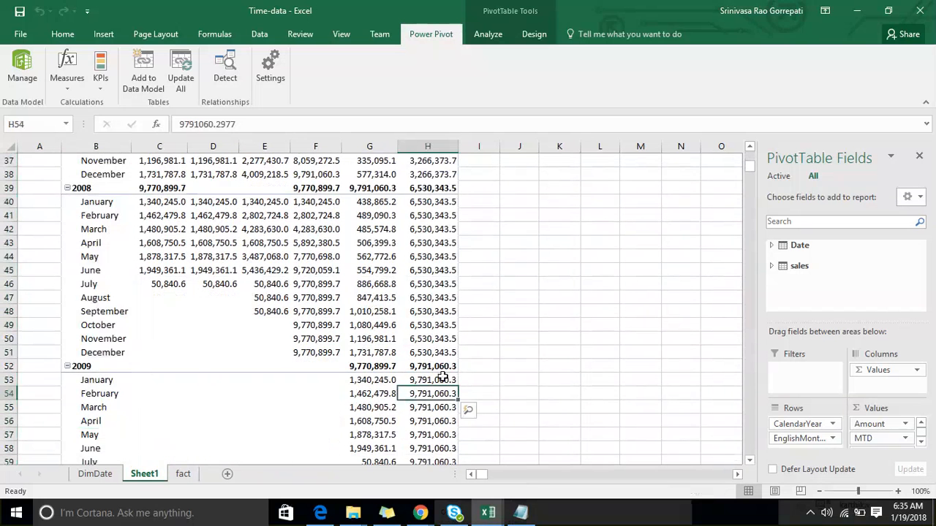
pyautogui.scroll(2, 443, 376)
pyautogui.click(429, 353)
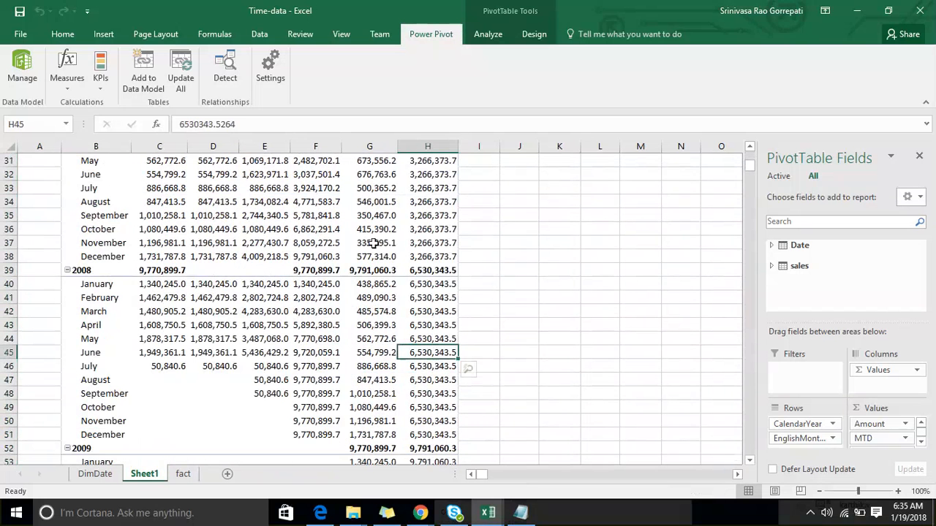
pyautogui.scroll(-3, 374, 243)
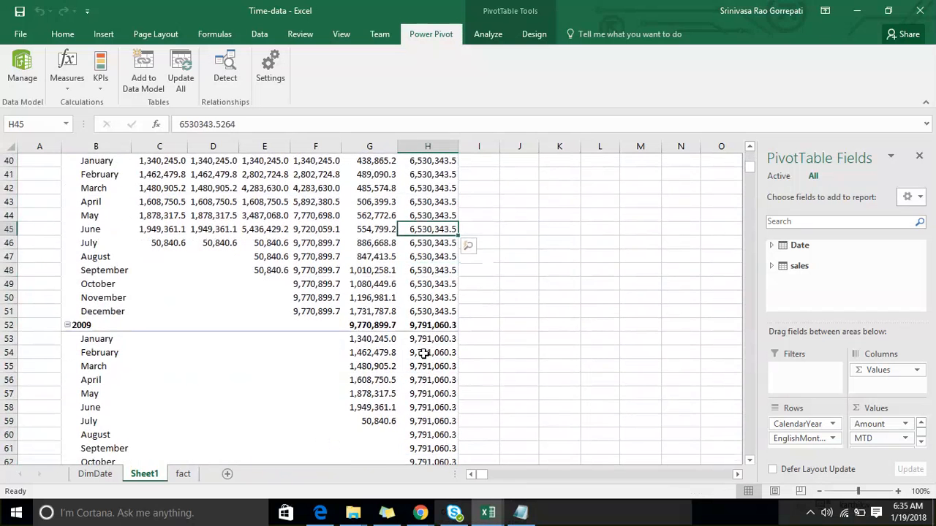
pyautogui.click(89, 394)
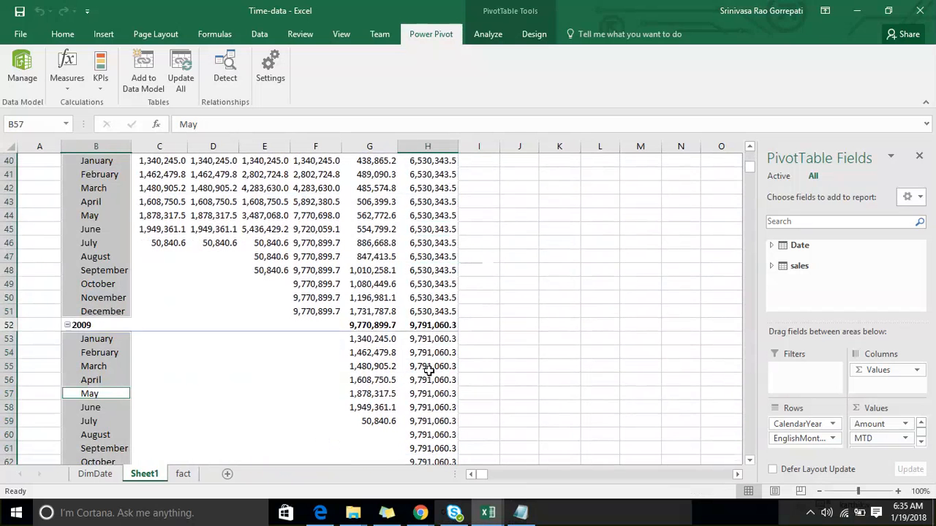
pyautogui.click(444, 366)
pyautogui.scroll(3, 444, 366)
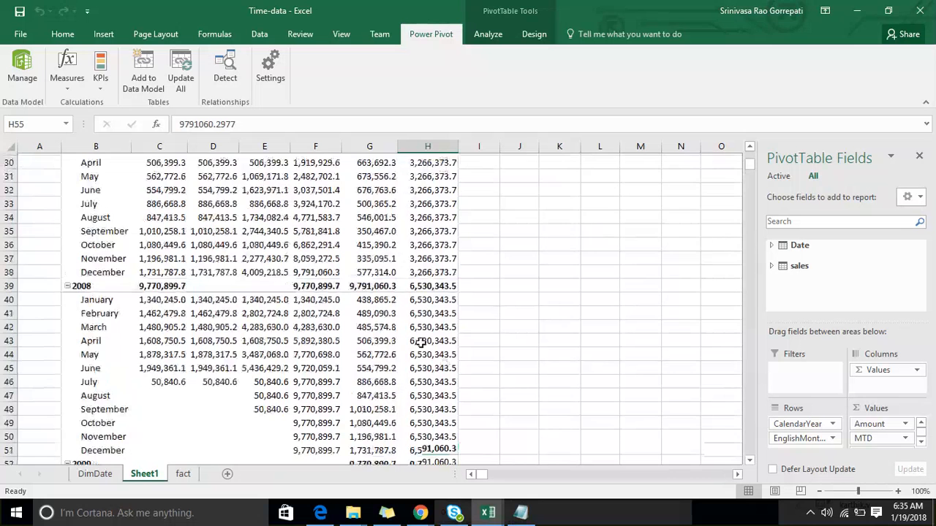
pyautogui.scroll(-3, 420, 342)
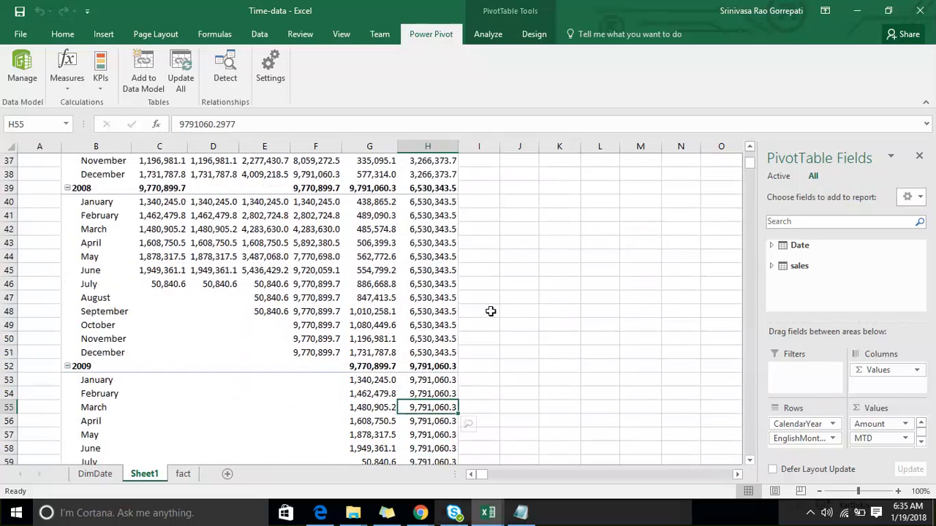
# - Review the YTD, SPLY and parllelPeriod columns from 2005 through 2008, ending with the whole parllelPeriod column selected
pyautogui.scroll(12, 491, 311)
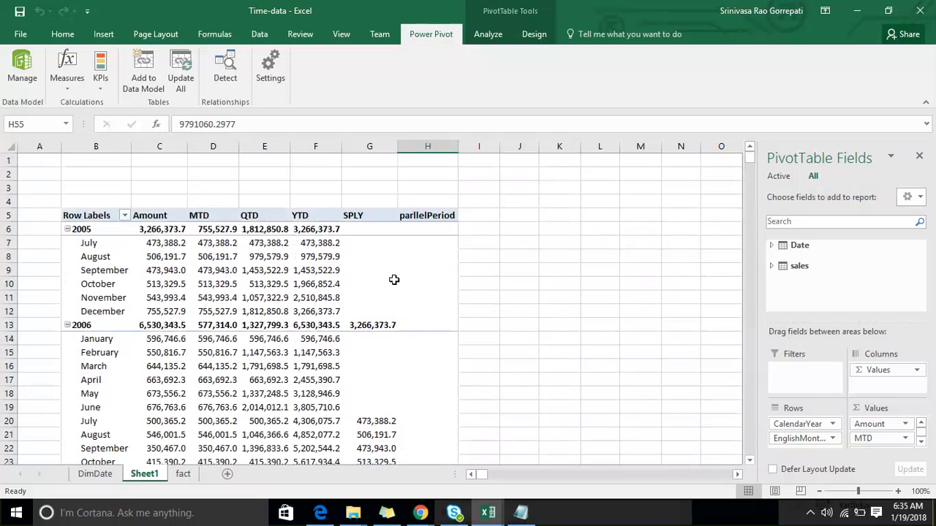
pyautogui.scroll(-6, 394, 280)
pyautogui.scroll(4, 393, 280)
pyautogui.scroll(-1, 393, 280)
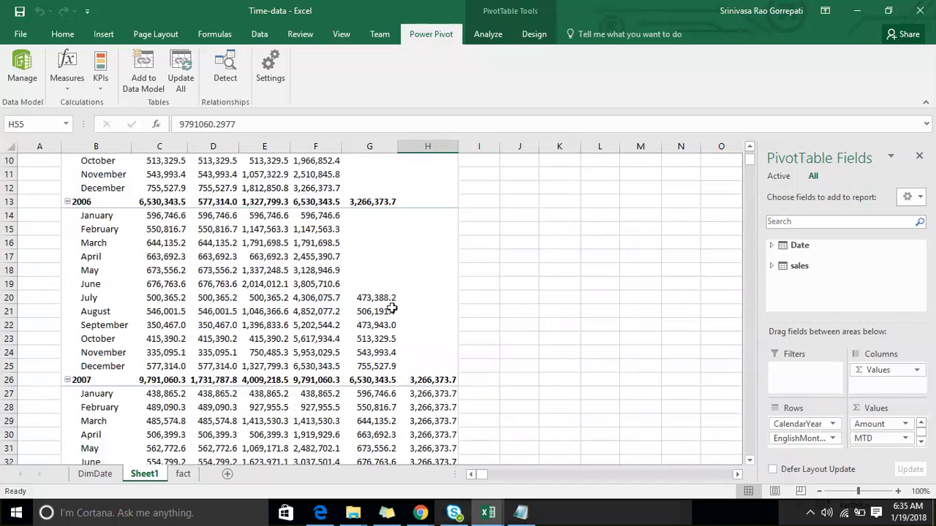
pyautogui.scroll(1, 452, 333)
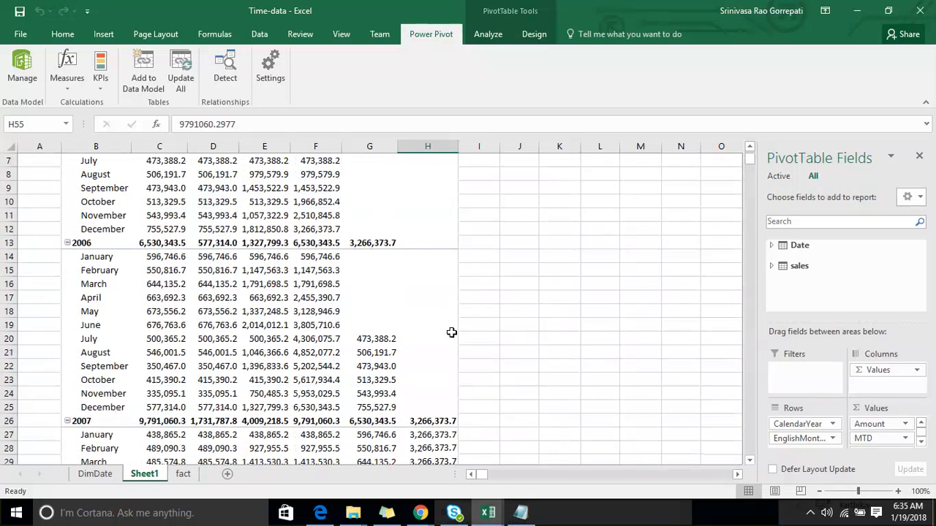
pyautogui.scroll(2, 345, 286)
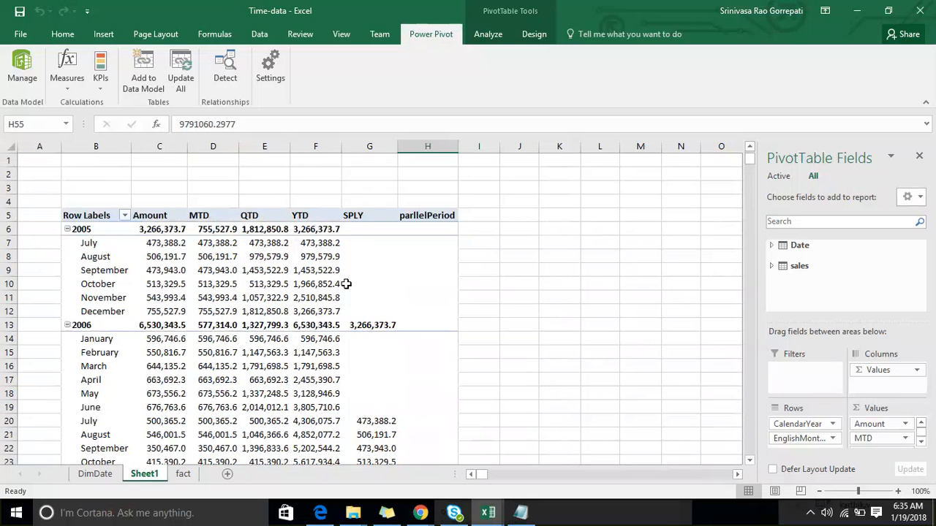
pyautogui.scroll(-2, 345, 286)
pyautogui.scroll(-6, 346, 283)
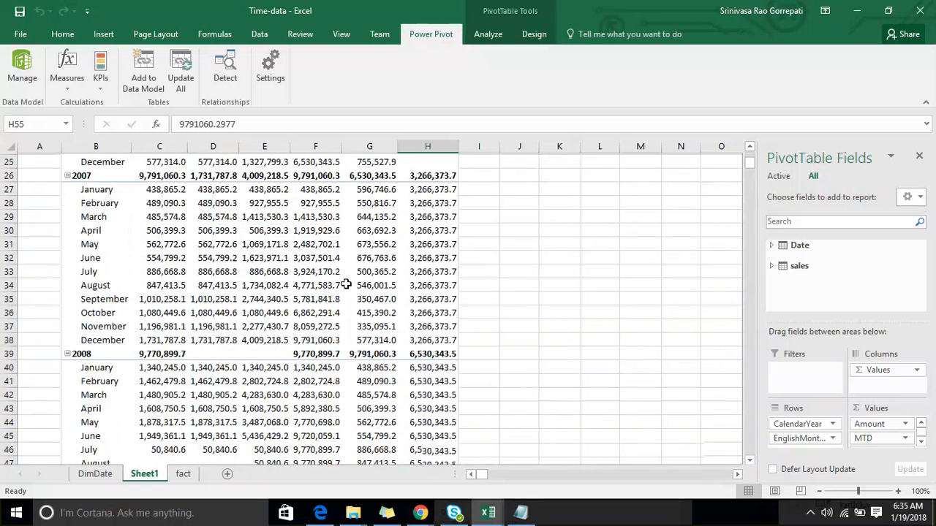
pyautogui.click(315, 393)
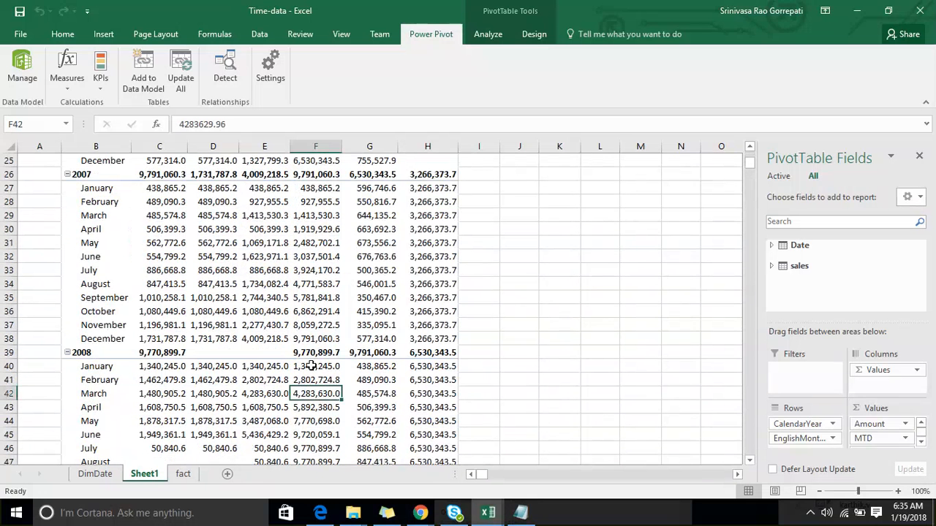
pyautogui.moveTo(312, 366)
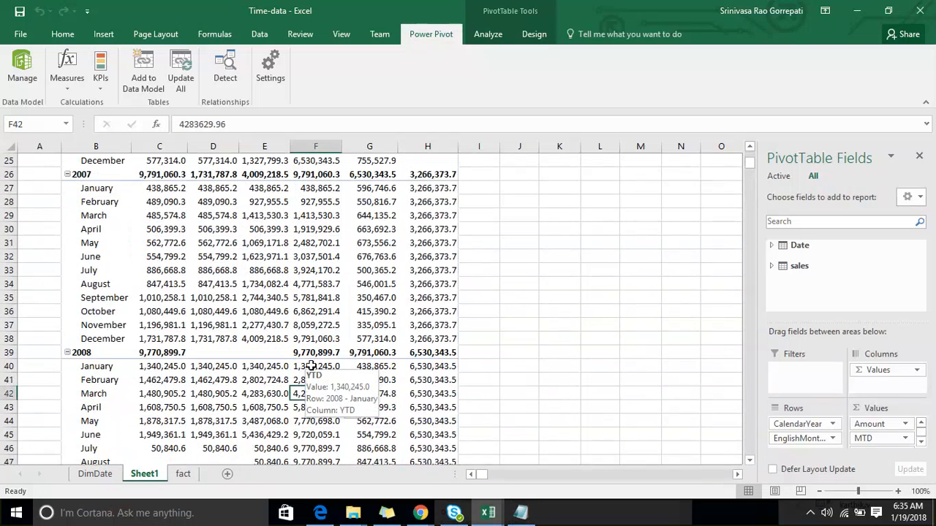
pyautogui.click(452, 352)
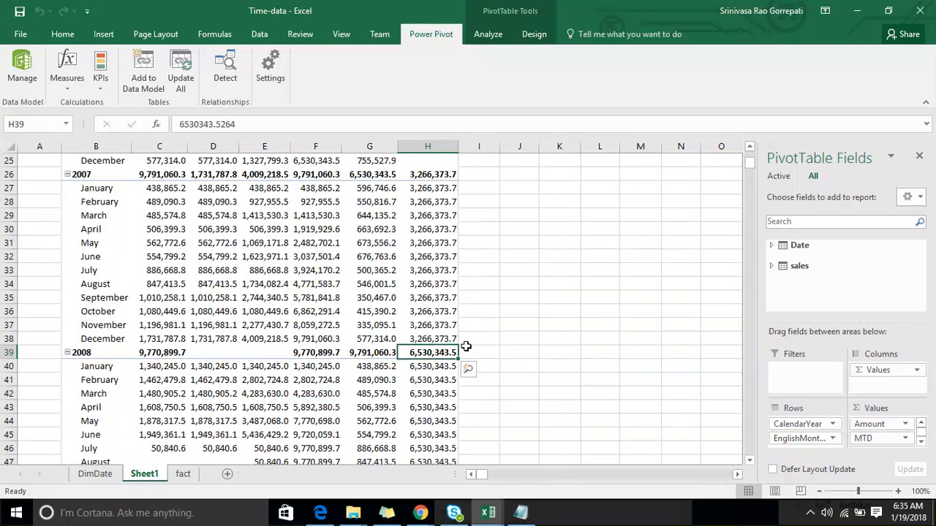
pyautogui.scroll(8, 466, 346)
pyautogui.click(428, 146)
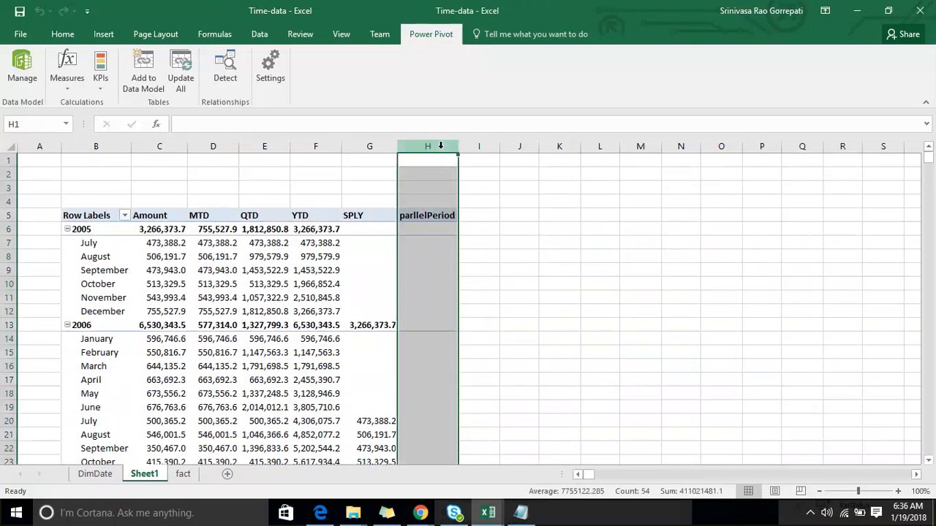
pyautogui.click(562, 279)
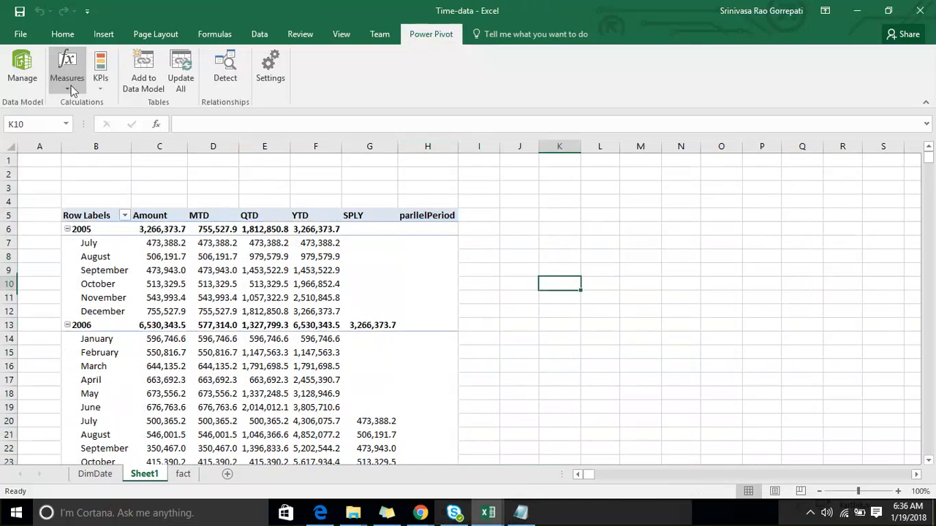
pyautogui.click(70, 88)
pyautogui.click(87, 102)
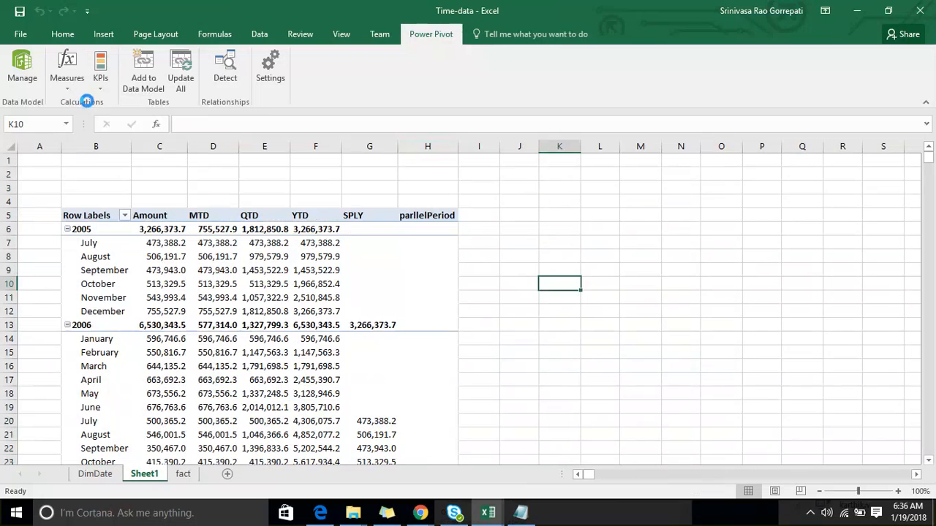
pyautogui.click(634, 373)
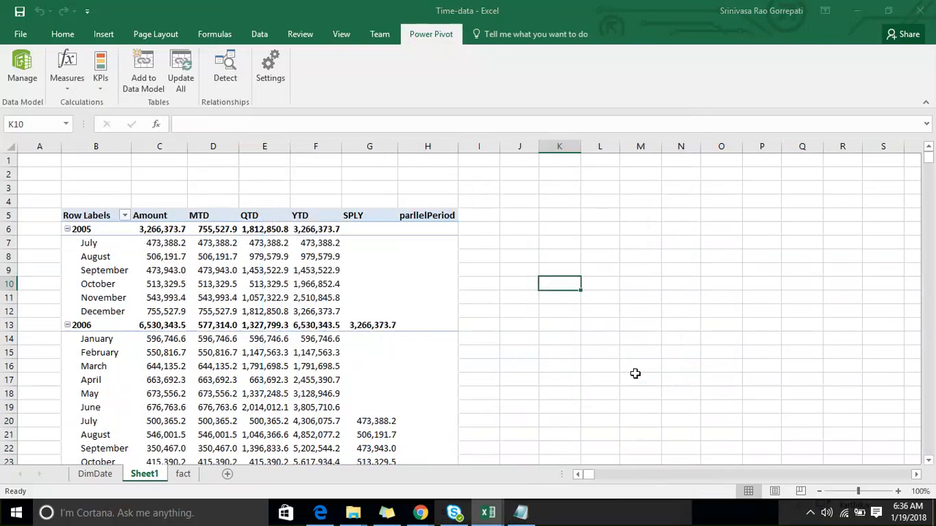
# - Inspect the PARALLELPERIOD filter in the parllelPeriod measure's formula, and close the measure definition without changes
pyautogui.click(62, 91)
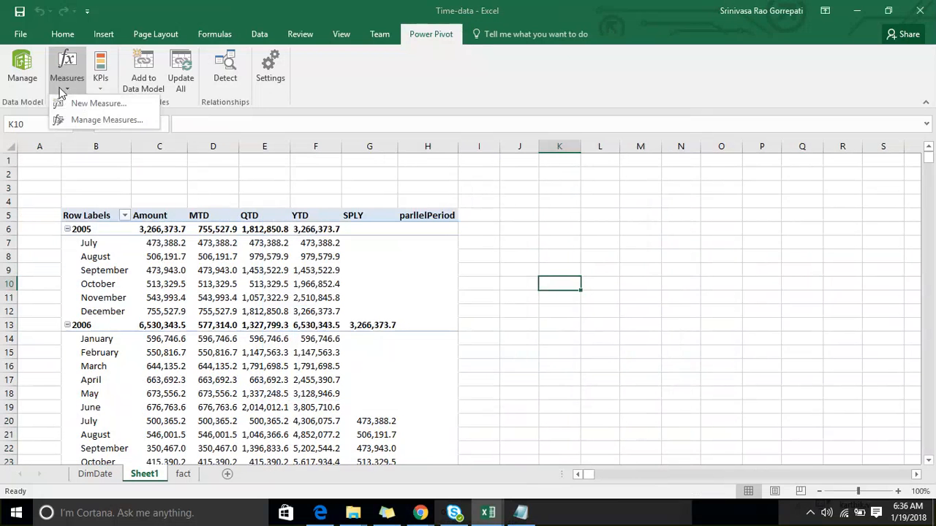
pyautogui.click(95, 119)
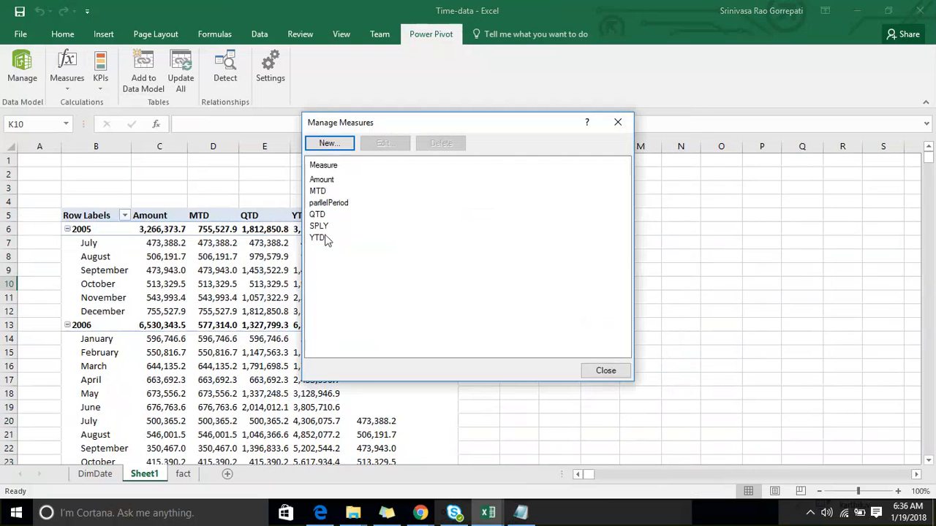
pyautogui.click(327, 204)
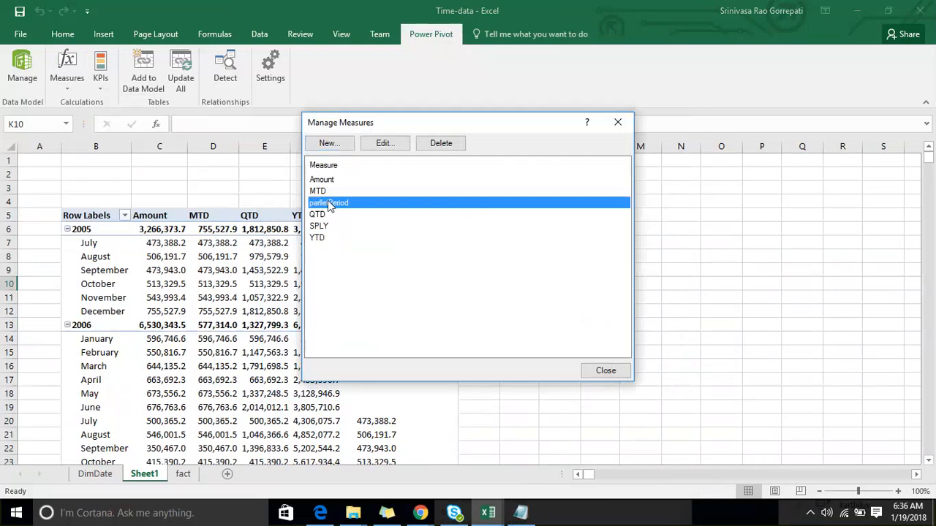
pyautogui.click(385, 142)
pyautogui.click(105, 129)
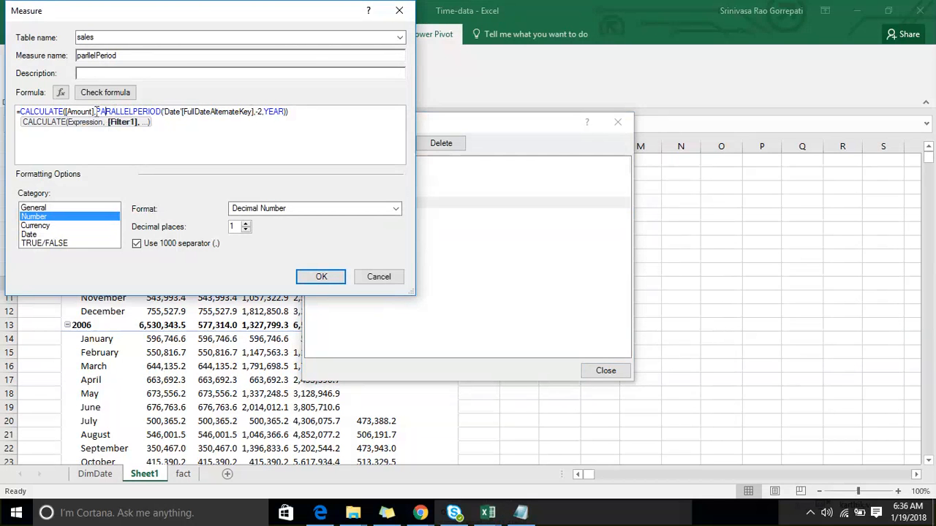
pyautogui.moveTo(96, 111); pyautogui.dragTo(288, 104)
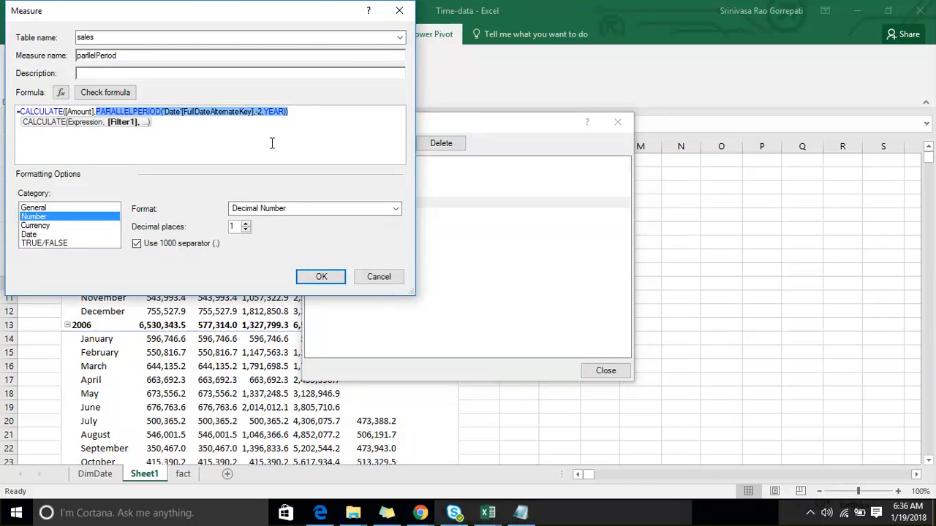
pyautogui.click(393, 277)
pyautogui.click(606, 371)
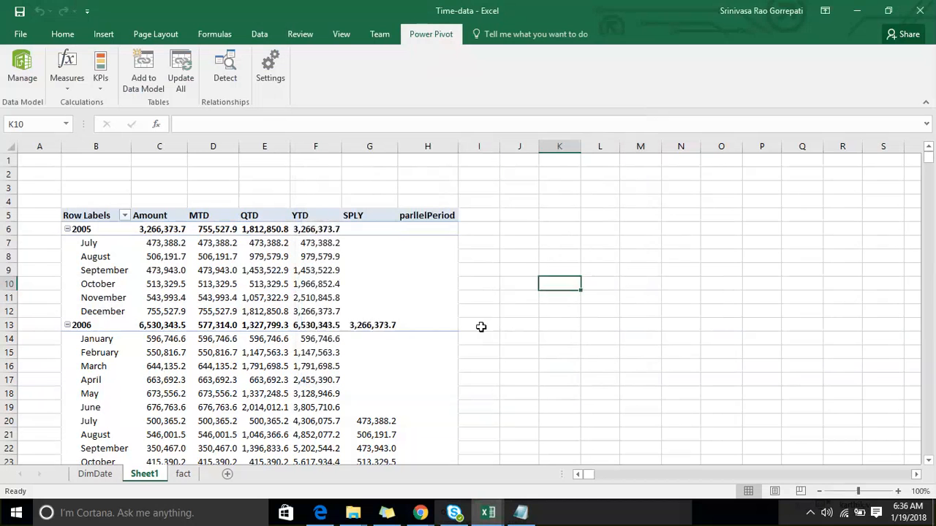
# - Switch to the Notepad function list and highlight the sameperiodlastyear line
pyautogui.click(333, 312)
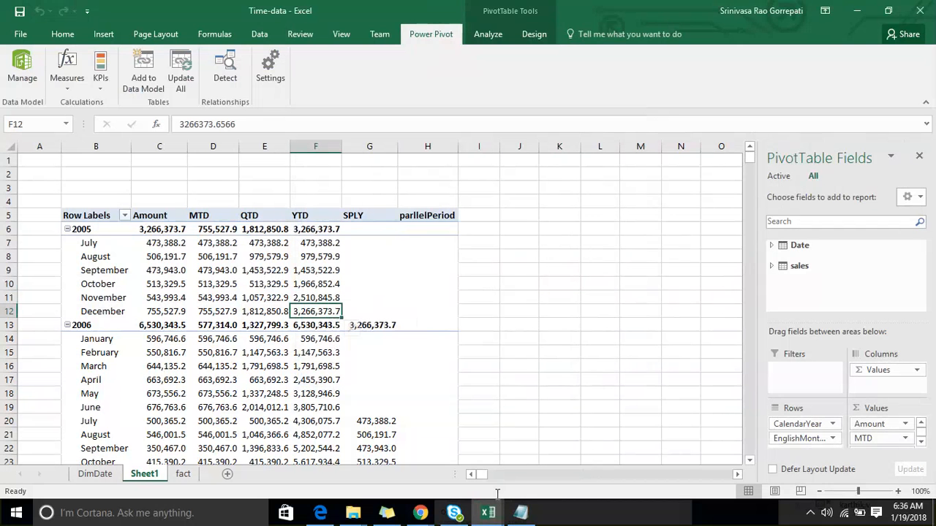
pyautogui.click(521, 513)
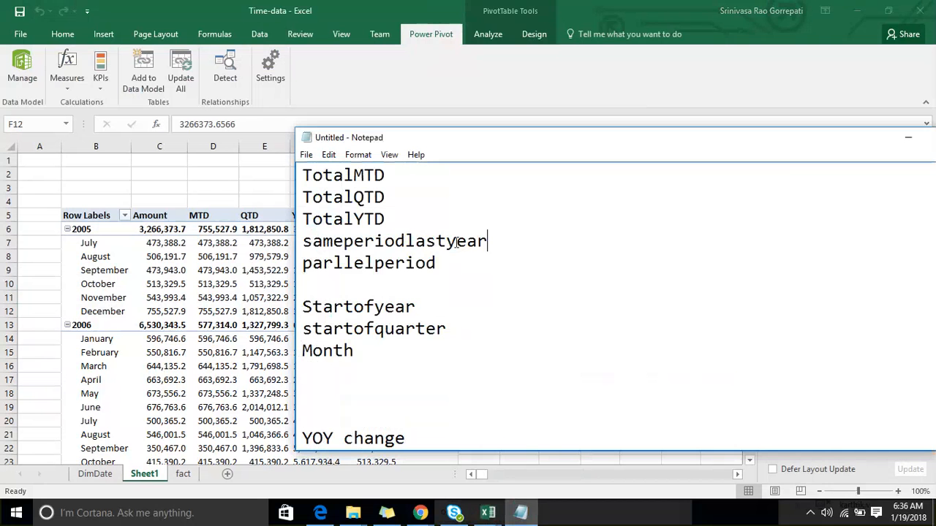
pyautogui.moveTo(488, 241); pyautogui.dragTo(237, 247)
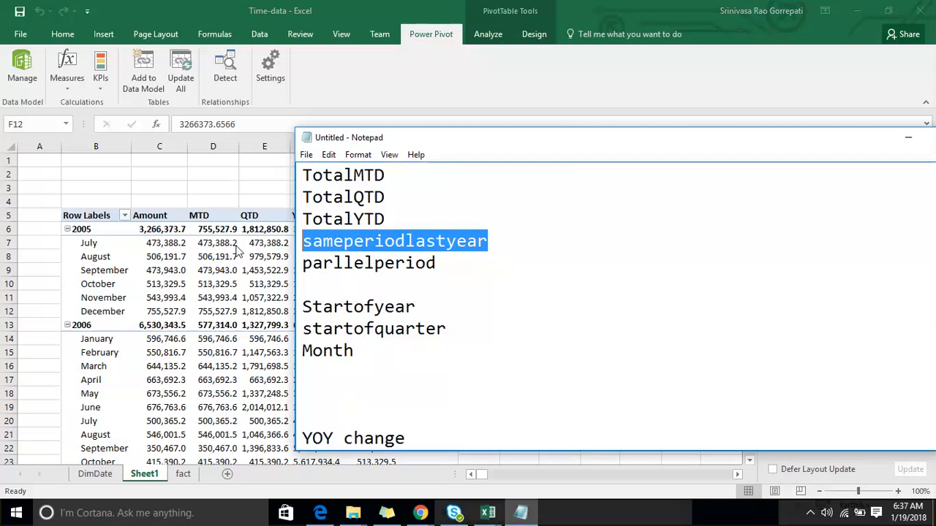
# - Add the lines endofyear, quarte and month below Month in the Notepad function list
pyautogui.click(445, 263)
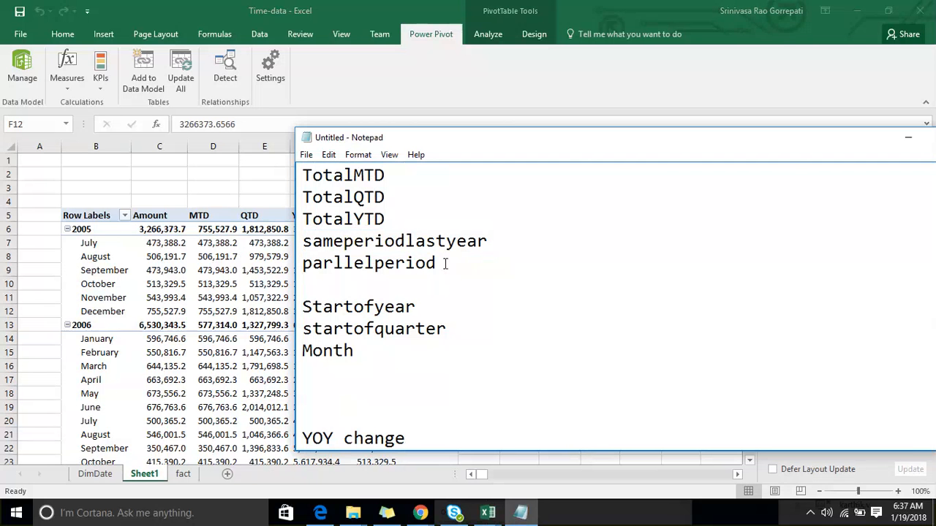
pyautogui.press('Down')
pyautogui.click(426, 312)
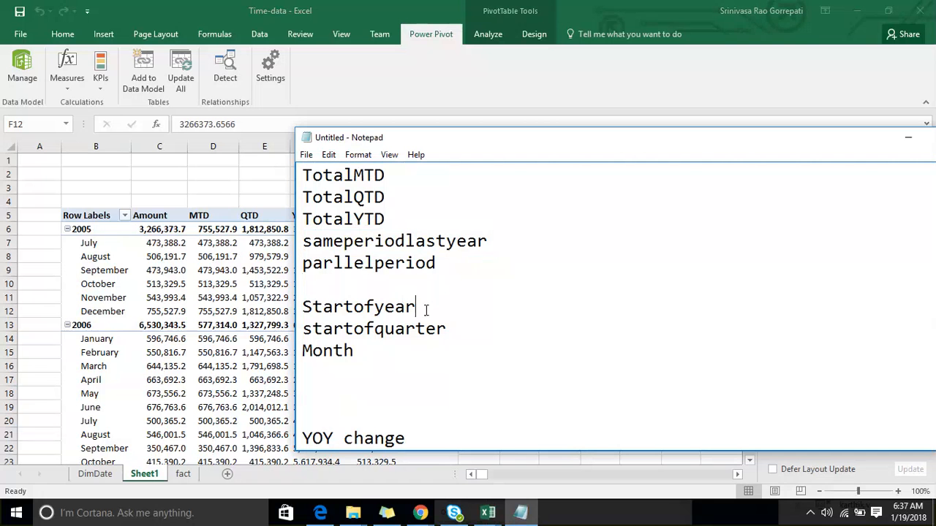
pyautogui.click(375, 351)
pyautogui.scroll(-1, 378, 337)
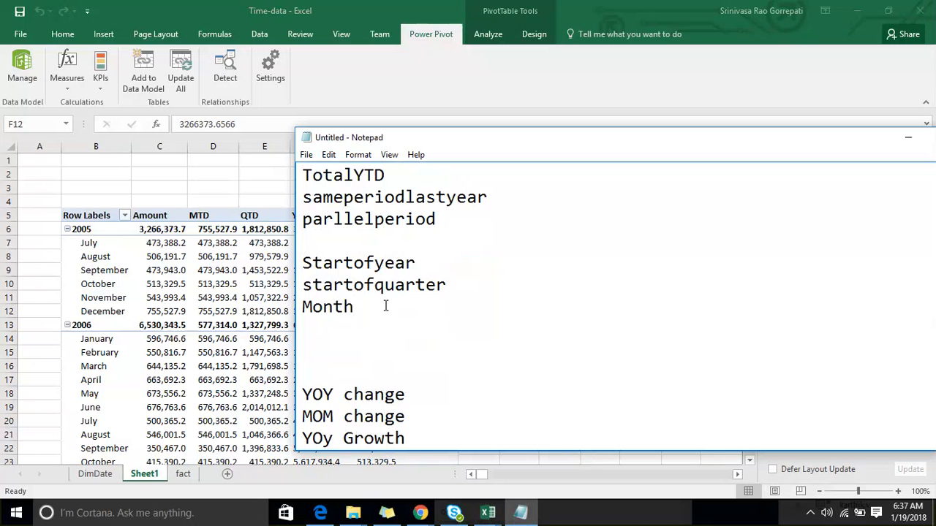
pyautogui.press('Return')
pyautogui.write('e')
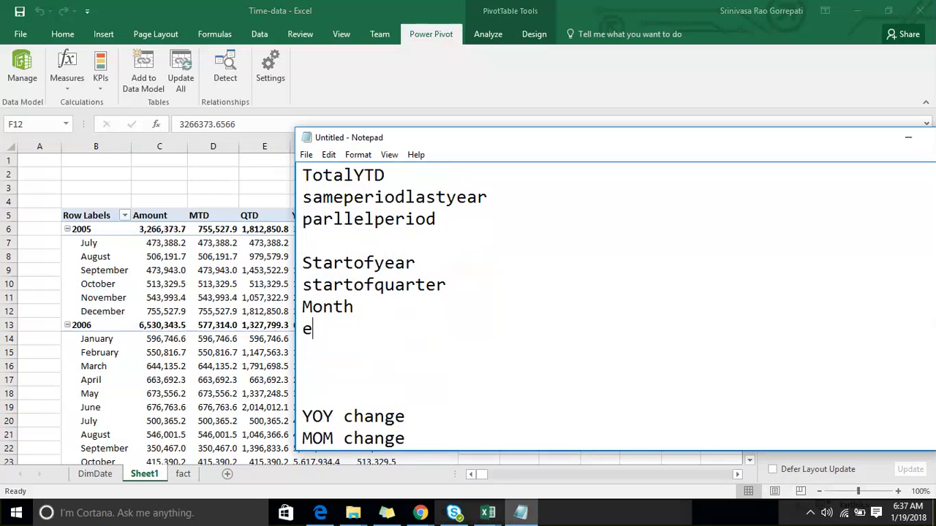
pyautogui.write('ndofyear')
pyautogui.press('Return')
pyautogui.write('quarte')
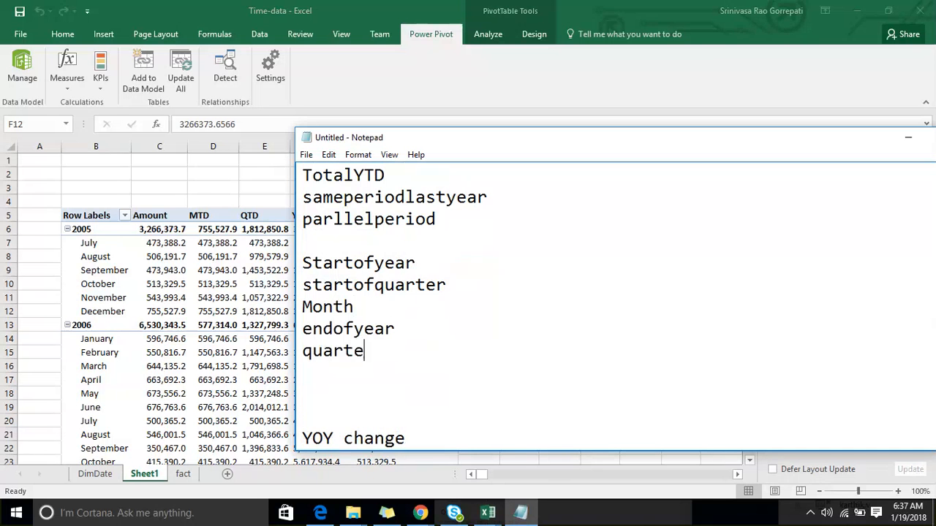
pyautogui.press('Return')
pyautogui.write('n')
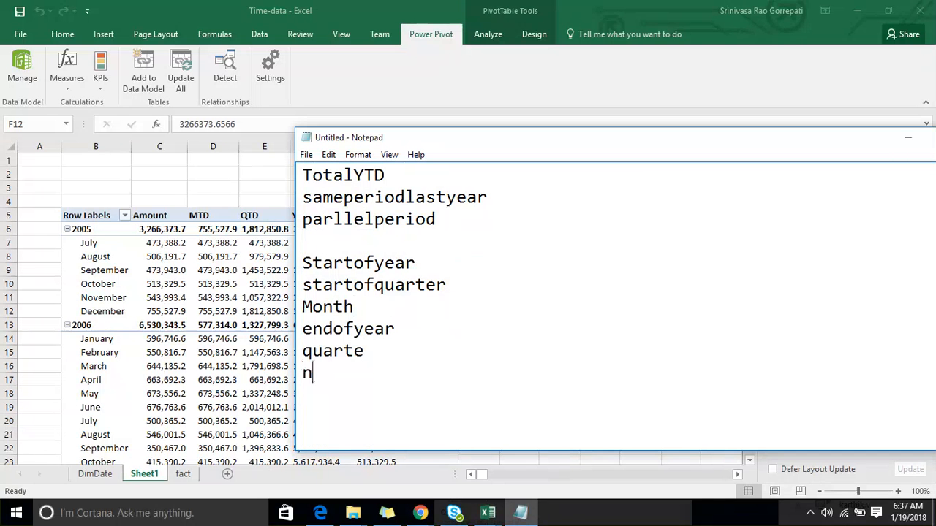
pyautogui.press('BackSpace')
pyautogui.write('month')
pyautogui.press('Return')
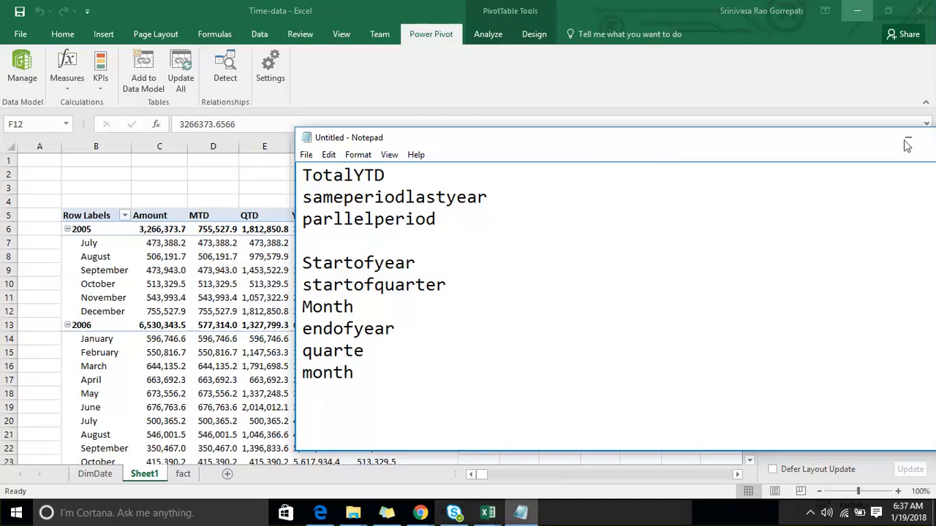
# - Switch back to the Excel workbook and start a new measure in the sales table
pyautogui.click(908, 140)
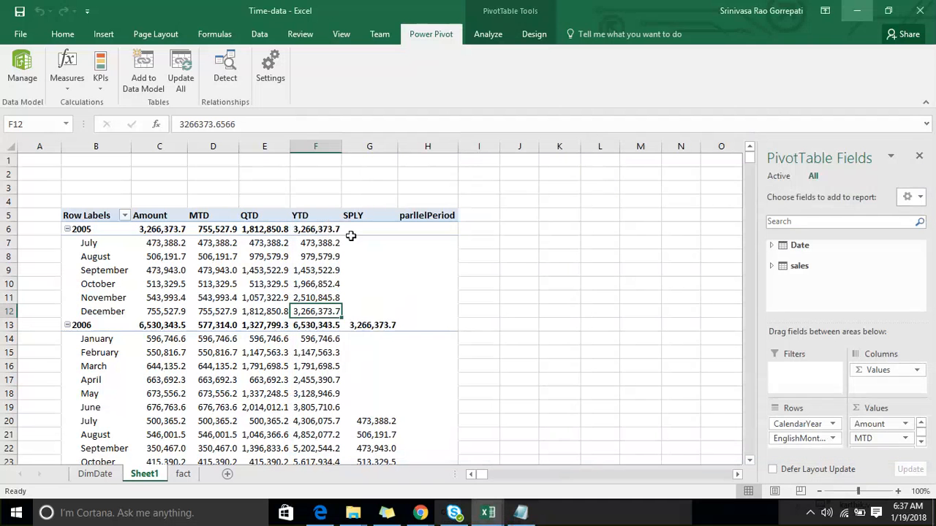
pyautogui.click(428, 215)
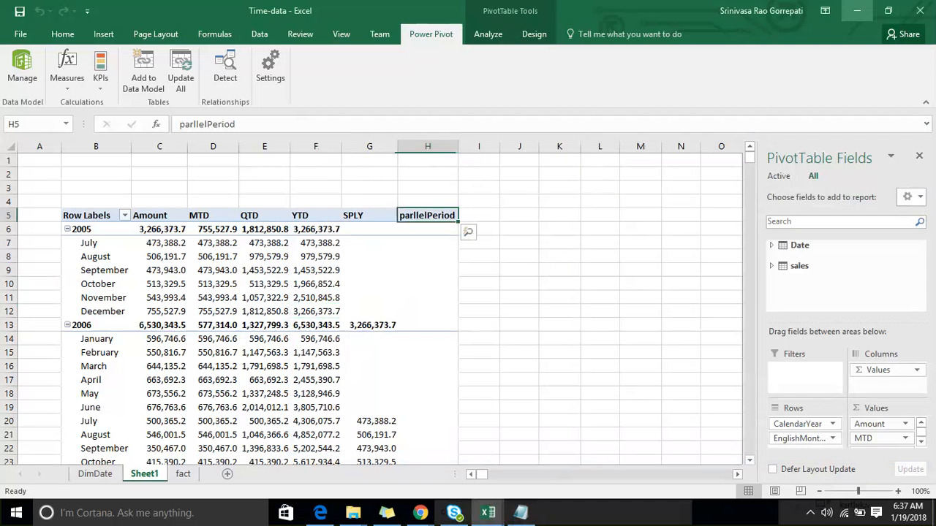
pyautogui.click(67, 78)
pyautogui.click(95, 104)
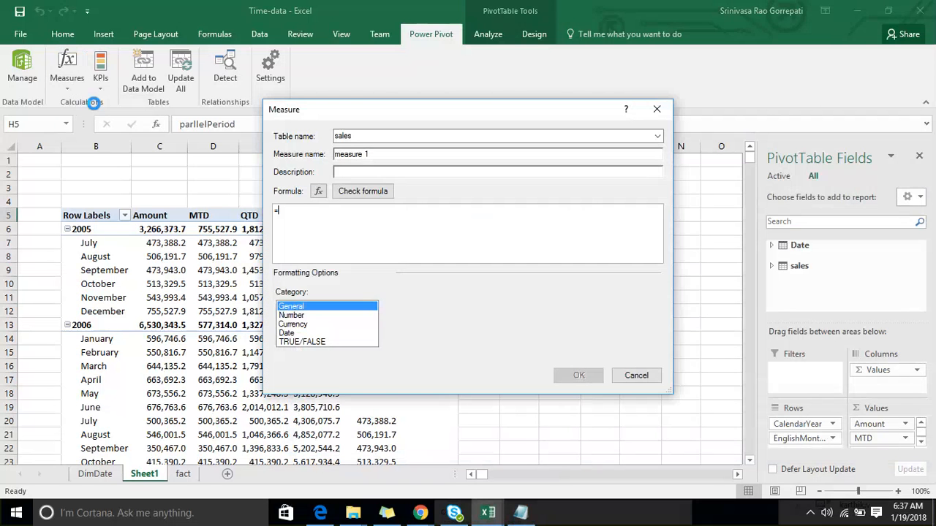
pyautogui.write('Star')
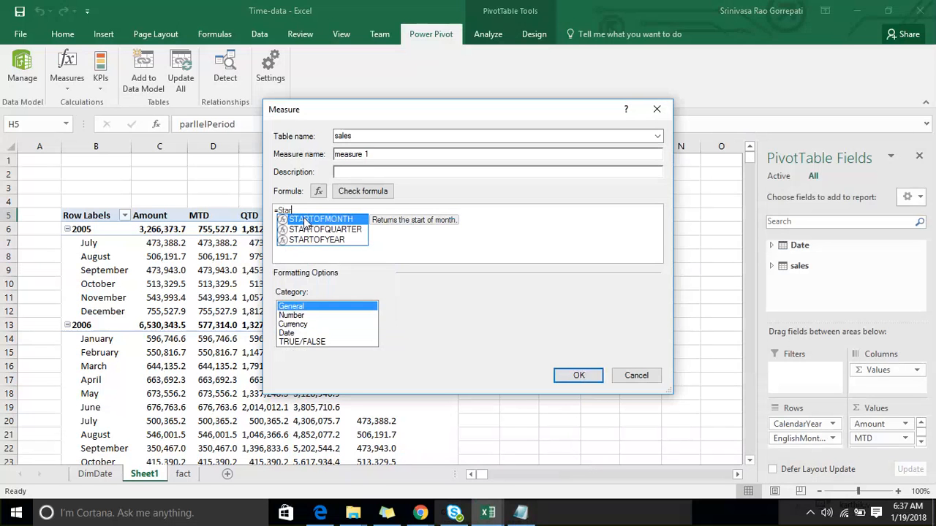
pyautogui.doubleClick(306, 220)
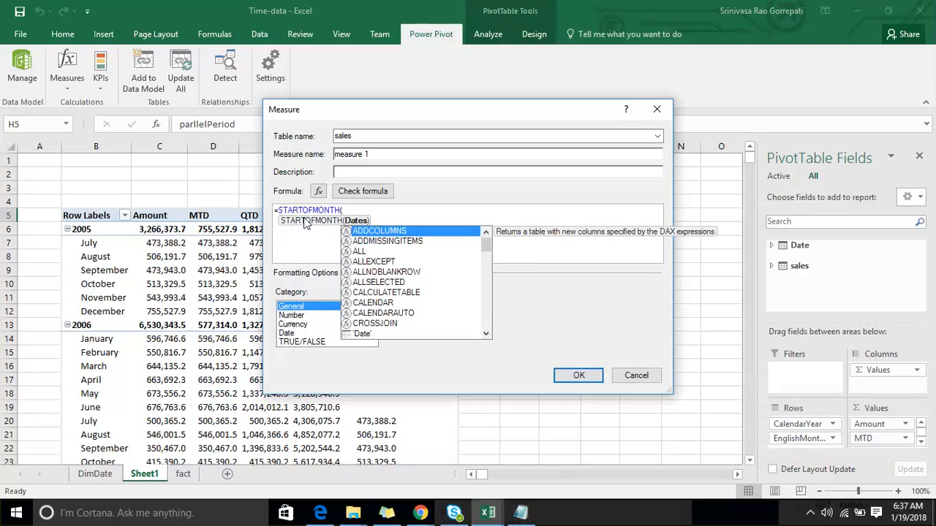
pyautogui.press('Escape')
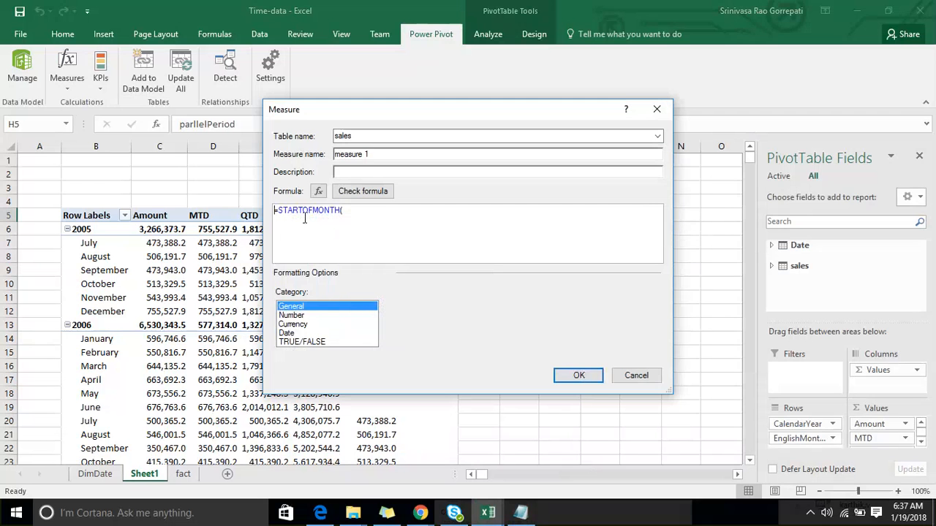
pyautogui.write('cas')
pyautogui.doubleClick(305, 218)
pyautogui.press('BackSpace')
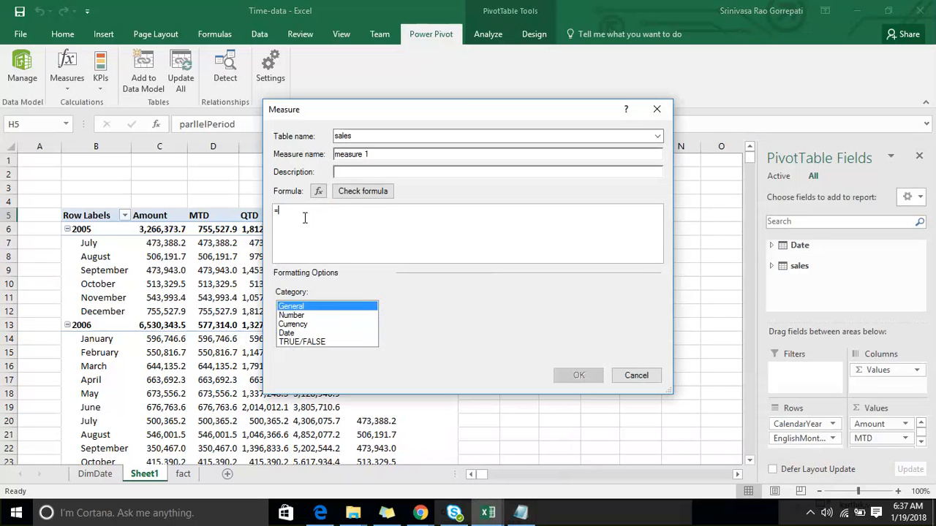
# - Begin the measure's formula with CALCULATE, using [Amount] as its expression
pyautogui.write('cas')
pyautogui.press('BackSpace')
pyautogui.write('LCULATE(')
pyautogui.press('Tab')
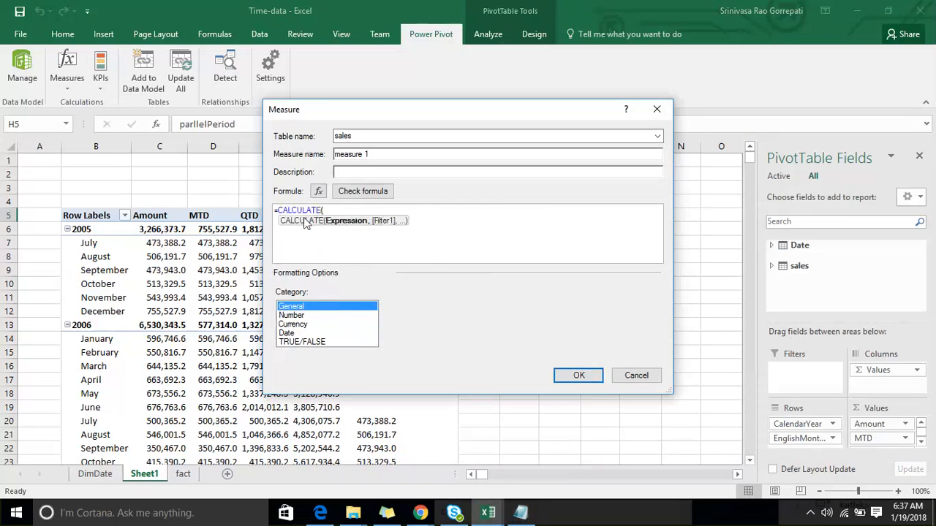
pyautogui.write('[Amount]')
pyautogui.press('Tab')
pyautogui.write(',')
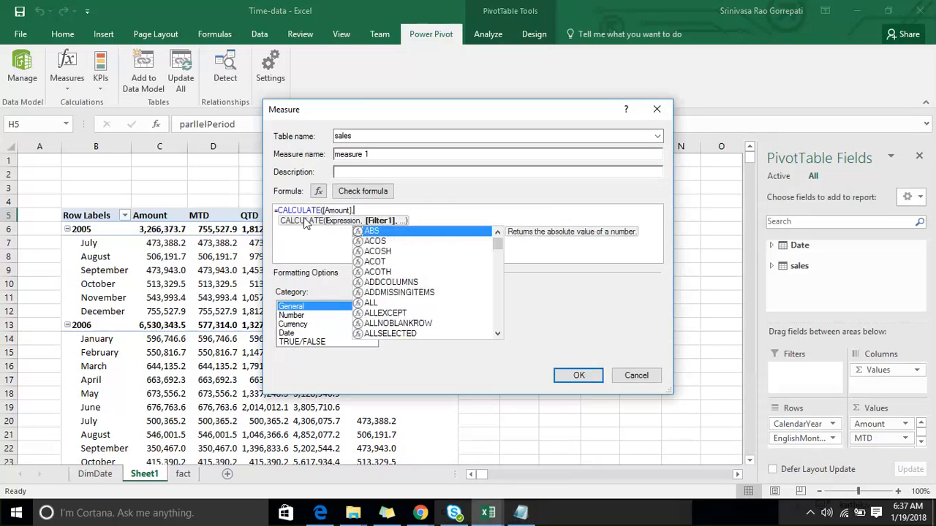
pyautogui.write('st')
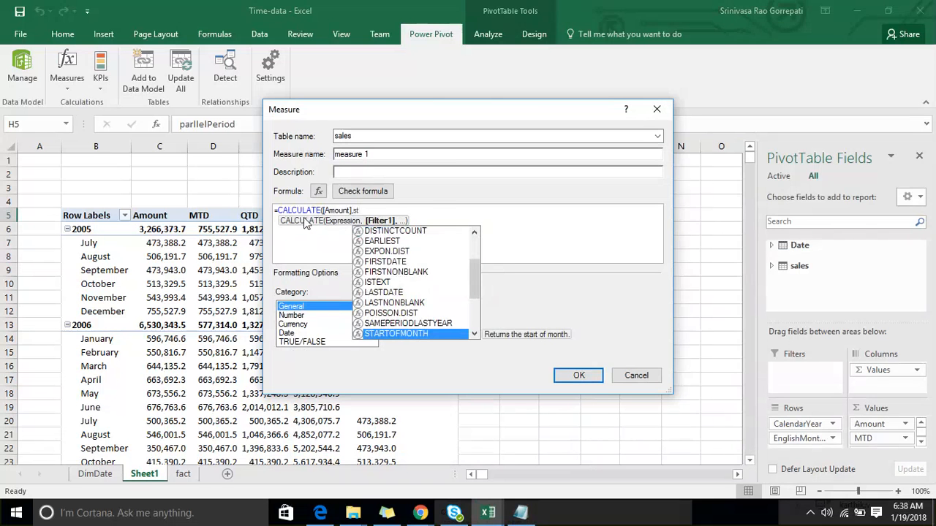
# - Complete the formula with the filter STARTOFMONTH('Date'[FullDateAlternateKey]) and close both brackets
pyautogui.press('Tab')
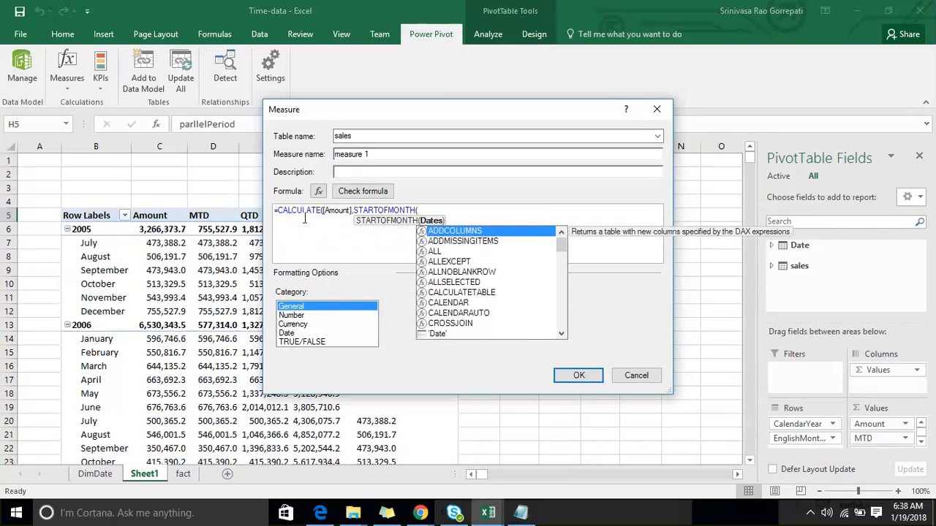
pyautogui.write('fu')
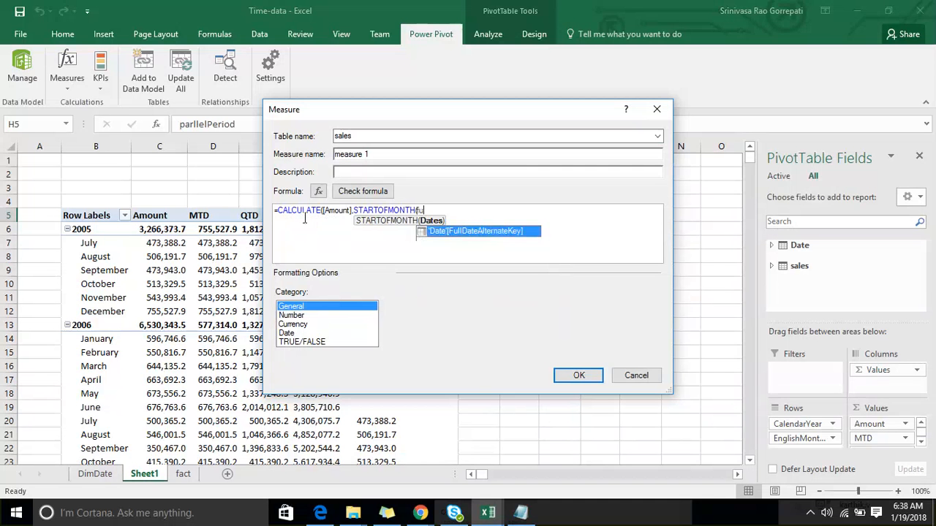
pyautogui.press('Tab')
pyautogui.write(')')
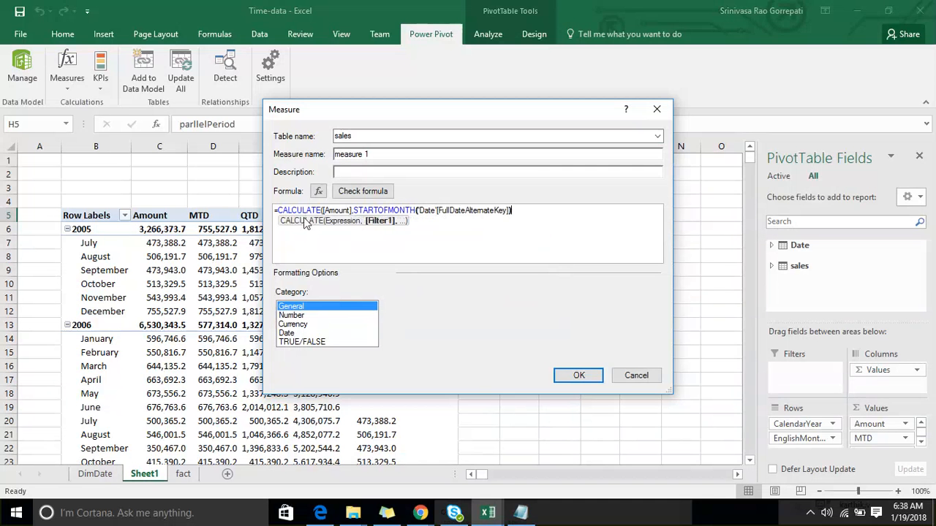
pyautogui.write(')')
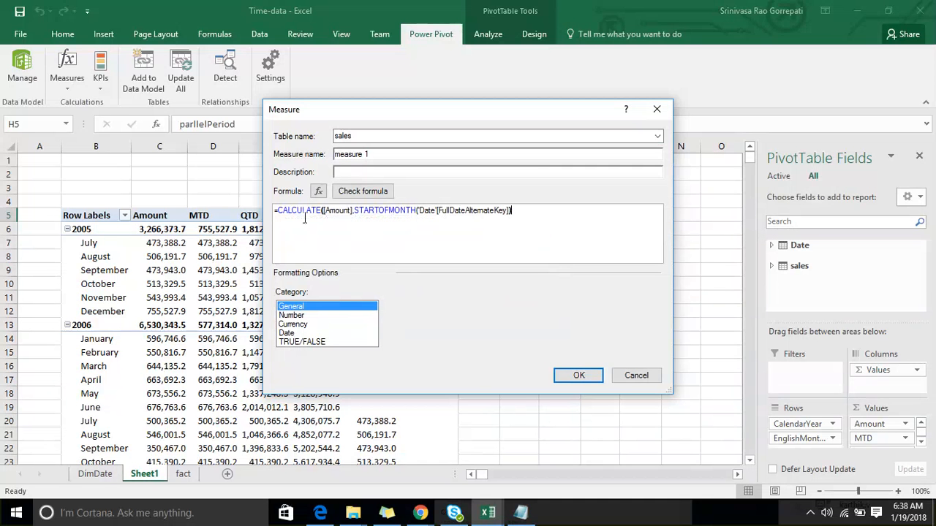
# - Name the measure SOM, check its formula, format it as a decimal number with 1 decimal place and 1000 separator, and create it
pyautogui.click(312, 152)
pyautogui.write('SOM')
pyautogui.click(294, 315)
pyautogui.click(390, 194)
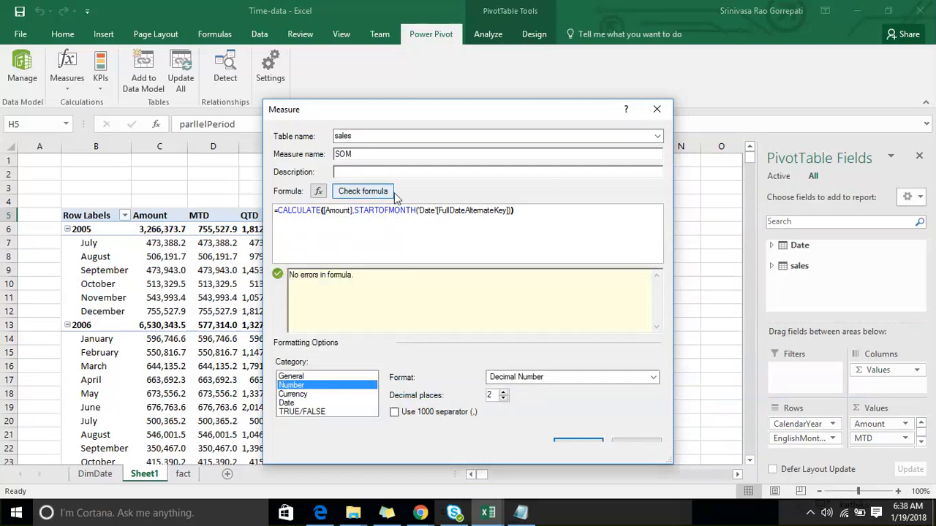
pyautogui.click(503, 397)
pyautogui.click(407, 413)
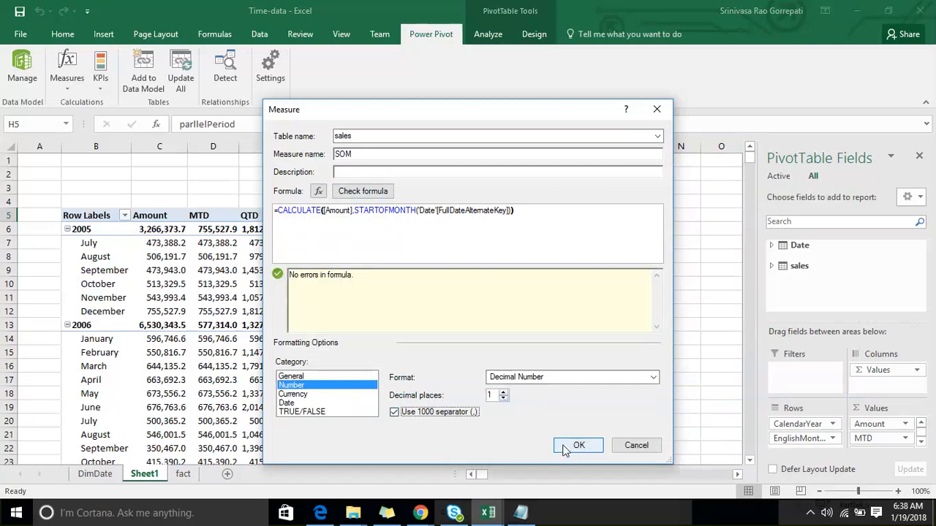
pyautogui.click(568, 447)
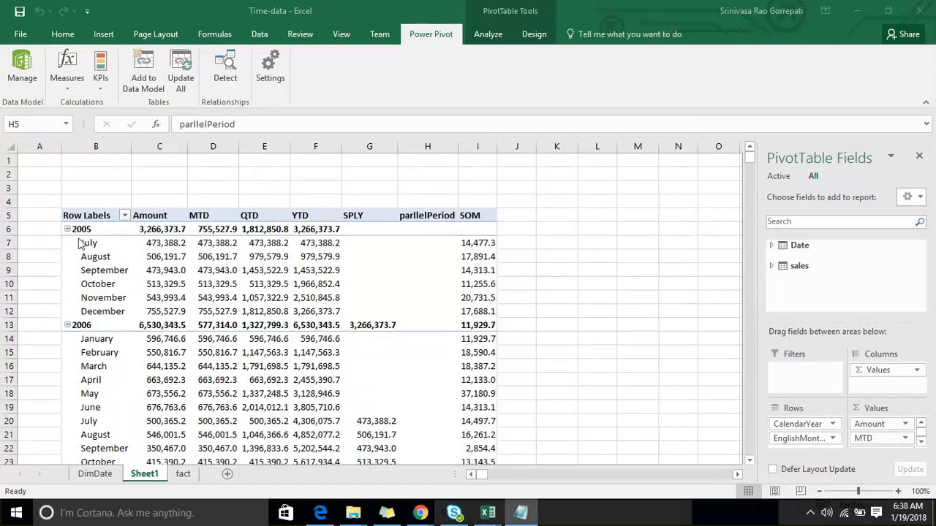
# - Add the Date table's FullDateAlternateKey field to the PivotTable rows, below EnglishMonthName
pyautogui.click(772, 245)
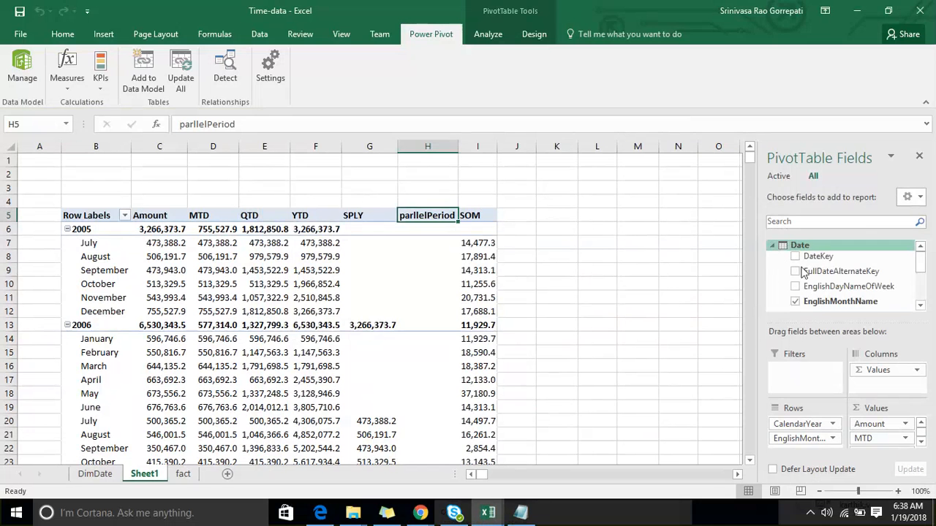
pyautogui.click(796, 271)
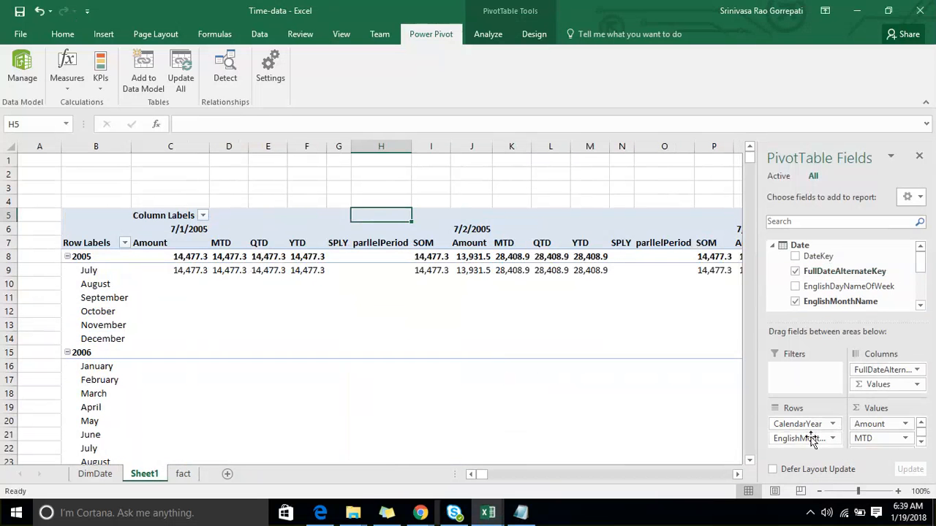
pyautogui.moveTo(921, 268); pyautogui.dragTo(934, 292)
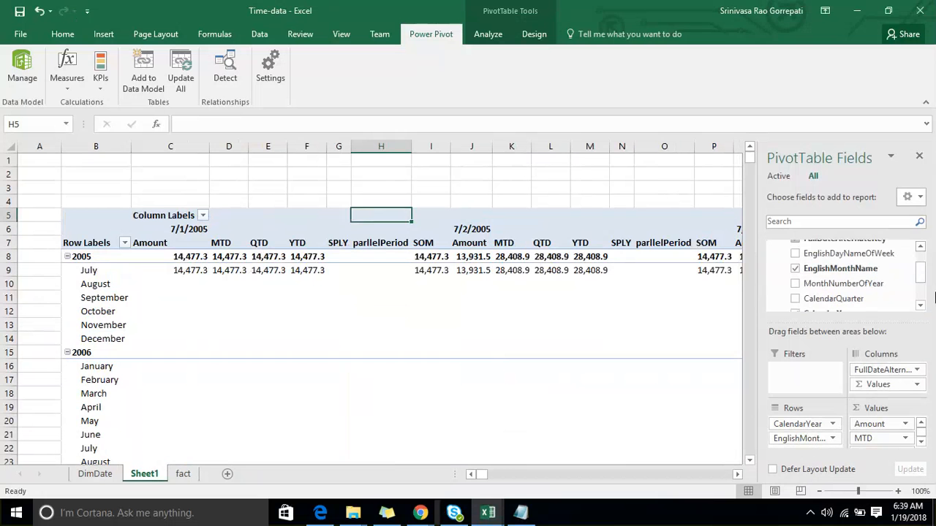
pyautogui.scroll(-2, 935, 296)
pyautogui.scroll(-2, 842, 298)
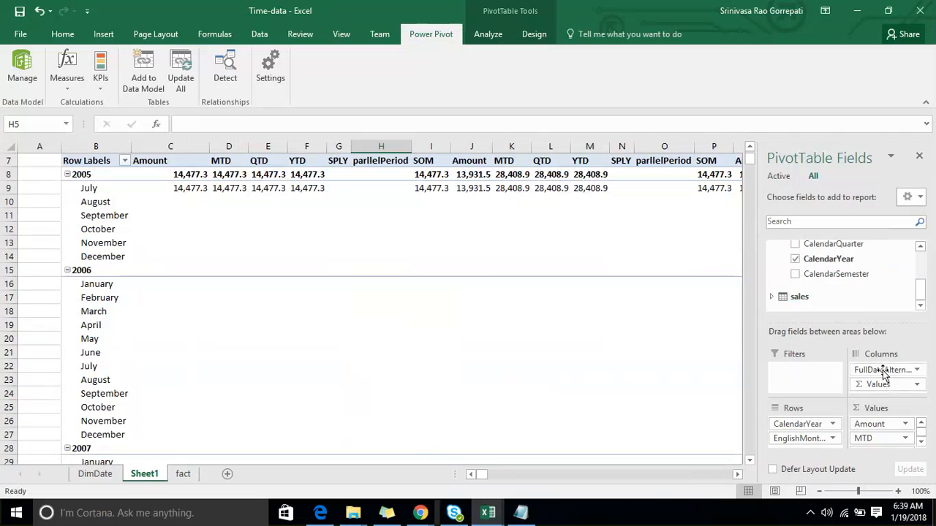
pyautogui.moveTo(801, 438); pyautogui.dragTo(804, 450)
pyautogui.scroll(2, 90, 260)
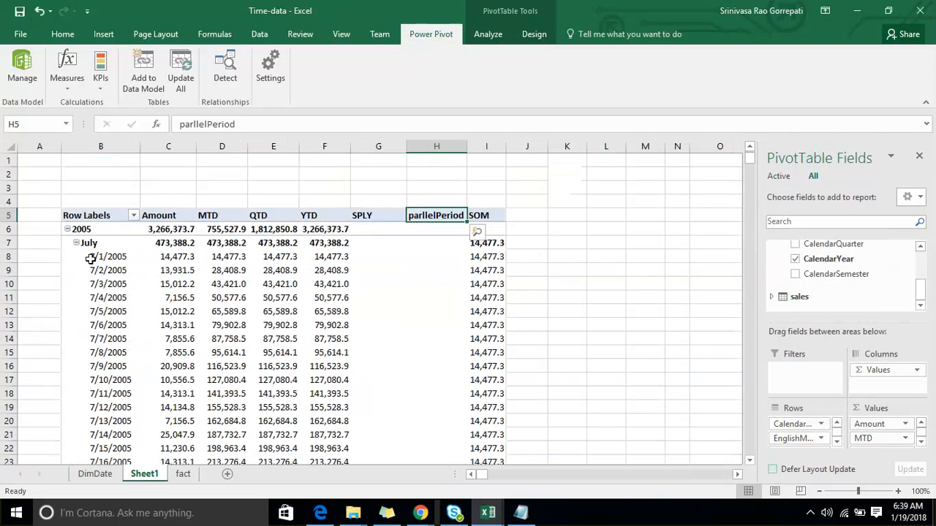
# - Compare the SOM values with the Amount on the first day of July, August and September 2005
pyautogui.click(176, 257)
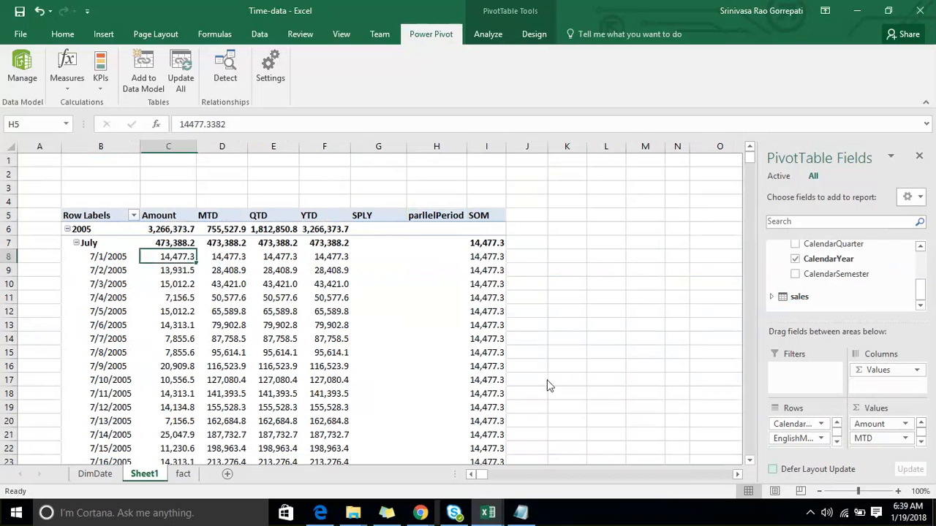
pyautogui.click(168, 259)
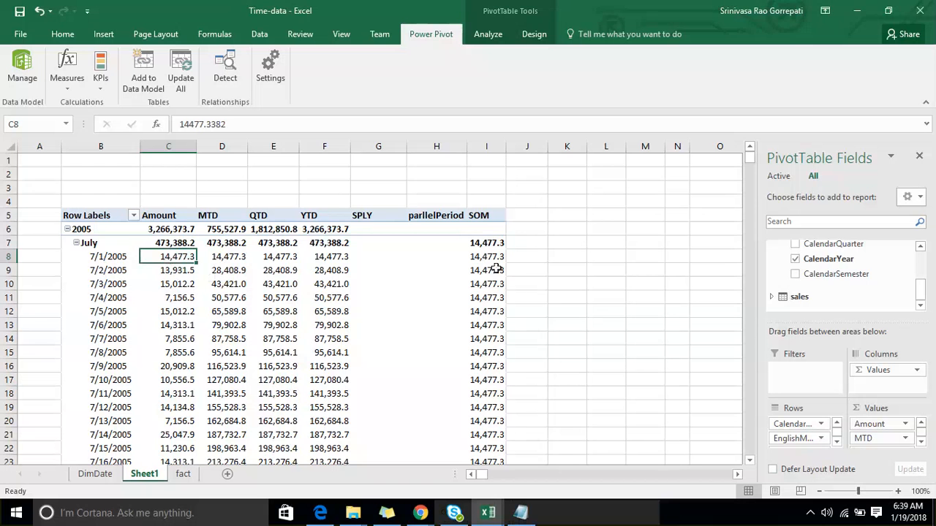
pyautogui.scroll(-8, 500, 273)
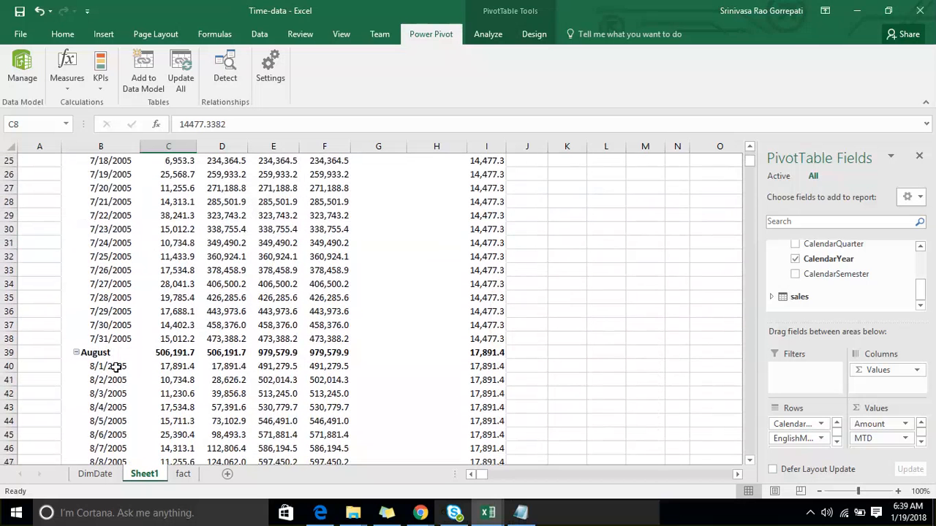
pyautogui.click(116, 368)
pyautogui.click(168, 366)
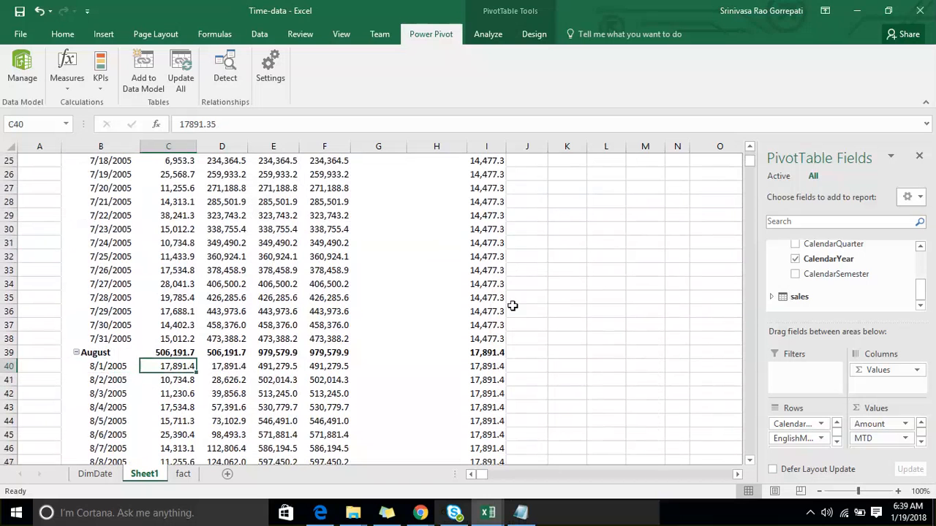
pyautogui.scroll(-13, 513, 306)
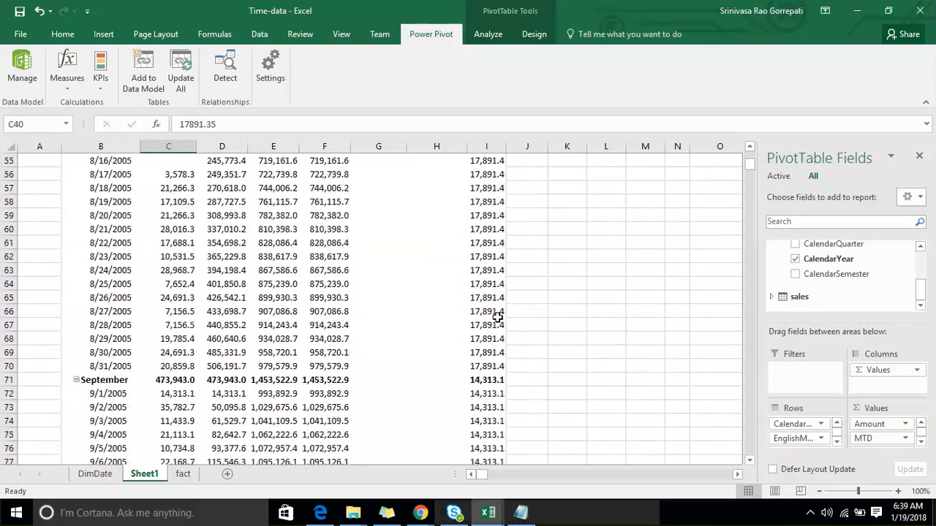
pyautogui.scroll(2, 497, 317)
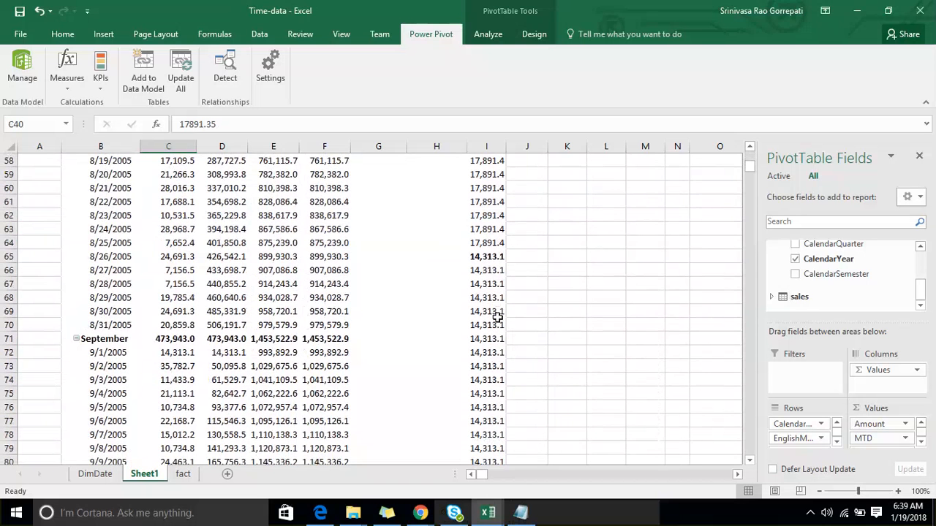
pyautogui.click(183, 354)
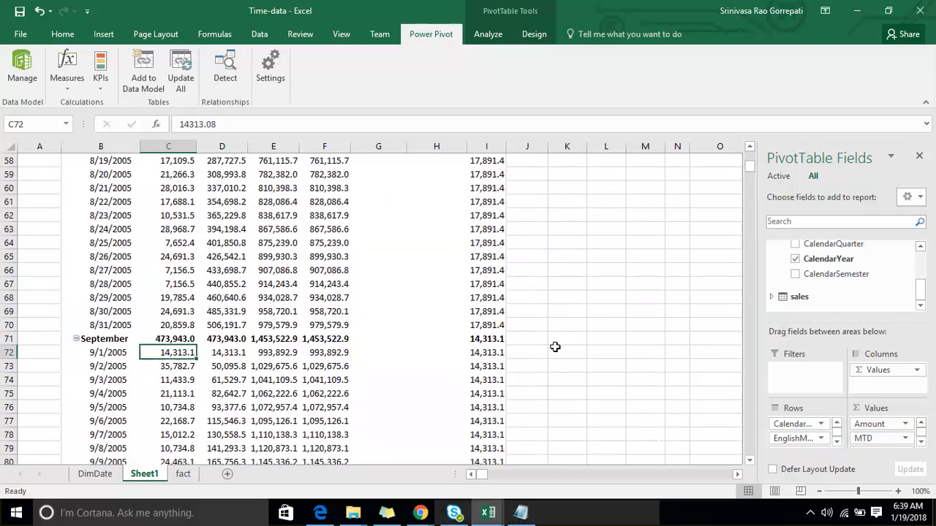
# - Look over the October 2005 SOM values, and consult the list of time intelligence functions in Notepad before returning to Excel
pyautogui.scroll(-13, 502, 319)
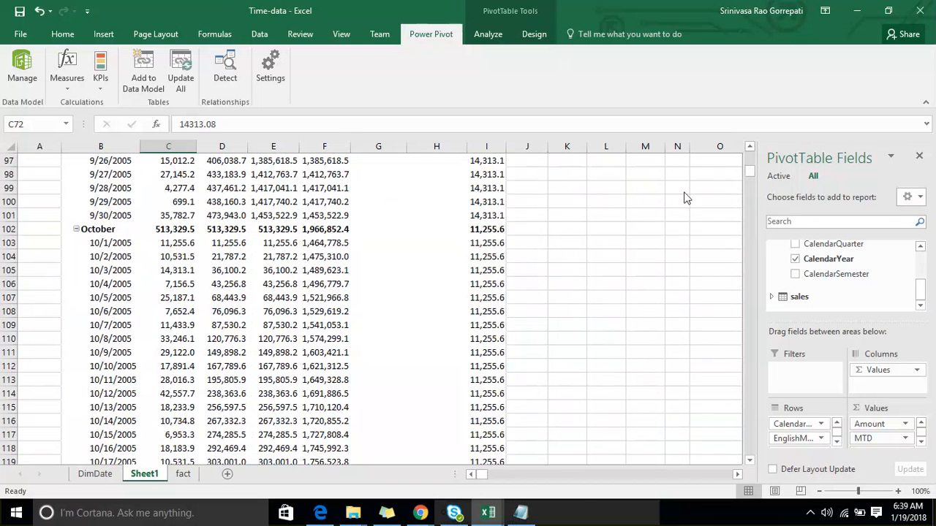
pyautogui.click(521, 512)
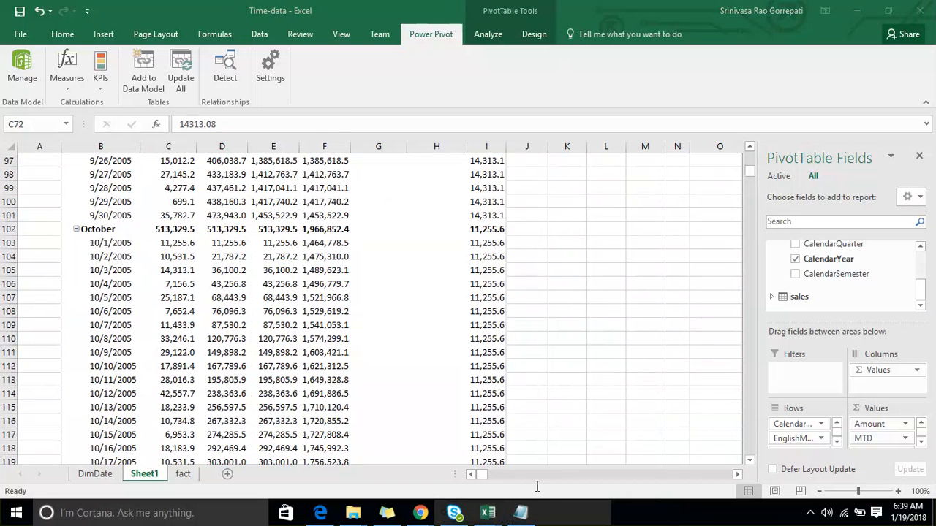
pyautogui.click(375, 356)
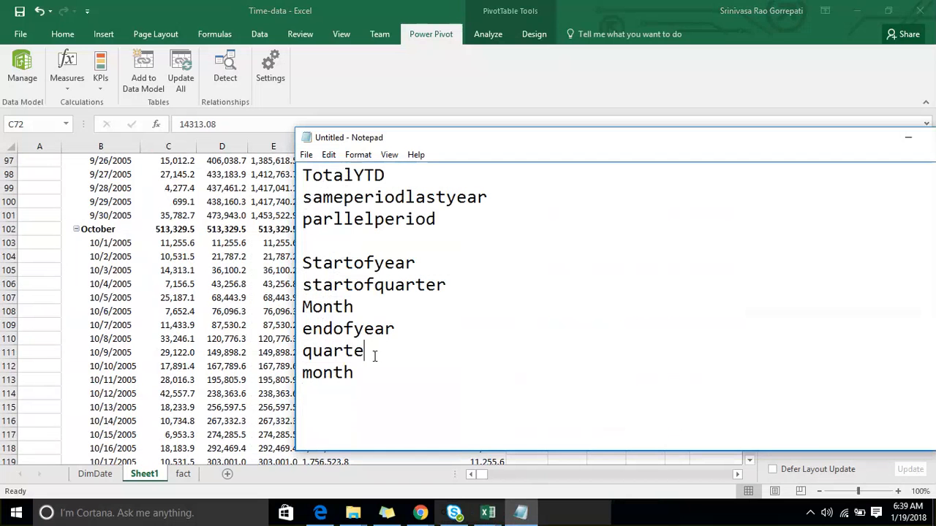
pyautogui.doubleClick(375, 356)
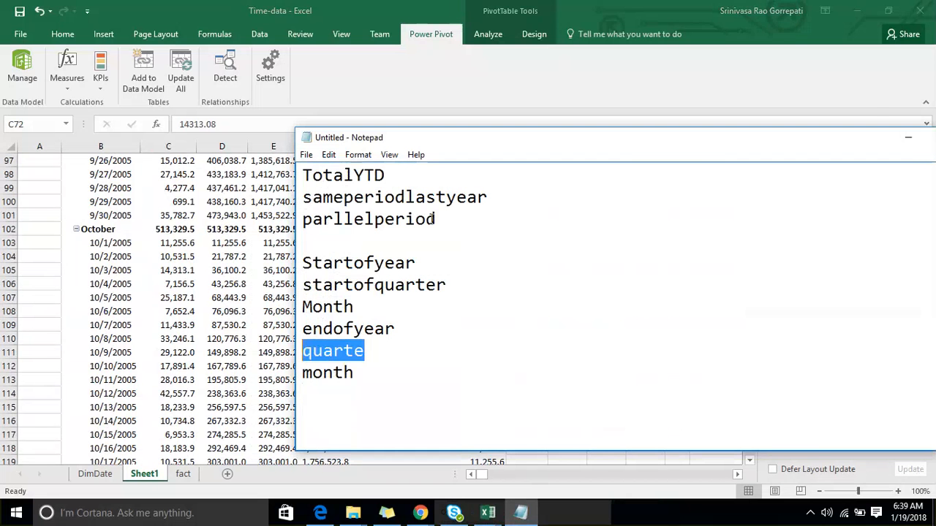
pyautogui.click(907, 139)
# - Remove the Date table's FullDateAlternateKey field from the PivotTable rows
pyautogui.scroll(20, 228, 168)
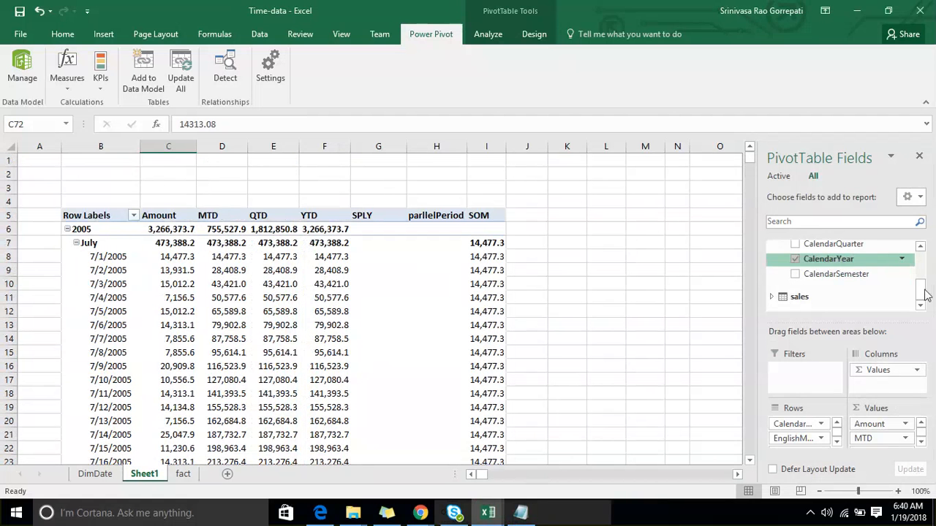
pyautogui.moveTo(926, 293); pyautogui.dragTo(923, 267)
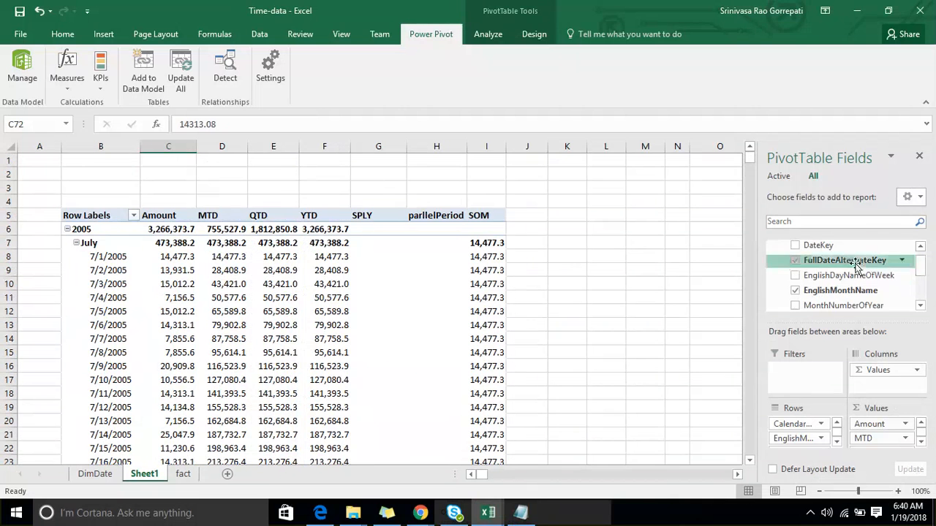
pyautogui.click(796, 261)
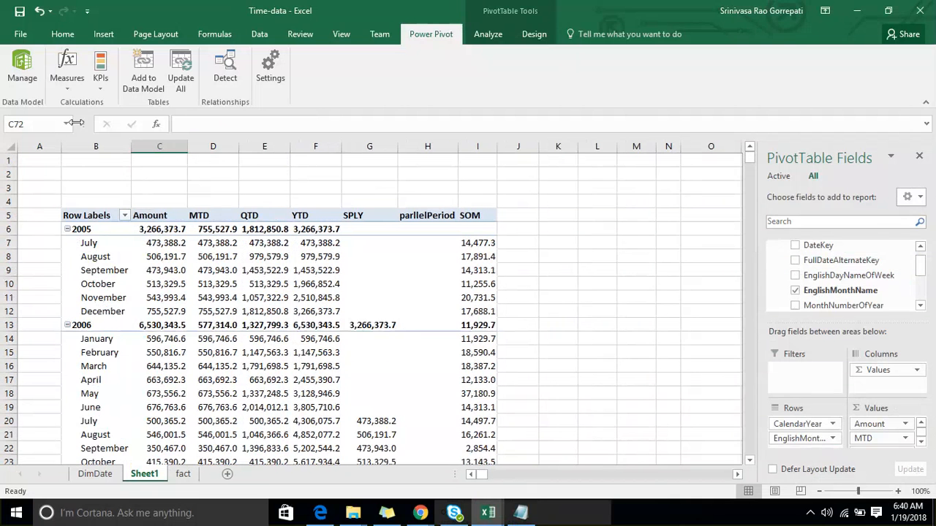
# - Start a new measure named SOQ in the sales table and insert the STARTOFQUARTER function in its formula
pyautogui.click(67, 81)
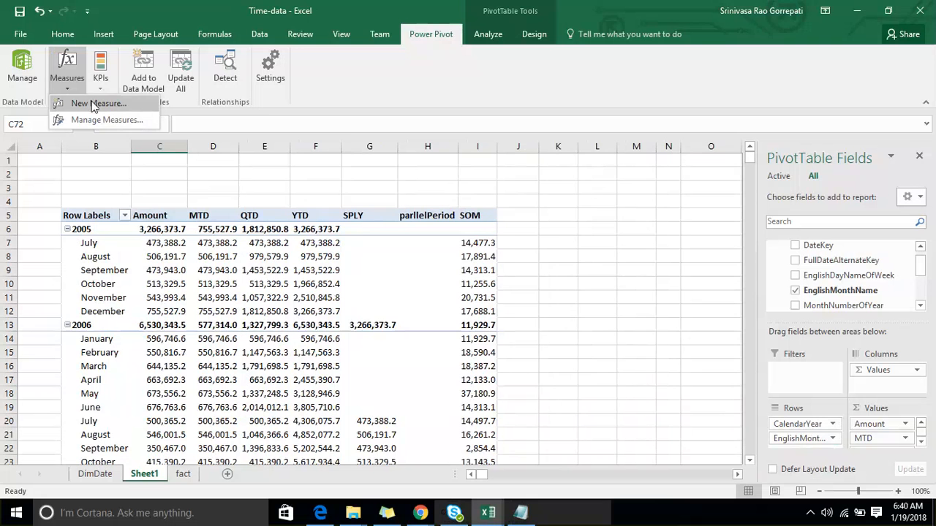
pyautogui.click(93, 104)
pyautogui.moveTo(370, 154); pyautogui.dragTo(335, 154)
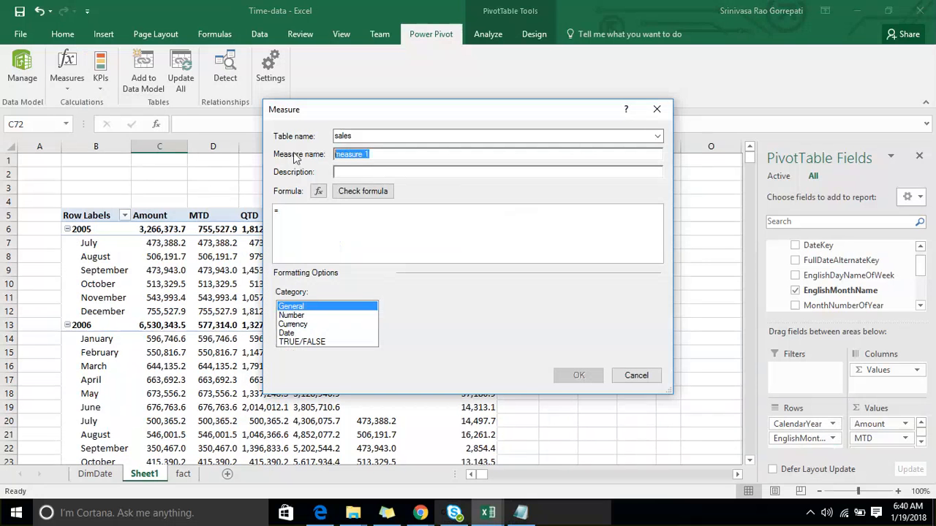
pyautogui.write('SOQ')
pyautogui.click(323, 212)
pyautogui.write('Star')
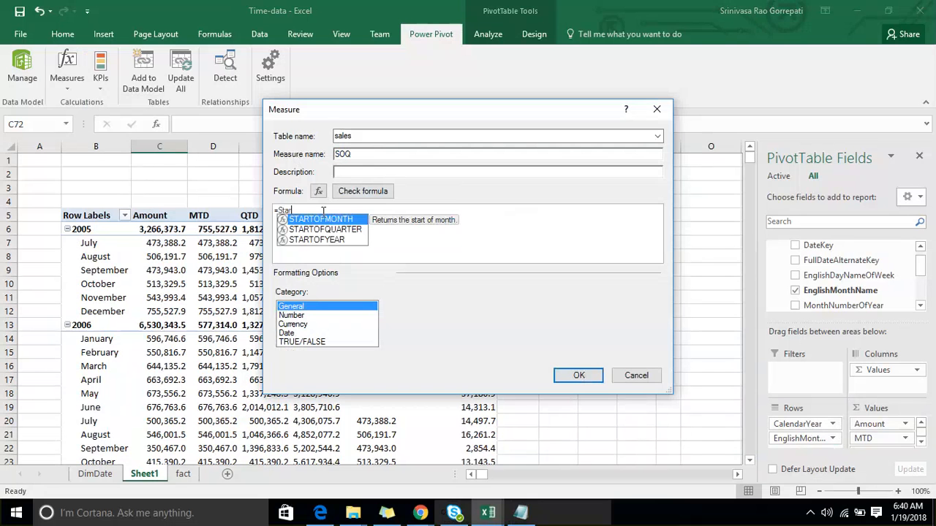
pyautogui.doubleClick(358, 232)
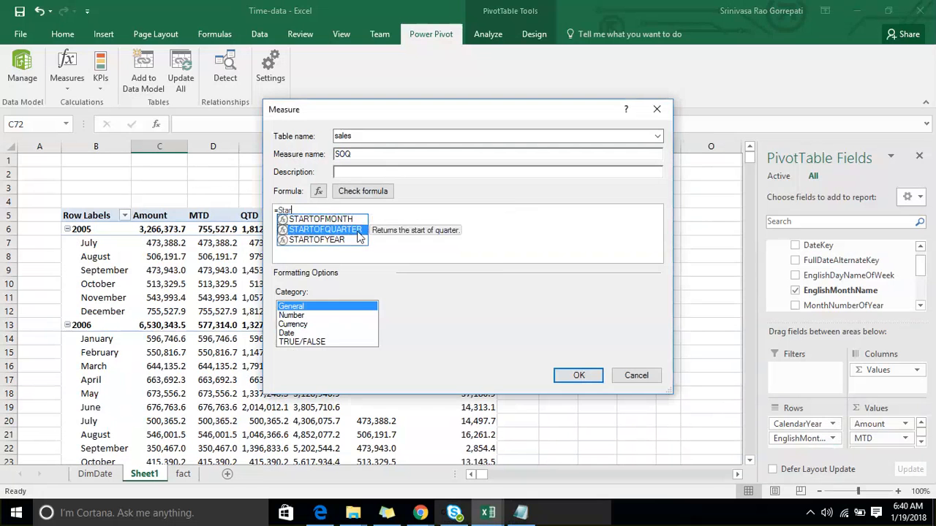
pyautogui.press('Escape')
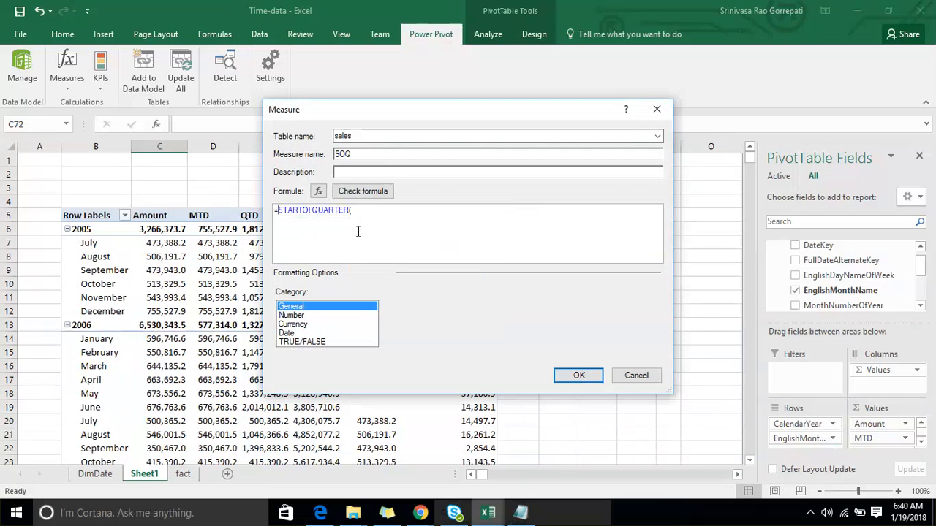
# - Insert CALCULATE([Amount], in front of STARTOFQUARTER in the SOQ formula
pyautogui.write('cal')
pyautogui.press('Tab')
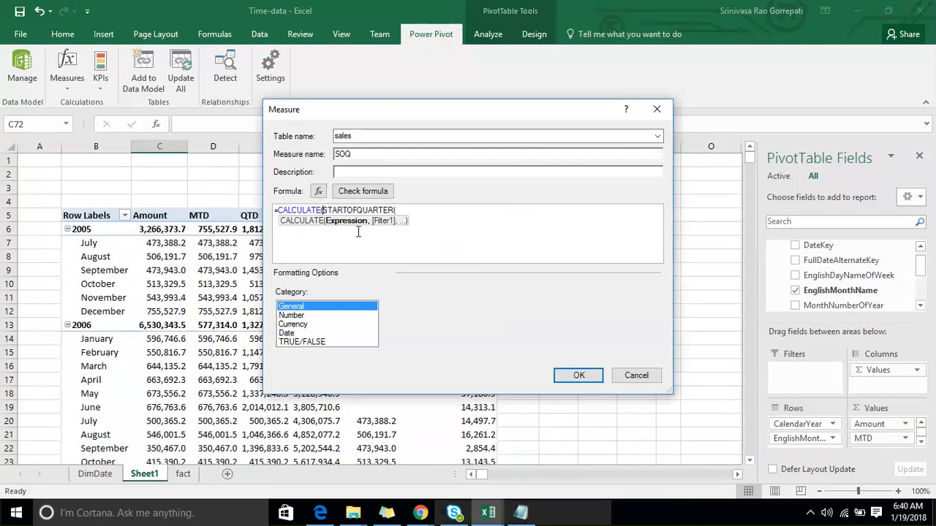
pyautogui.write('am')
pyautogui.press('Tab')
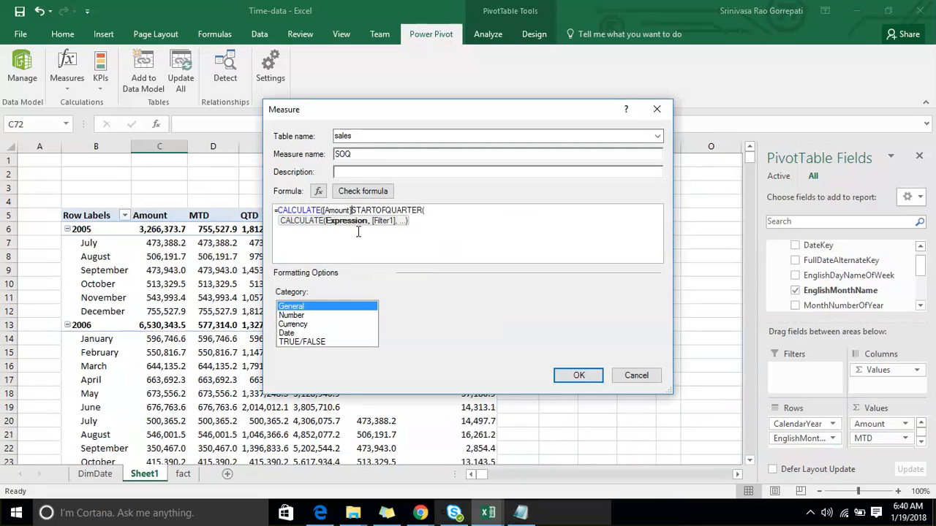
pyautogui.write(',')
pyautogui.press('Escape')
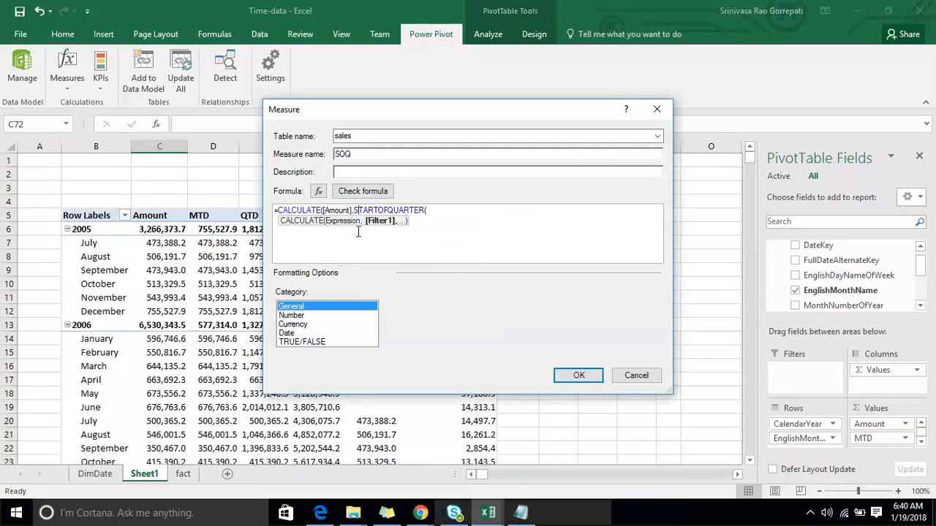
# - Give STARTOFQUARTER the argument 'Date'[FullDateAlternateKey] and close both brackets of the formula
pyautogui.press('End')
pyautogui.write("'Date'[FullDateAlternateKey]")
pyautogui.press('Tab')
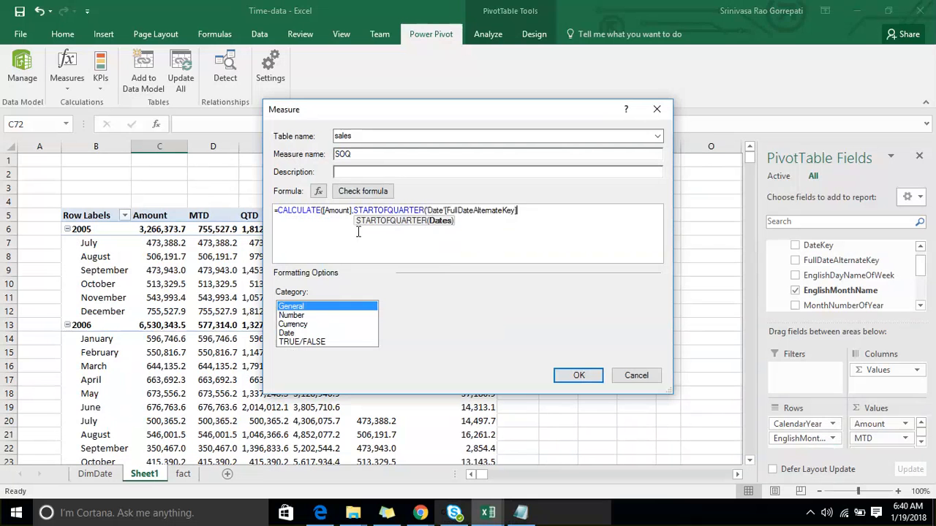
pyautogui.write('))')
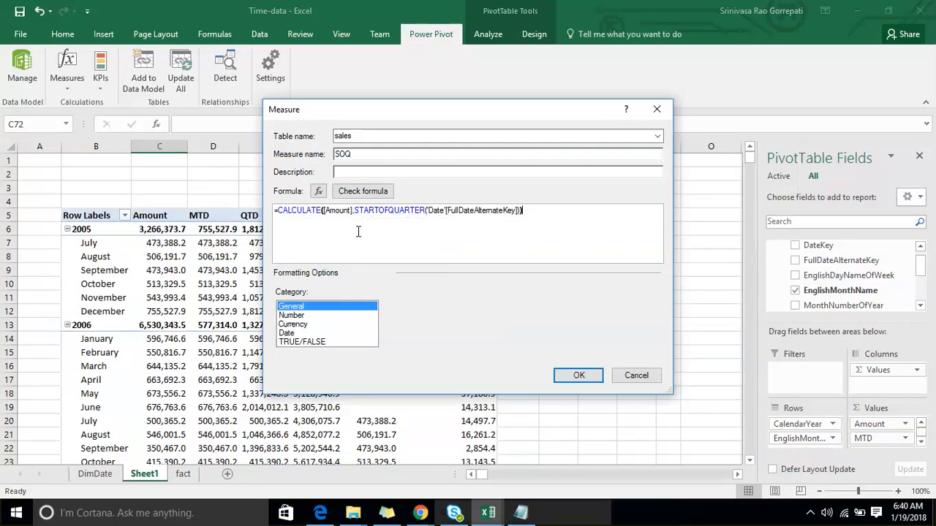
# - Format the SOQ measure as a decimal number with 1 decimal place and 1000 separator, and create it
pyautogui.click(328, 316)
pyautogui.click(504, 329)
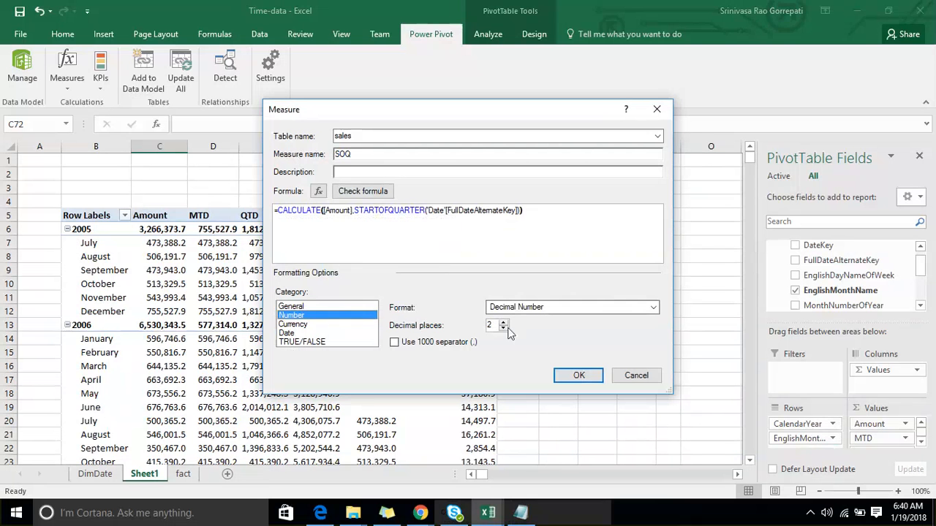
pyautogui.click(403, 348)
pyautogui.click(567, 376)
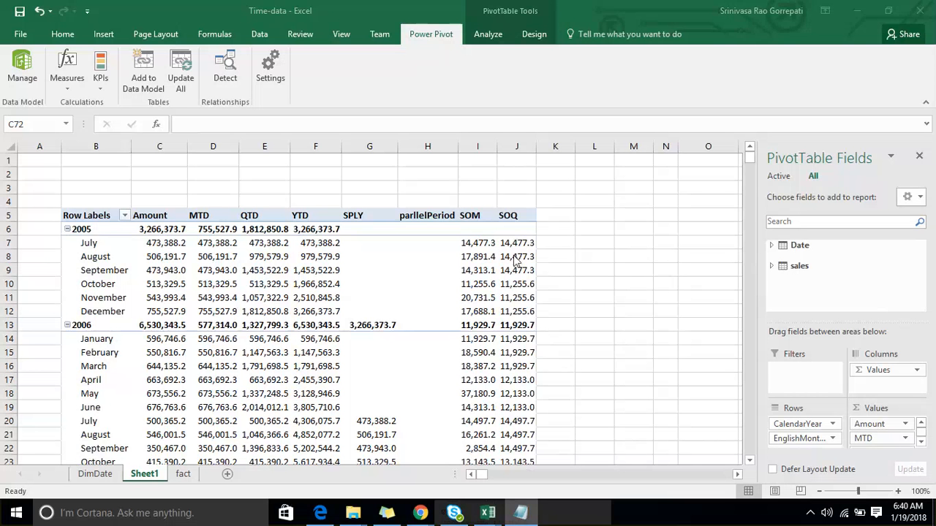
# - Compare SOM and SOQ by marking the values of each quarter from July 2005 to March 2006 with the annotation pen, and clear the marks
pyautogui.scroll(-1, 522, 254)
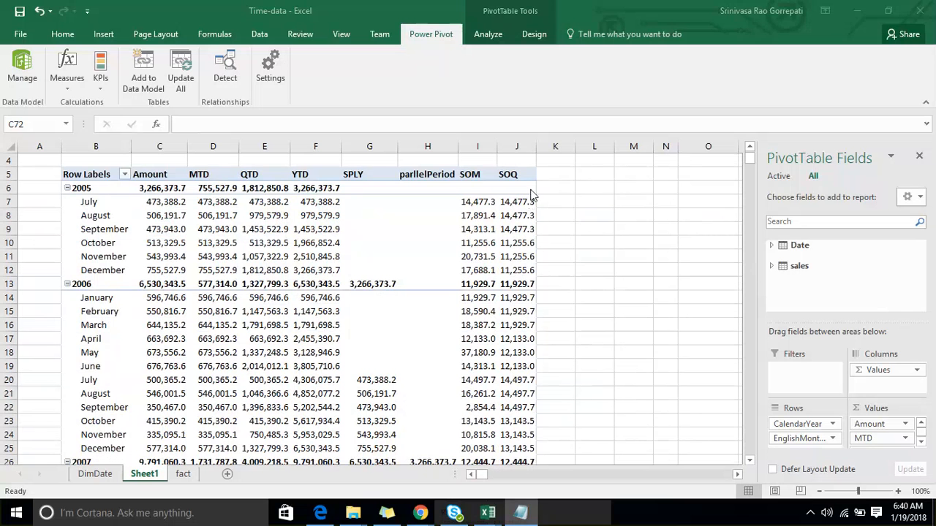
pyautogui.click(733, 15)
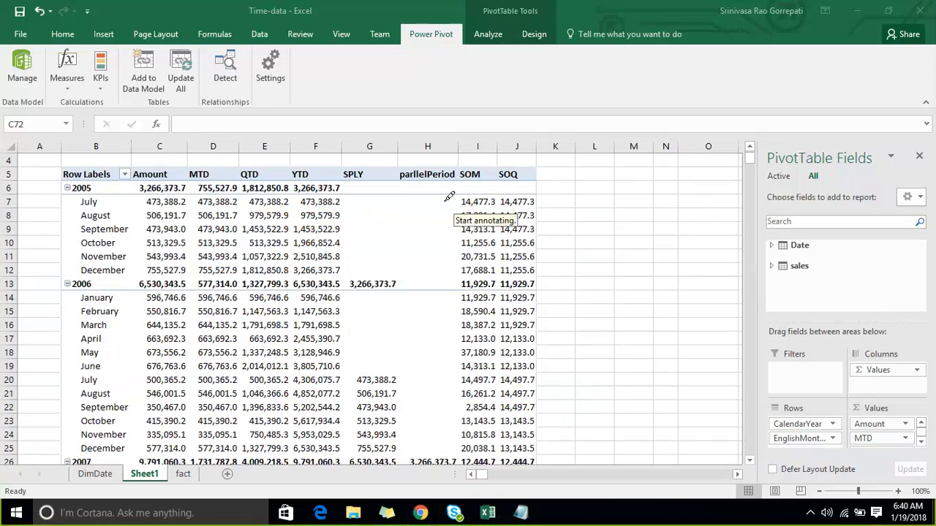
pyautogui.moveTo(449, 196)
pyautogui.mouseDown()
pyautogui.moveTo(450, 233)
pyautogui.moveTo(503, 231)
pyautogui.moveTo(491, 191)
pyautogui.moveTo(448, 198)
pyautogui.mouseUp()
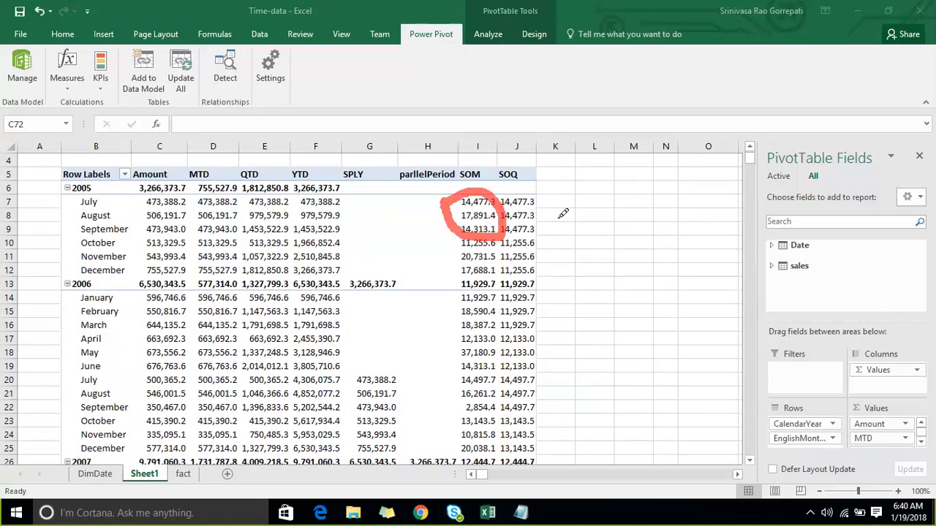
pyautogui.moveTo(546, 222); pyautogui.dragTo(607, 178)
pyautogui.moveTo(468, 237)
pyautogui.mouseDown()
pyautogui.moveTo(450, 272)
pyautogui.moveTo(505, 256)
pyautogui.moveTo(475, 237)
pyautogui.mouseUp()
pyautogui.moveTo(549, 274); pyautogui.dragTo(613, 223)
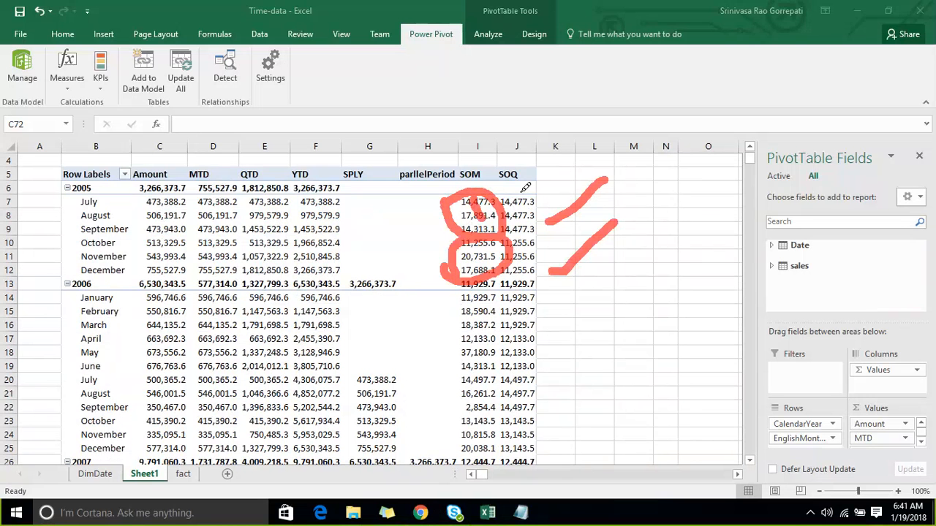
pyautogui.moveTo(520, 193); pyautogui.dragTo(535, 220)
pyautogui.moveTo(465, 253); pyautogui.dragTo(478, 269)
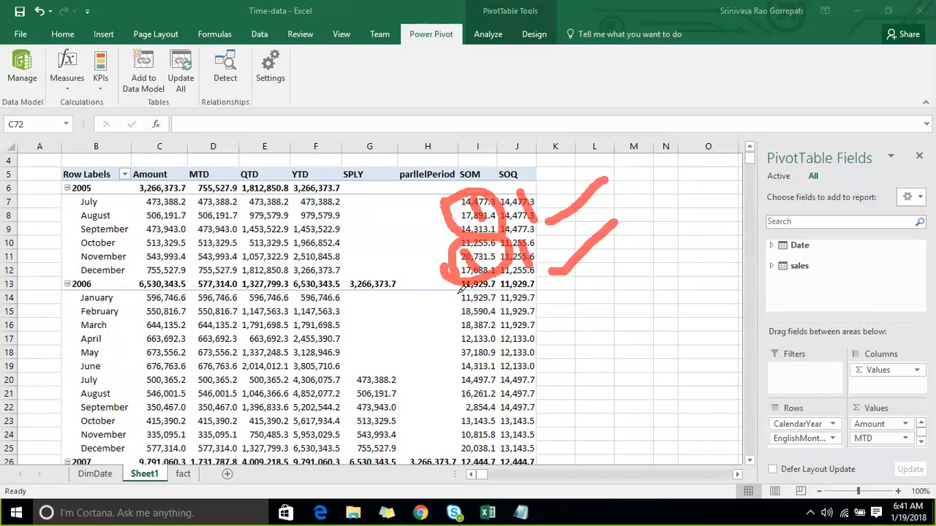
pyautogui.moveTo(463, 289); pyautogui.dragTo(550, 340)
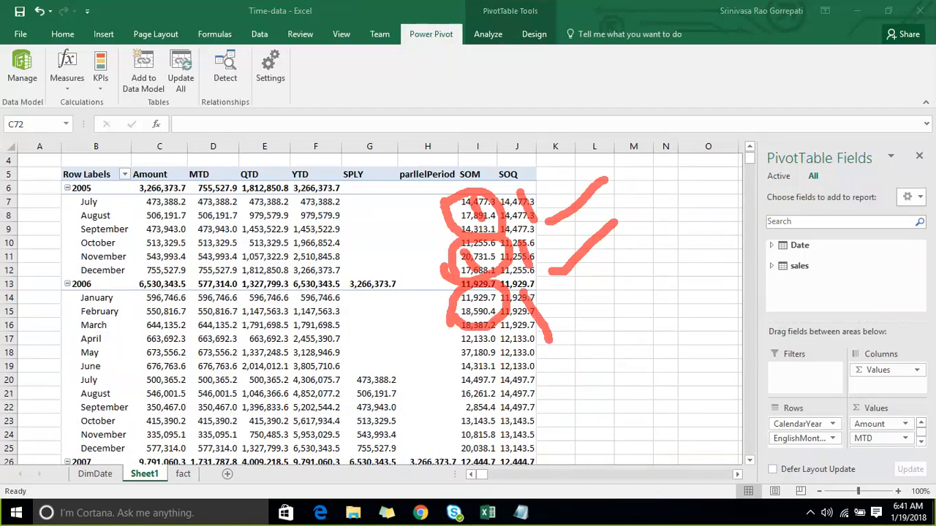
pyautogui.click(730, 16)
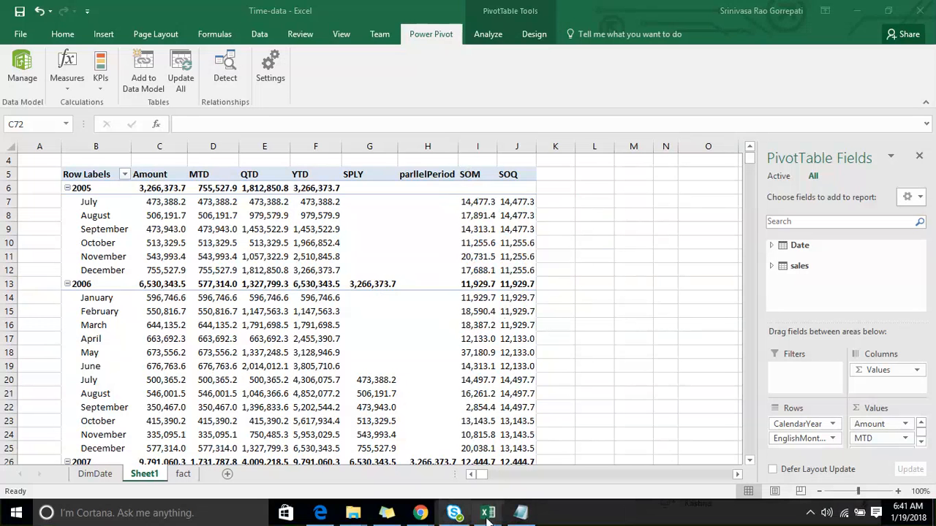
# - Review the time intelligence function list in Notepad and move its window clear of the PivotTable values
pyautogui.click(519, 514)
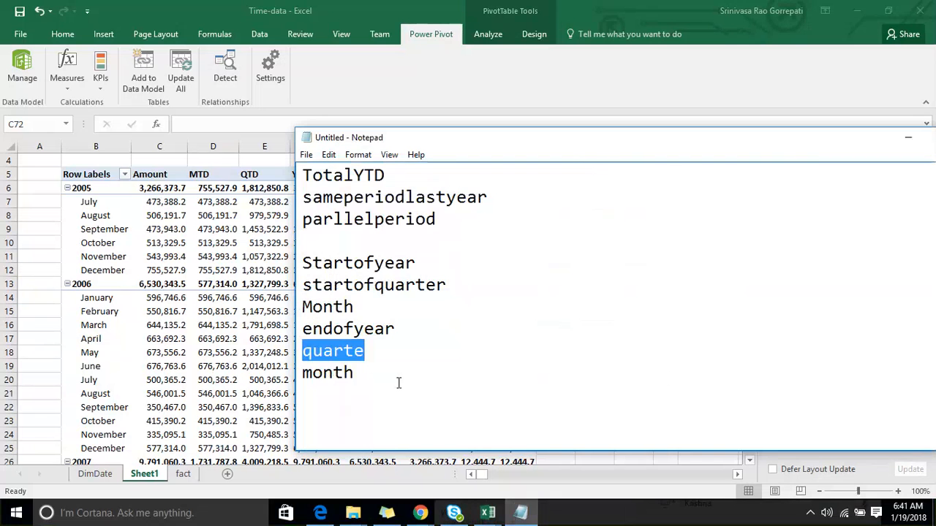
pyautogui.click(398, 382)
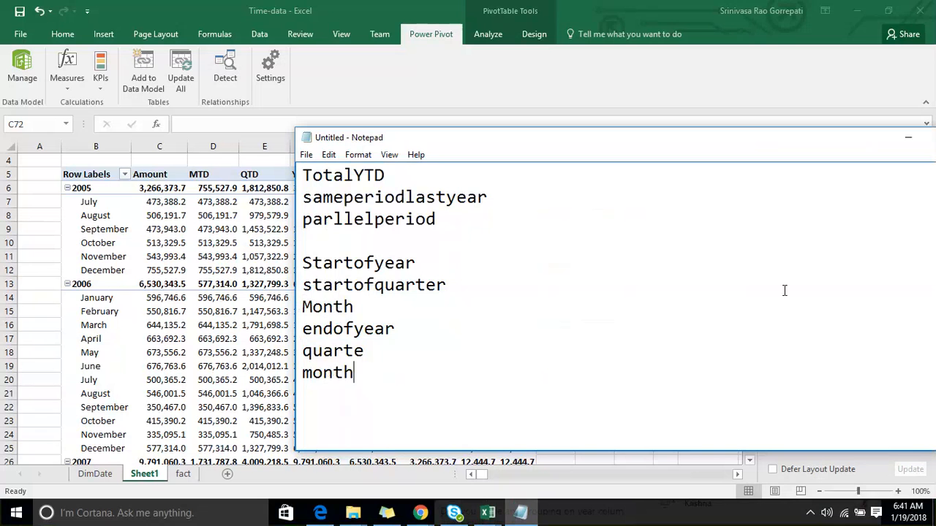
pyautogui.moveTo(768, 299); pyautogui.dragTo(768, 64)
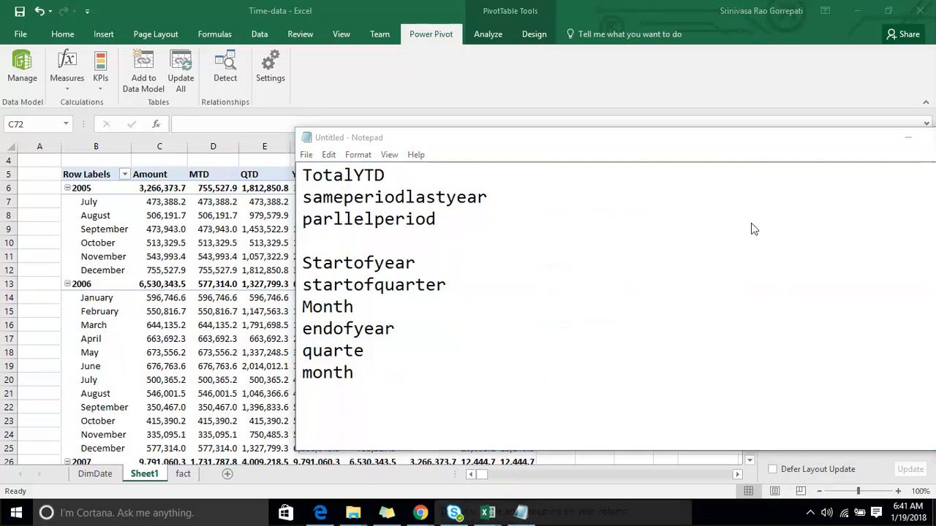
pyautogui.click(420, 150)
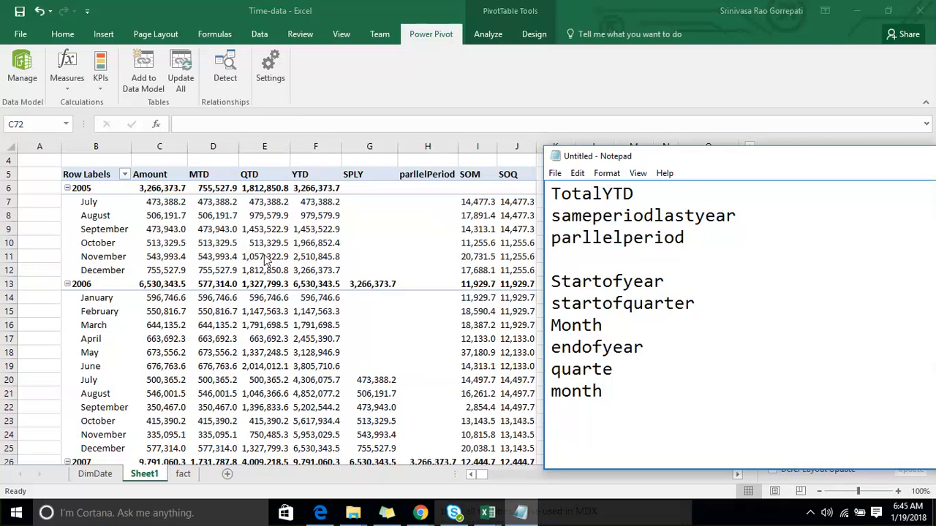
# - Return to Excel and highlight the PivotTable's Amount column, followed by its Row Labels column
pyautogui.click(158, 149)
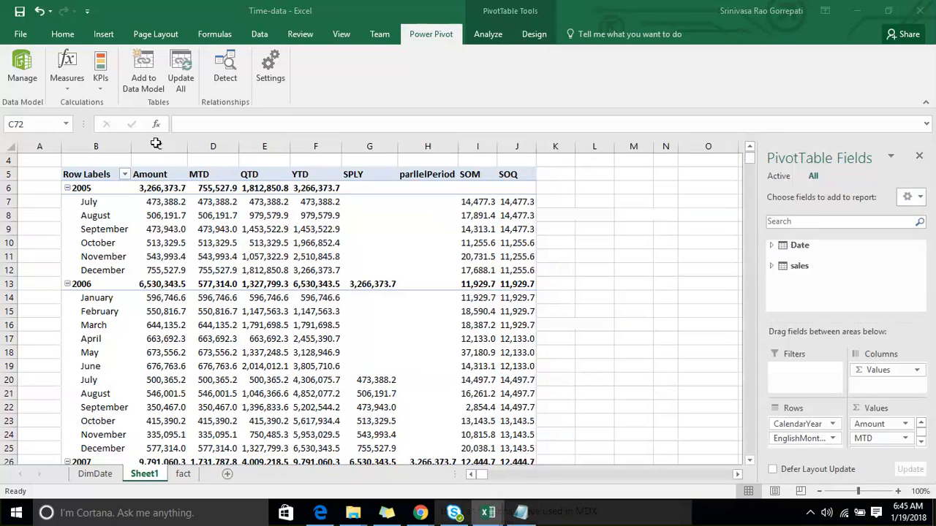
pyautogui.click(158, 147)
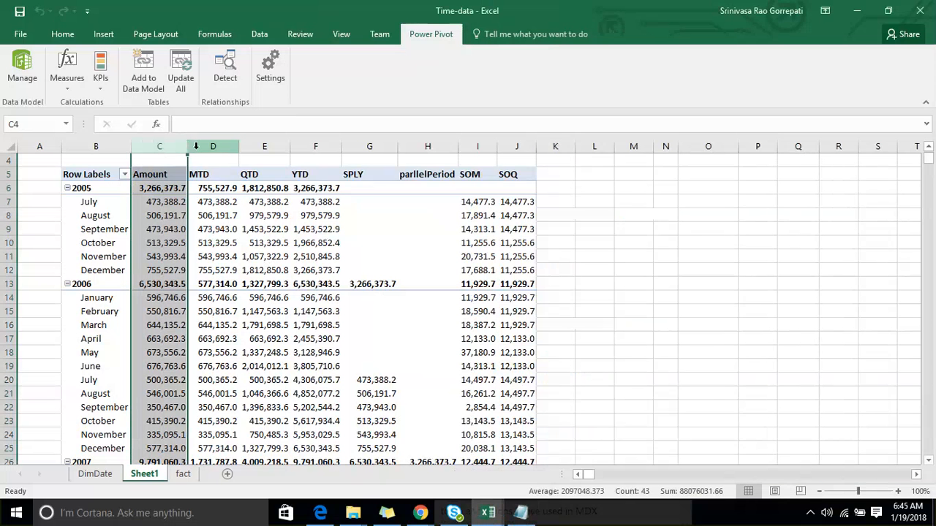
pyautogui.click(110, 146)
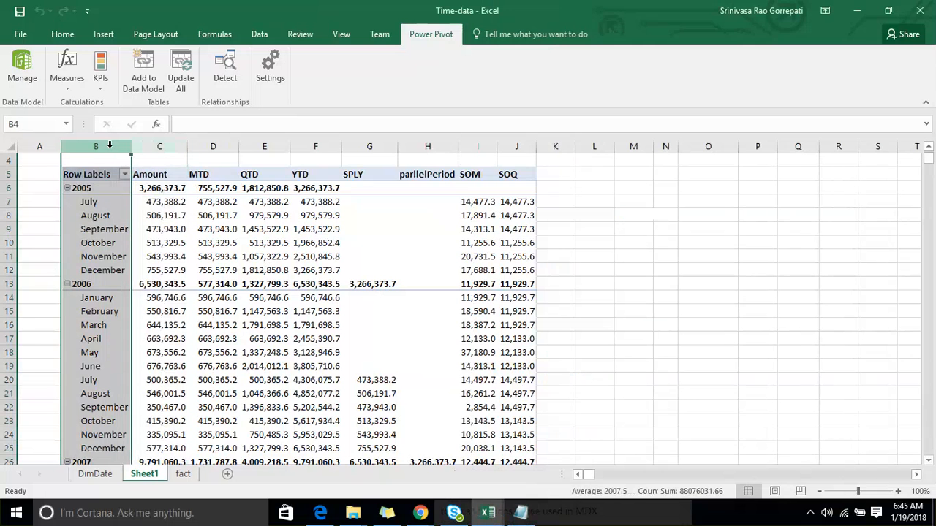